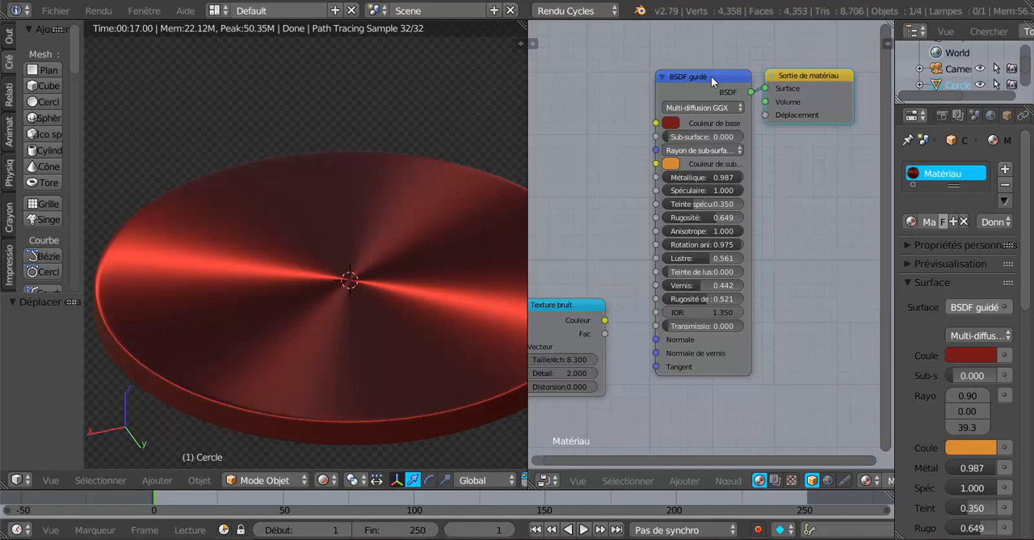
Step: Widen the node editor and rearrange the BSDF guidé, Sortie de matériau and Texture bruit nodes with more space between them
{"action": "left_click_drag", "start_coordinate": [711, 76], "coordinate": [688, 93]}
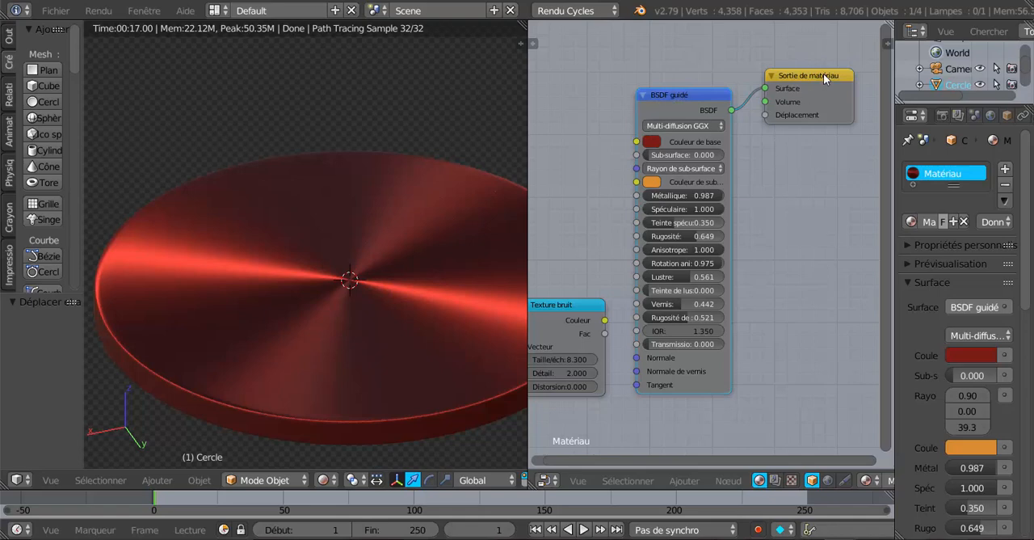
{"action": "left_click_drag", "start_coordinate": [824, 73], "coordinate": [803, 90]}
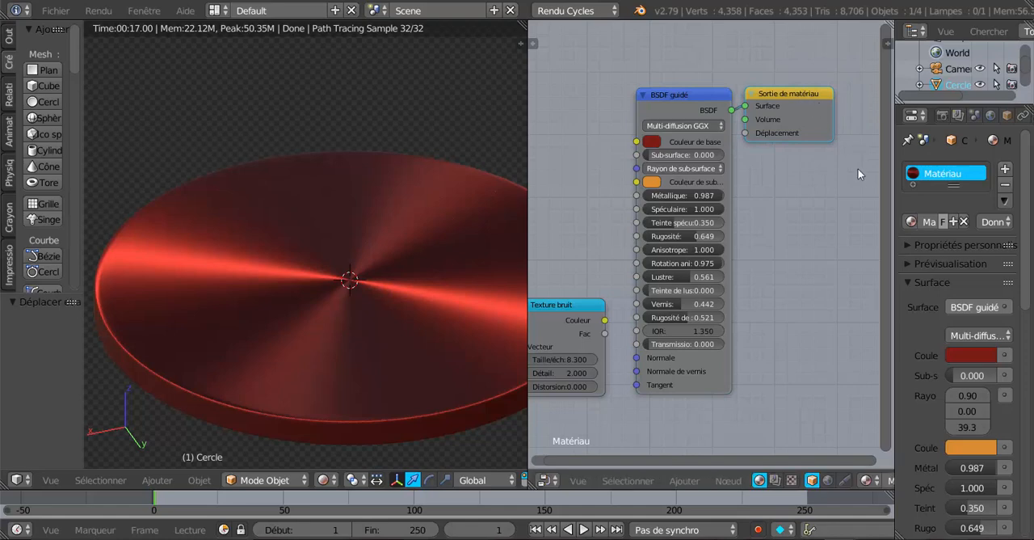
{"action": "left_click_drag", "start_coordinate": [895, 204], "coordinate": [966, 202]}
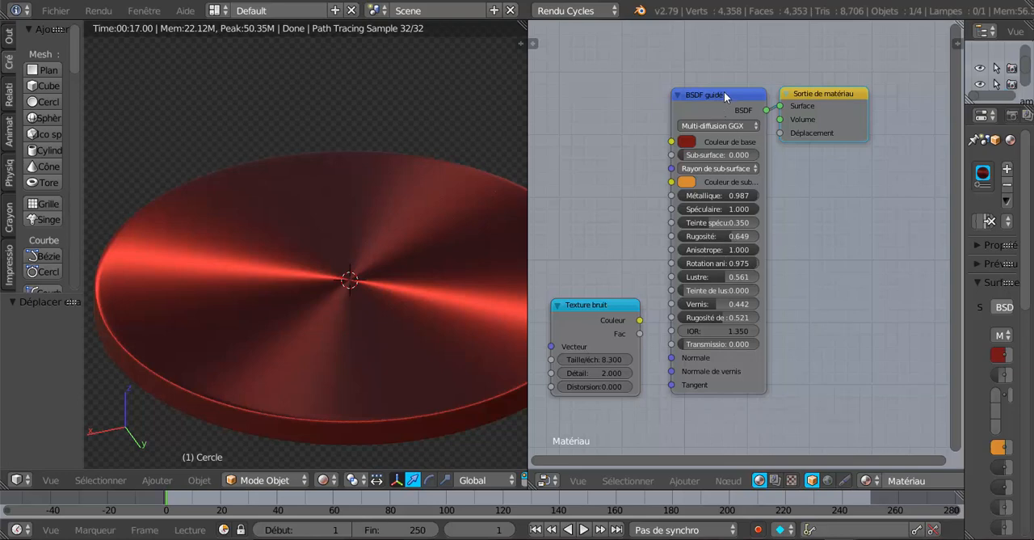
{"action": "left_click_drag", "start_coordinate": [724, 91], "coordinate": [712, 72]}
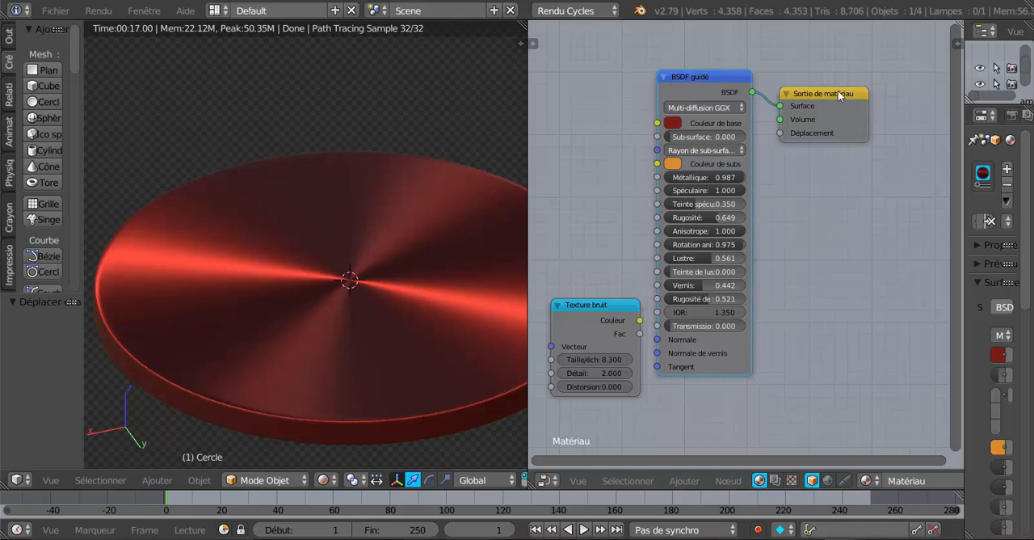
{"action": "left_click_drag", "start_coordinate": [838, 91], "coordinate": [829, 74]}
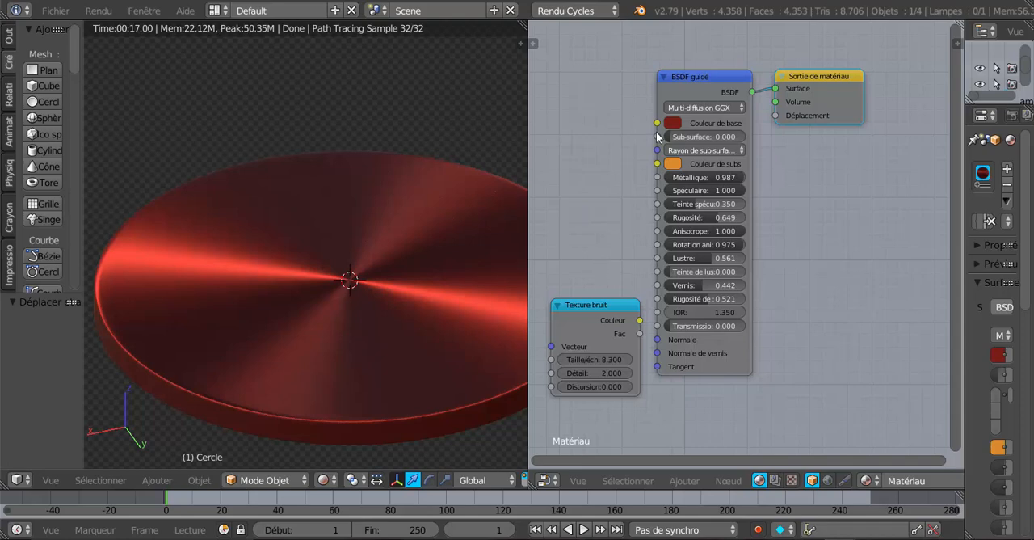
{"action": "left_click_drag", "start_coordinate": [825, 71], "coordinate": [852, 72]}
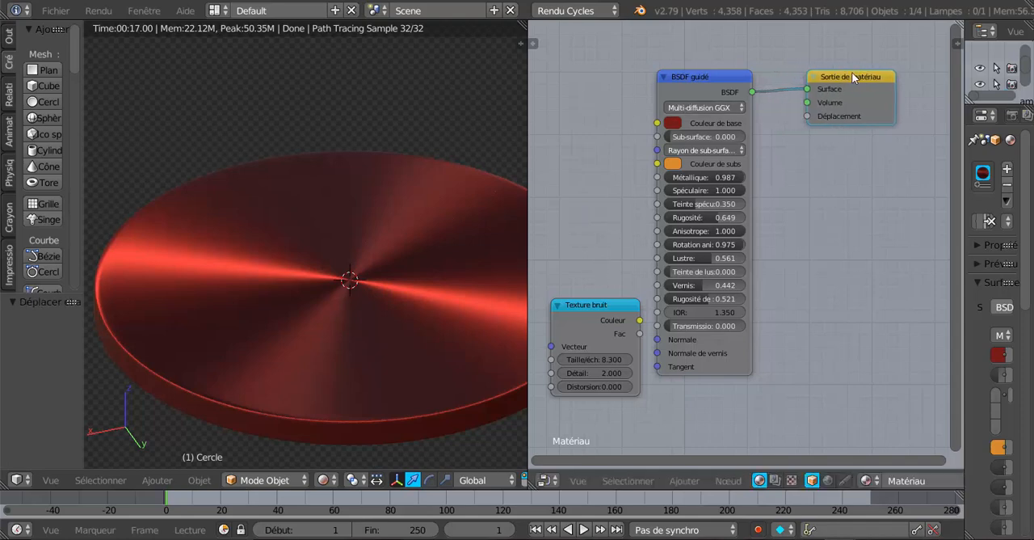
{"action": "left_click_drag", "start_coordinate": [698, 78], "coordinate": [710, 84]}
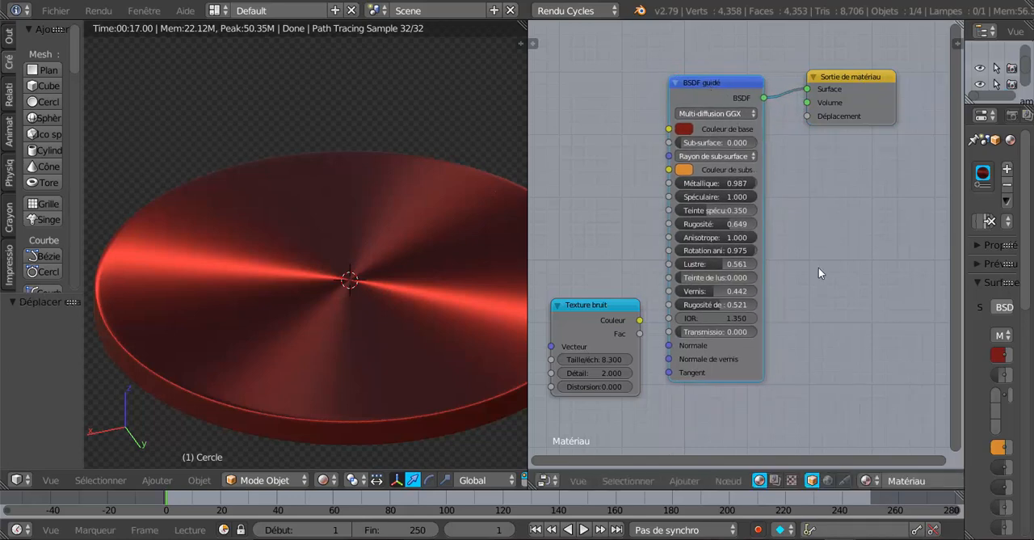
{"action": "left_click_drag", "start_coordinate": [584, 308], "coordinate": [591, 285]}
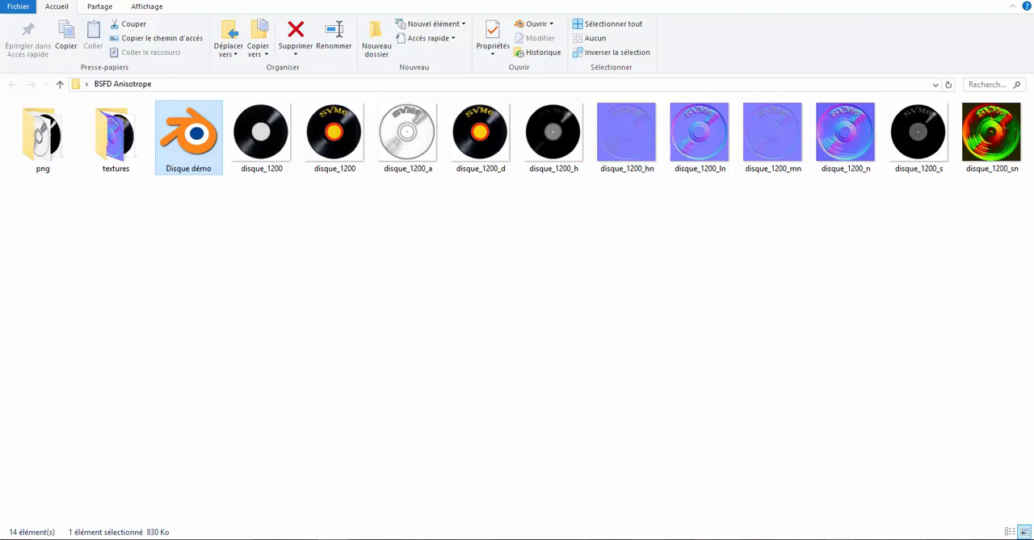
Step: Switch to the Blender window with the red disc and examine the Surface settings of its material properties
{"action": "mouse_move", "coordinate": [841, 539]}
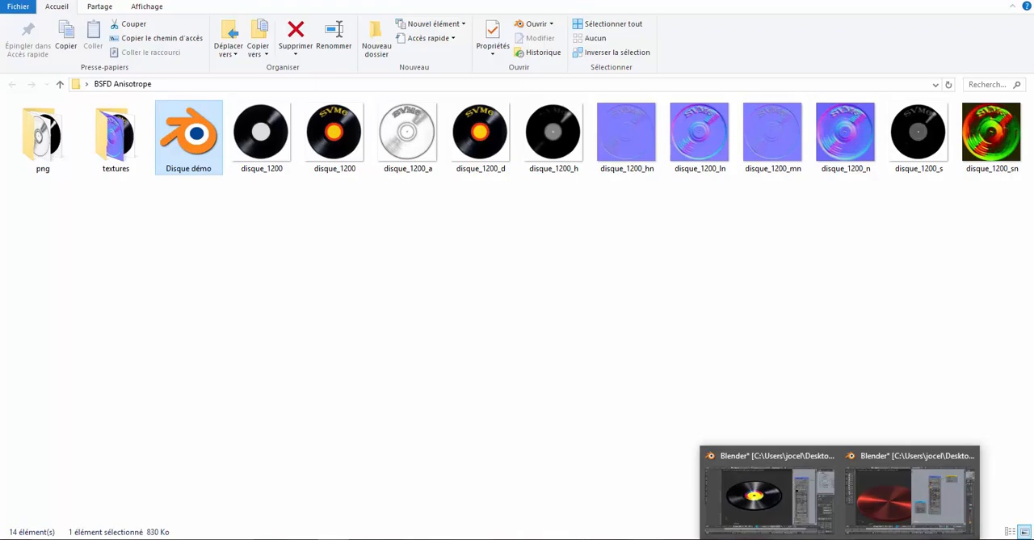
{"action": "left_click", "coordinate": [896, 505]}
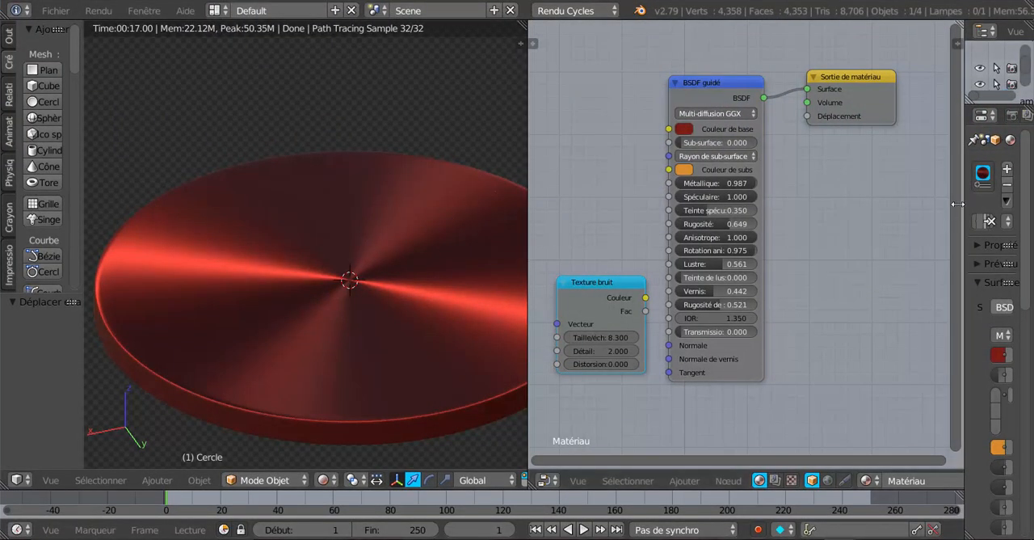
{"action": "left_click_drag", "start_coordinate": [965, 203], "coordinate": [770, 228]}
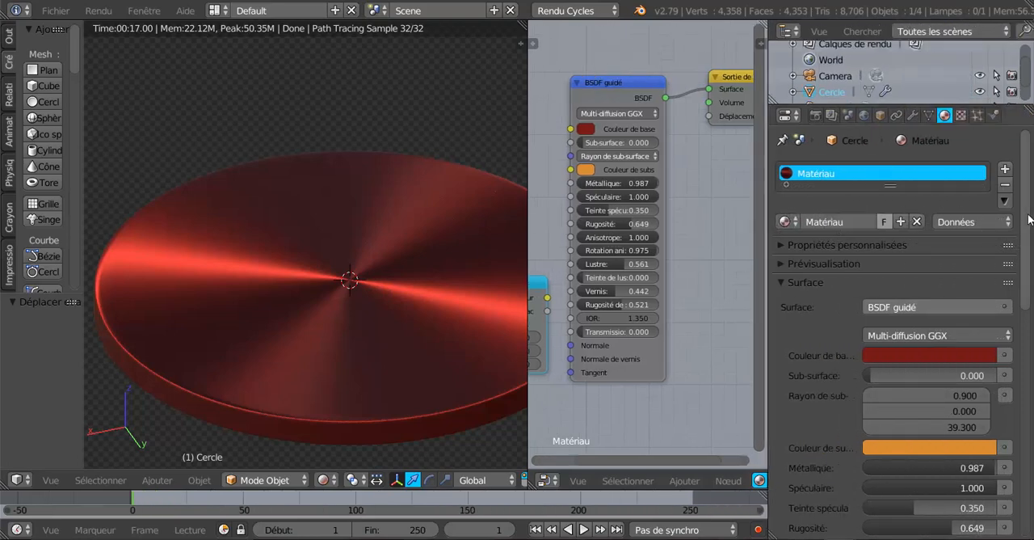
{"action": "scroll", "coordinate": [868, 230], "scroll_direction": "down", "scroll_amount": 5}
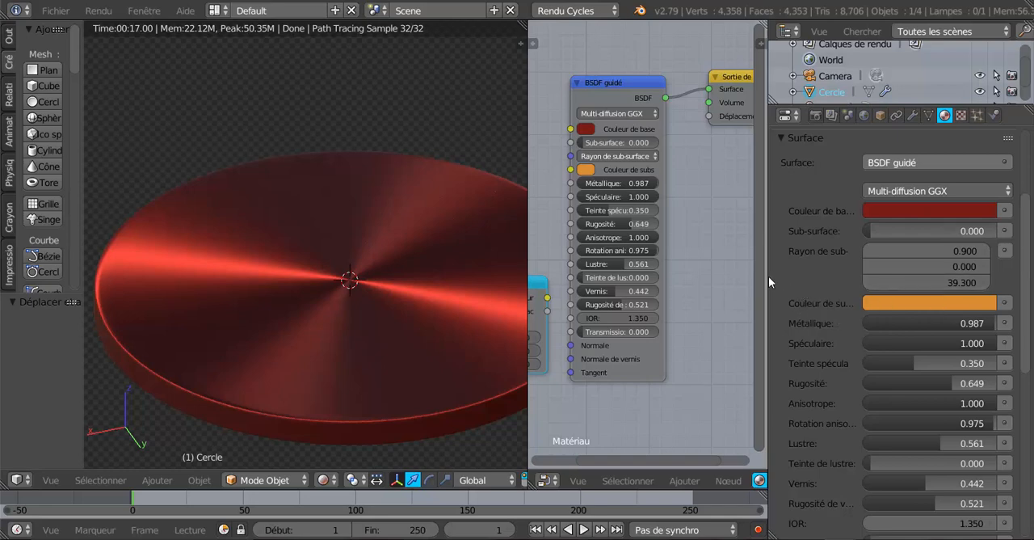
{"action": "left_click_drag", "start_coordinate": [768, 278], "coordinate": [887, 272]}
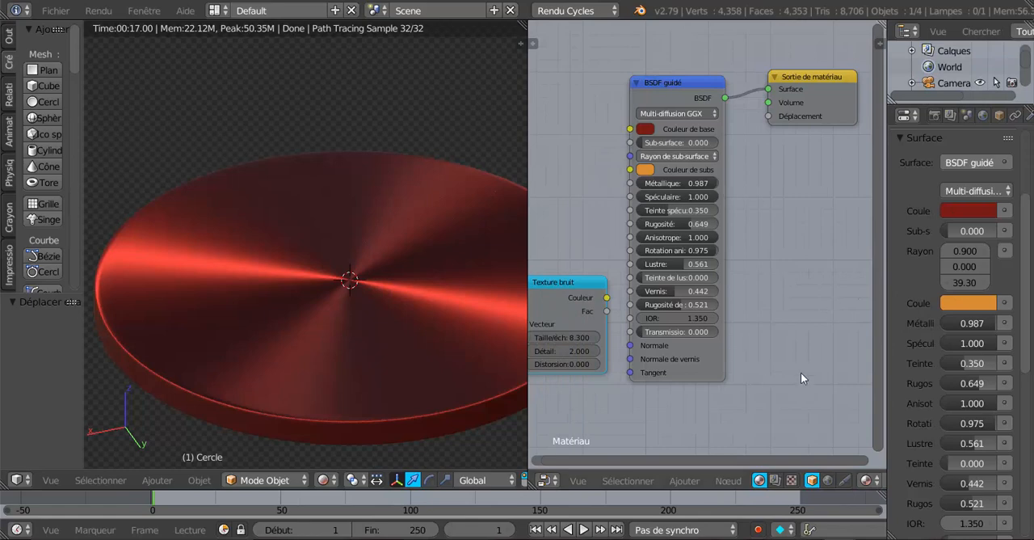
Step: Widen the BSDF guidé node to fit its full parameter names and move the Sortie de matériau node clear of it
{"action": "scroll", "coordinate": [801, 373], "scroll_direction": "up", "scroll_amount": 2}
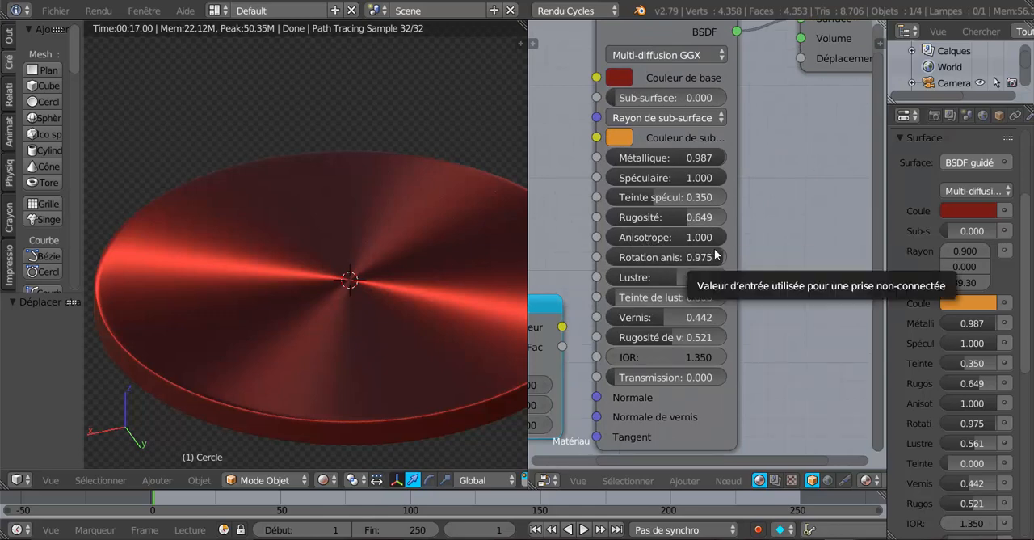
{"action": "left_click_drag", "start_coordinate": [737, 251], "coordinate": [784, 254]}
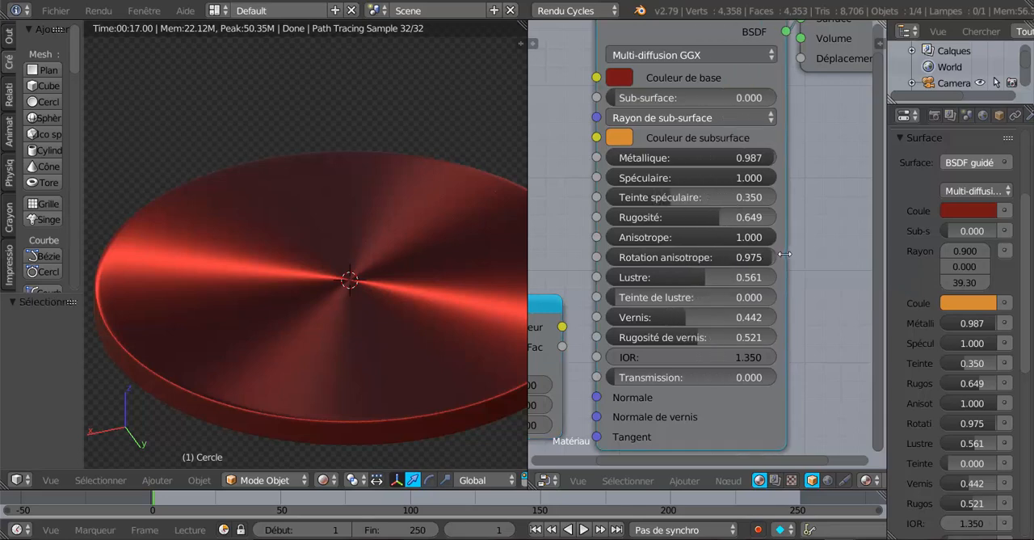
{"action": "scroll", "coordinate": [850, 122], "scroll_direction": "down", "scroll_amount": 2}
{"action": "left_click_drag", "start_coordinate": [843, 83], "coordinate": [873, 80]}
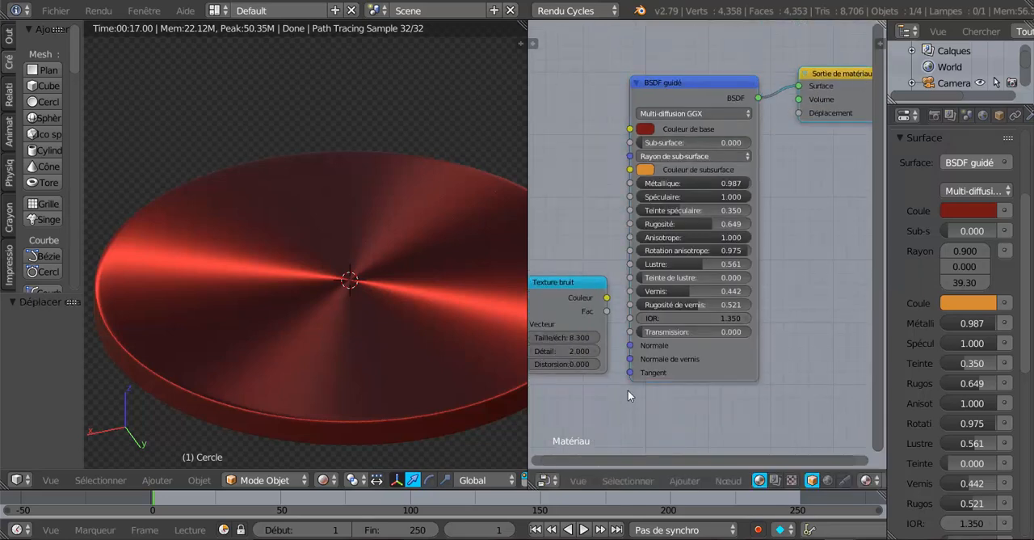
Step: Enlarge the node editor and shift the Sortie de matériau and Texture bruit nodes slightly away from the BSDF guidé node
{"action": "scroll", "coordinate": [628, 390], "scroll_direction": "up", "scroll_amount": 3}
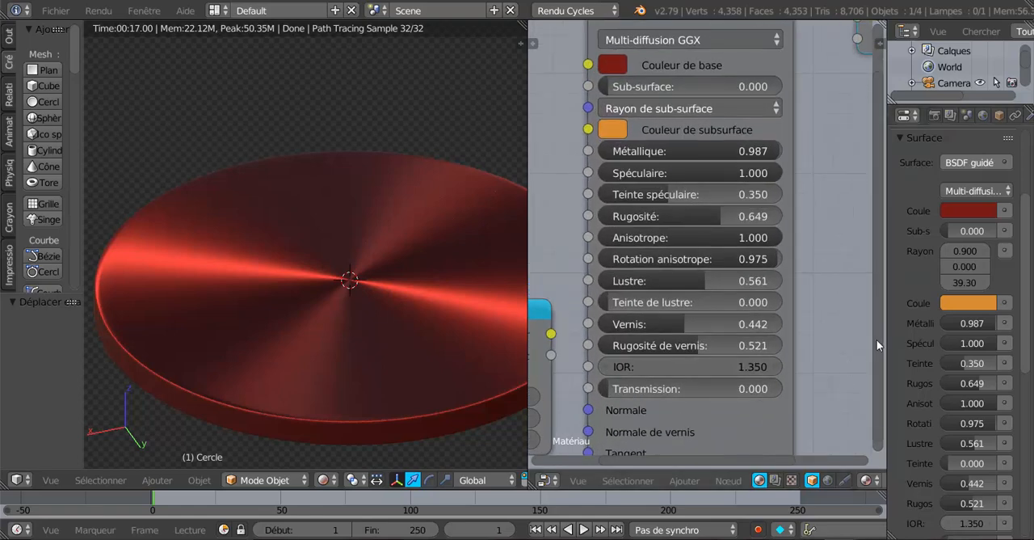
{"action": "left_click_drag", "start_coordinate": [888, 336], "coordinate": [932, 335]}
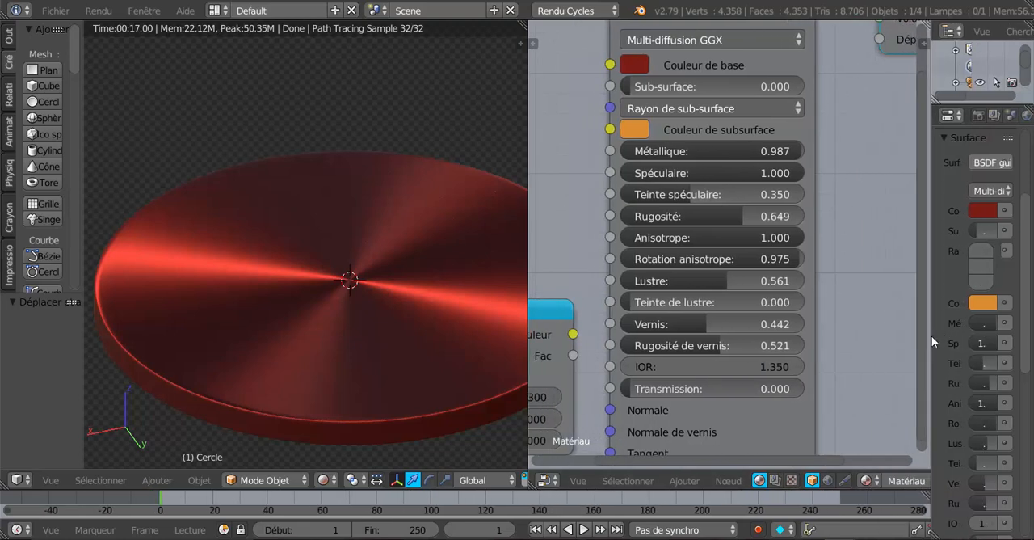
{"action": "scroll", "coordinate": [895, 330], "scroll_direction": "down", "scroll_amount": 3}
{"action": "mouse_move", "coordinate": [871, 279]}
{"action": "middle_mouse_down"}
{"action": "mouse_move", "coordinate": [871, 320]}
{"action": "mouse_move", "coordinate": [873, 295]}
{"action": "middle_mouse_up"}
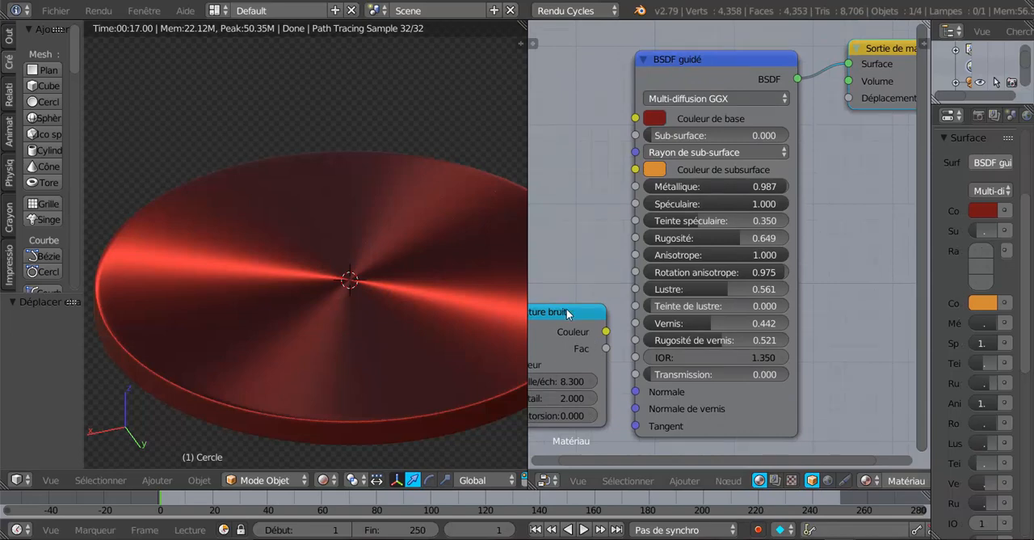
{"action": "left_click_drag", "start_coordinate": [572, 309], "coordinate": [563, 313]}
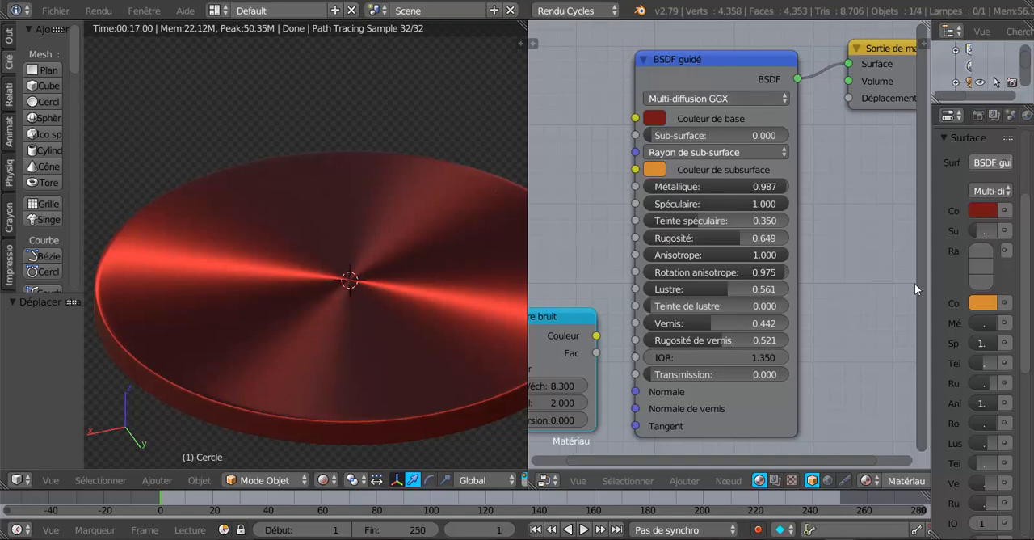
{"action": "left_click_drag", "start_coordinate": [931, 277], "coordinate": [979, 279]}
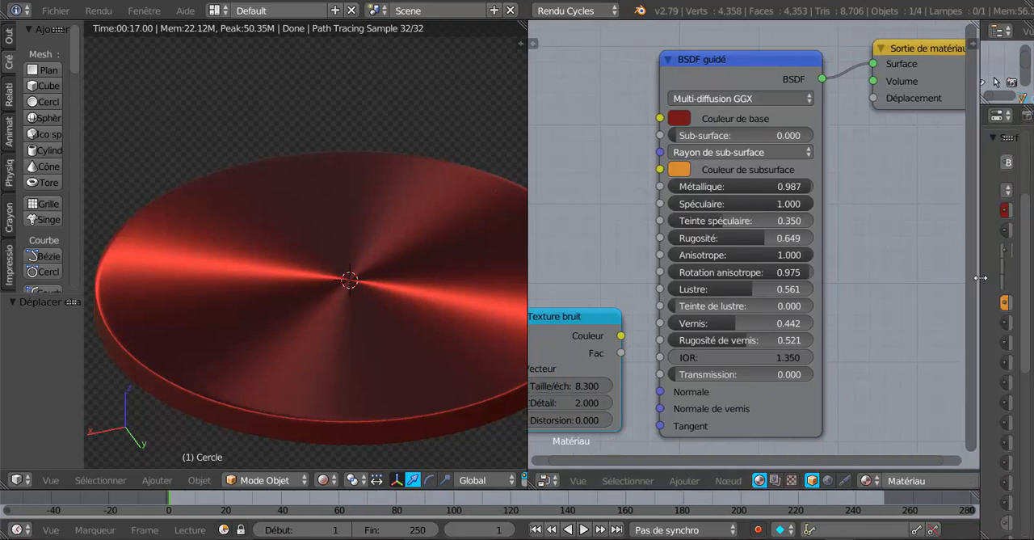
{"action": "middle_click_drag", "start_coordinate": [920, 302], "coordinate": [941, 304]}
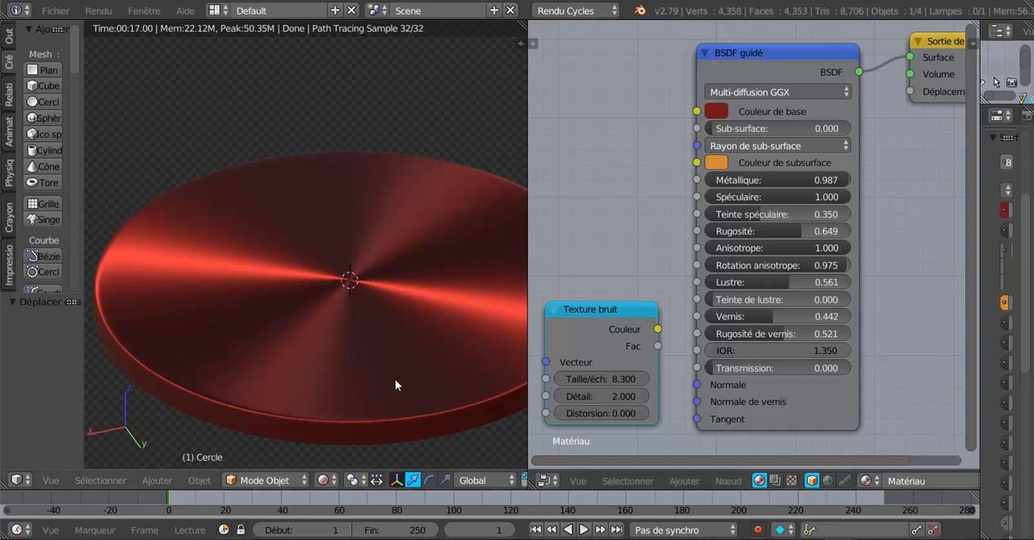
Step: Enlarge the 3D view of the red disc and set the BSDF guidé node's Rotation anisotrope to 0.509
{"action": "scroll", "coordinate": [420, 339], "scroll_direction": "down", "scroll_amount": 3}
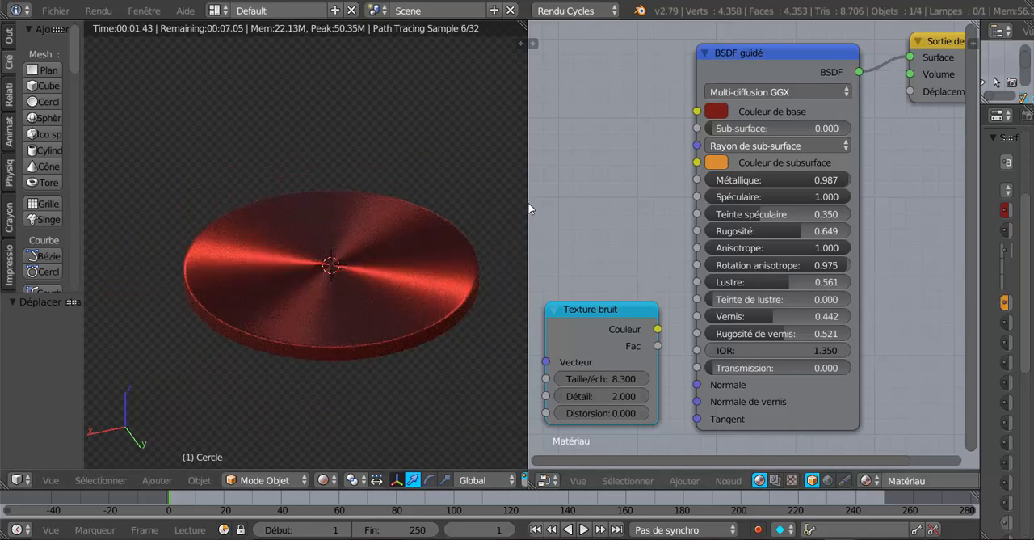
{"action": "left_click_drag", "start_coordinate": [535, 204], "coordinate": [708, 206]}
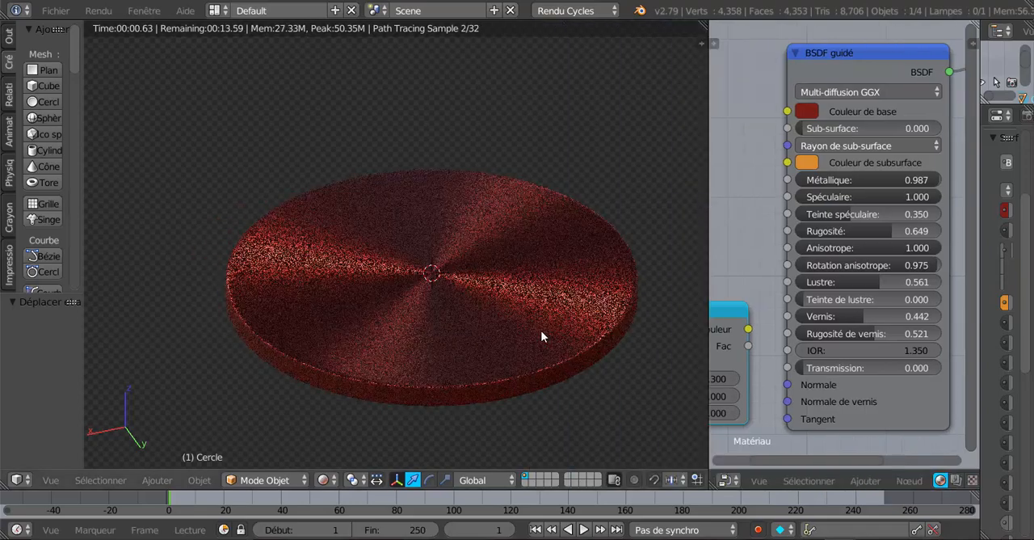
{"action": "middle_click_drag", "start_coordinate": [469, 330], "coordinate": [591, 356]}
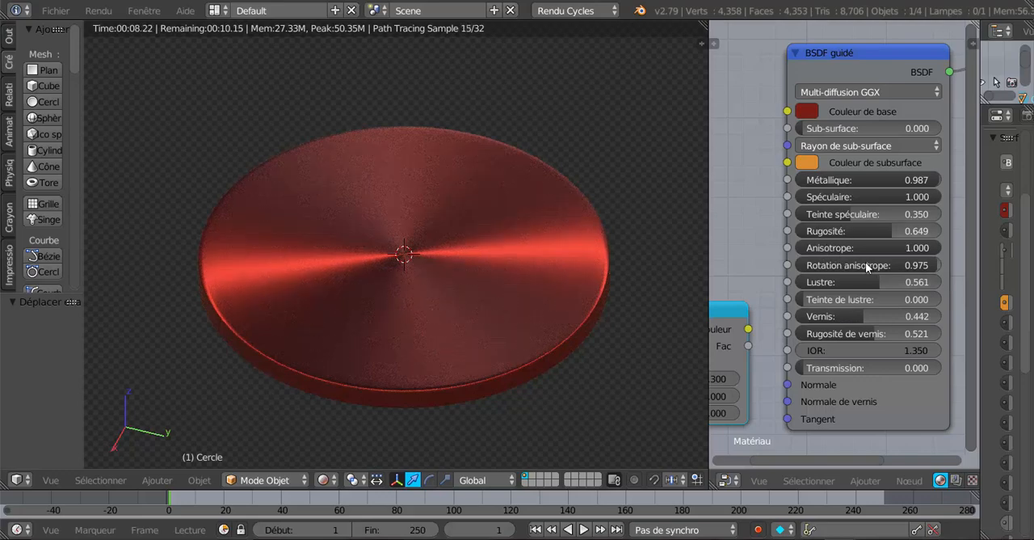
{"action": "left_click_drag", "start_coordinate": [892, 265], "coordinate": [835, 265]}
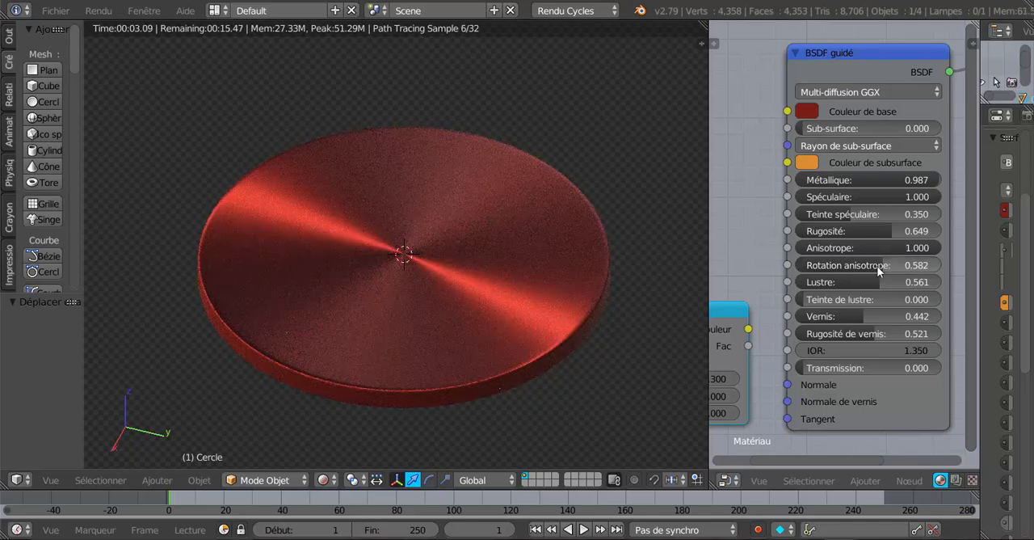
{"action": "mouse_move", "coordinate": [844, 266]}
{"action": "left_mouse_down"}
{"action": "mouse_move", "coordinate": [801, 265]}
{"action": "mouse_move", "coordinate": [834, 265]}
{"action": "left_mouse_up"}
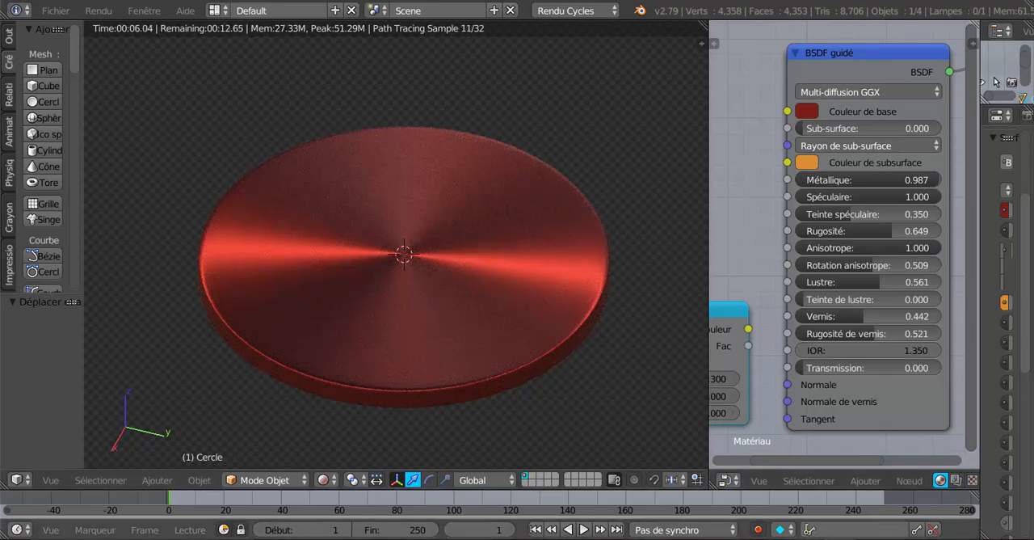
Step: Switch to the Blender window with the vinyl record and examine its anisotropic reflections from different angles and view sizes
{"action": "left_click", "coordinate": [759, 505]}
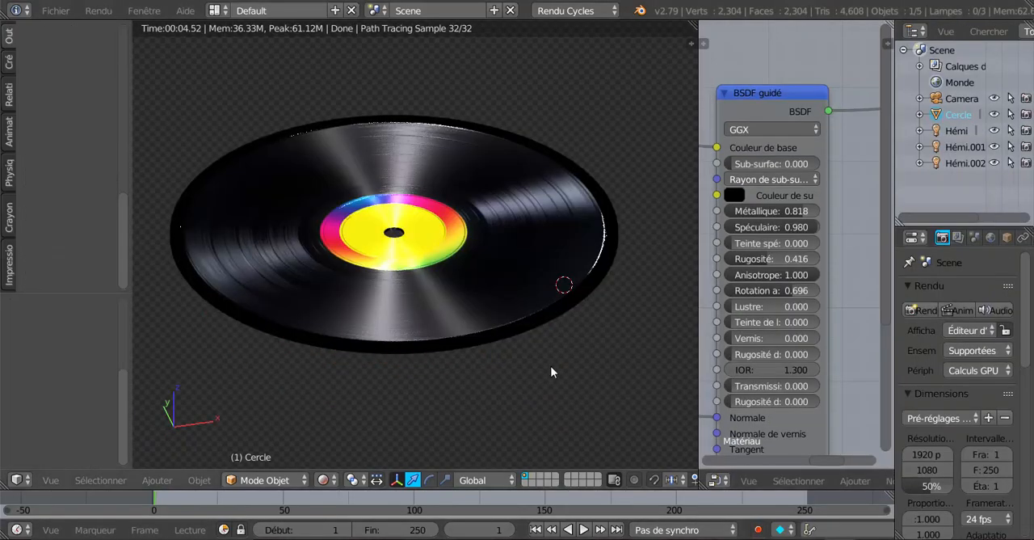
{"action": "left_click_drag", "start_coordinate": [699, 237], "coordinate": [758, 244]}
{"action": "mouse_move", "coordinate": [575, 299]}
{"action": "middle_mouse_down"}
{"action": "mouse_move", "coordinate": [541, 332]}
{"action": "mouse_move", "coordinate": [467, 283]}
{"action": "mouse_move", "coordinate": [473, 268]}
{"action": "mouse_move", "coordinate": [500, 337]}
{"action": "mouse_move", "coordinate": [581, 324]}
{"action": "mouse_move", "coordinate": [653, 294]}
{"action": "mouse_move", "coordinate": [580, 287]}
{"action": "mouse_move", "coordinate": [459, 304]}
{"action": "mouse_move", "coordinate": [577, 292]}
{"action": "middle_mouse_up"}
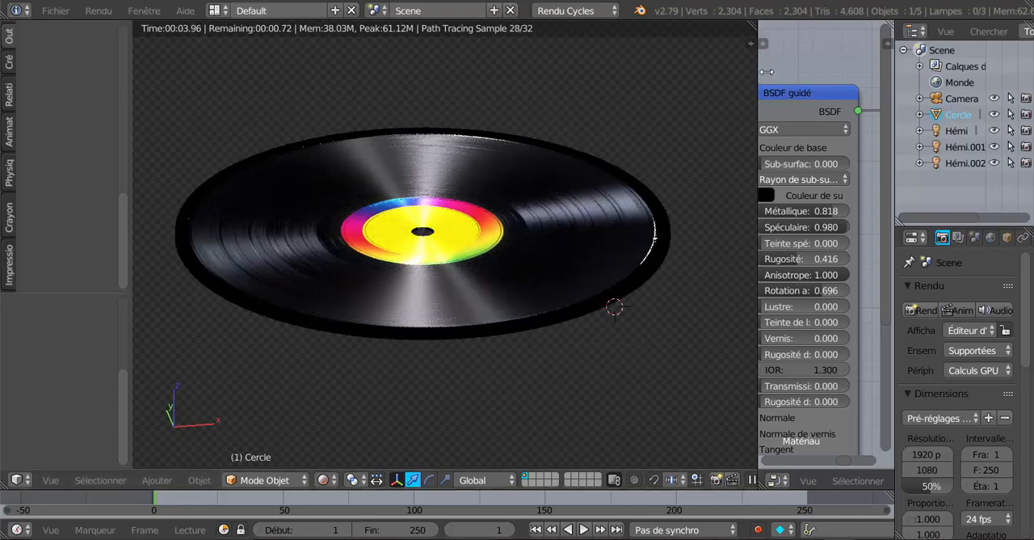
{"action": "left_click_drag", "start_coordinate": [766, 72], "coordinate": [796, 73]}
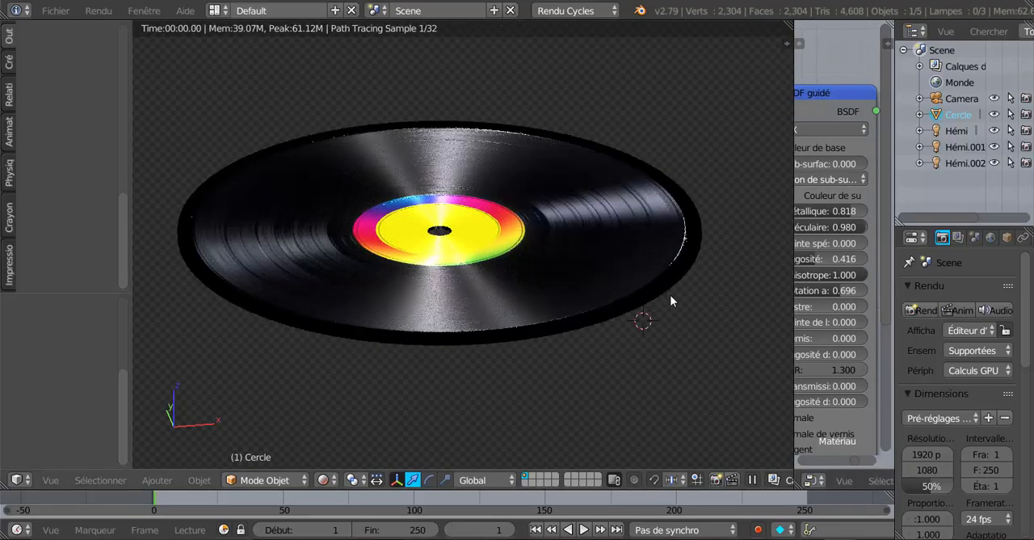
{"action": "middle_click_drag", "start_coordinate": [671, 296], "coordinate": [672, 303], "text": "shift"}
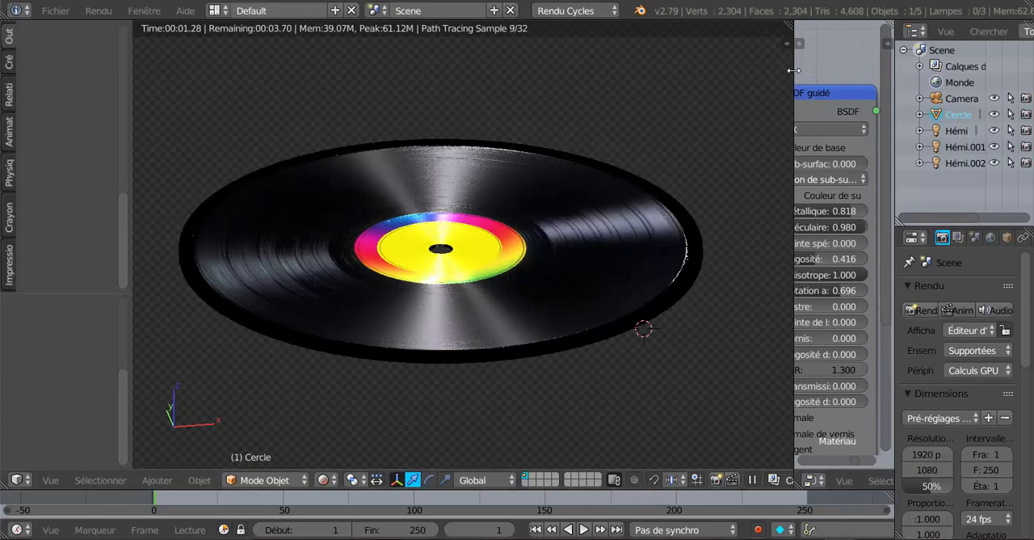
{"action": "left_click_drag", "start_coordinate": [793, 70], "coordinate": [761, 71]}
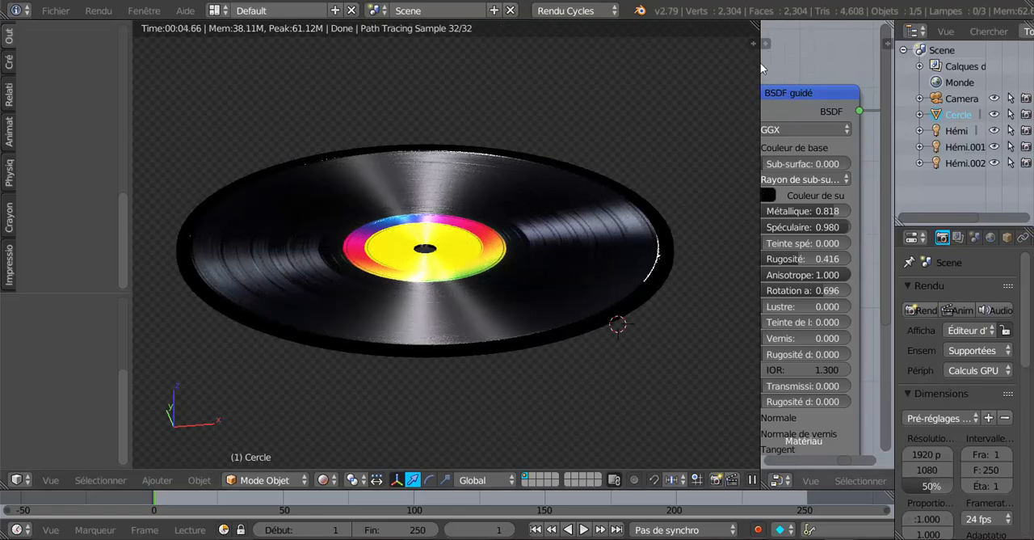
{"action": "left_click_drag", "start_coordinate": [760, 63], "coordinate": [677, 67]}
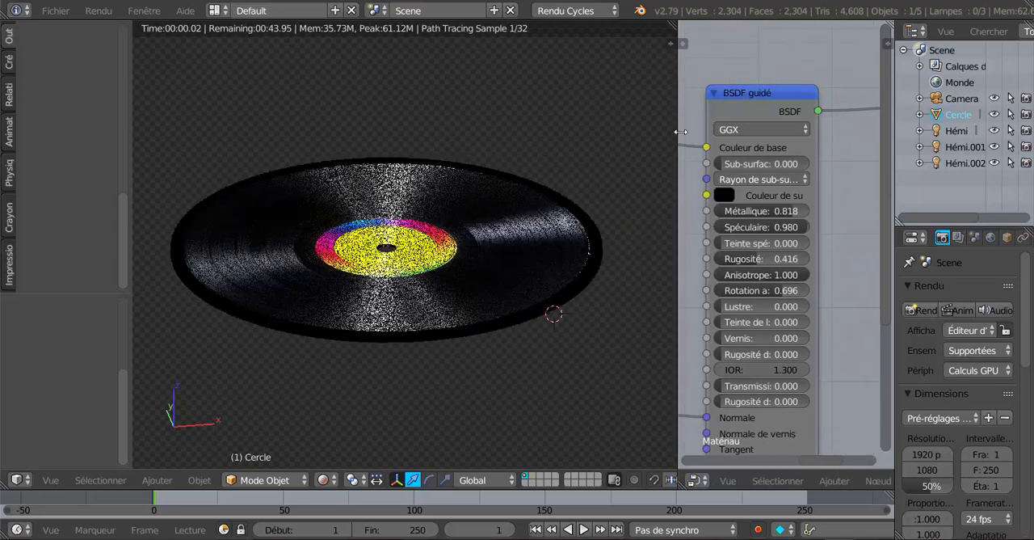
{"action": "scroll", "coordinate": [625, 376], "scroll_direction": "up", "scroll_amount": 1}
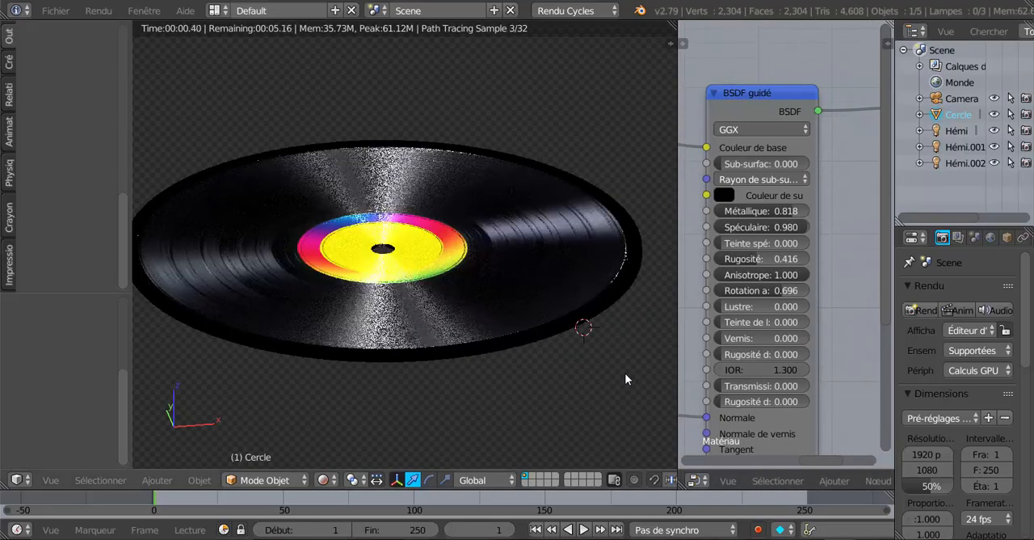
{"action": "scroll", "coordinate": [602, 372], "scroll_direction": "down", "scroll_amount": 1}
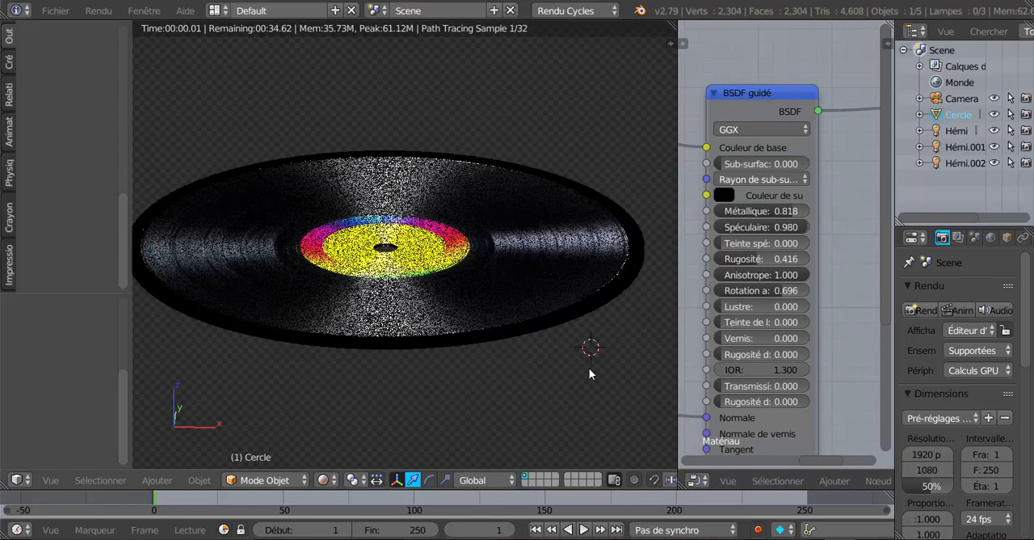
Step: Widen the node editor and examine the vinyl record's anisotropic reflections from a higher angle
{"action": "scroll", "coordinate": [589, 367], "scroll_direction": "down", "scroll_amount": 1}
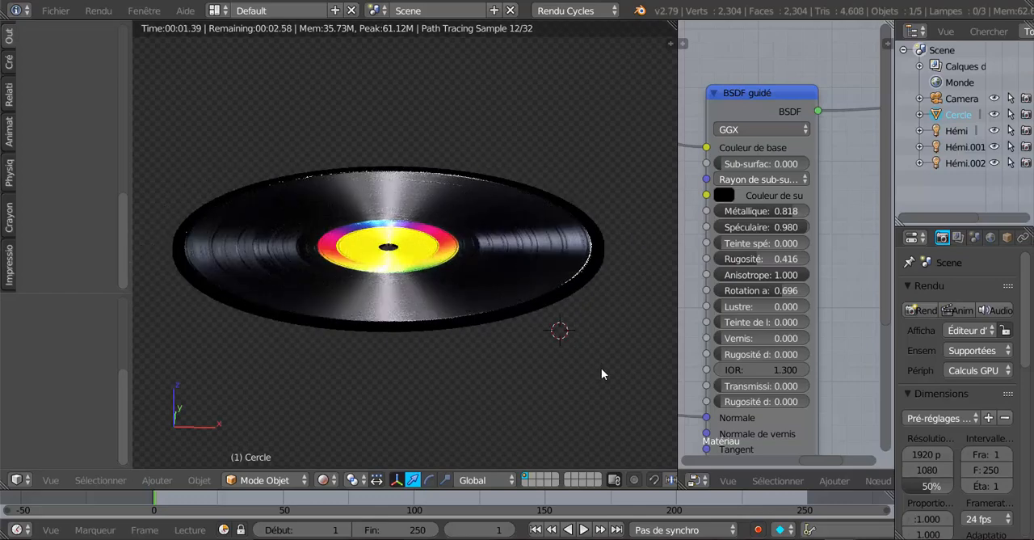
{"action": "middle_click_drag", "start_coordinate": [564, 380], "coordinate": [566, 382]}
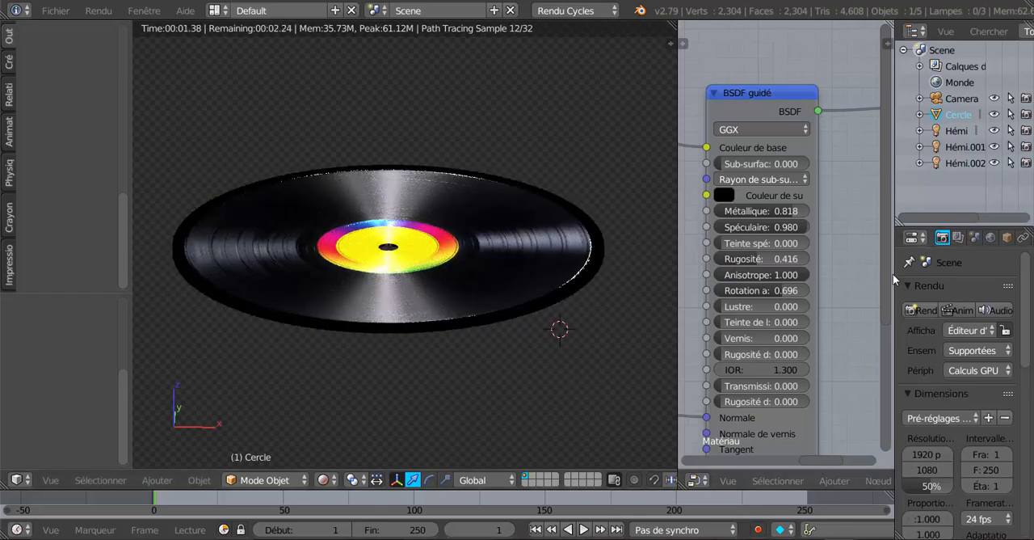
{"action": "left_click_drag", "start_coordinate": [985, 263], "coordinate": [993, 263]}
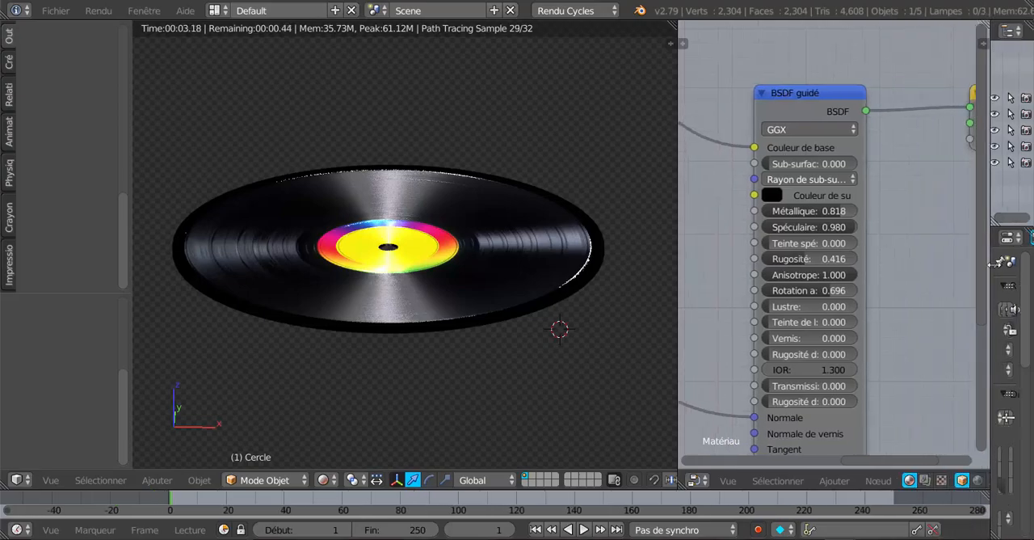
{"action": "scroll", "coordinate": [495, 316], "scroll_direction": "up", "scroll_amount": 4}
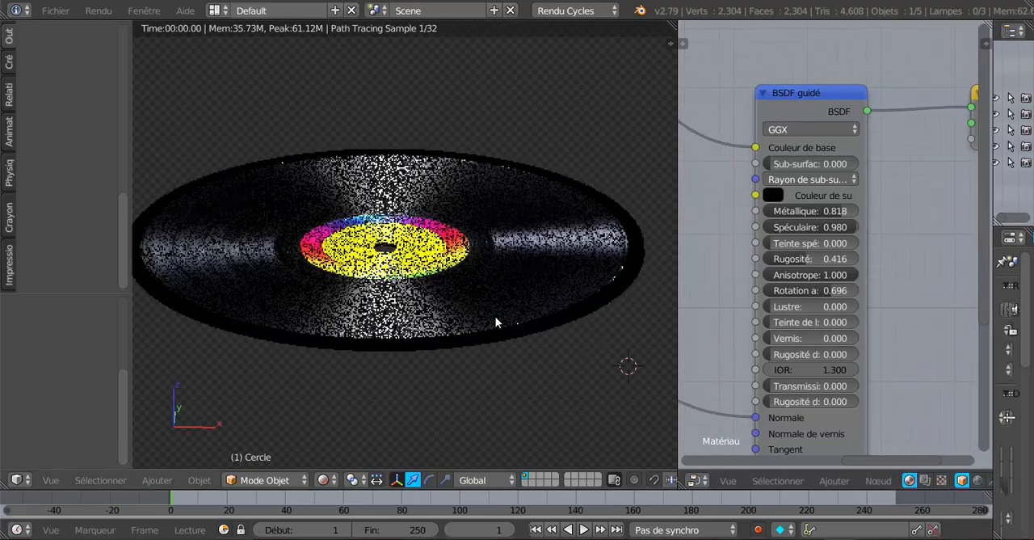
{"action": "middle_click_drag", "start_coordinate": [506, 334], "coordinate": [446, 346], "text": "shift"}
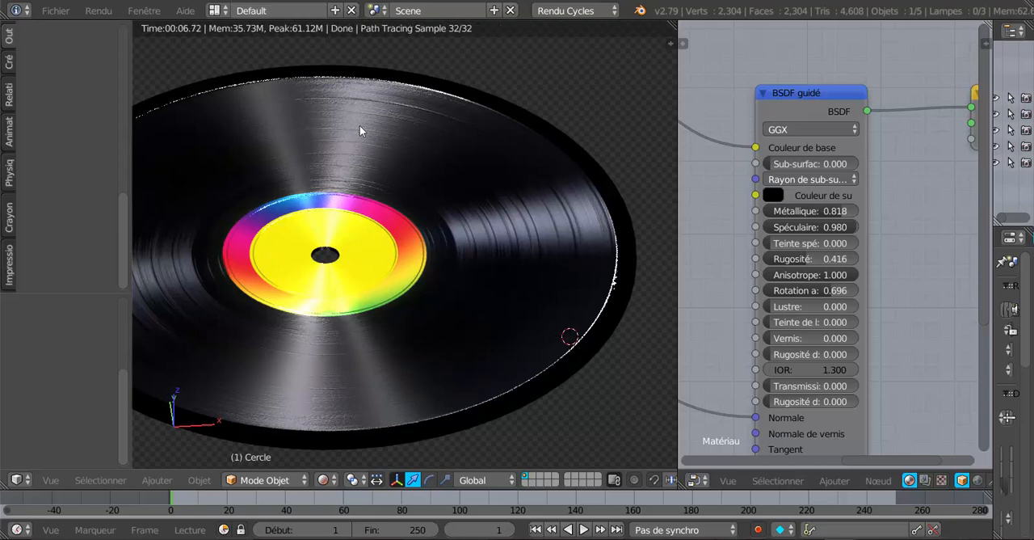
Step: Delete the input node that feeds the Vecteur input of the lower Texture image node
{"action": "scroll", "coordinate": [920, 316], "scroll_direction": "down", "scroll_amount": 6}
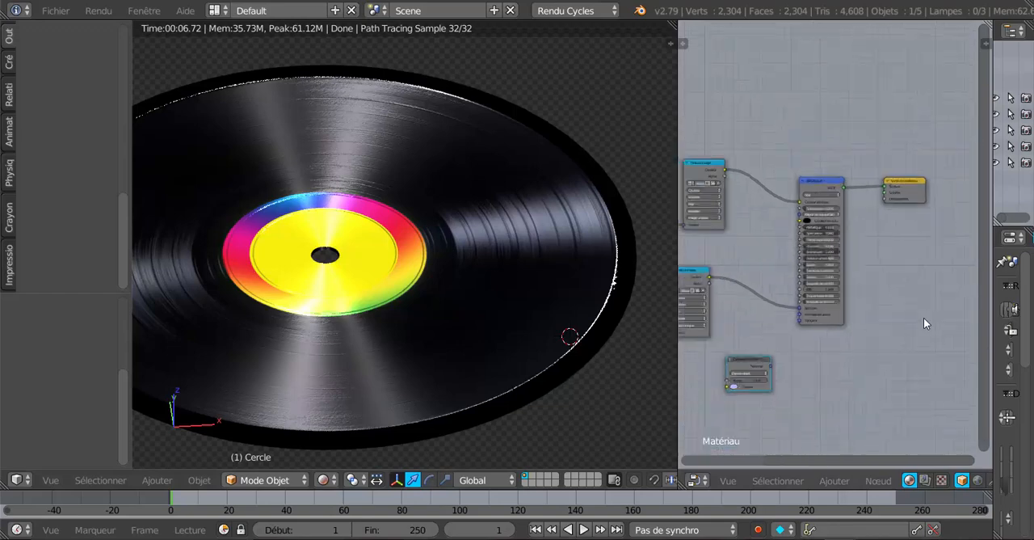
{"action": "middle_click_drag", "start_coordinate": [859, 348], "coordinate": [936, 314]}
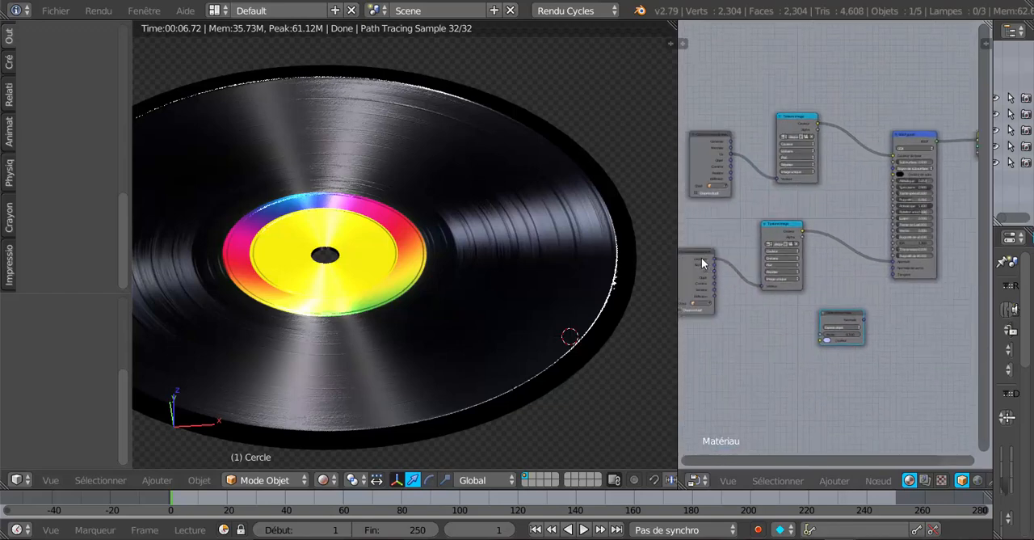
{"action": "middle_click_drag", "start_coordinate": [745, 321], "coordinate": [818, 326]}
{"action": "left_click", "coordinate": [766, 273]}
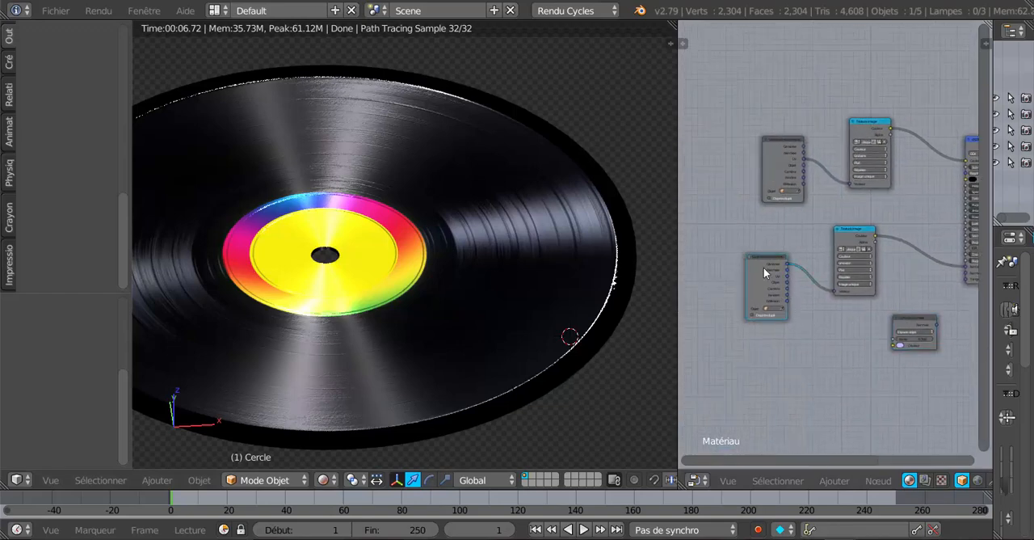
{"action": "key", "text": "x"}
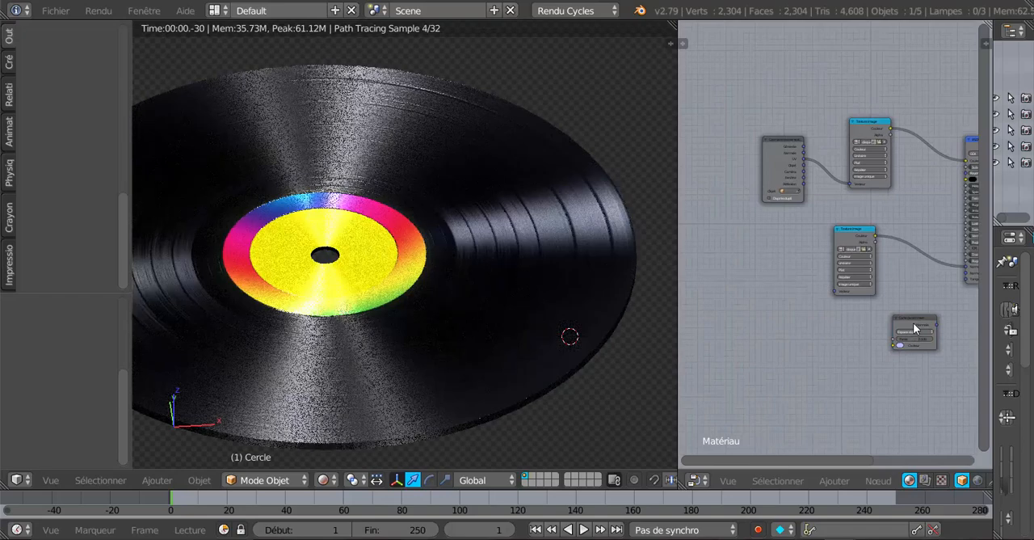
Step: Unlink the lower Texture image node from the BSDF guidé node's Normale input and reconnect its Couleur output there
{"action": "middle_click_drag", "start_coordinate": [764, 349], "coordinate": [991, 378]}
{"action": "scroll", "coordinate": [826, 333], "scroll_direction": "up", "scroll_amount": 5}
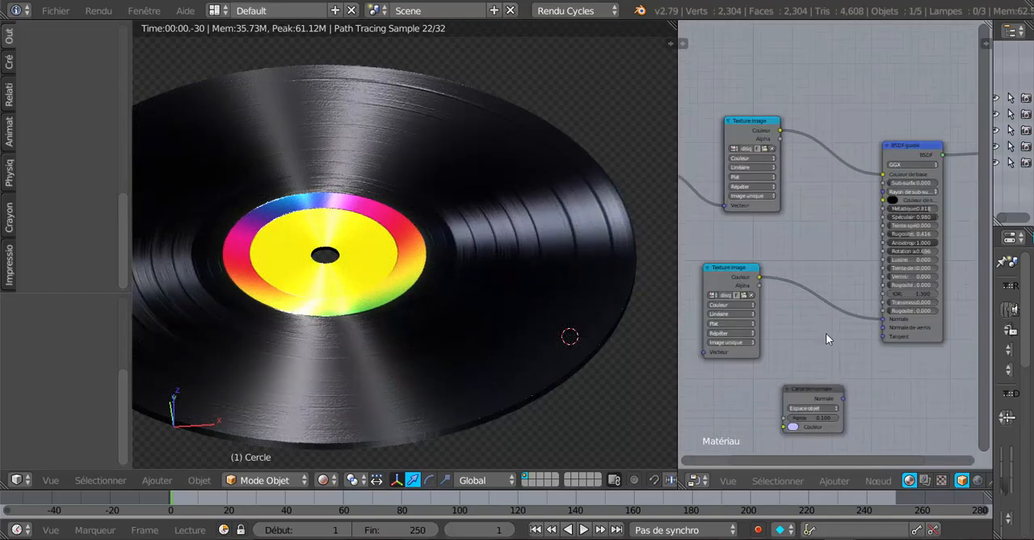
{"action": "middle_click_drag", "start_coordinate": [891, 283], "coordinate": [962, 238]}
{"action": "scroll", "coordinate": [916, 308], "scroll_direction": "down", "scroll_amount": 2}
{"action": "middle_click_drag", "start_coordinate": [914, 307], "coordinate": [828, 297]}
{"action": "scroll", "coordinate": [856, 315], "scroll_direction": "up", "scroll_amount": 2}
{"action": "left_click_drag", "start_coordinate": [886, 306], "coordinate": [854, 310]}
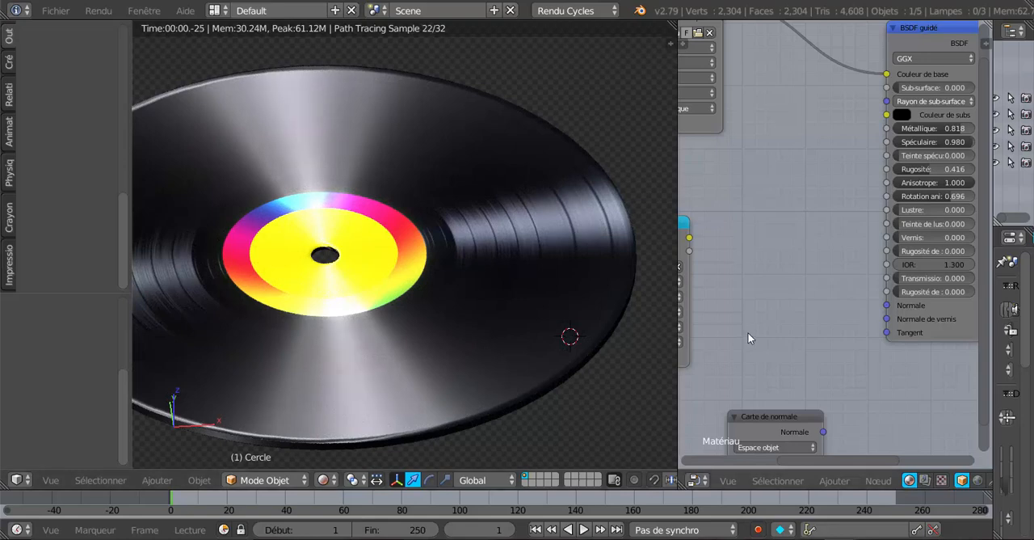
{"action": "scroll", "coordinate": [748, 332], "scroll_direction": "down", "scroll_amount": 1}
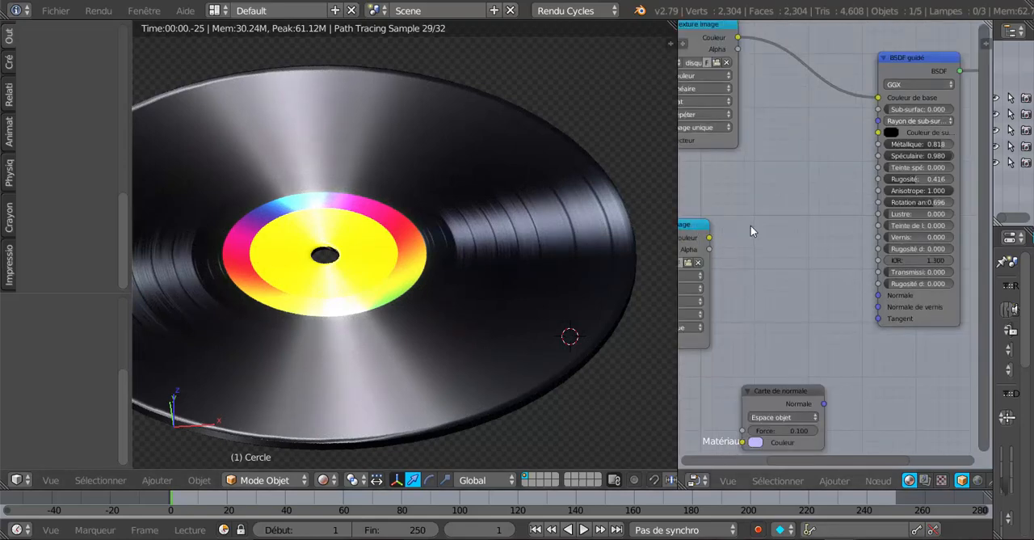
{"action": "left_click_drag", "start_coordinate": [699, 234], "coordinate": [879, 295]}
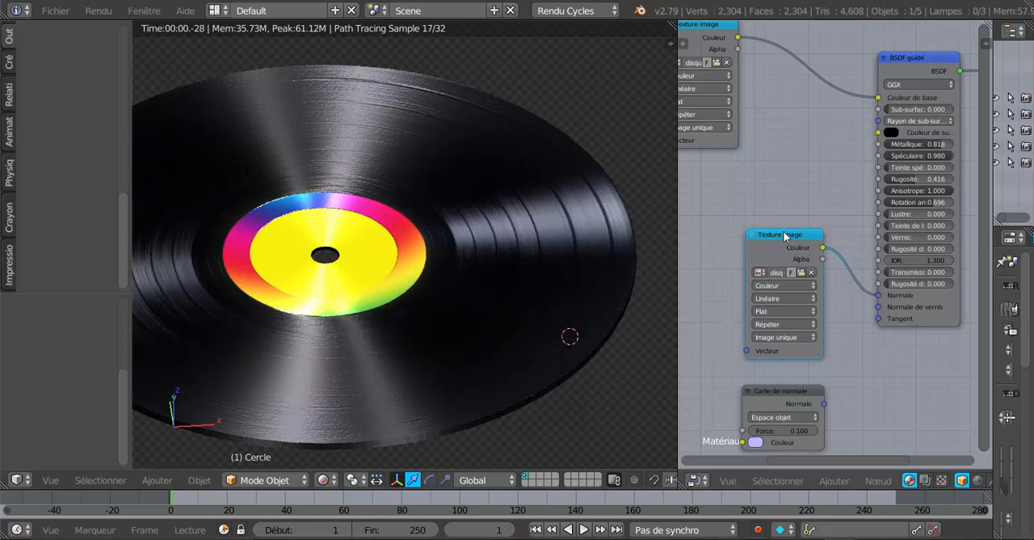
Step: Shift the lower Texture image node aside and insert the Carte de normale node into its link to the BSDF guidé Normale input
{"action": "left_click_drag", "start_coordinate": [755, 234], "coordinate": [678, 223]}
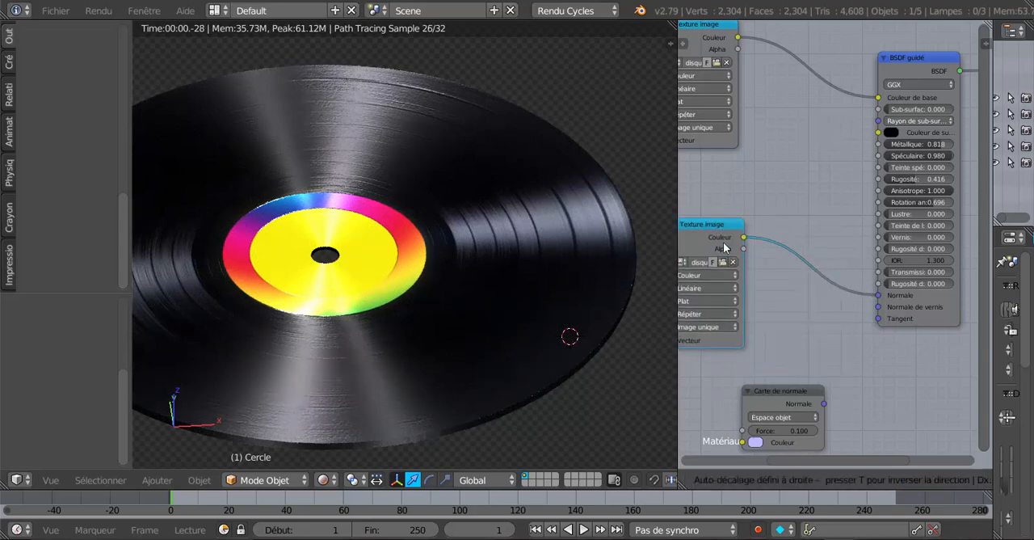
{"action": "left_click_drag", "start_coordinate": [788, 389], "coordinate": [812, 283]}
{"action": "scroll", "coordinate": [805, 409], "scroll_direction": "up", "scroll_amount": 1}
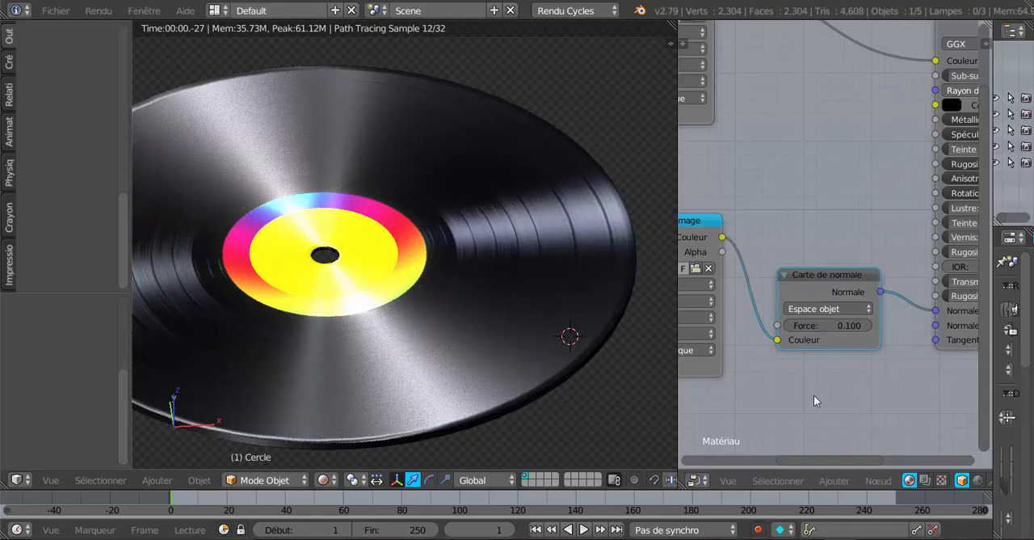
Step: Move the Carte de normale node slightly upward and set its Force to 1.700
{"action": "scroll", "coordinate": [814, 395], "scroll_direction": "up", "scroll_amount": 1}
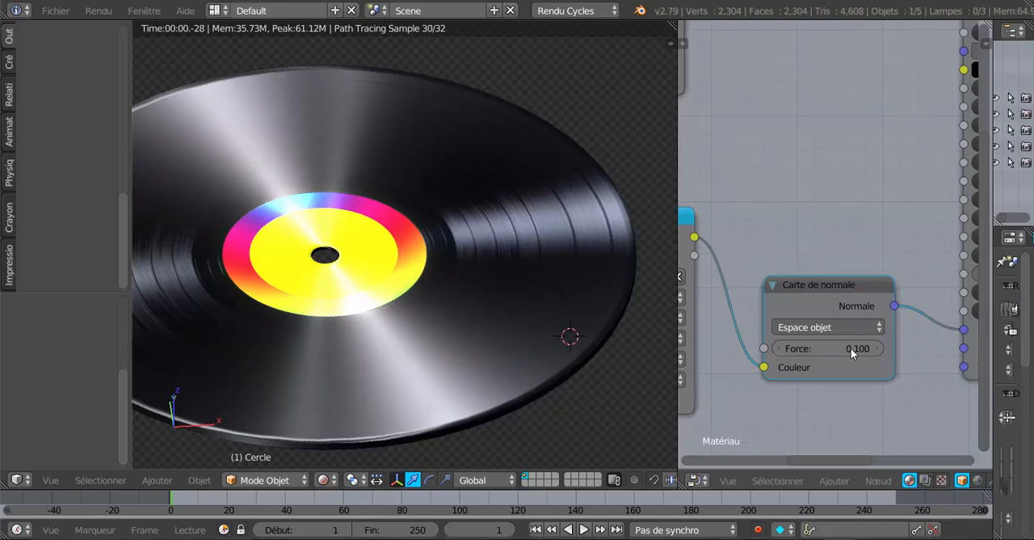
{"action": "left_click", "coordinate": [838, 327]}
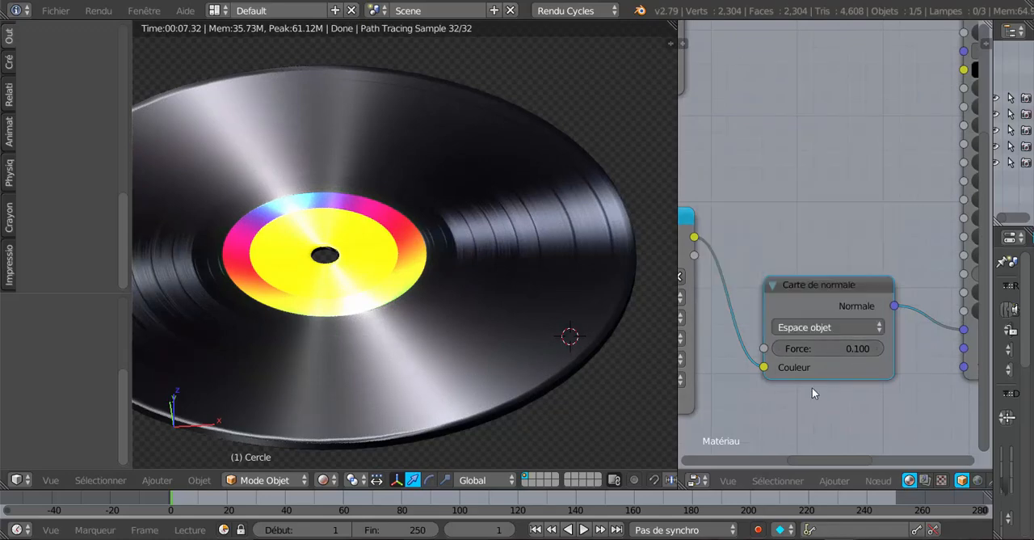
{"action": "left_click_drag", "start_coordinate": [812, 274], "coordinate": [795, 219]}
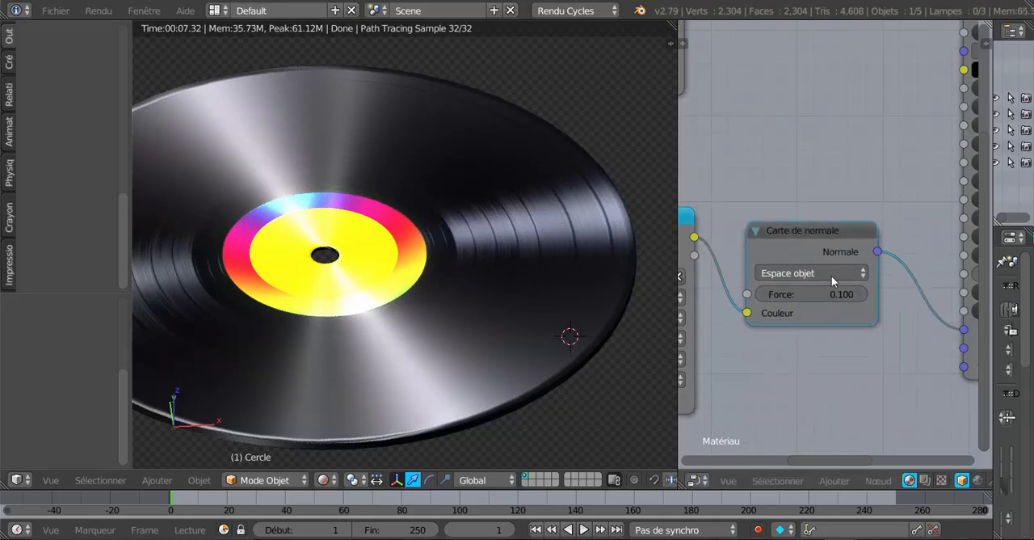
{"action": "left_click_drag", "start_coordinate": [811, 294], "coordinate": [859, 295]}
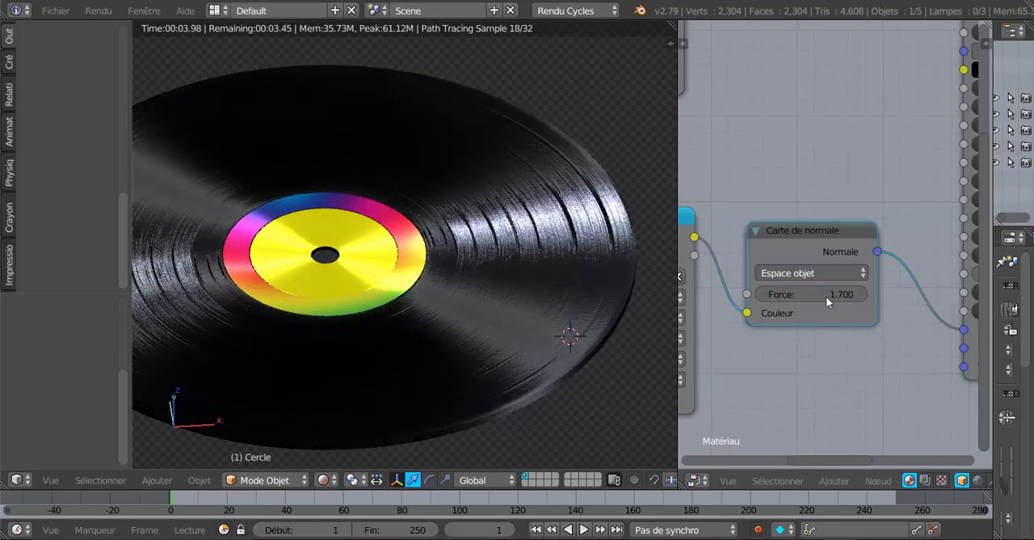
{"action": "scroll", "coordinate": [466, 332], "scroll_direction": "down", "scroll_amount": 3}
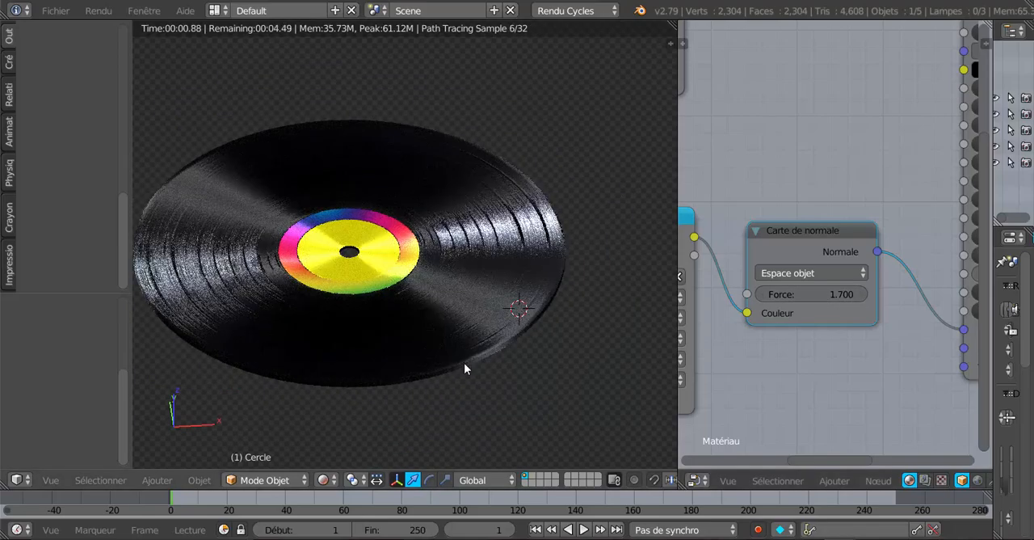
{"action": "middle_click_drag", "start_coordinate": [463, 362], "coordinate": [391, 322]}
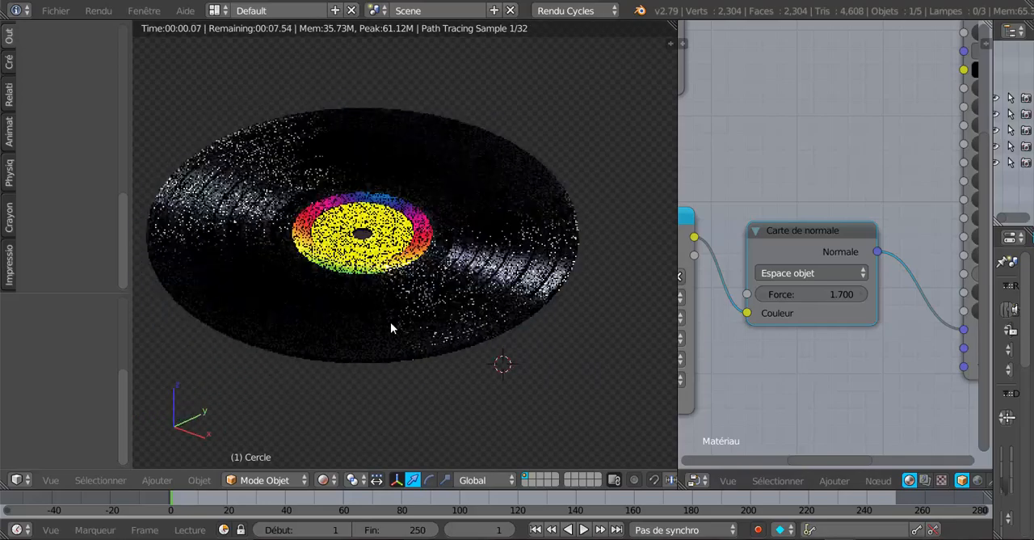
{"action": "scroll", "coordinate": [391, 327], "scroll_direction": "up", "scroll_amount": 3}
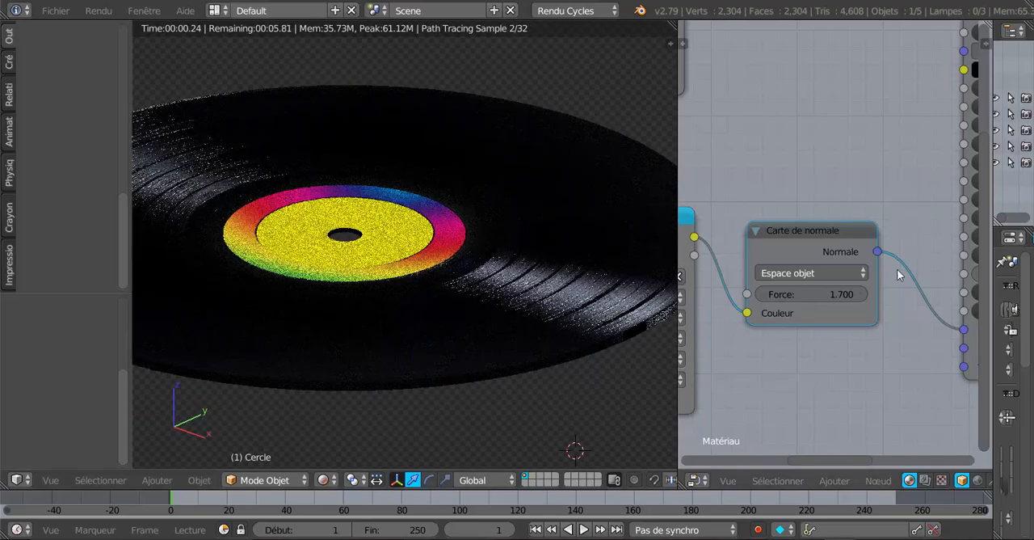
Step: Shift the Carte de normale node higher and enlarge the 3D view of the vinyl record
{"action": "left_click_drag", "start_coordinate": [834, 227], "coordinate": [845, 180]}
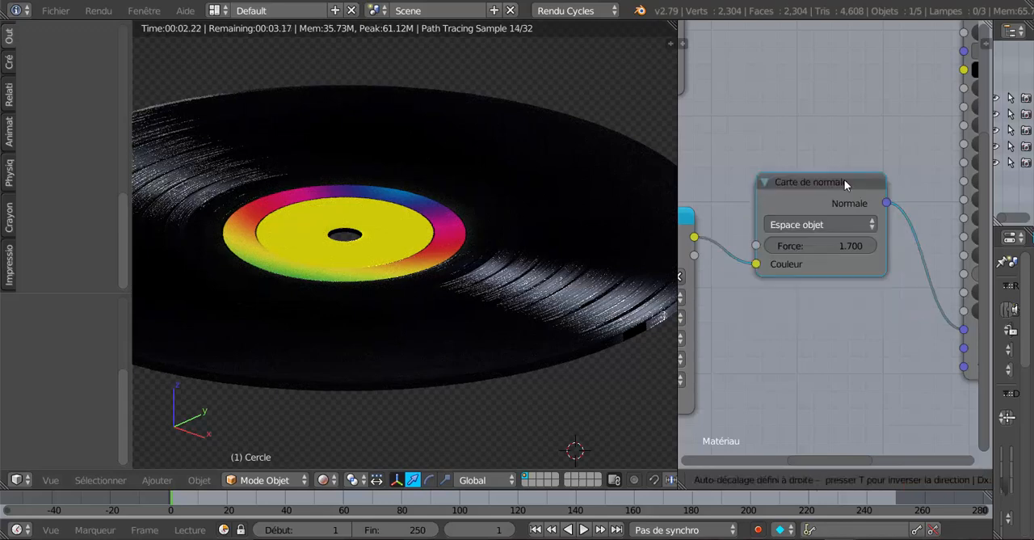
{"action": "scroll", "coordinate": [820, 360], "scroll_direction": "down", "scroll_amount": 5}
{"action": "scroll", "coordinate": [825, 370], "scroll_direction": "down", "scroll_amount": 6}
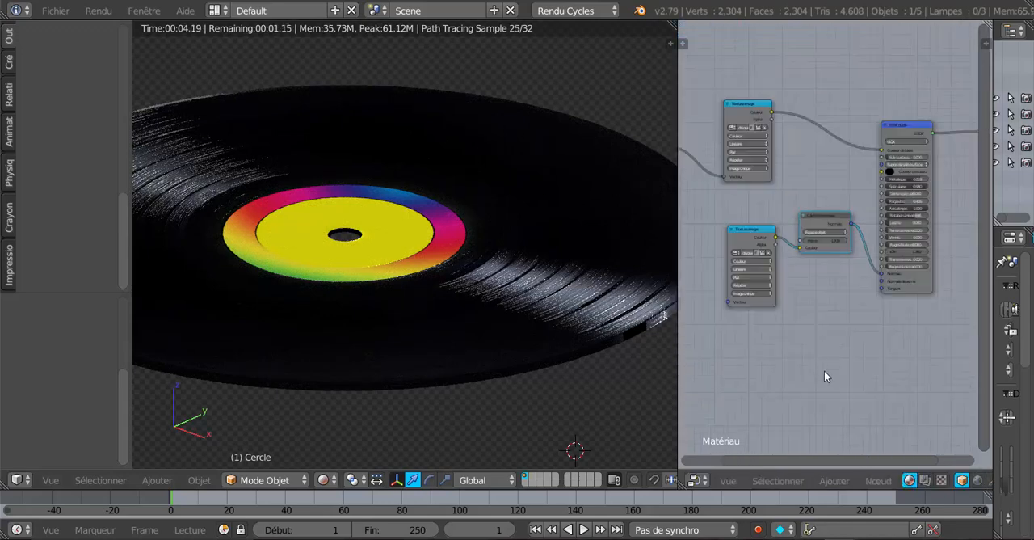
{"action": "scroll", "coordinate": [825, 372], "scroll_direction": "up", "scroll_amount": 2}
{"action": "scroll", "coordinate": [825, 378], "scroll_direction": "up", "scroll_amount": 1}
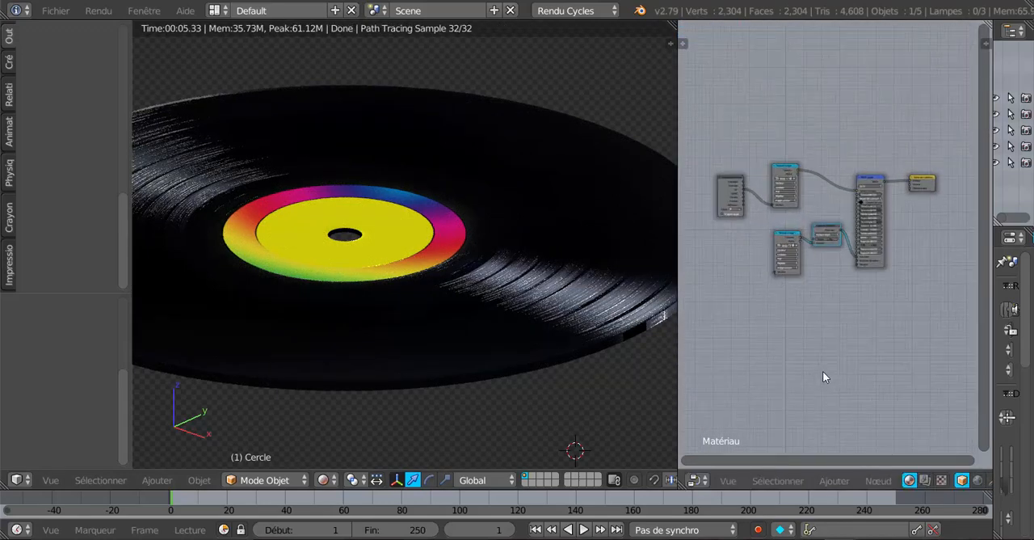
{"action": "left_click_drag", "start_coordinate": [678, 358], "coordinate": [827, 368]}
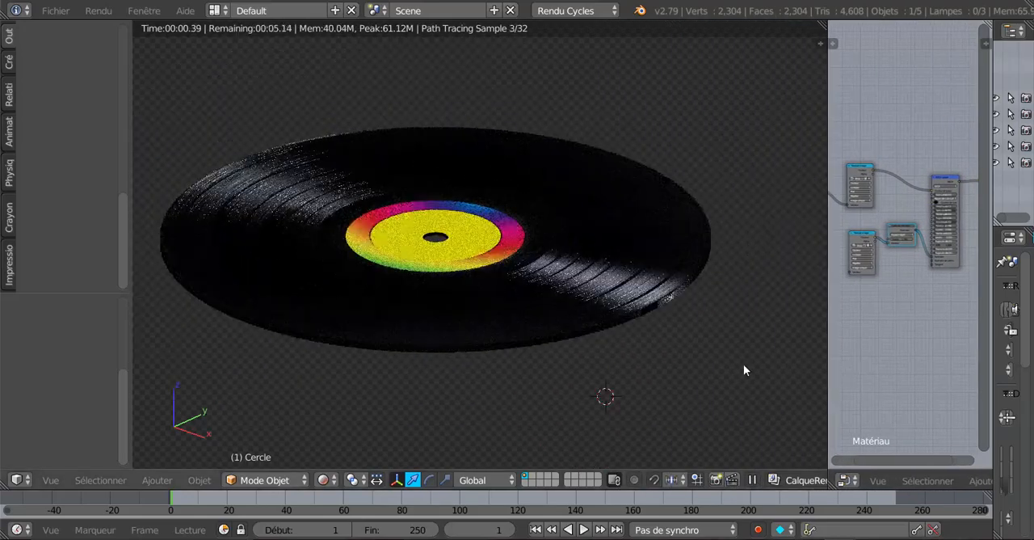
{"action": "scroll", "coordinate": [733, 374], "scroll_direction": "up", "scroll_amount": 1}
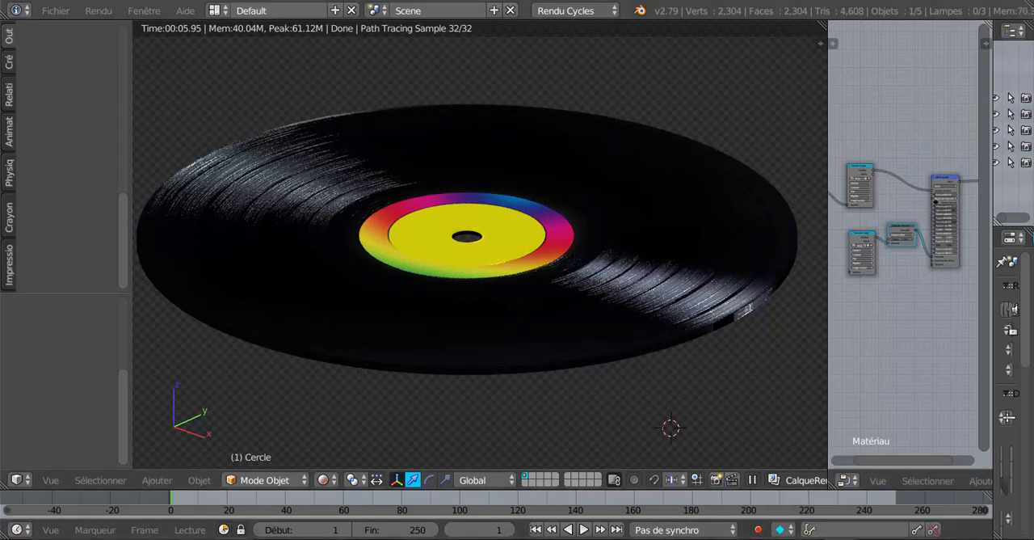
Step: Quit the Blender window with the vinyl record without saving and return to the red disc
{"action": "key", "text": "alt+F4"}
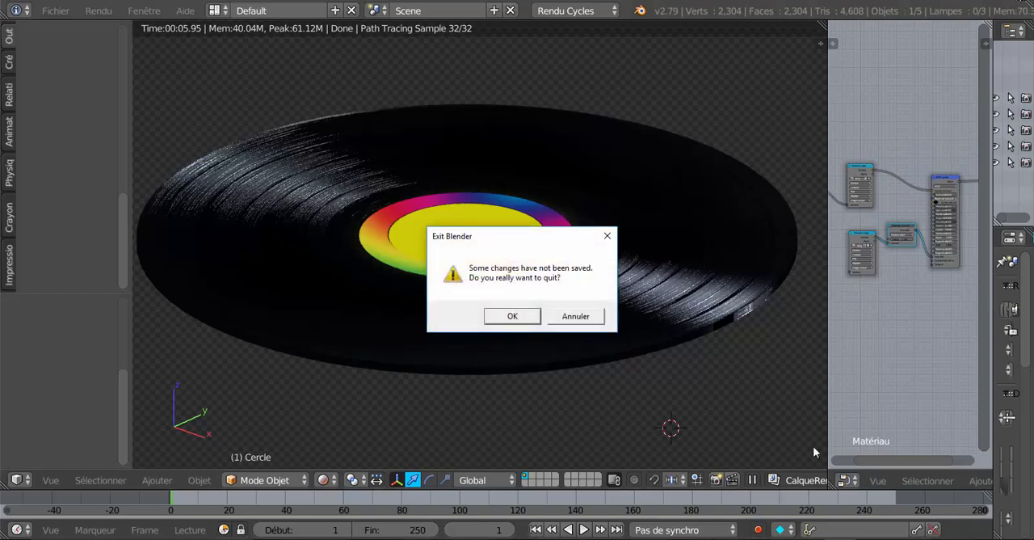
{"action": "left_click", "coordinate": [514, 317]}
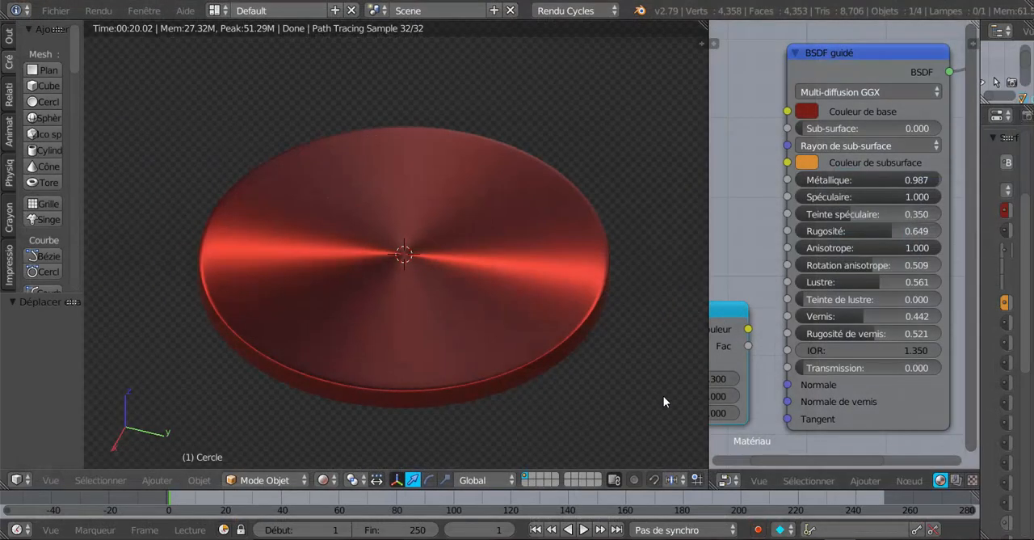
{"action": "scroll", "coordinate": [641, 394], "scroll_direction": "up", "scroll_amount": 5}
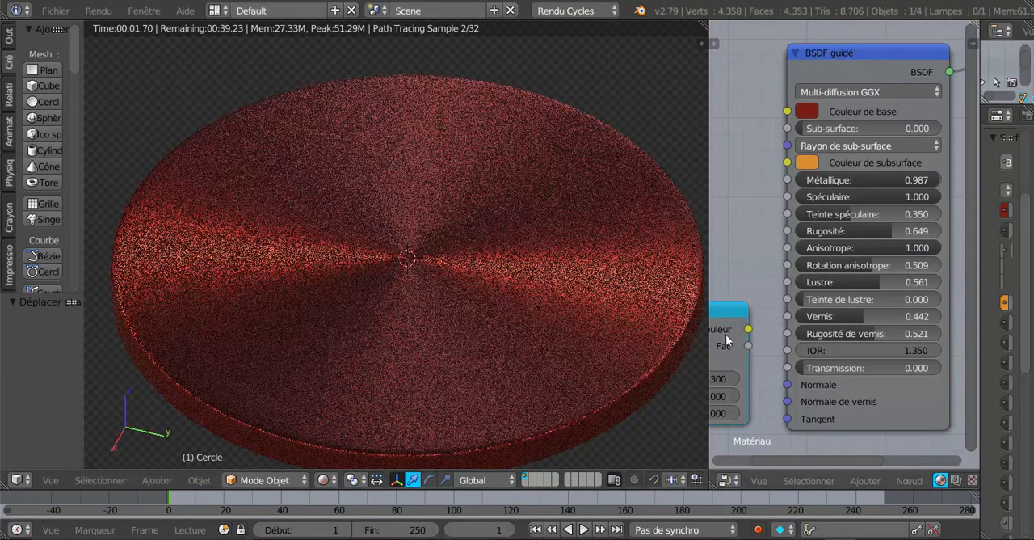
Step: Enlarge the red disc's node editor and move the Texture bruit node farther from the BSDF guidé node
{"action": "left_click_drag", "start_coordinate": [709, 162], "coordinate": [605, 168]}
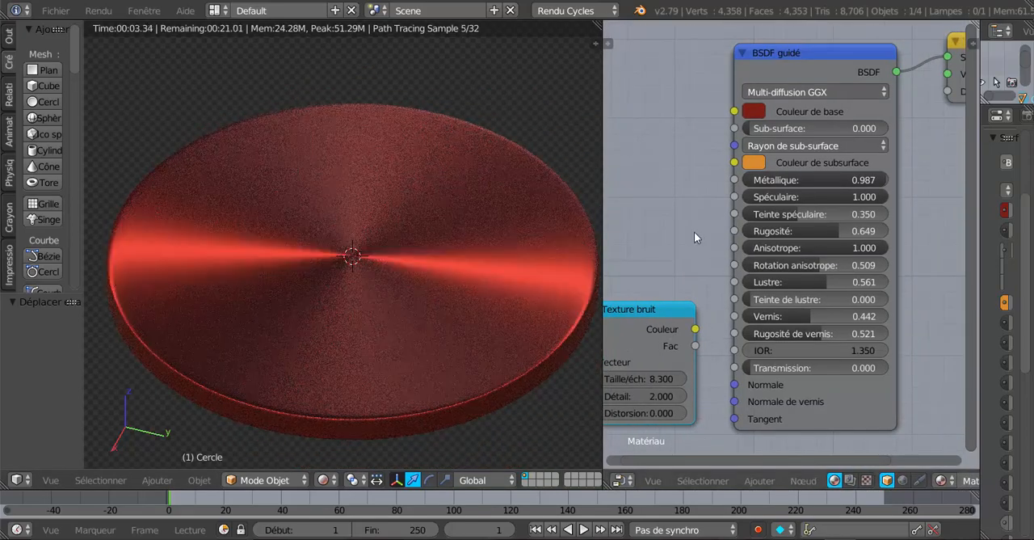
{"action": "scroll", "coordinate": [694, 231], "scroll_direction": "down", "scroll_amount": 3}
{"action": "middle_click_drag", "start_coordinate": [694, 231], "coordinate": [764, 176]}
{"action": "scroll", "coordinate": [758, 205], "scroll_direction": "up", "scroll_amount": 3}
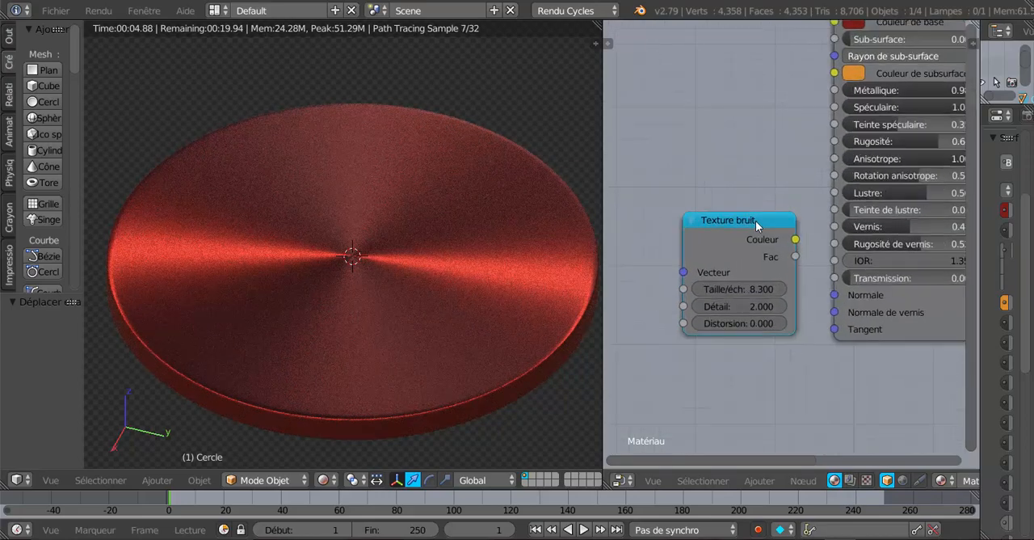
{"action": "left_click_drag", "start_coordinate": [705, 237], "coordinate": [670, 235]}
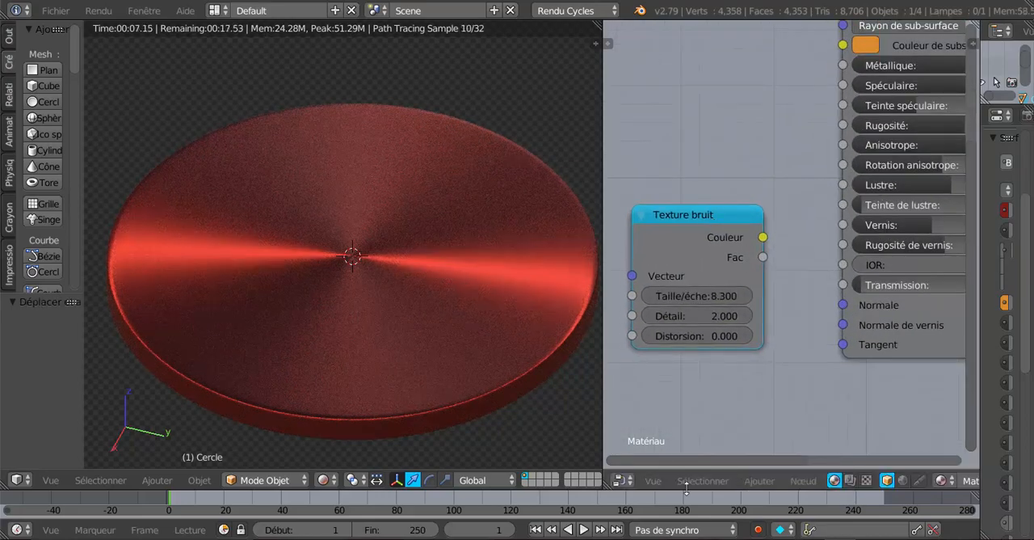
{"action": "left_click", "coordinate": [758, 480]}
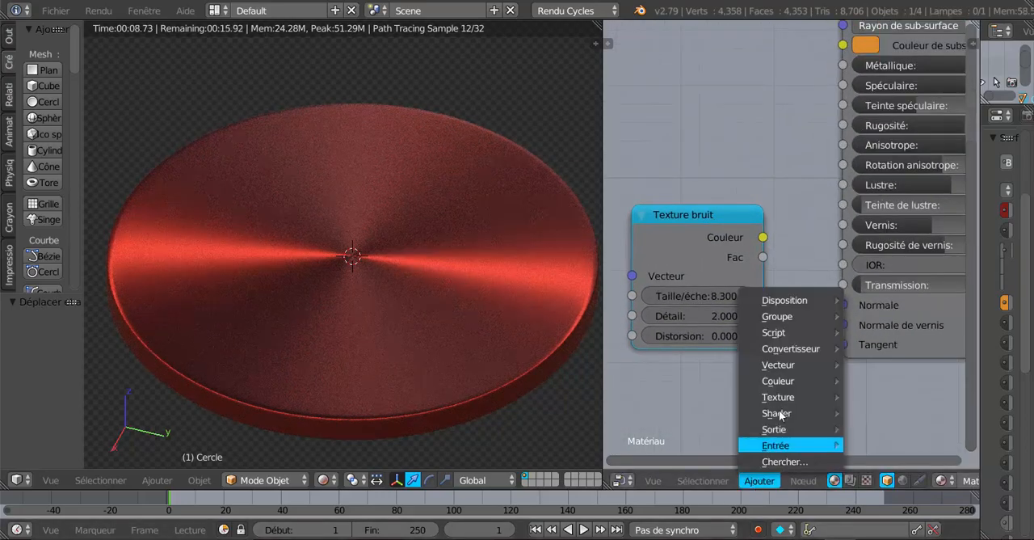
{"action": "mouse_move", "coordinate": [788, 413]}
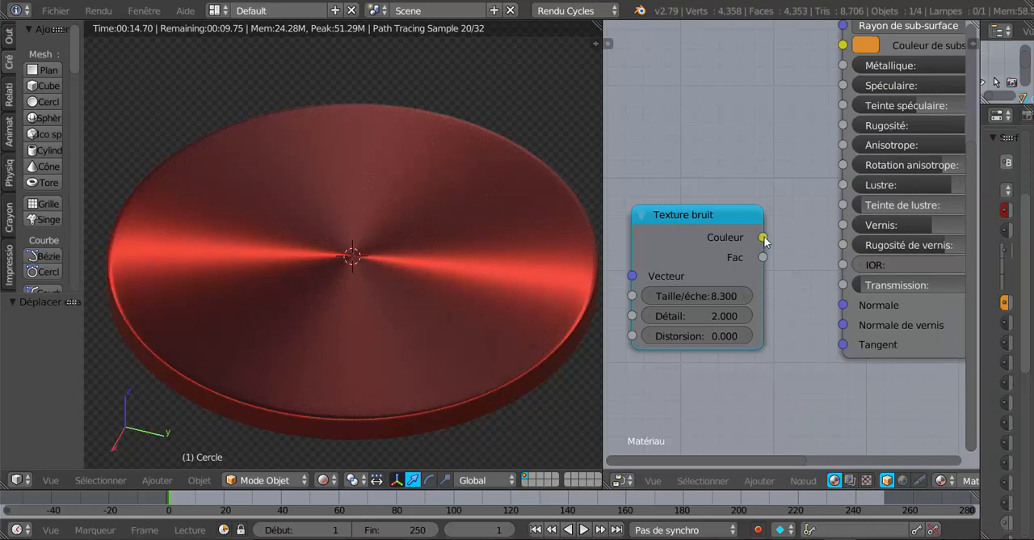
Step: Try linking the Texture bruit node's Couleur output to the Normale input of the BSDF guidé node
{"action": "left_click_drag", "start_coordinate": [762, 237], "coordinate": [843, 305]}
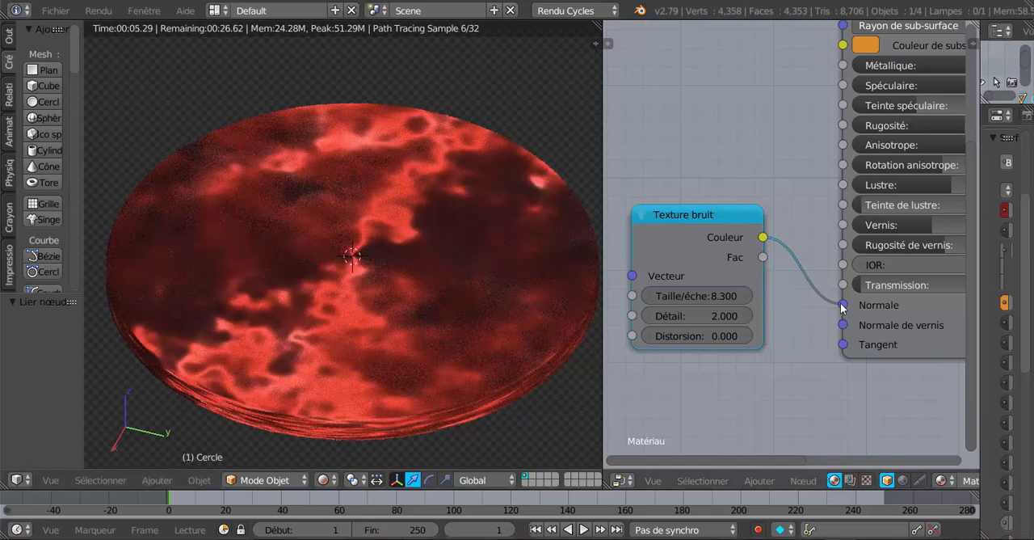
{"action": "left_click_drag", "start_coordinate": [842, 305], "coordinate": [816, 311]}
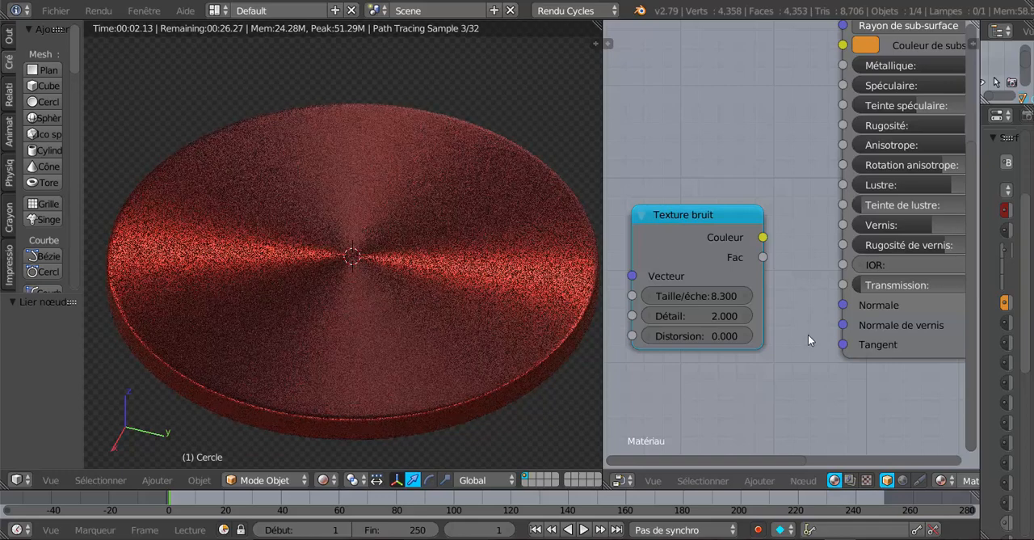
Step: Test the BSDF guidé node's Vernis at 0.000 and set it to 0.549
{"action": "middle_click_drag", "start_coordinate": [784, 356], "coordinate": [685, 401]}
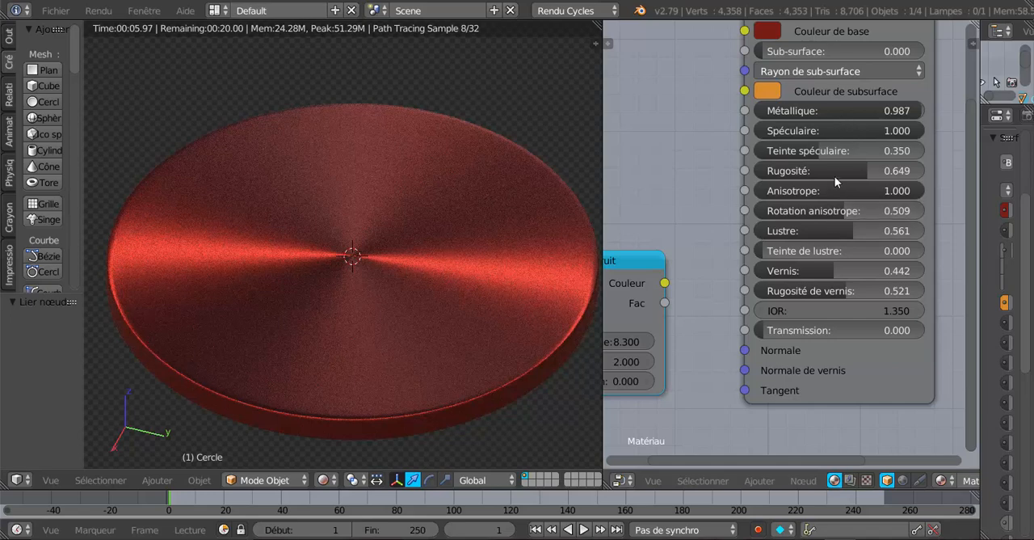
{"action": "scroll", "coordinate": [841, 258], "scroll_direction": "up", "scroll_amount": 1}
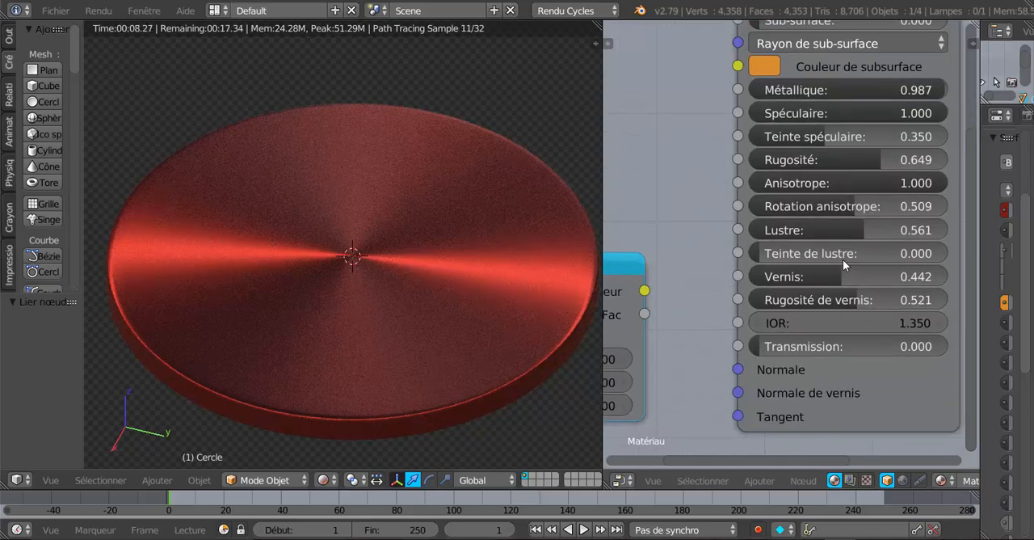
{"action": "middle_click_drag", "start_coordinate": [709, 247], "coordinate": [692, 240]}
{"action": "left_click_drag", "start_coordinate": [820, 267], "coordinate": [742, 273]}
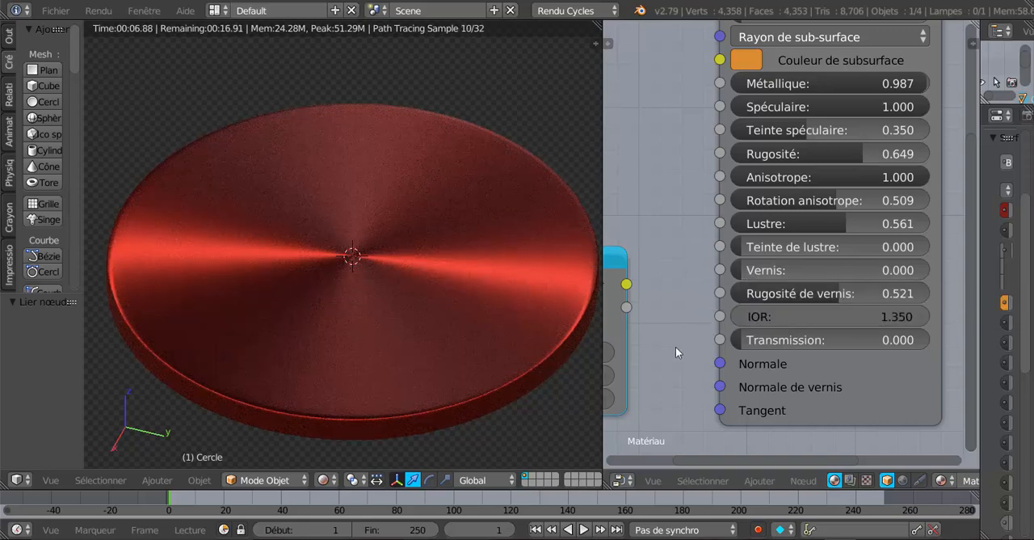
{"action": "left_click_drag", "start_coordinate": [745, 272], "coordinate": [838, 270]}
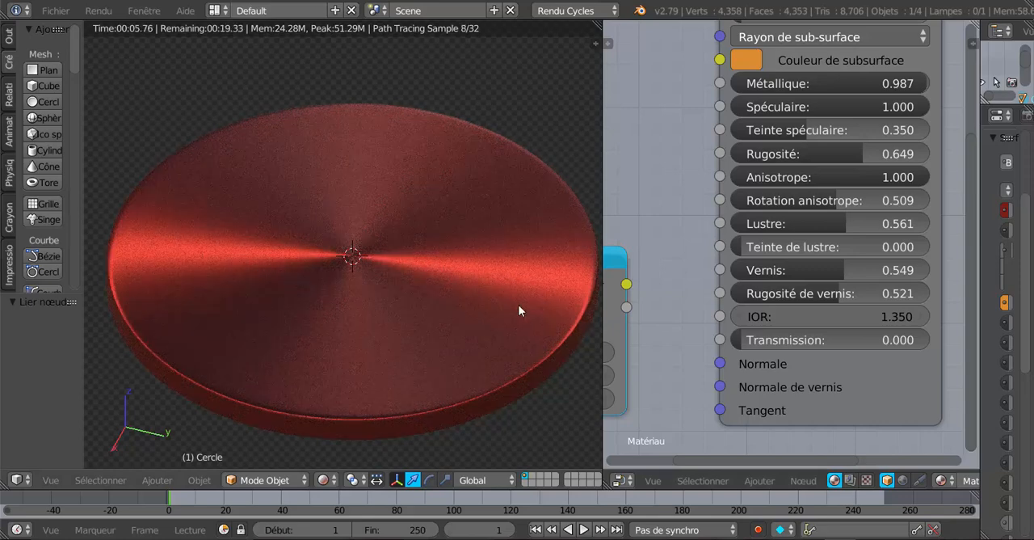
Step: Link the Texture bruit node's Couleur output to the Normale de vernis input of the BSDF guidé node
{"action": "scroll", "coordinate": [686, 378], "scroll_direction": "down", "scroll_amount": 1}
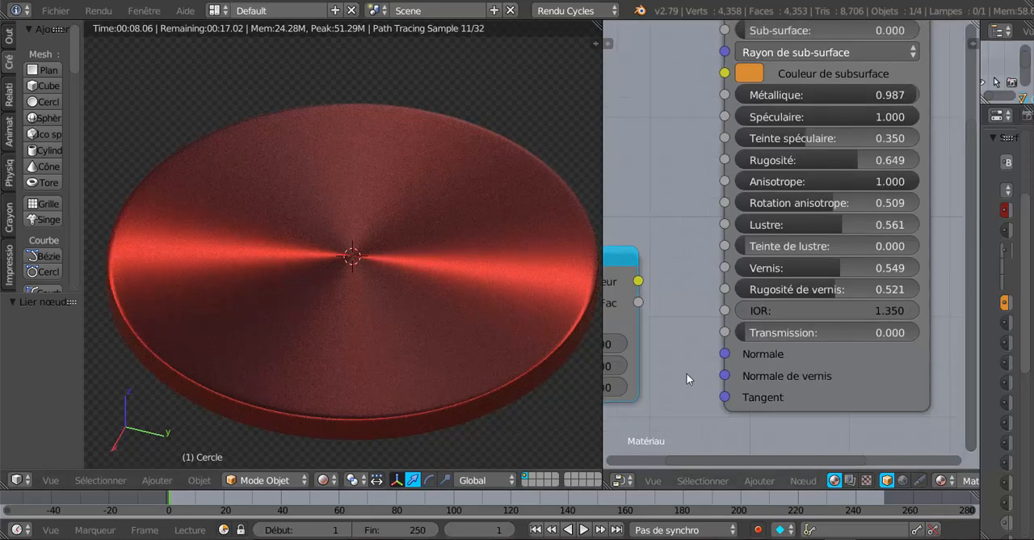
{"action": "middle_click_drag", "start_coordinate": [687, 373], "coordinate": [735, 300]}
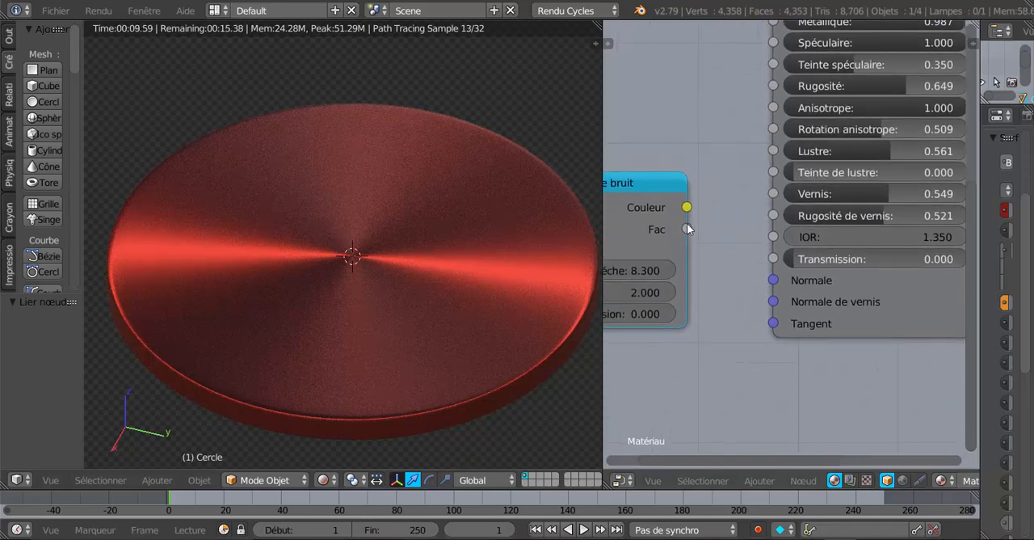
{"action": "left_click_drag", "start_coordinate": [661, 192], "coordinate": [773, 302]}
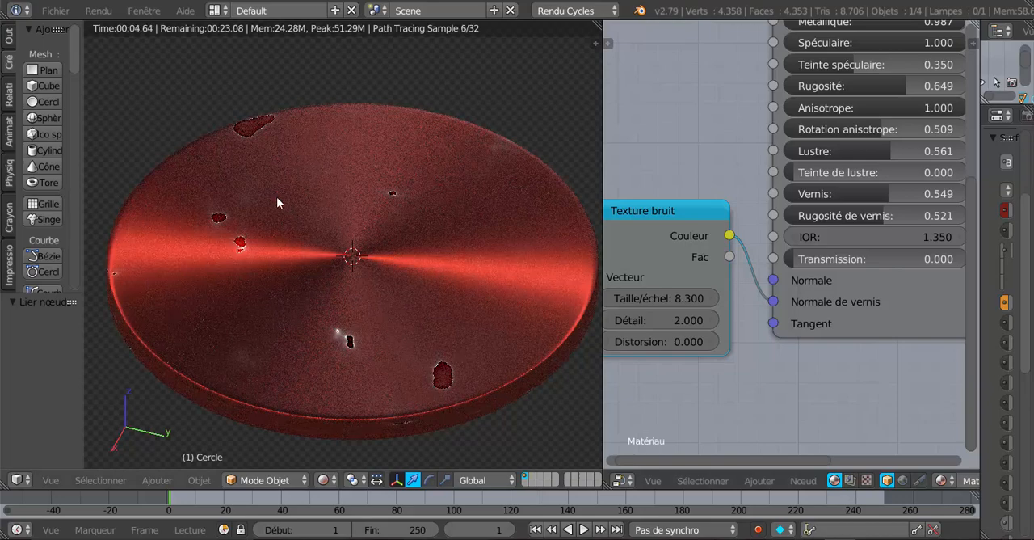
Step: Set the Texture bruit node's Détail to 1.300 and its scale (Taille/échelle) to 2.700, and move the node closer to BSDF guidé
{"action": "scroll", "coordinate": [723, 394], "scroll_direction": "down", "scroll_amount": 1}
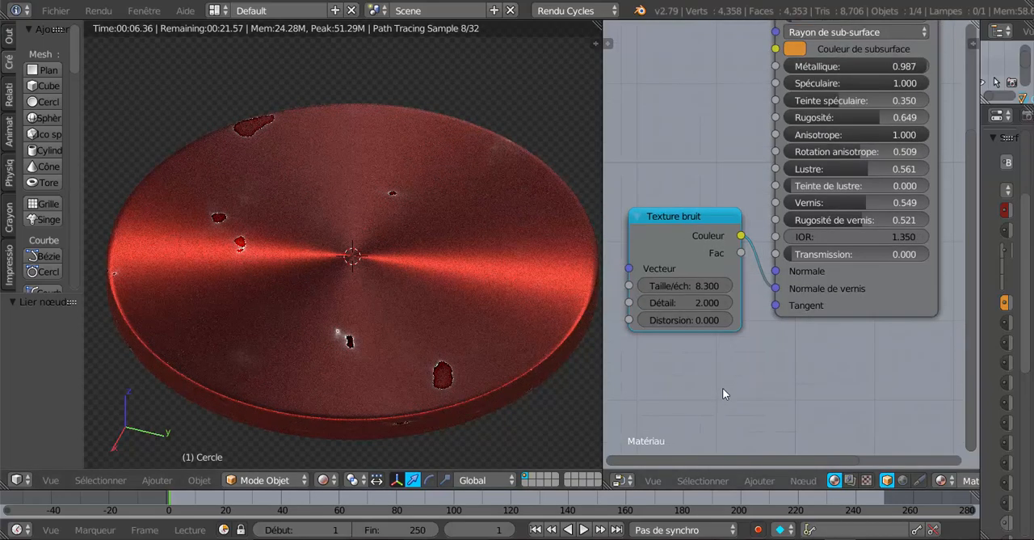
{"action": "scroll", "coordinate": [756, 331], "scroll_direction": "up", "scroll_amount": 3}
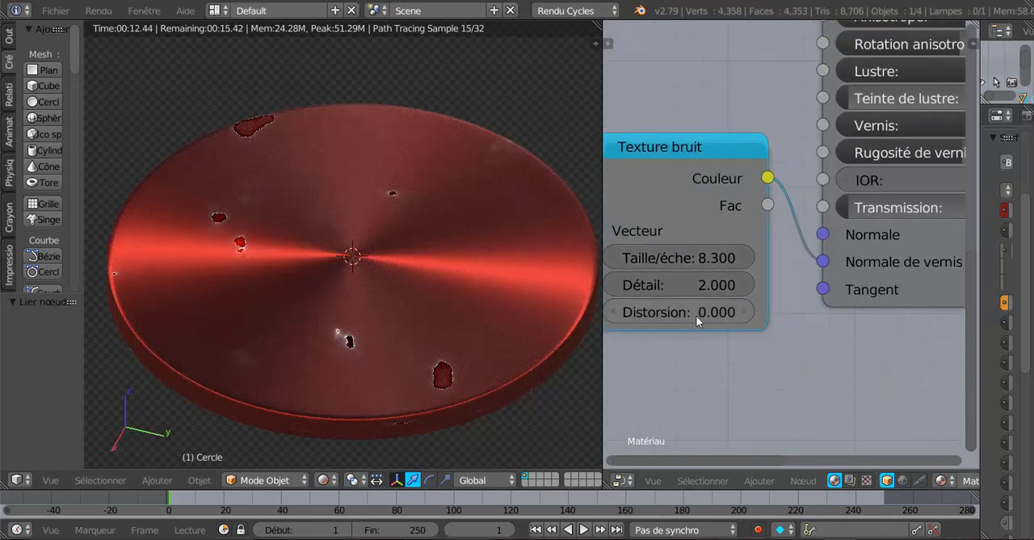
{"action": "left_click", "coordinate": [699, 284]}
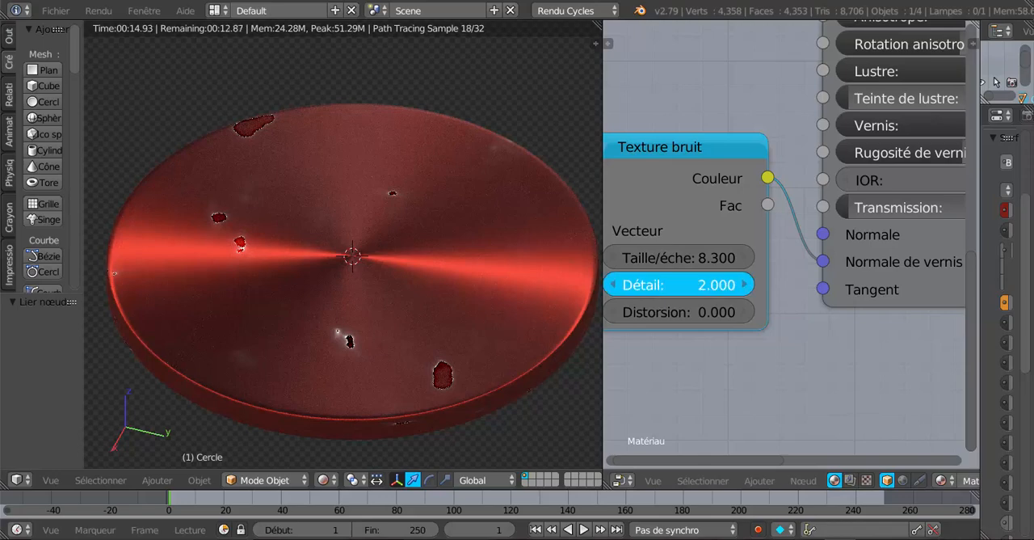
{"action": "left_click_drag", "start_coordinate": [699, 284], "coordinate": [723, 284]}
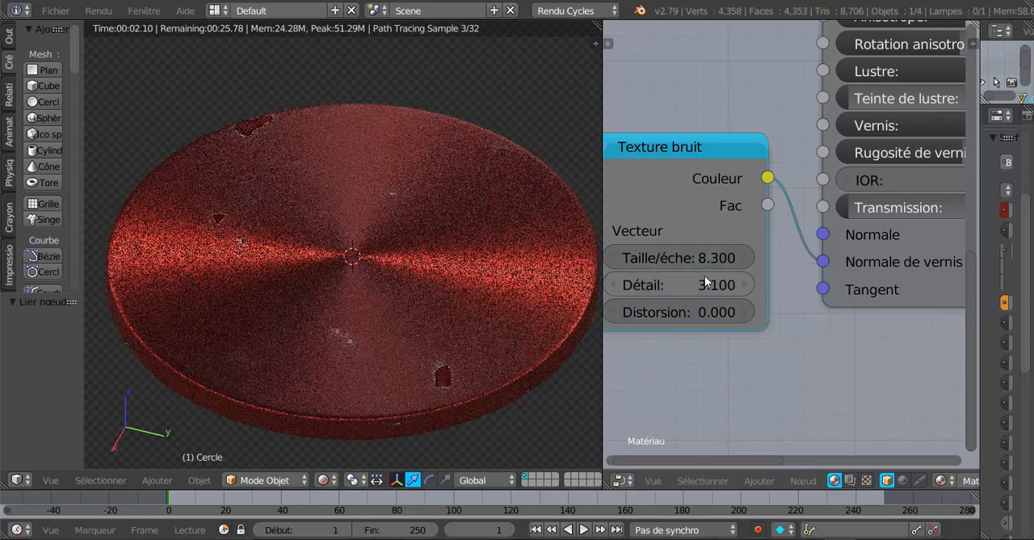
{"action": "left_click_drag", "start_coordinate": [699, 257], "coordinate": [646, 258]}
{"action": "left_click_drag", "start_coordinate": [693, 148], "coordinate": [721, 162]}
{"action": "mouse_move", "coordinate": [741, 287]}
{"action": "left_mouse_down"}
{"action": "mouse_move", "coordinate": [717, 287]}
{"action": "mouse_move", "coordinate": [735, 303]}
{"action": "left_mouse_up"}
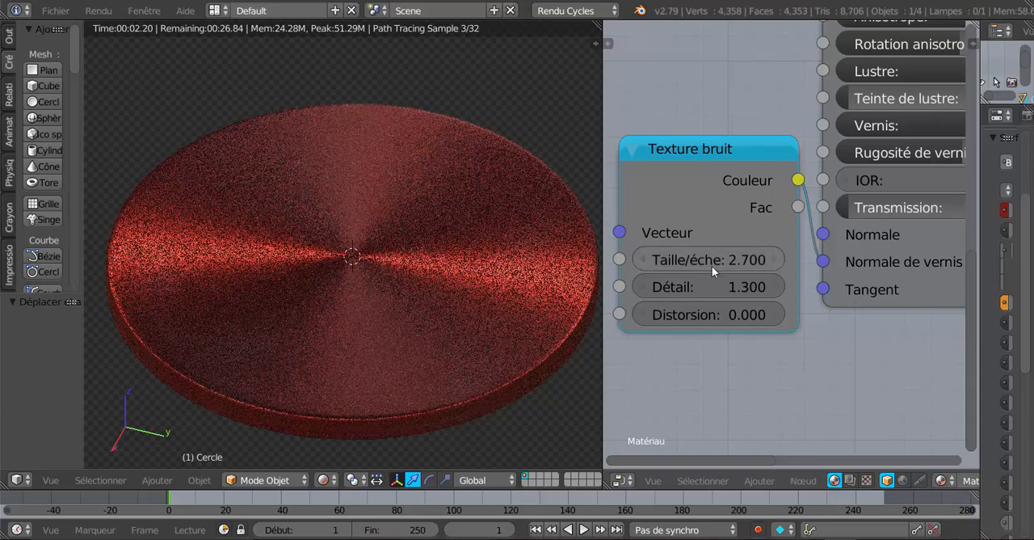
Step: Try the noise texture's scale at -8.700, set its Distorsion to 10.600 and bring the scale to -3.900
{"action": "left_click_drag", "start_coordinate": [712, 261], "coordinate": [646, 260]}
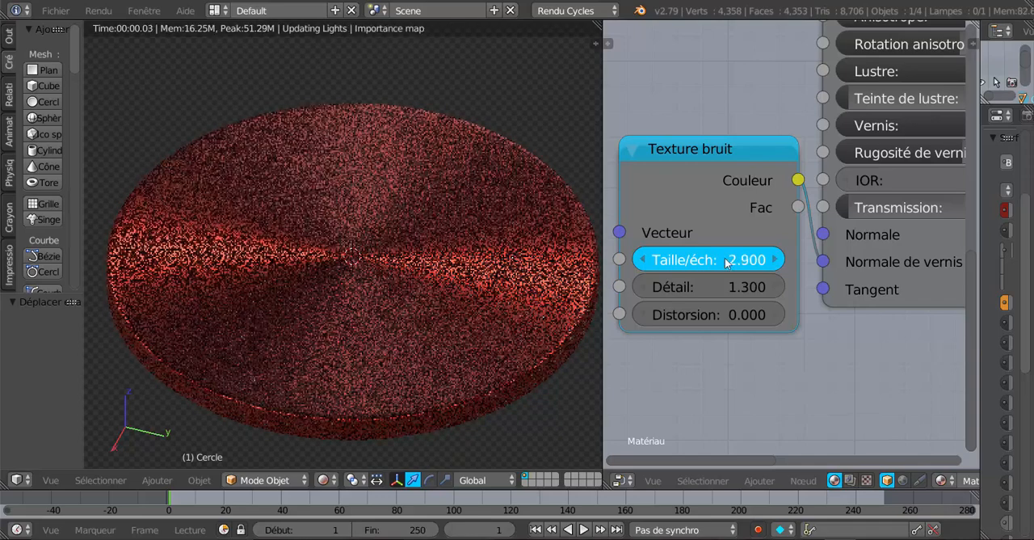
{"action": "left_click_drag", "start_coordinate": [725, 261], "coordinate": [753, 257]}
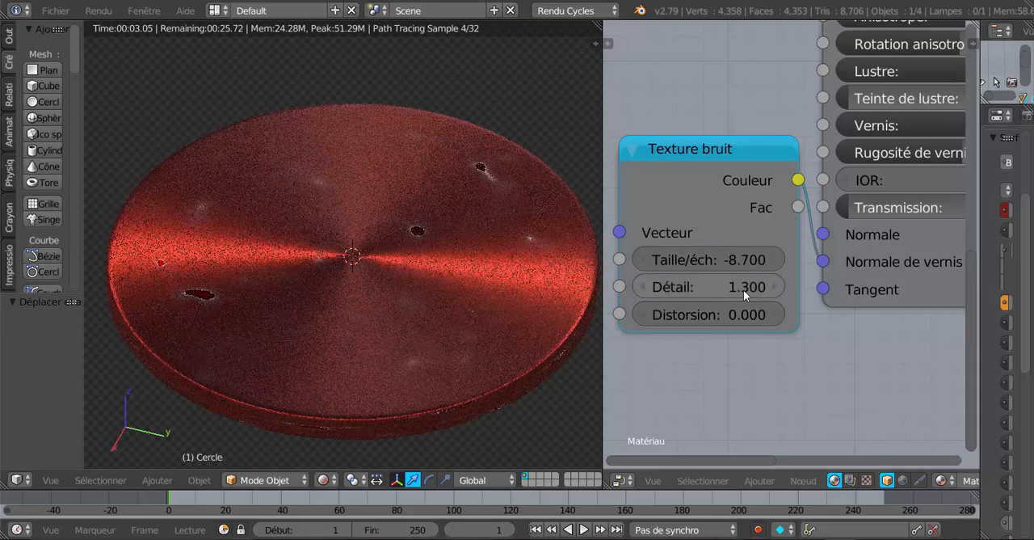
{"action": "left_click_drag", "start_coordinate": [735, 319], "coordinate": [766, 319]}
{"action": "mouse_move", "coordinate": [719, 263]}
{"action": "left_mouse_down"}
{"action": "mouse_move", "coordinate": [744, 260]}
{"action": "mouse_move", "coordinate": [726, 255]}
{"action": "left_mouse_up"}
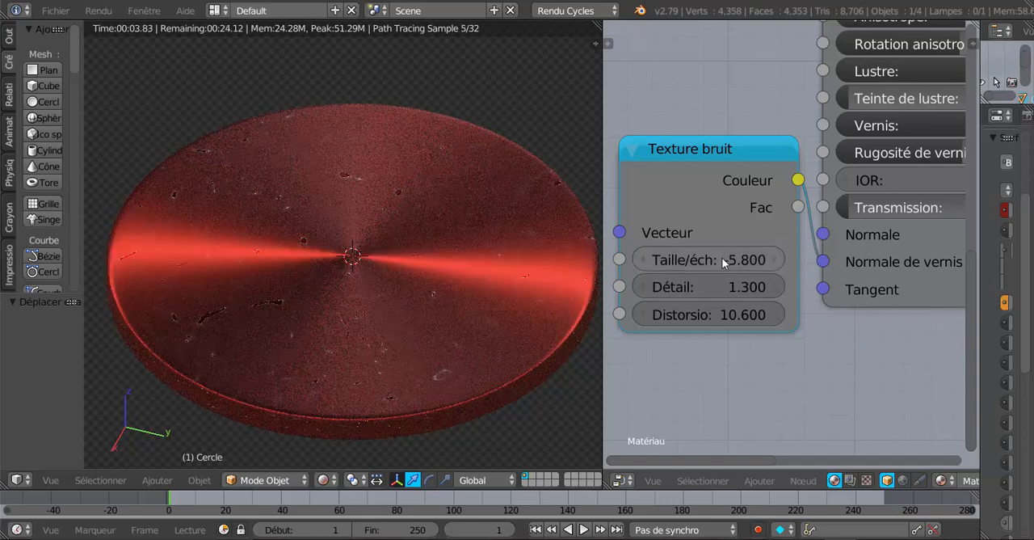
{"action": "left_click_drag", "start_coordinate": [721, 257], "coordinate": [737, 257]}
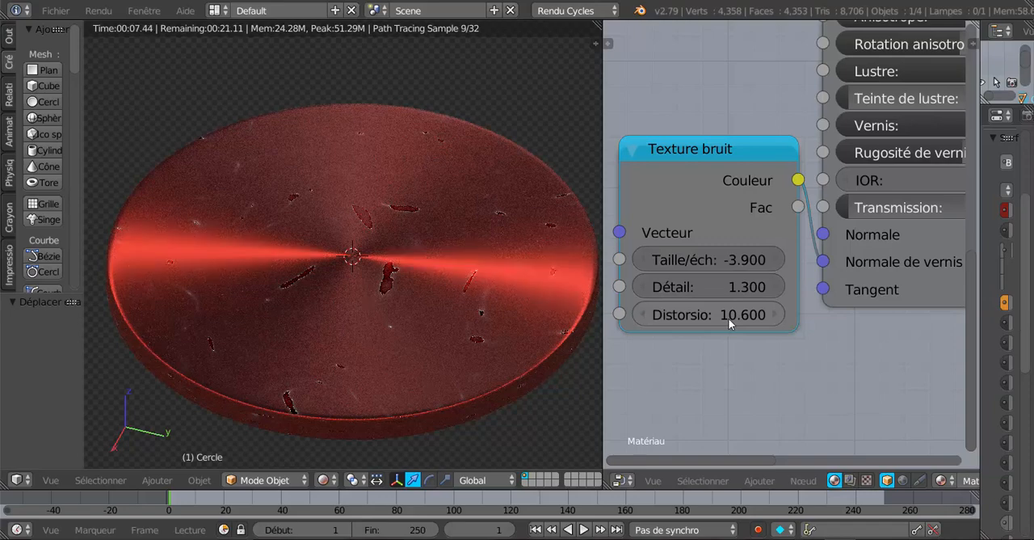
Step: Raise the noise texture's scale through 2.600 to 5.800
{"action": "left_click_drag", "start_coordinate": [734, 256], "coordinate": [767, 257]}
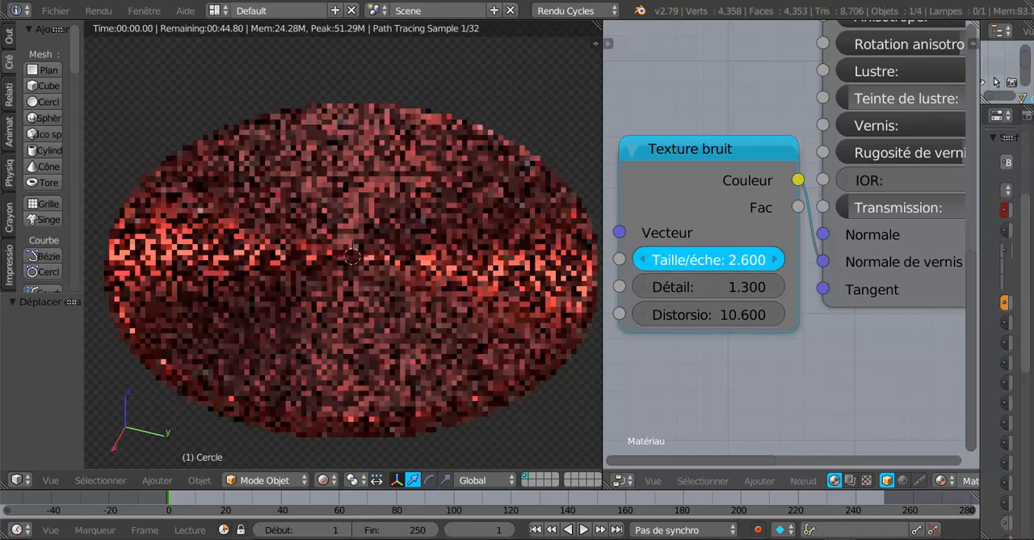
{"action": "left_click_drag", "start_coordinate": [808, 257], "coordinate": [912, 257]}
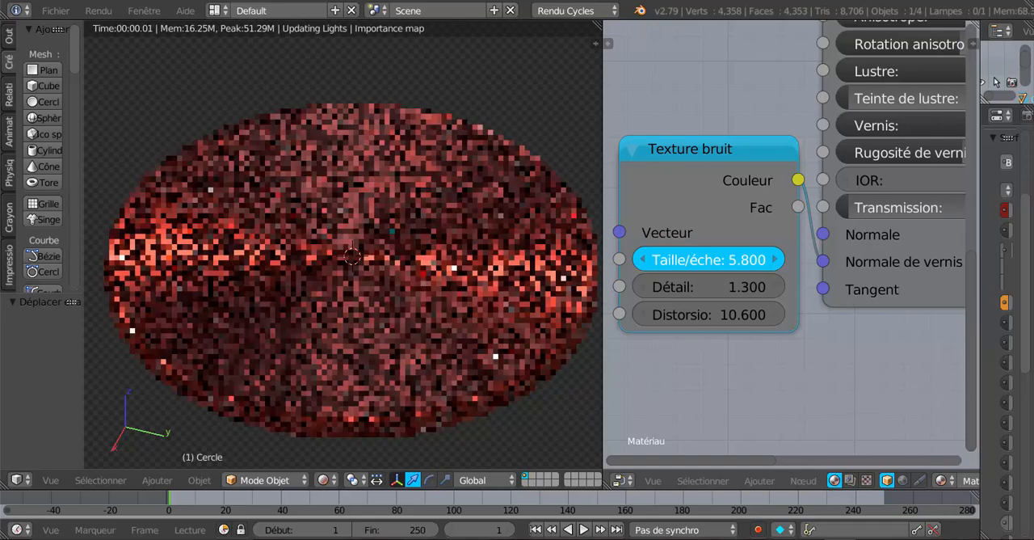
{"action": "left_click_drag", "start_coordinate": [706, 293], "coordinate": [706, 293]}
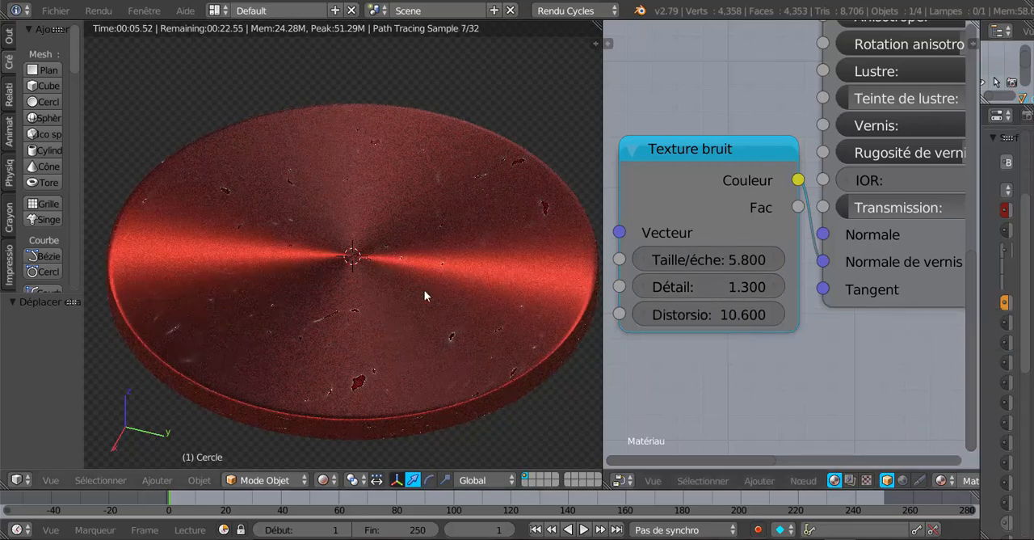
Step: Test the noise texture's Distorsion at 28.300, set it to -10.100 and set the scale to 1.400
{"action": "left_click_drag", "start_coordinate": [730, 315], "coordinate": [795, 315]}
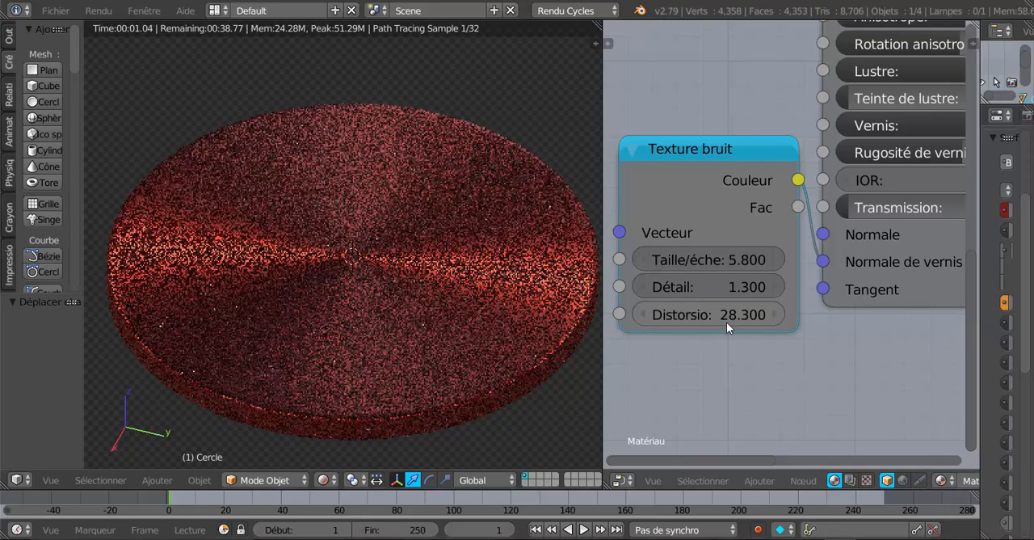
{"action": "left_click_drag", "start_coordinate": [730, 315], "coordinate": [594, 315]}
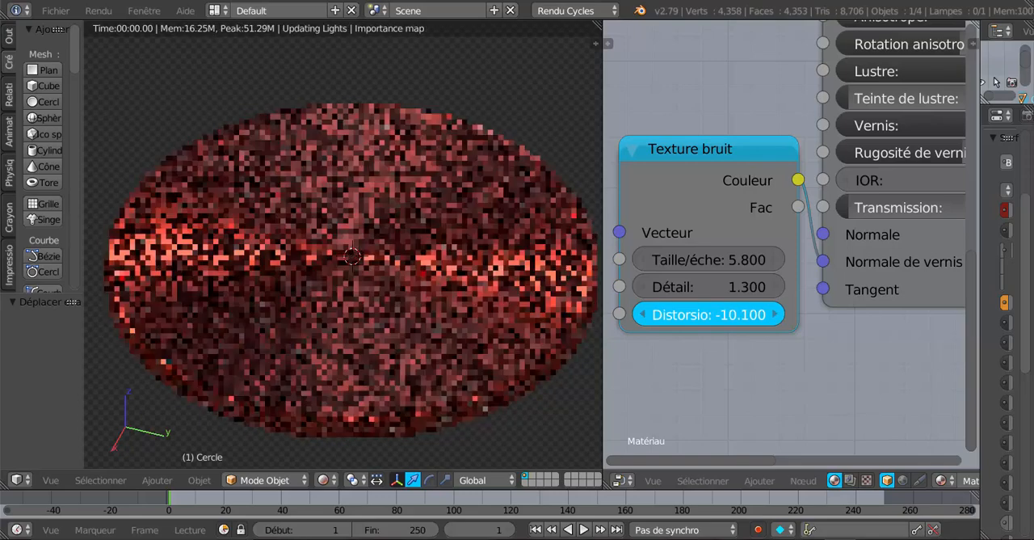
{"action": "left_click_drag", "start_coordinate": [730, 314], "coordinate": [731, 314]}
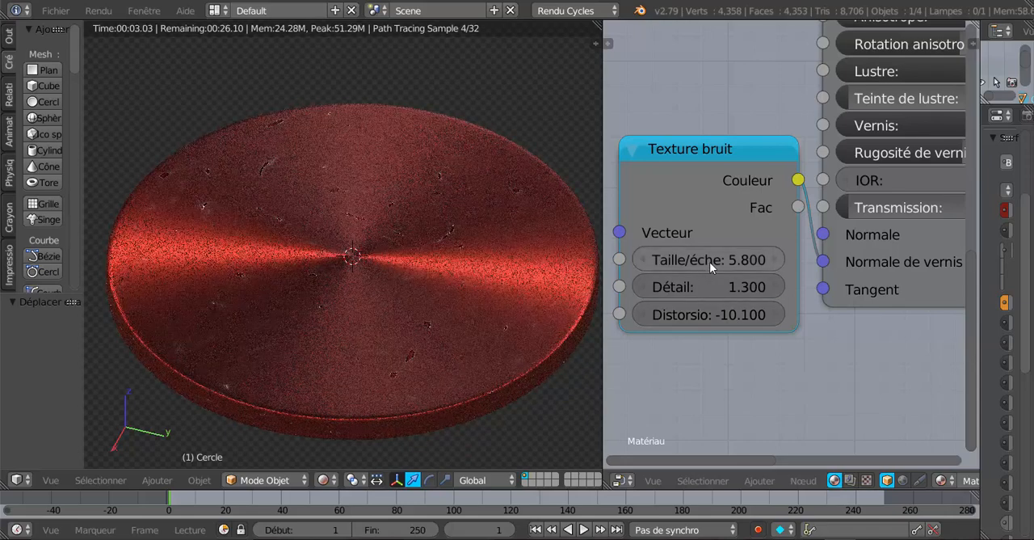
{"action": "mouse_move", "coordinate": [709, 262]}
{"action": "left_mouse_down"}
{"action": "mouse_move", "coordinate": [686, 262]}
{"action": "mouse_move", "coordinate": [710, 262]}
{"action": "left_mouse_up"}
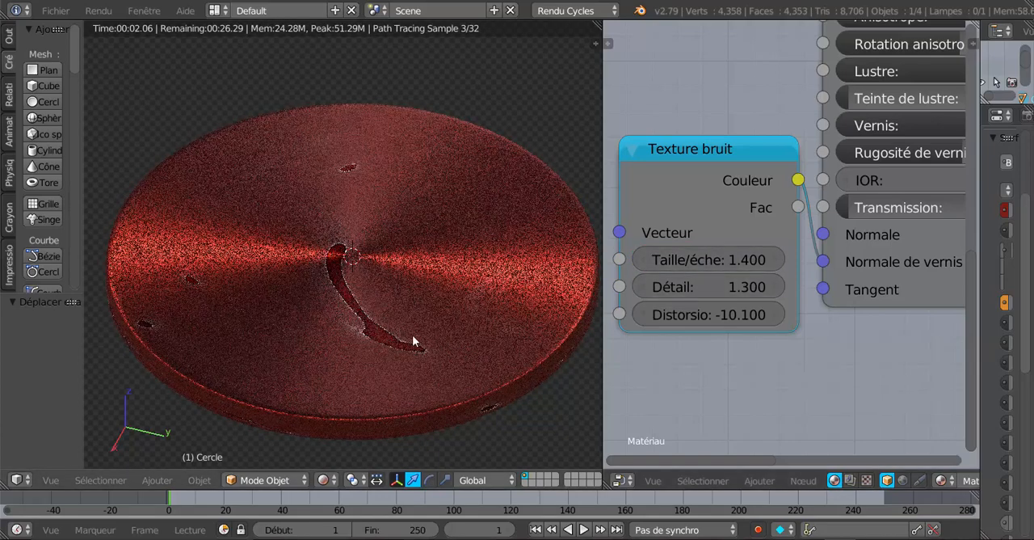
Step: Disconnect the Texture bruit node from Normale de vernis and move it up to free space below
{"action": "scroll", "coordinate": [747, 355], "scroll_direction": "down", "scroll_amount": 2}
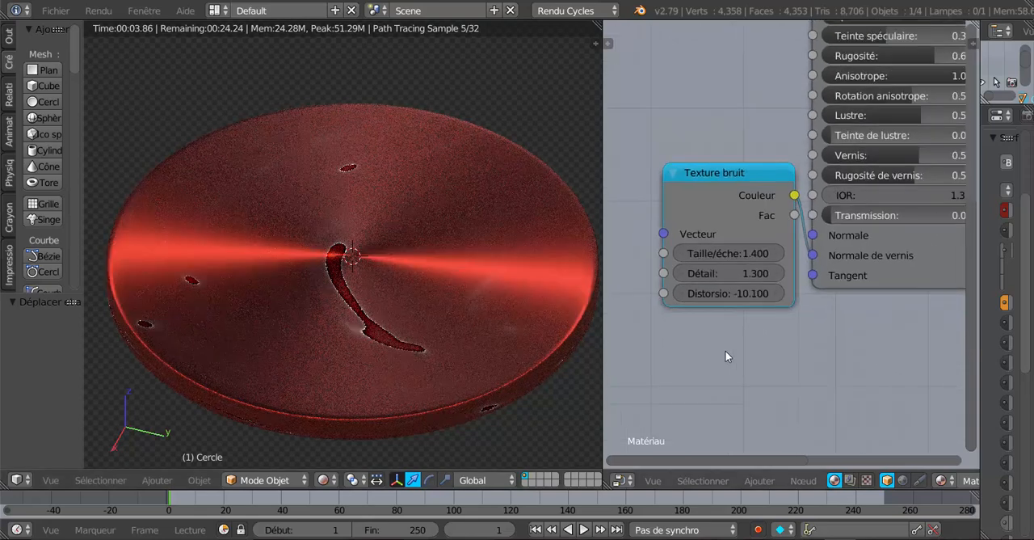
{"action": "left_click_drag", "start_coordinate": [742, 172], "coordinate": [713, 194]}
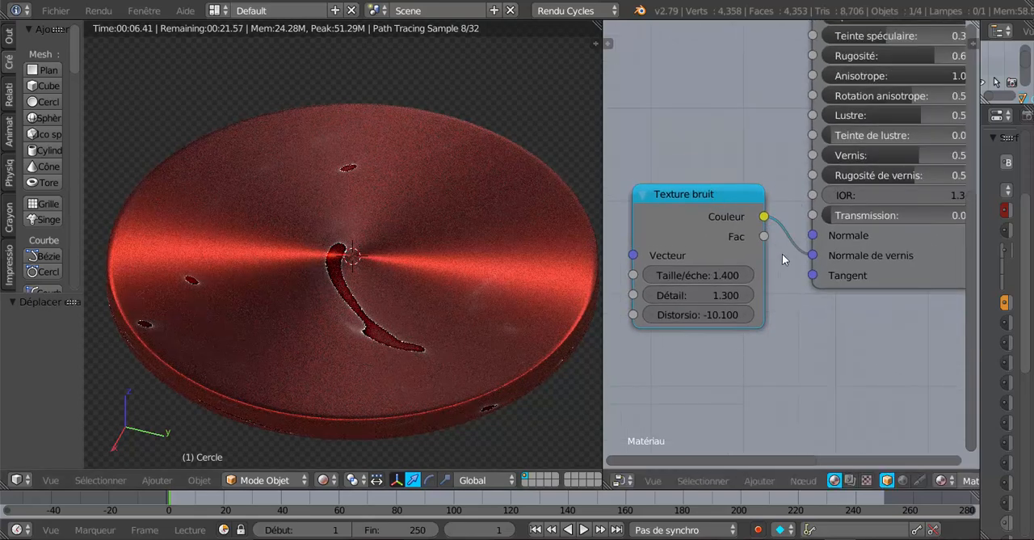
{"action": "left_click_drag", "start_coordinate": [812, 255], "coordinate": [773, 234]}
{"action": "left_click_drag", "start_coordinate": [712, 196], "coordinate": [694, 65]}
Step: Add a Texture voronoï node and place it below the Texture bruit node
{"action": "left_click", "coordinate": [761, 481]}
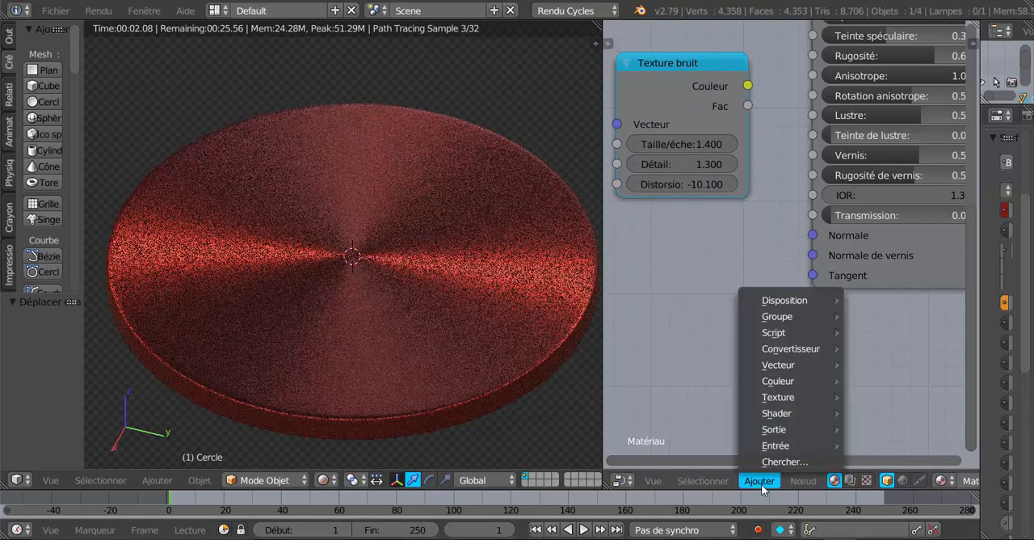
{"action": "mouse_move", "coordinate": [777, 406]}
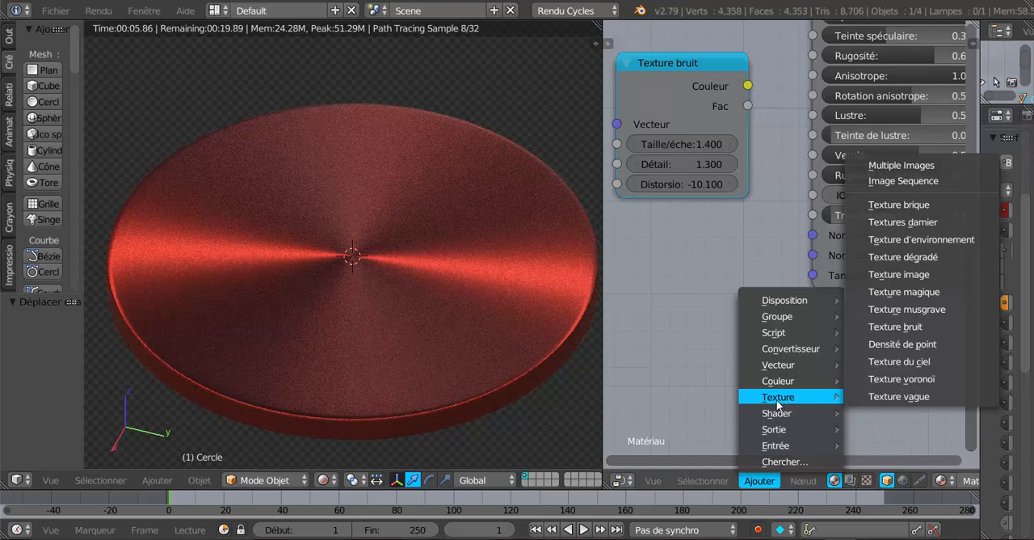
{"action": "left_click", "coordinate": [905, 383]}
{"action": "left_click", "coordinate": [764, 296]}
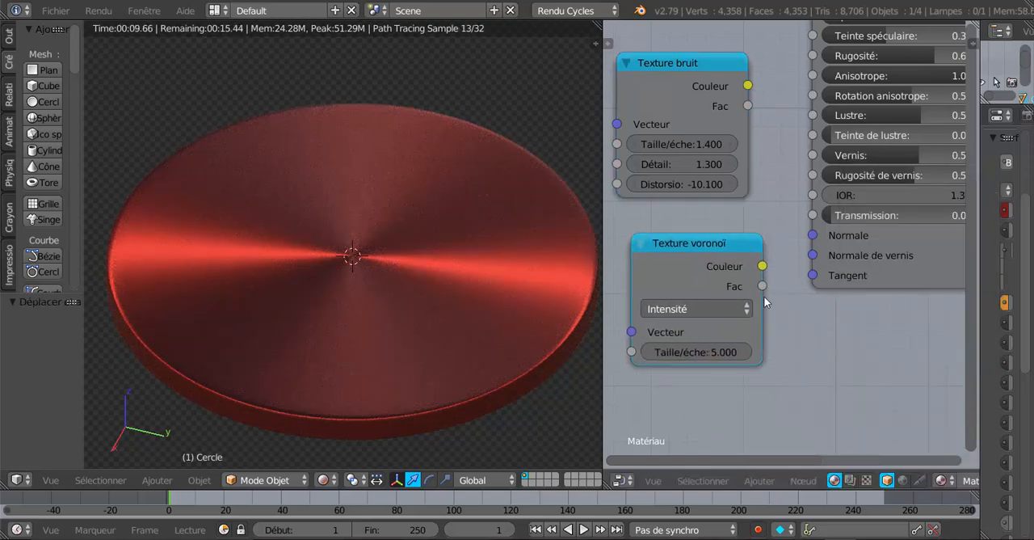
Step: Link the Texture voronoï node's Couleur output to Normale de vernis and move the node closer to BSDF guidé
{"action": "scroll", "coordinate": [761, 301], "scroll_direction": "up", "scroll_amount": 2}
{"action": "left_click_drag", "start_coordinate": [759, 271], "coordinate": [821, 264]}
{"action": "left_click_drag", "start_coordinate": [795, 299], "coordinate": [795, 299]}
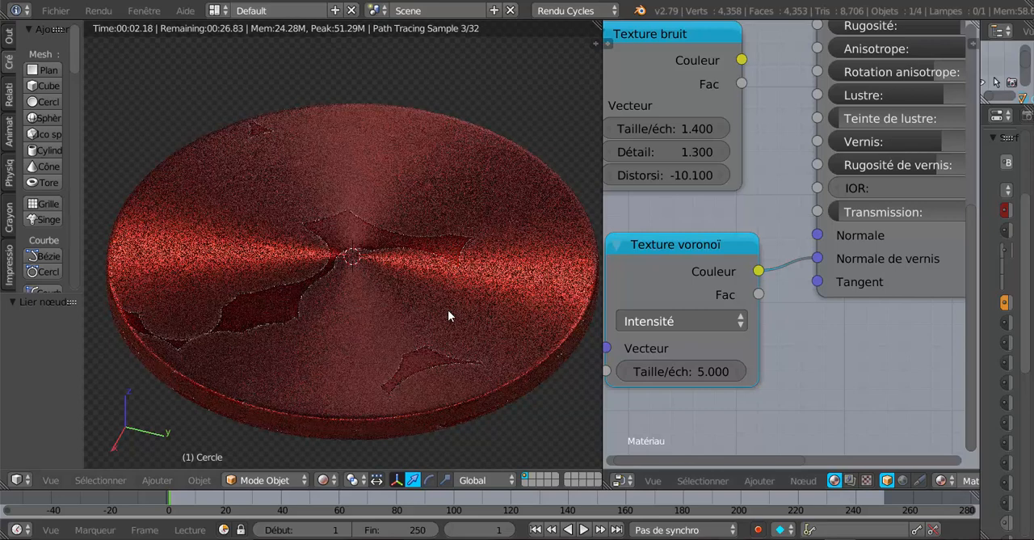
{"action": "left_click", "coordinate": [713, 243]}
{"action": "left_click_drag", "start_coordinate": [714, 242], "coordinate": [745, 234]}
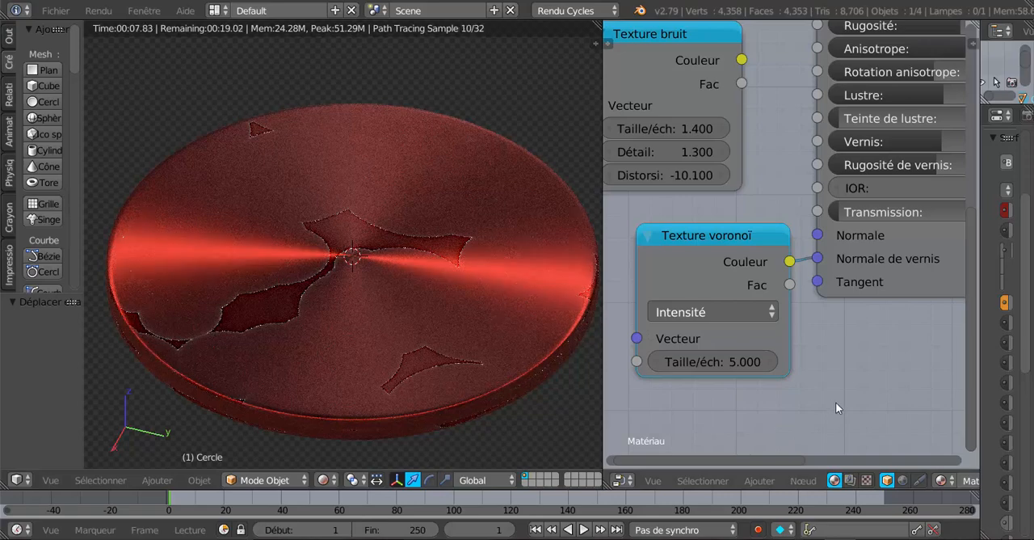
{"action": "scroll", "coordinate": [836, 401], "scroll_direction": "down", "scroll_amount": 4}
{"action": "scroll", "coordinate": [809, 398], "scroll_direction": "up", "scroll_amount": 3}
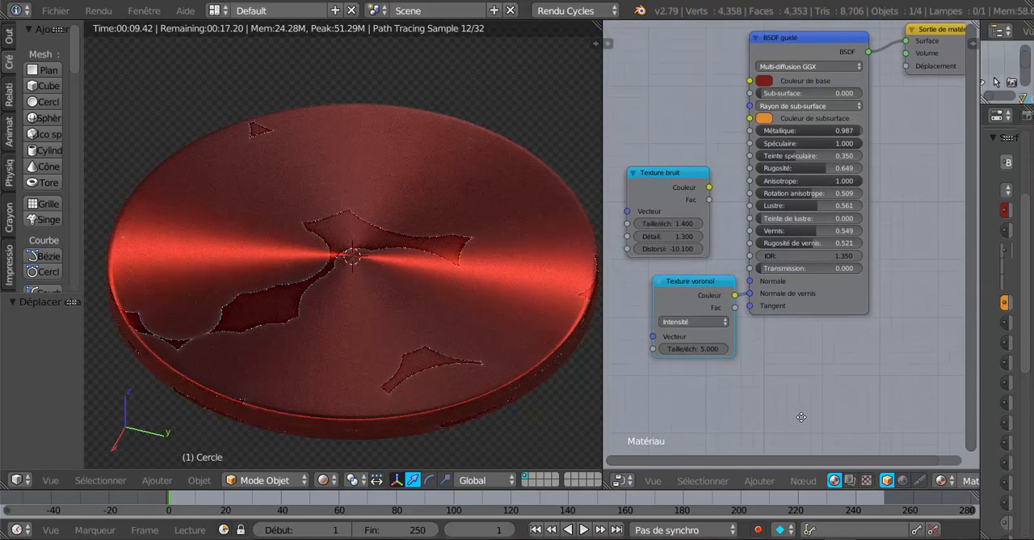
{"action": "scroll", "coordinate": [788, 394], "scroll_direction": "up", "scroll_amount": 3}
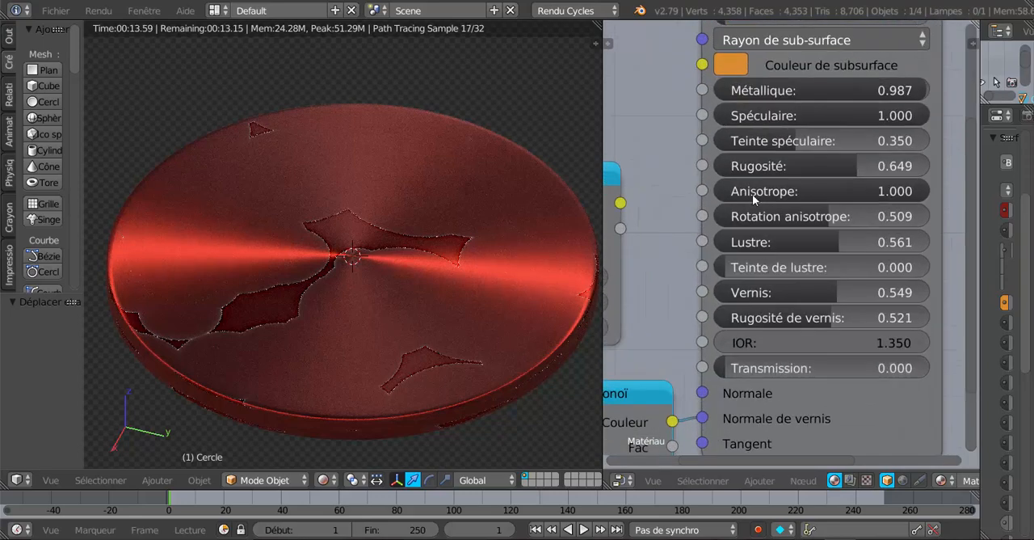
{"action": "scroll", "coordinate": [756, 194], "scroll_direction": "up", "scroll_amount": 1}
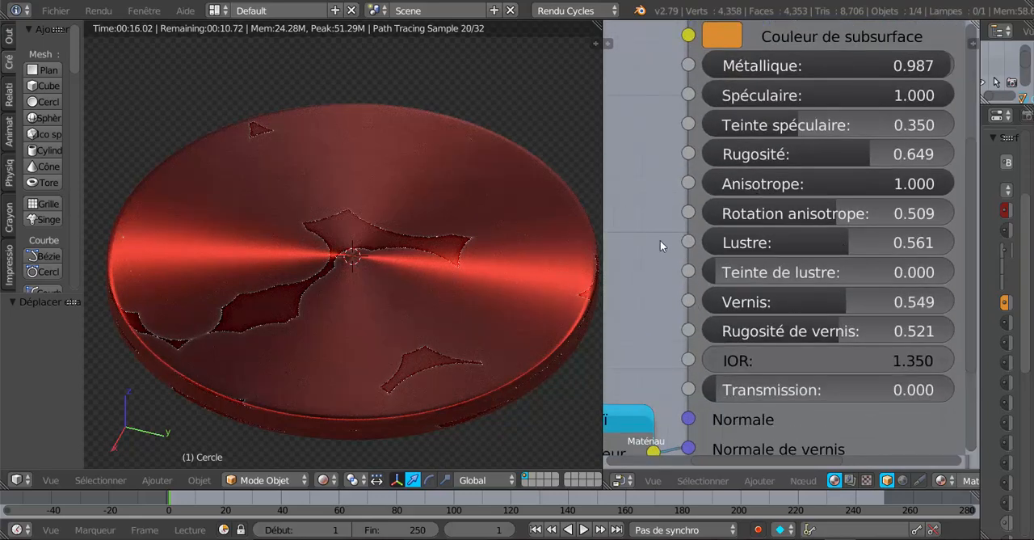
Step: Test Rugosité at 0.000 on the red disc, set it to 0.343, and set Rotation anisotrope to 0.655
{"action": "middle_click_drag", "start_coordinate": [633, 282], "coordinate": [626, 349]}
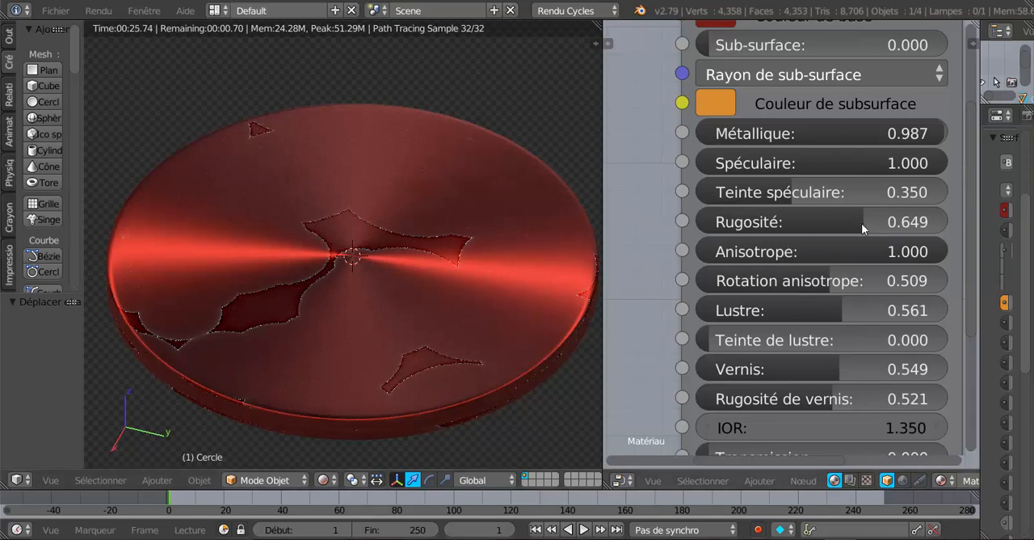
{"action": "left_click_drag", "start_coordinate": [857, 219], "coordinate": [710, 225]}
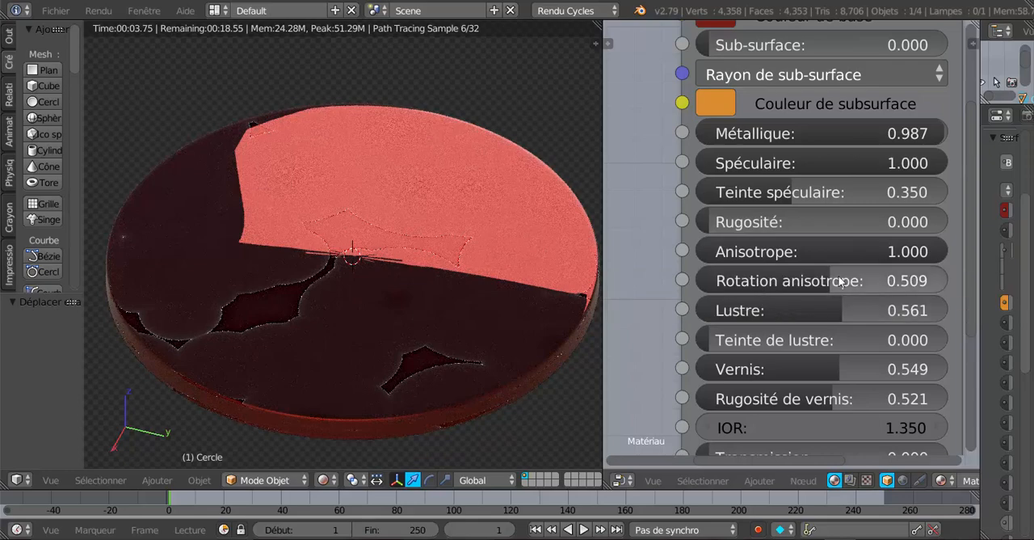
{"action": "scroll", "coordinate": [436, 349], "scroll_direction": "down", "scroll_amount": 4}
{"action": "middle_click_drag", "start_coordinate": [437, 347], "coordinate": [334, 300]}
{"action": "scroll", "coordinate": [353, 325], "scroll_direction": "up", "scroll_amount": 3}
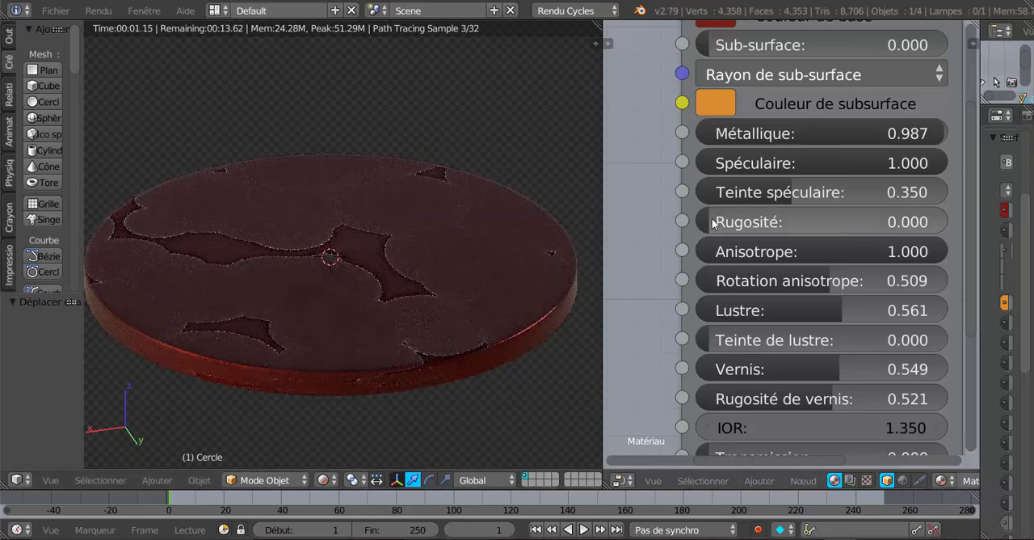
{"action": "left_click_drag", "start_coordinate": [713, 223], "coordinate": [780, 230]}
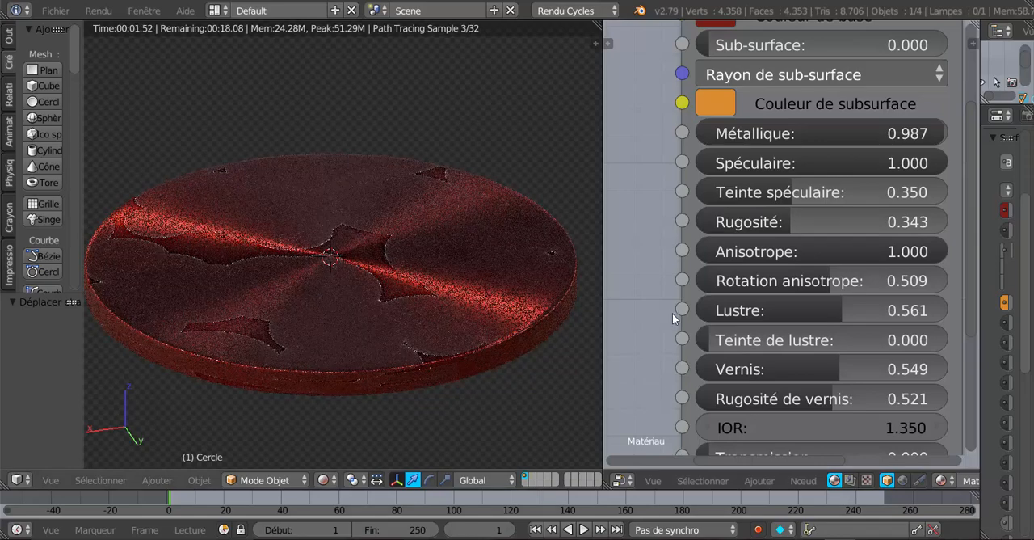
{"action": "left_click_drag", "start_coordinate": [836, 283], "coordinate": [873, 283]}
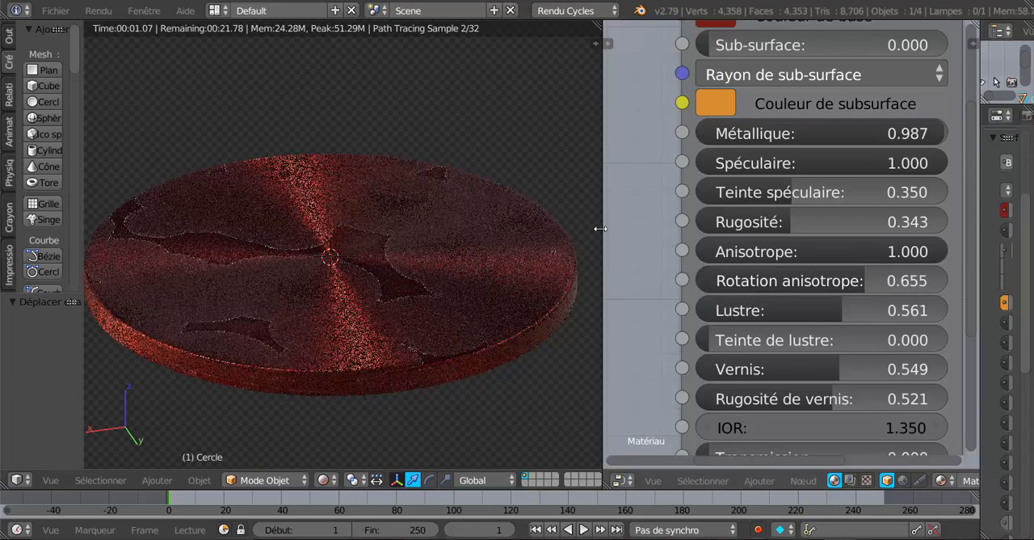
Step: Enlarge the 3D view and examine the anisotropic highlights on the red disc from several angles
{"action": "left_click_drag", "start_coordinate": [602, 228], "coordinate": [655, 228]}
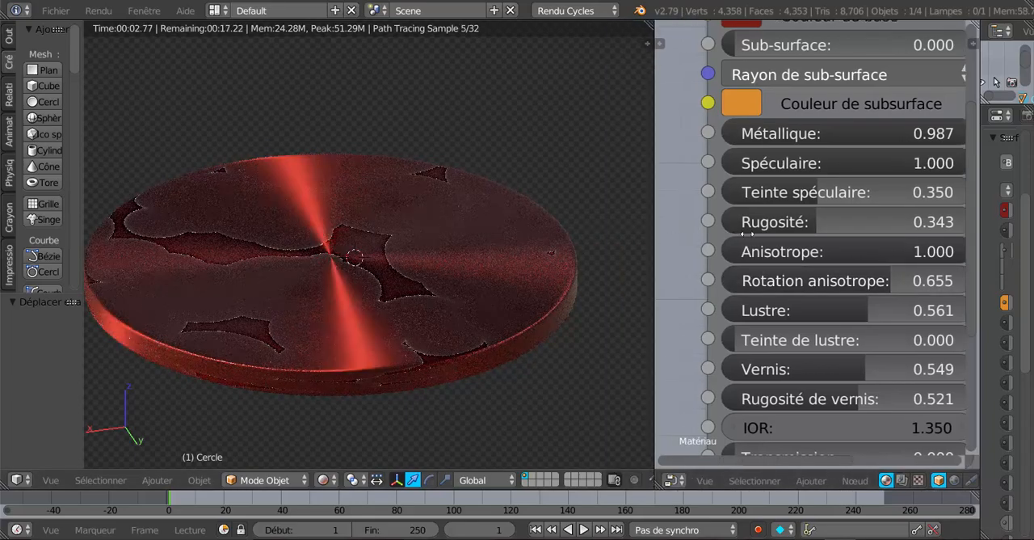
{"action": "left_click_drag", "start_coordinate": [747, 234], "coordinate": [761, 234]}
{"action": "scroll", "coordinate": [654, 279], "scroll_direction": "down", "scroll_amount": 2}
{"action": "middle_click_drag", "start_coordinate": [644, 289], "coordinate": [490, 330]}
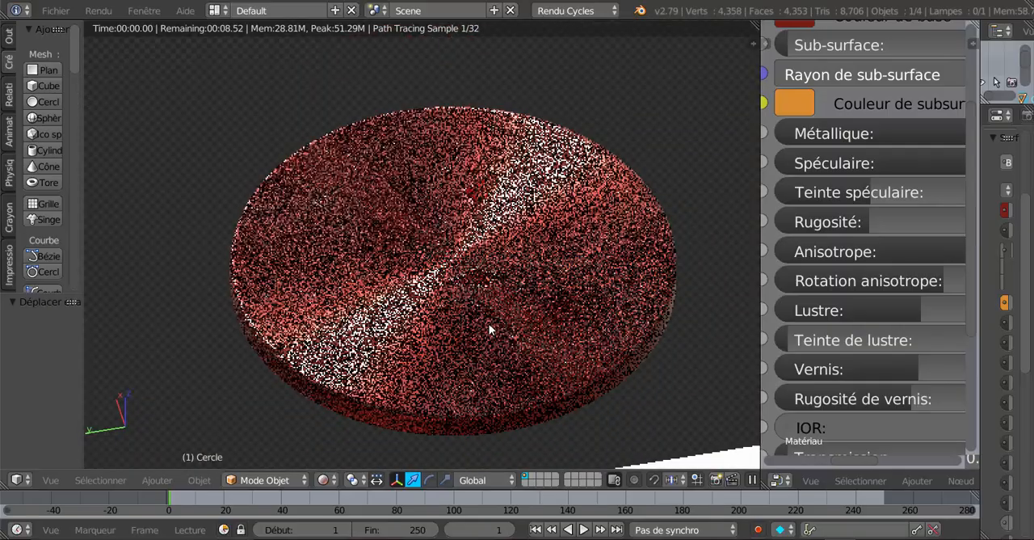
{"action": "scroll", "coordinate": [431, 357], "scroll_direction": "up", "scroll_amount": 1}
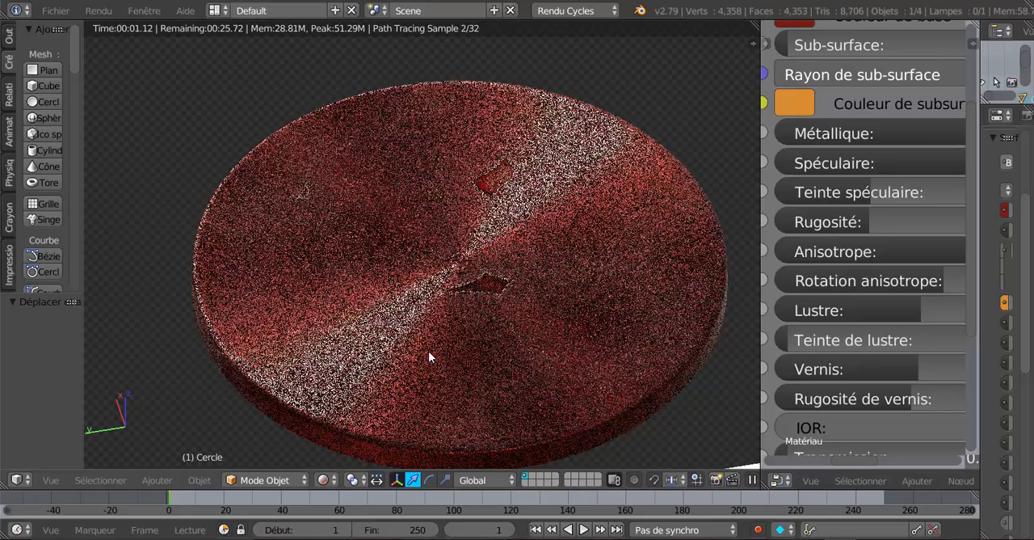
{"action": "middle_click_drag", "start_coordinate": [503, 367], "coordinate": [688, 345]}
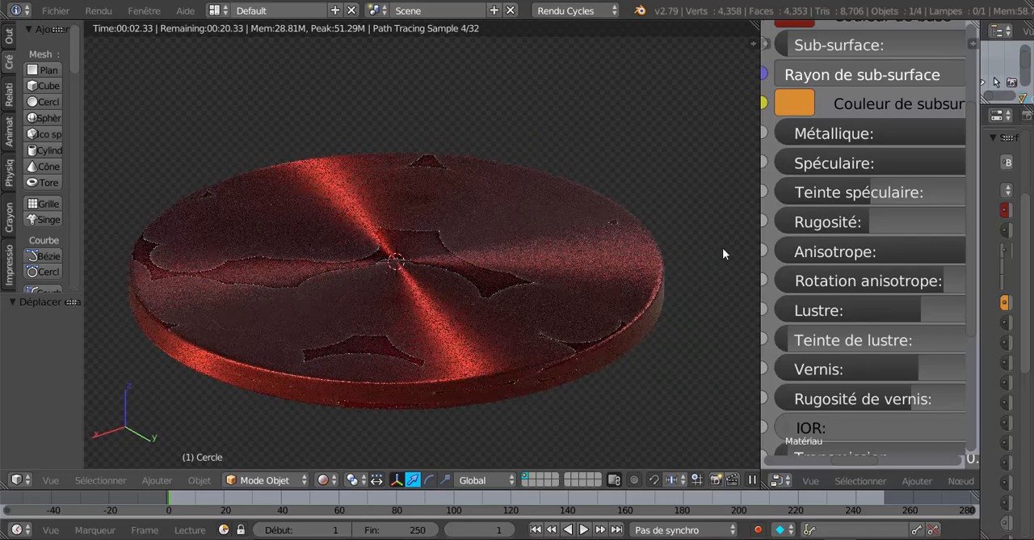
{"action": "left_click_drag", "start_coordinate": [759, 233], "coordinate": [695, 240]}
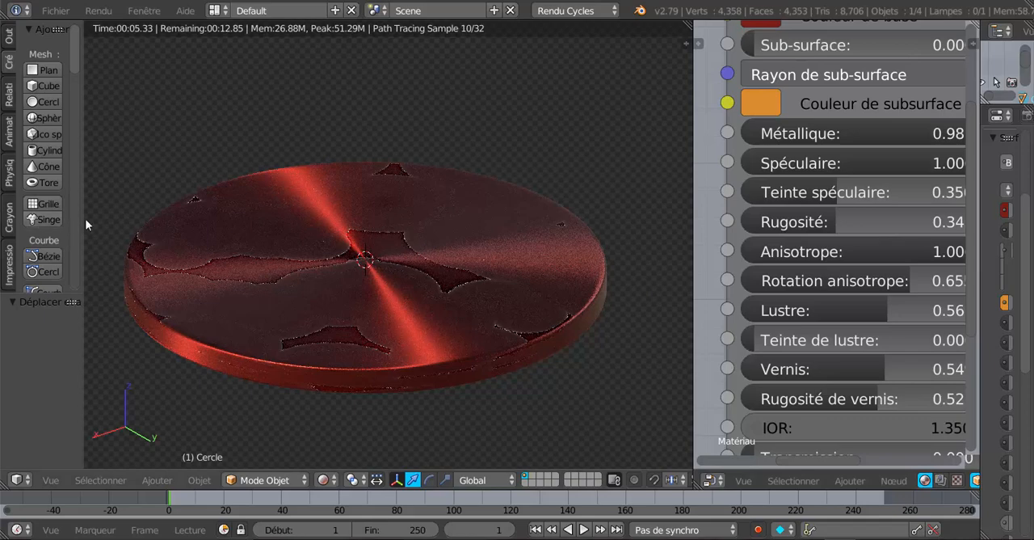
{"action": "left_click_drag", "start_coordinate": [85, 219], "coordinate": [150, 226]}
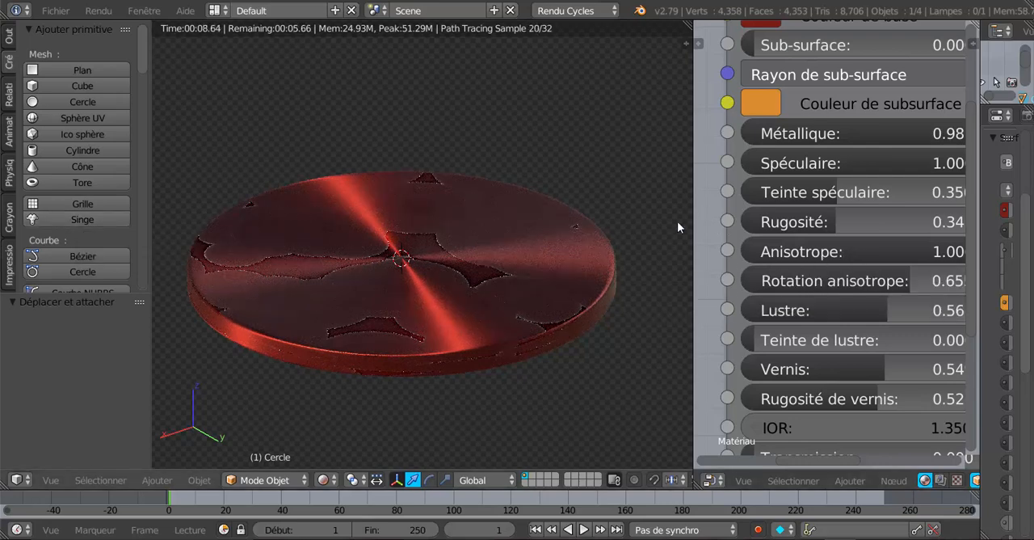
{"action": "middle_click_drag", "start_coordinate": [602, 324], "coordinate": [657, 362]}
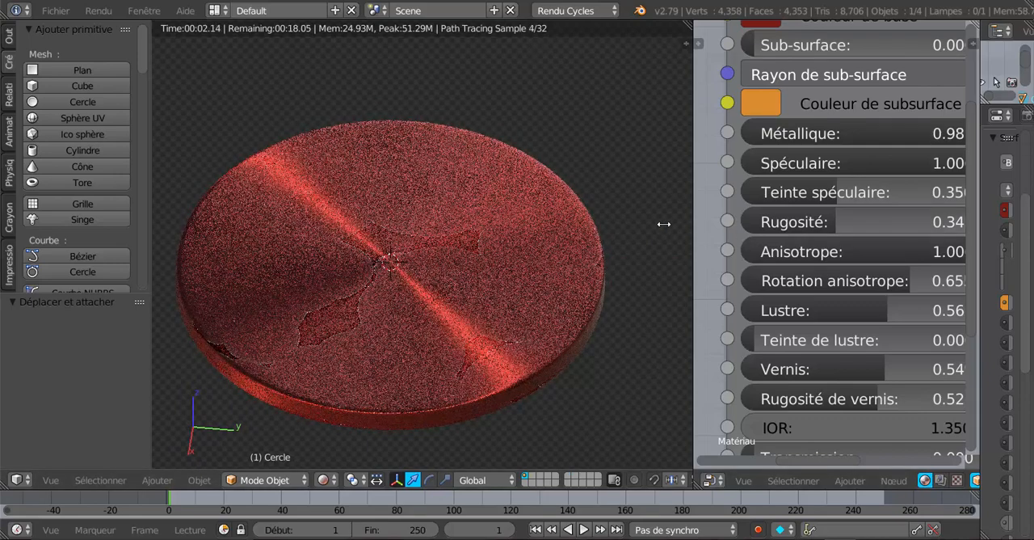
{"action": "left_click_drag", "start_coordinate": [664, 223], "coordinate": [612, 224]}
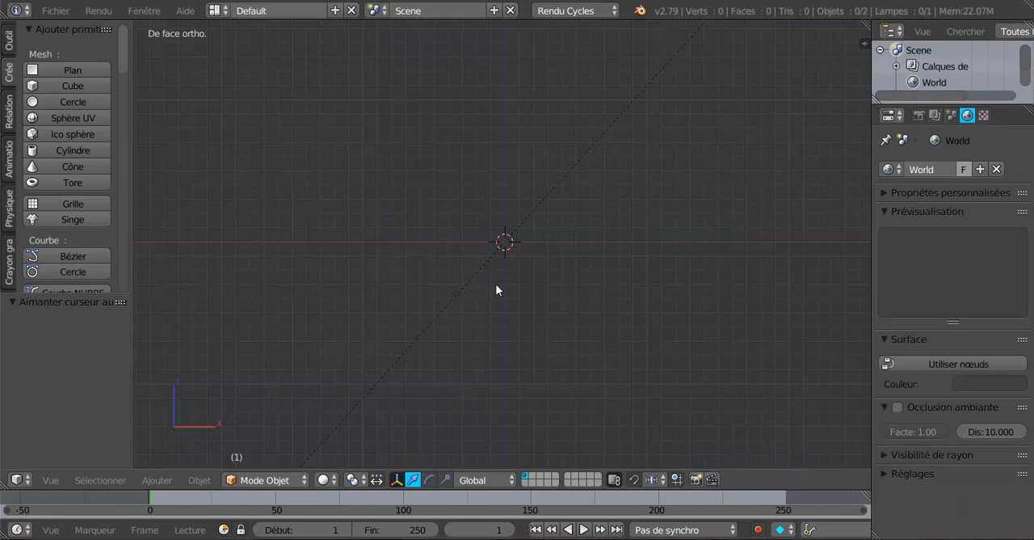
Step: Add a mesh circle at the origin of the empty scene and edit it in vertex selection mode
{"action": "middle_click_drag", "start_coordinate": [410, 194], "coordinate": [358, 225], "text": "shift"}
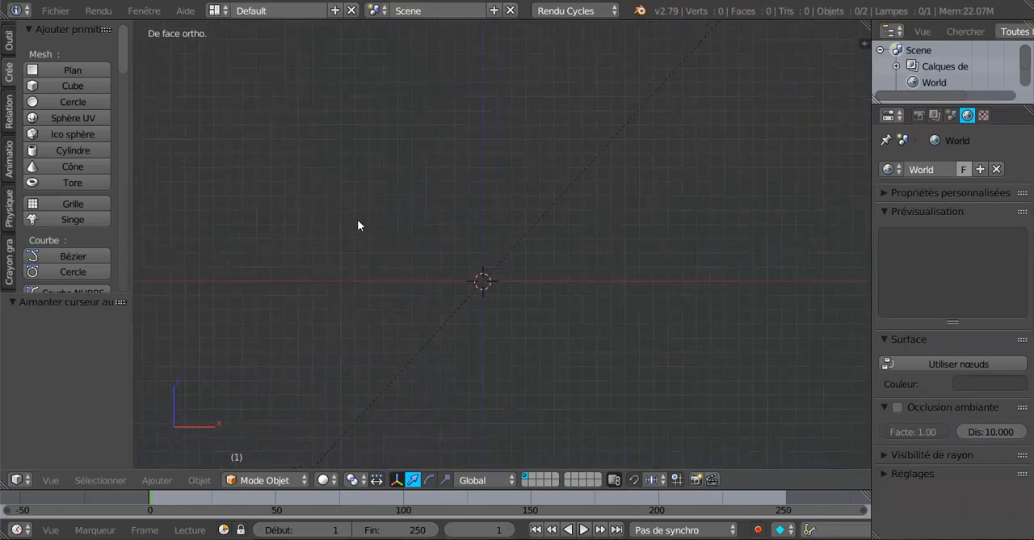
{"action": "left_click", "coordinate": [59, 104]}
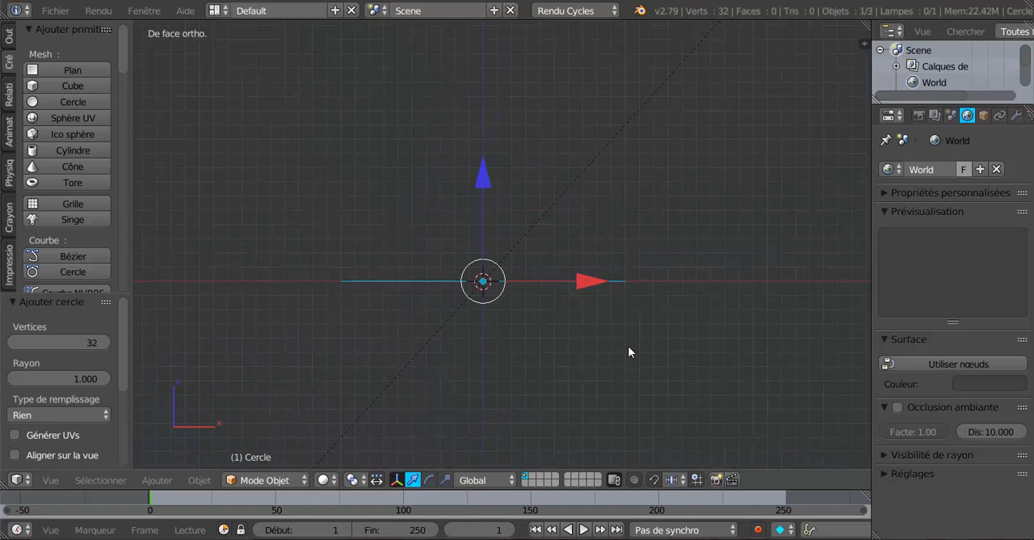
{"action": "key", "text": "Tab"}
{"action": "middle_click_drag", "start_coordinate": [630, 342], "coordinate": [631, 392]}
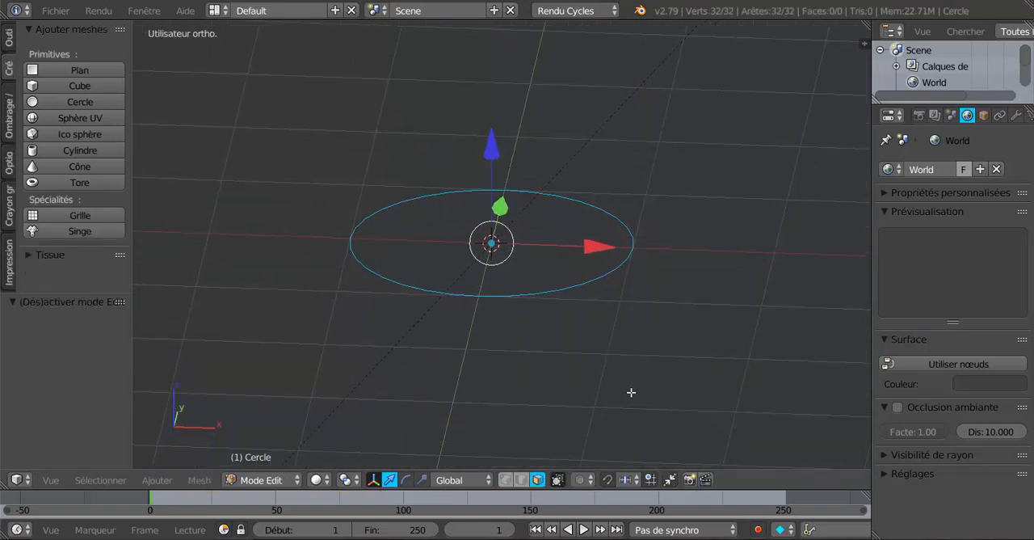
{"action": "left_click", "coordinate": [503, 480]}
{"action": "scroll", "coordinate": [554, 409], "scroll_direction": "up", "scroll_amount": 2}
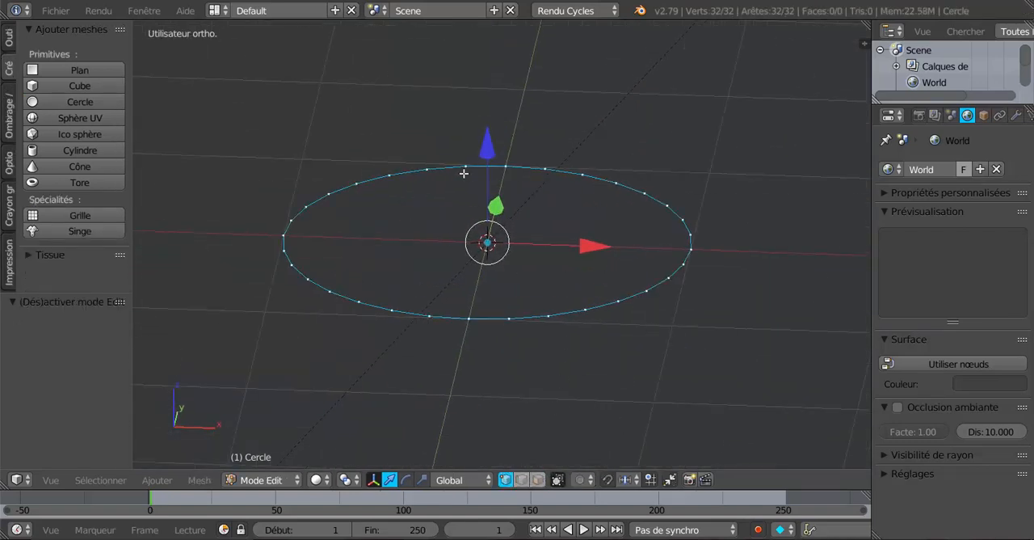
Step: Extrude the circle's outline and scale the new vertices to 0 at the centre to fill the disc
{"action": "key", "text": "e"}
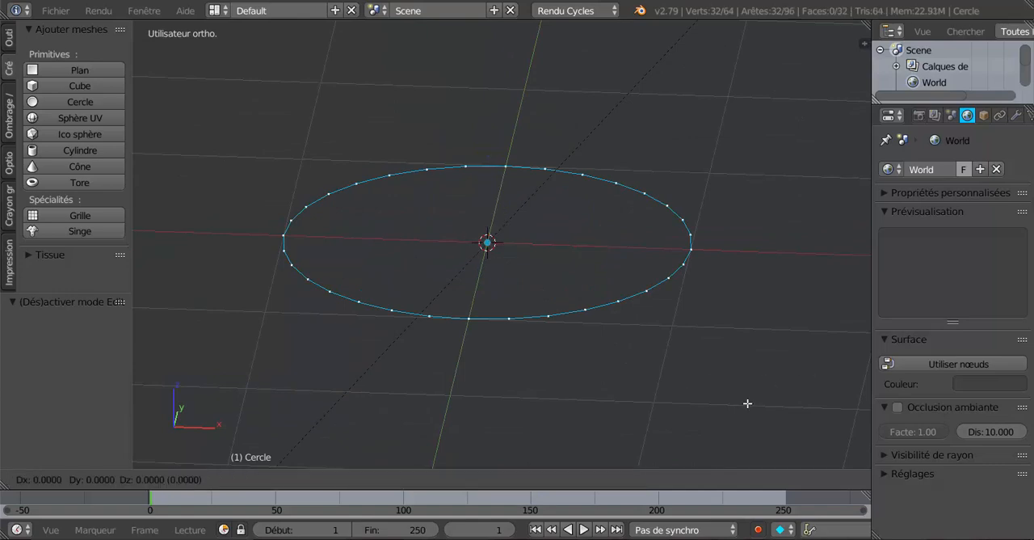
{"action": "key", "text": "s"}
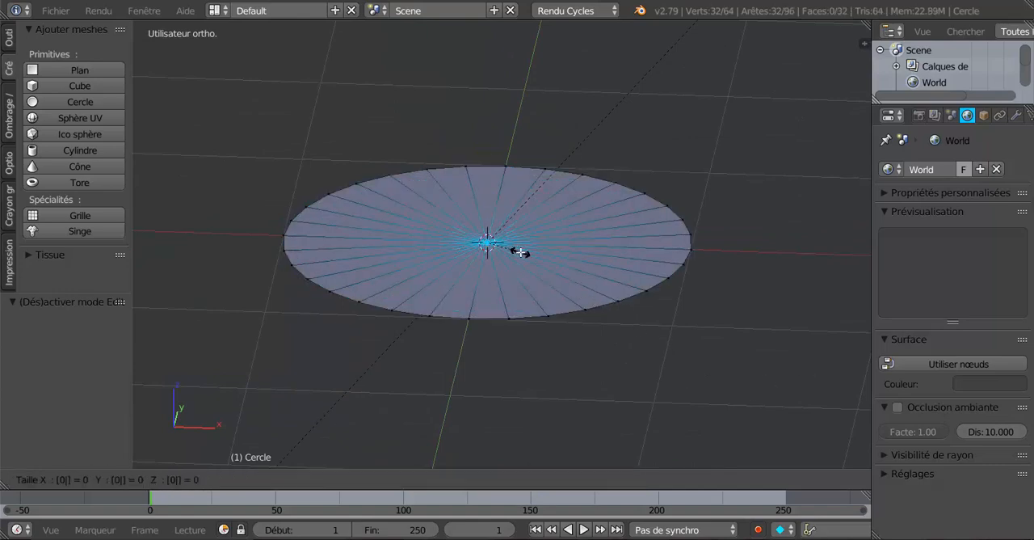
{"action": "left_click", "coordinate": [519, 253]}
Step: Select the whole disc mesh and remove its duplicate vertices with Enlever doublons
{"action": "key", "text": "a"}
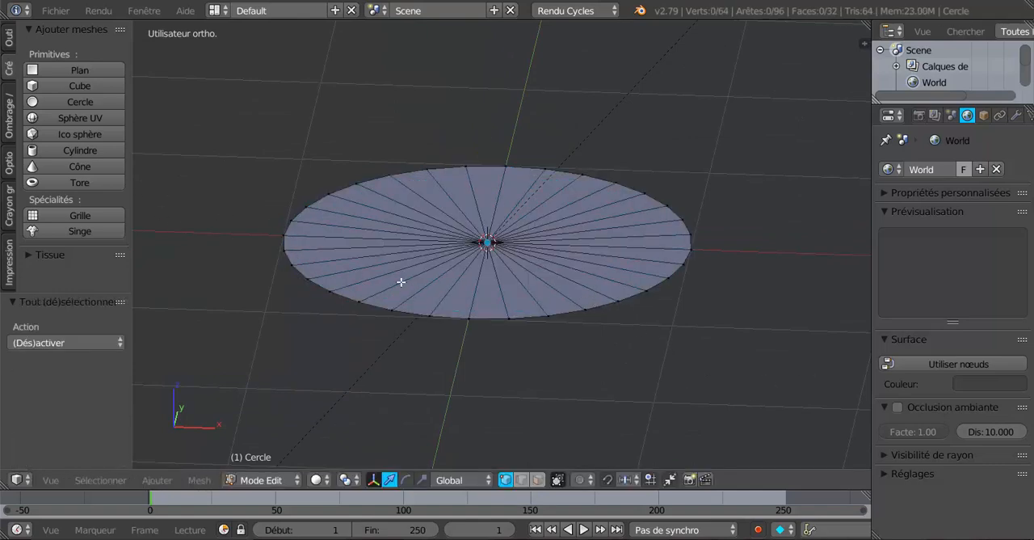
{"action": "key", "text": "a"}
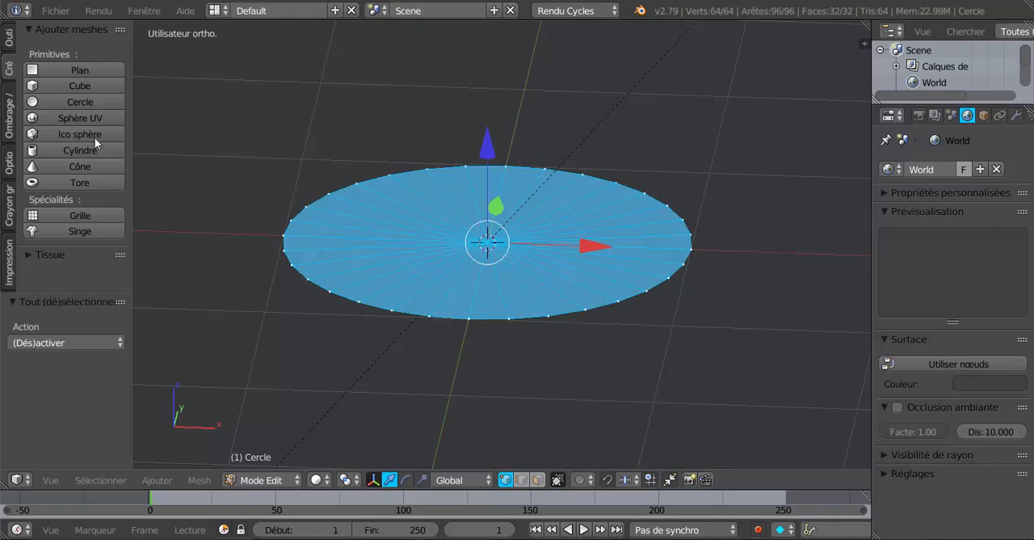
{"action": "left_click", "coordinate": [10, 42]}
{"action": "scroll", "coordinate": [31, 201], "scroll_direction": "down", "scroll_amount": 6}
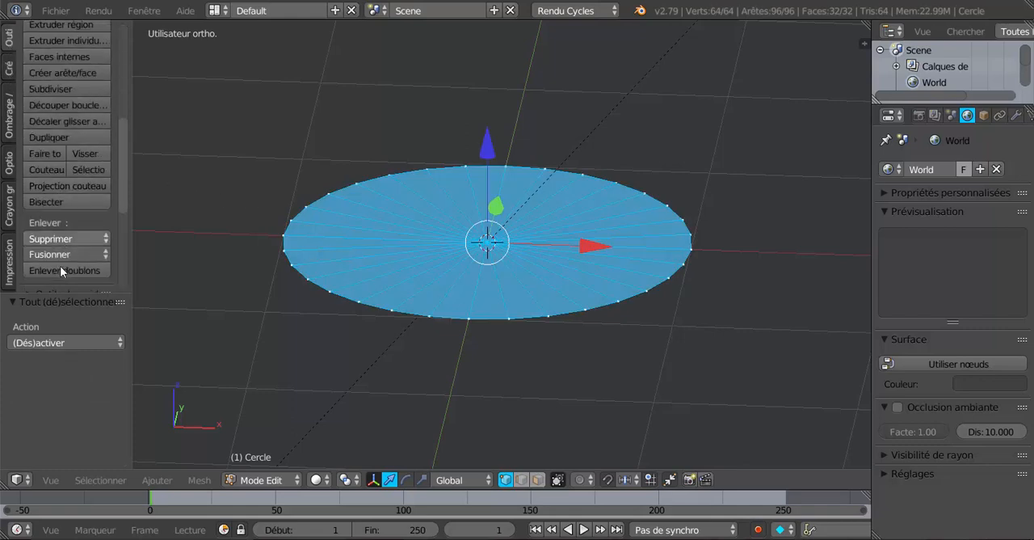
{"action": "left_click", "coordinate": [57, 244]}
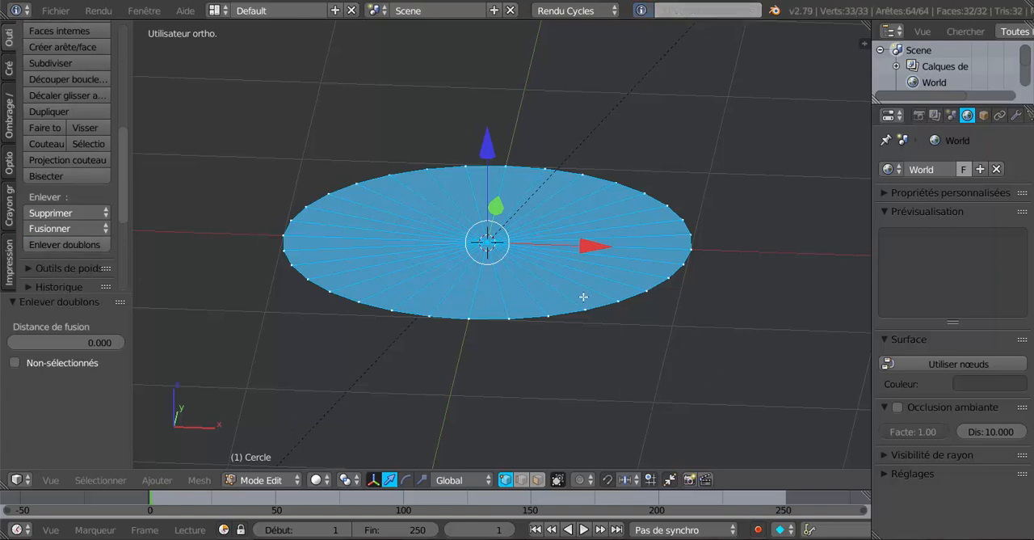
Step: Extrude the disc's faces in place, lower them along Z to give it a thin thickness, and return to object mode
{"action": "key", "text": "e"}
{"action": "right_click", "coordinate": [577, 357]}
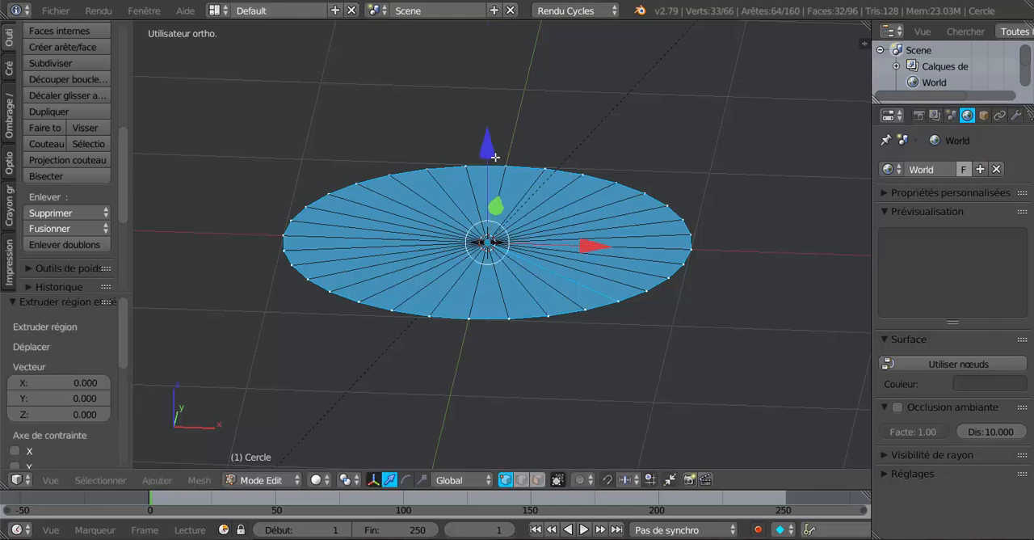
{"action": "left_click_drag", "start_coordinate": [495, 157], "coordinate": [499, 179]}
{"action": "key", "text": "Tab"}
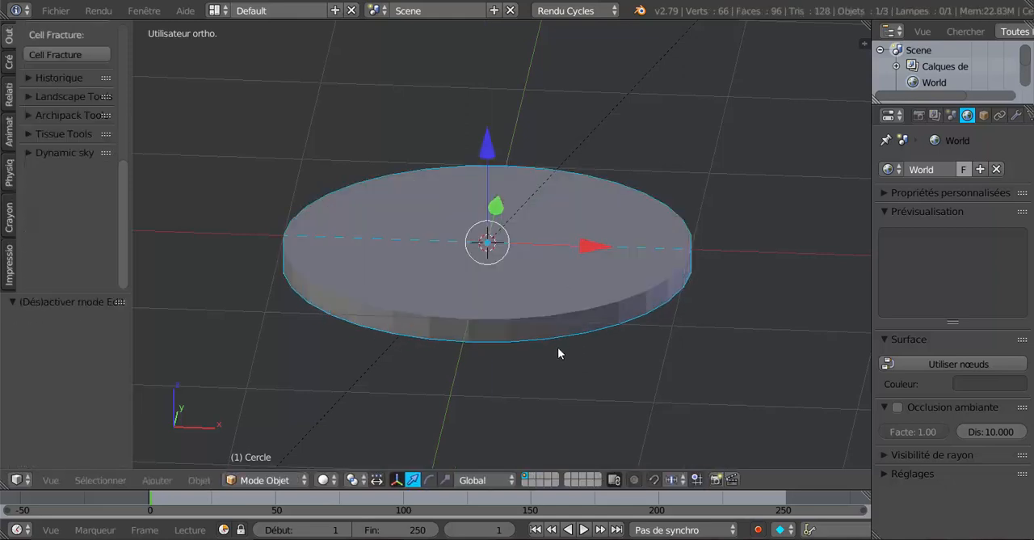
Step: Widen the properties area and add a Subdivision de surface modifier to the disc
{"action": "middle_click_drag", "start_coordinate": [558, 353], "coordinate": [565, 311]}
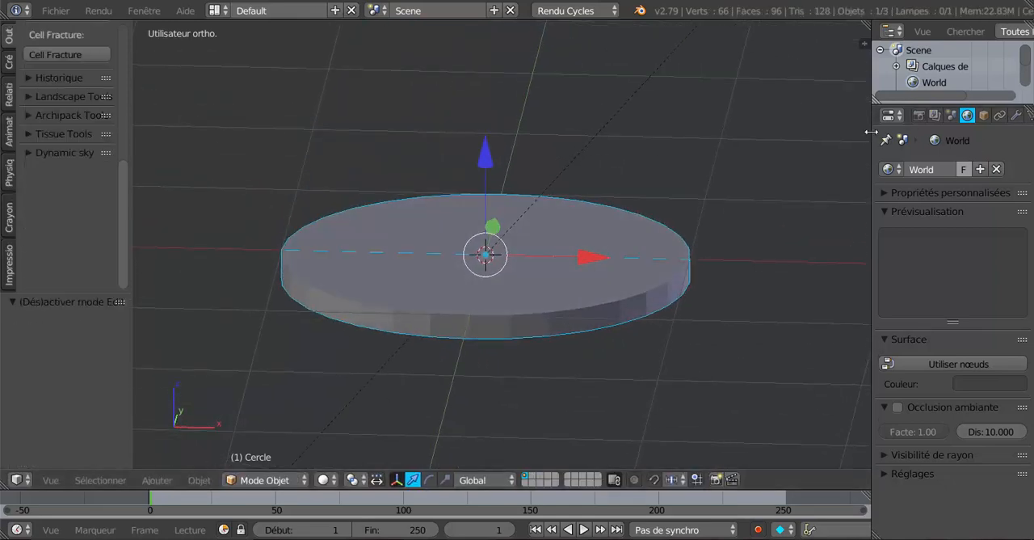
{"action": "left_click_drag", "start_coordinate": [870, 132], "coordinate": [783, 132]}
{"action": "left_click", "coordinate": [928, 115]}
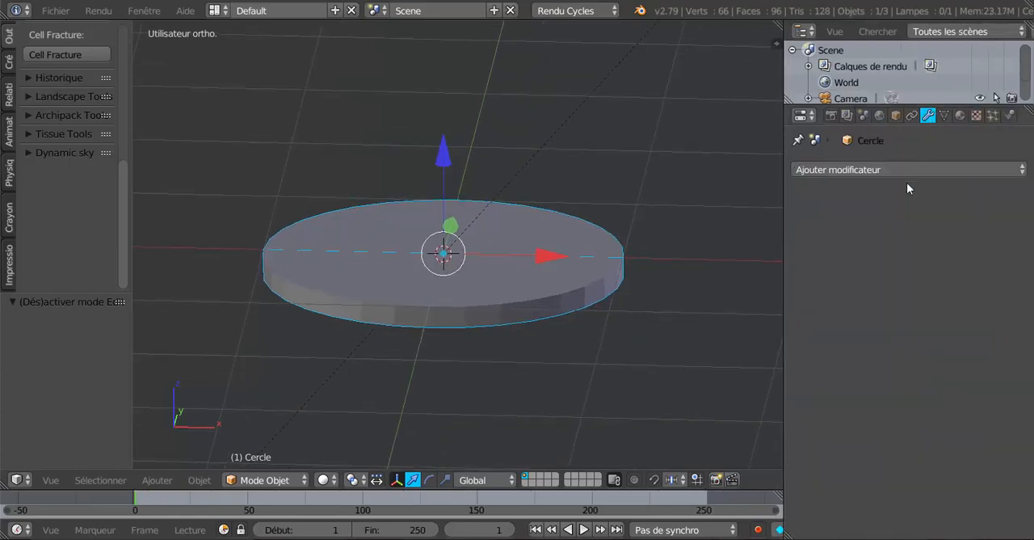
{"action": "left_click", "coordinate": [908, 170]}
{"action": "left_click", "coordinate": [684, 432]}
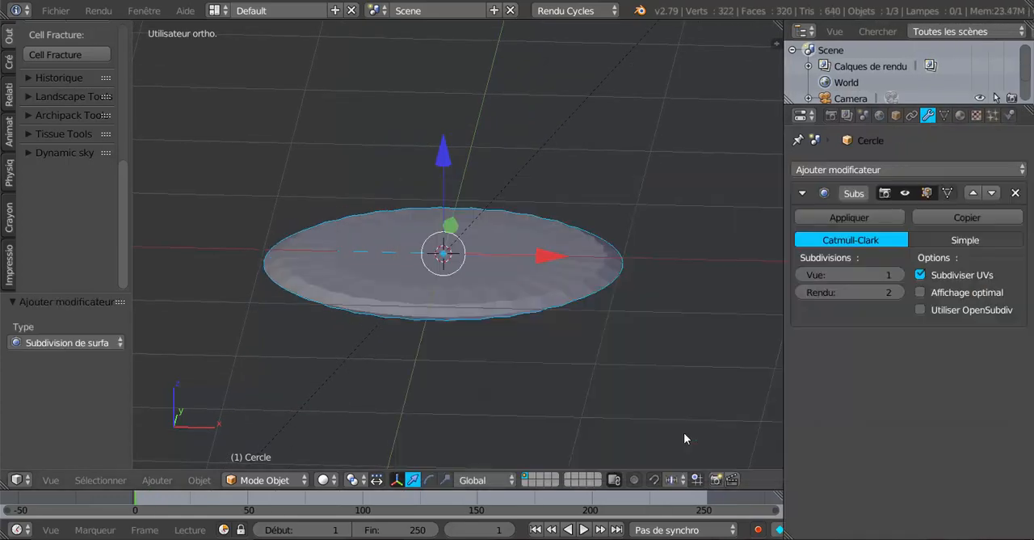
Step: Cut 5 evenly spaced edge loops around the disc's side wall
{"action": "key", "text": "Tab"}
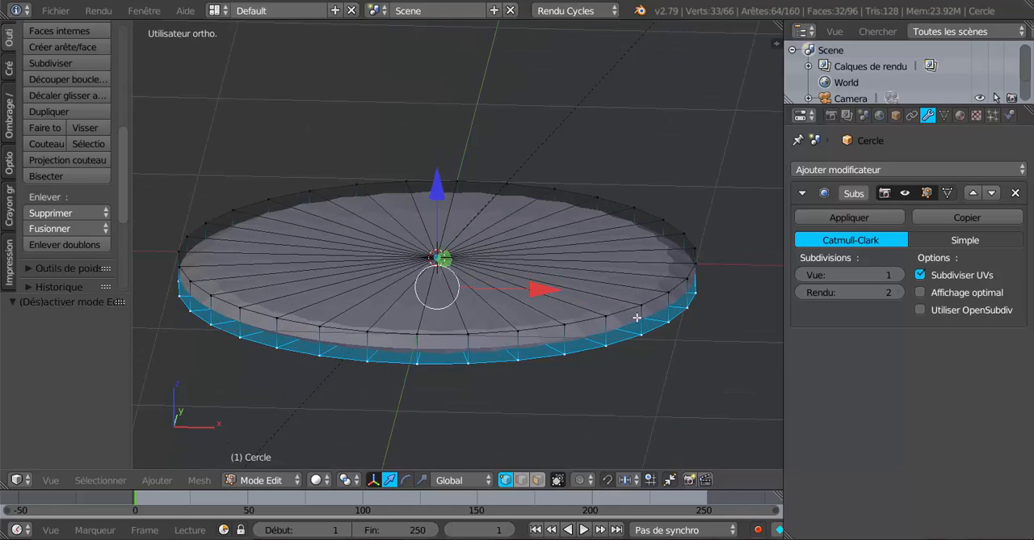
{"action": "key", "text": "ctrl+r"}
{"action": "scroll", "coordinate": [637, 317], "scroll_direction": "up", "scroll_amount": 4}
{"action": "left_click", "coordinate": [637, 318]}
{"action": "right_click", "coordinate": [637, 317]}
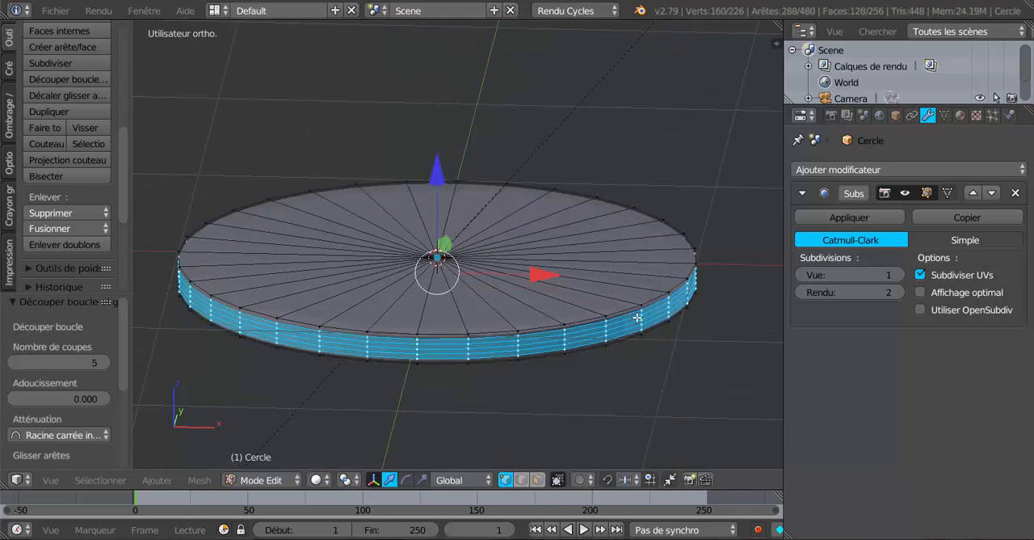
Step: Return to object mode and apply smooth shading (Adoucir) to the disc
{"action": "middle_click_drag", "start_coordinate": [518, 224], "coordinate": [537, 263]}
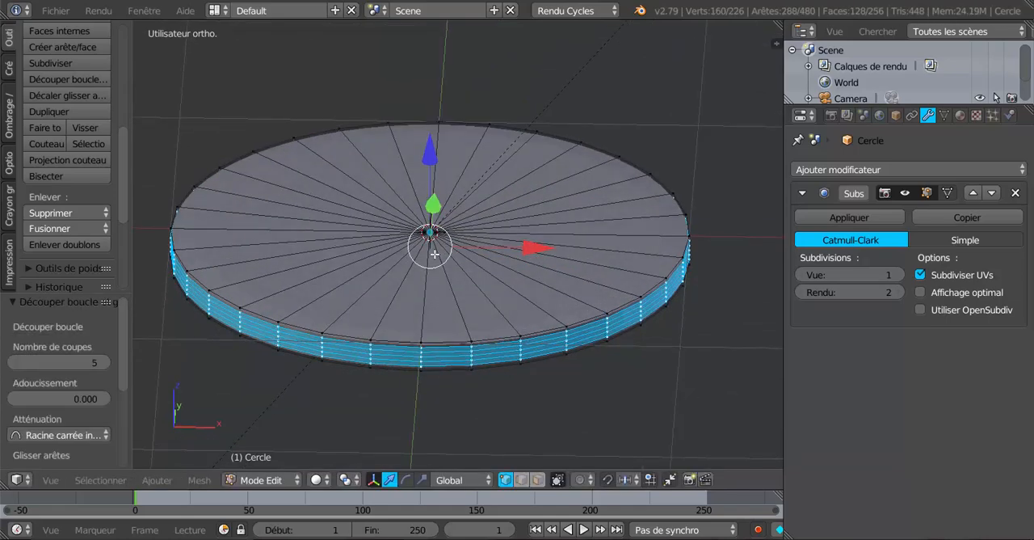
{"action": "key", "text": "Tab"}
{"action": "left_click", "coordinate": [10, 38]}
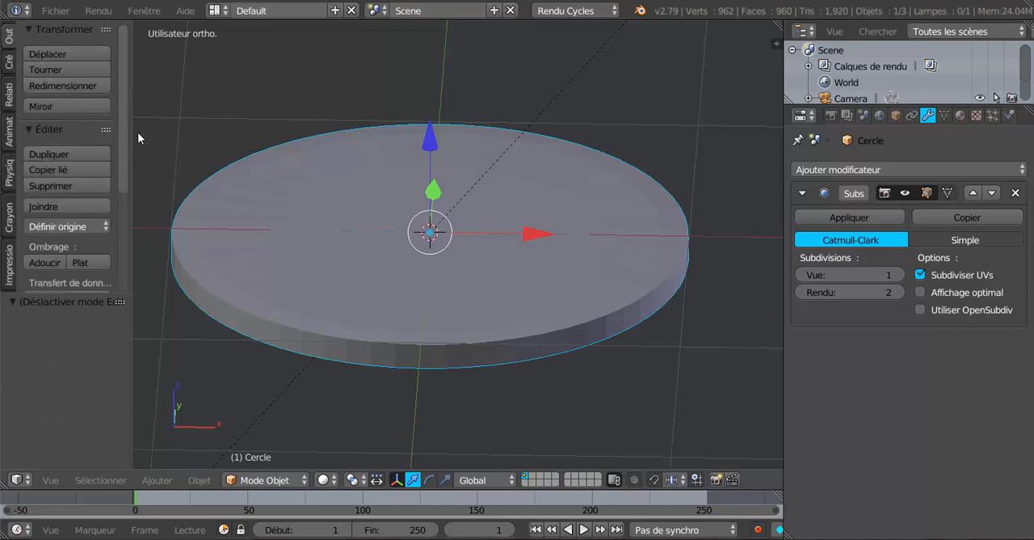
{"action": "left_click", "coordinate": [51, 261]}
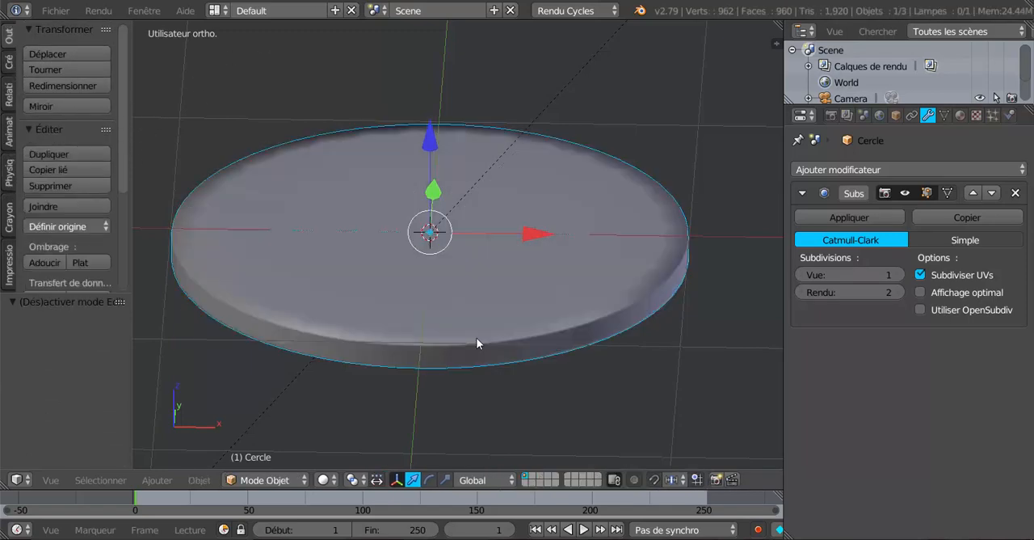
Step: In edit mode, select the outer edge loop of the disc's top face and extrude it inward scaled to 0.078 around the centre
{"action": "mouse_move", "coordinate": [478, 341]}
{"action": "middle_mouse_down"}
{"action": "mouse_move", "coordinate": [462, 363]}
{"action": "mouse_move", "coordinate": [475, 350]}
{"action": "middle_mouse_up"}
{"action": "key", "text": "Tab"}
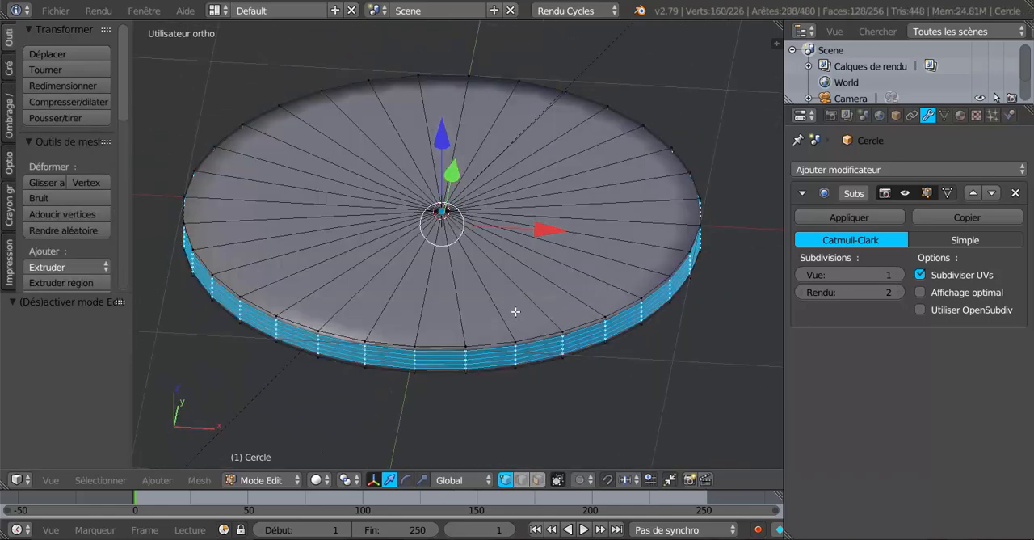
{"action": "right_click", "coordinate": [591, 315], "text": "alt"}
{"action": "right_click", "coordinate": [588, 320], "text": "alt"}
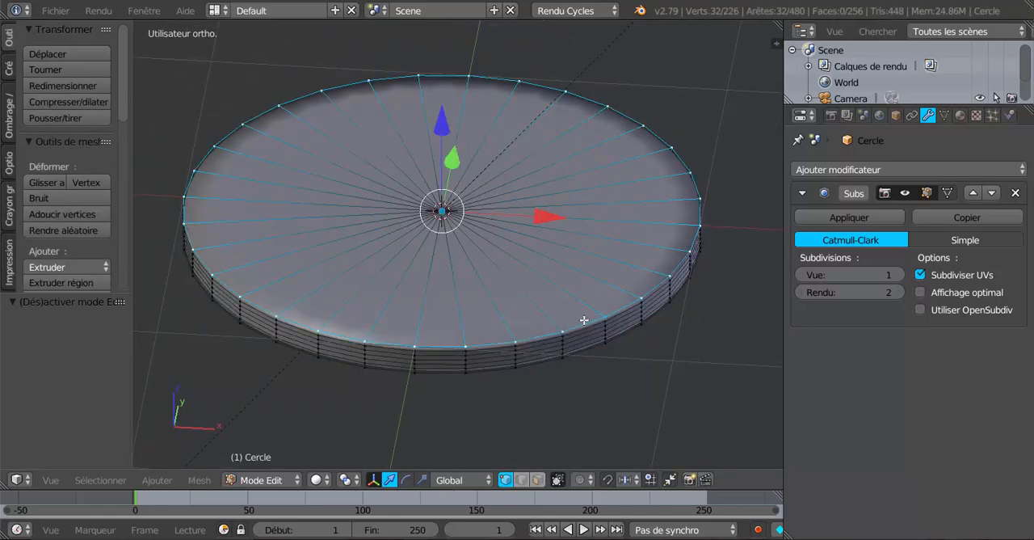
{"action": "key", "text": "e"}
{"action": "key", "text": "s"}
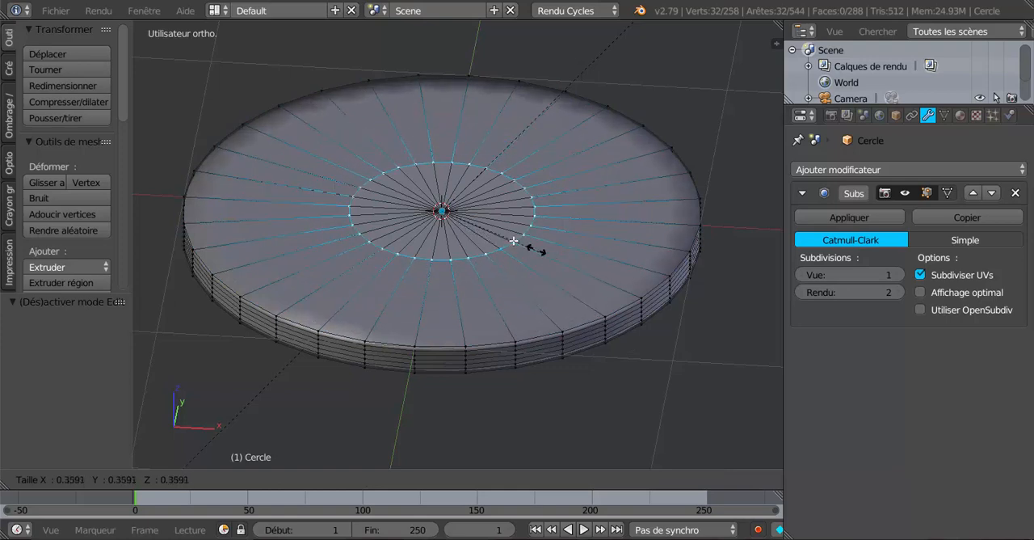
{"action": "left_click", "coordinate": [463, 219]}
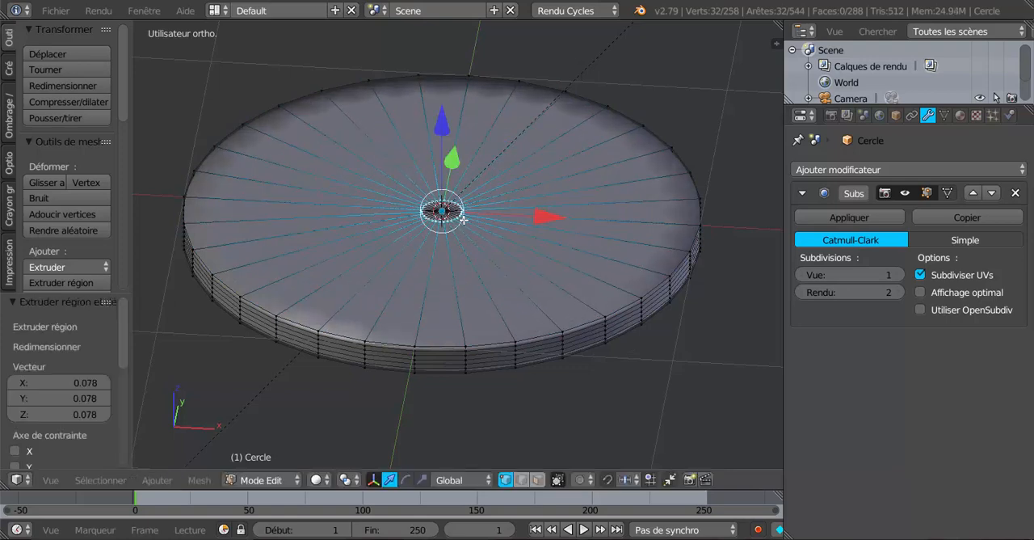
Step: Cut one edge loop on the disc's top face, slide it close to the outer rim, and return to object mode
{"action": "key", "text": "ctrl+r"}
{"action": "left_click", "coordinate": [535, 206]}
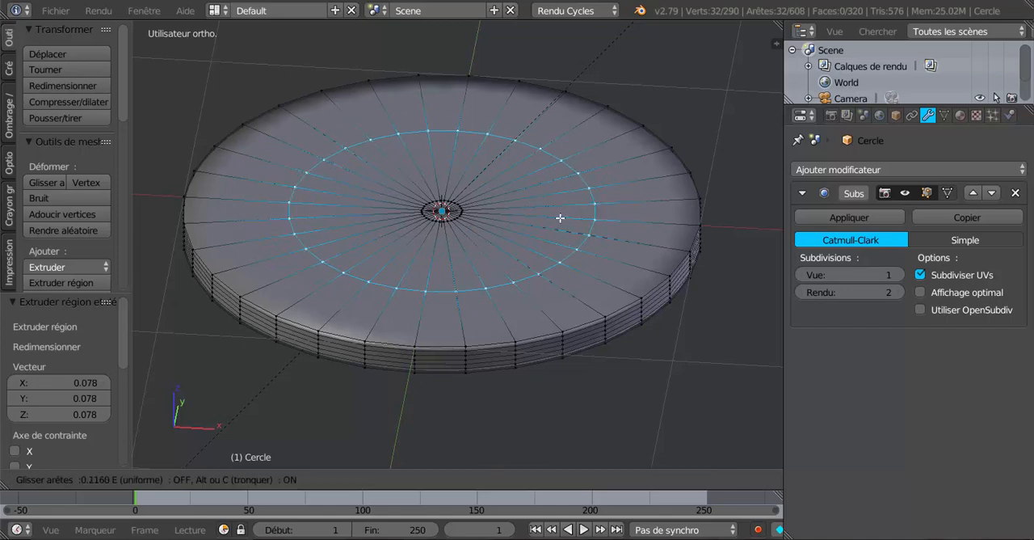
{"action": "left_click", "coordinate": [641, 277]}
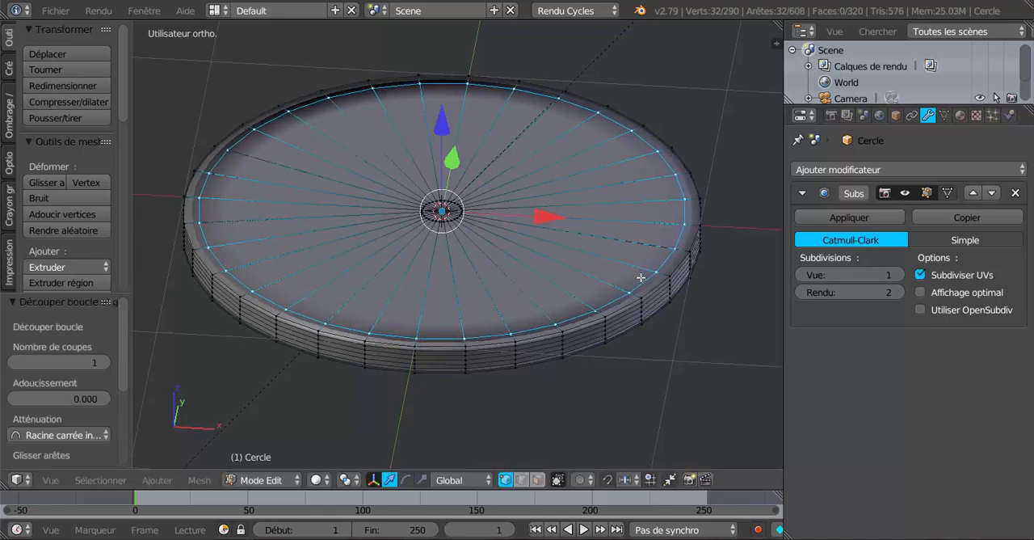
{"action": "key", "text": "Tab"}
{"action": "scroll", "coordinate": [638, 276], "scroll_direction": "down", "scroll_amount": 3}
{"action": "middle_click_drag", "start_coordinate": [635, 279], "coordinate": [618, 306]}
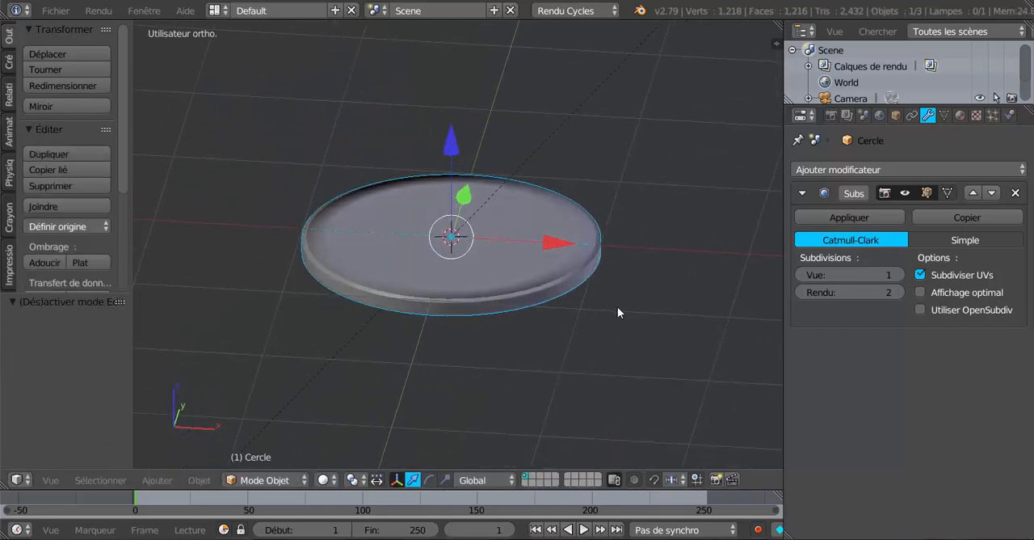
{"action": "scroll", "coordinate": [616, 308], "scroll_direction": "up", "scroll_amount": 4}
{"action": "scroll", "coordinate": [527, 305], "scroll_direction": "down", "scroll_amount": 3}
{"action": "middle_click_drag", "start_coordinate": [526, 304], "coordinate": [547, 316]}
{"action": "scroll", "coordinate": [547, 316], "scroll_direction": "down", "scroll_amount": 1}
{"action": "scroll", "coordinate": [762, 185], "scroll_direction": "up", "scroll_amount": 3}
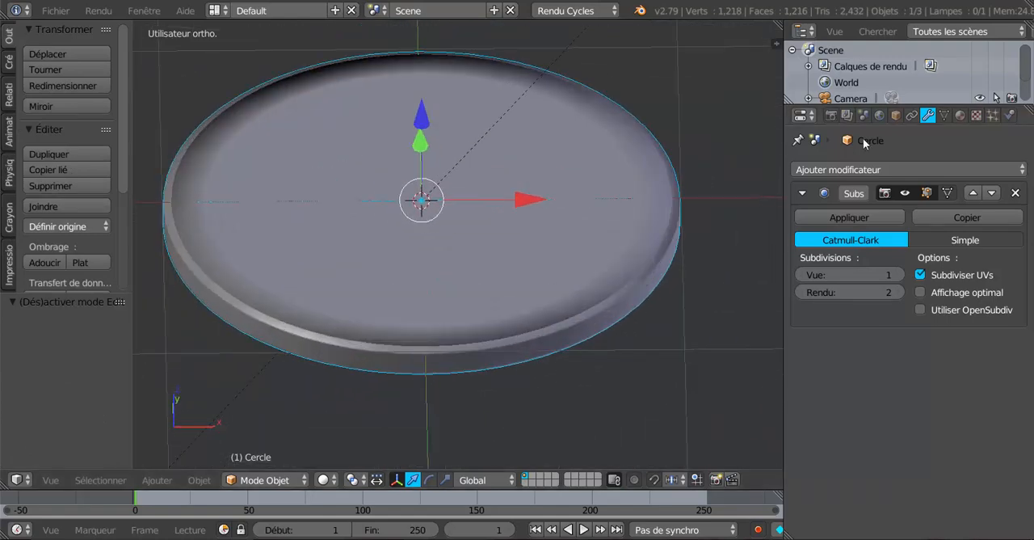
Step: Enable nodes for the World surface and assign a sky texture (Texture du ciel) to the background colour
{"action": "left_click", "coordinate": [879, 116]}
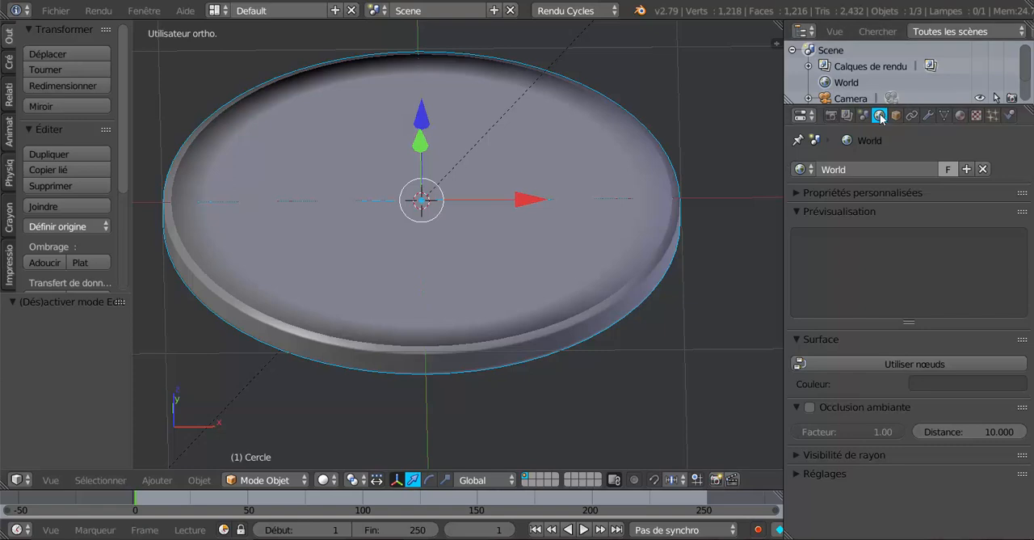
{"action": "left_click", "coordinate": [940, 365]}
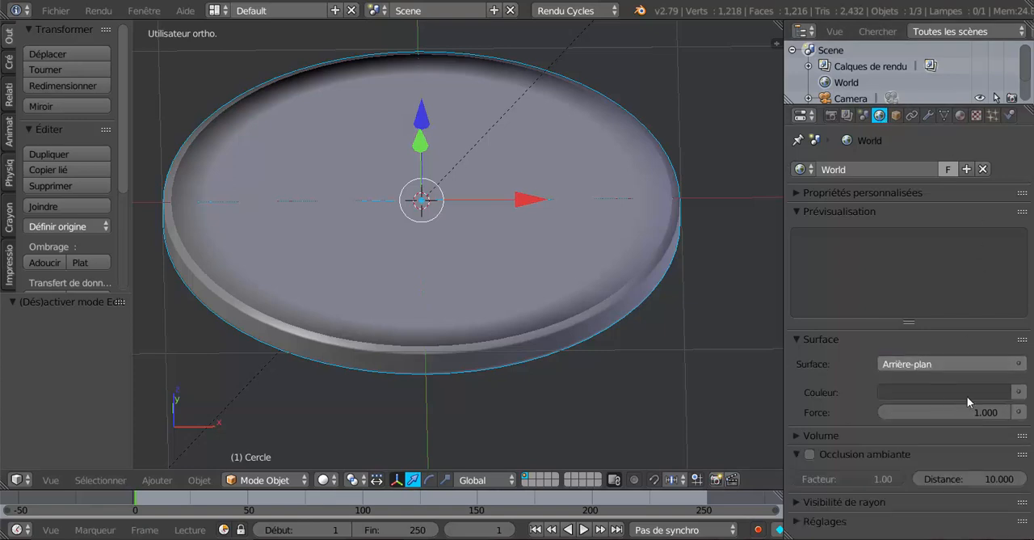
{"action": "left_click", "coordinate": [1019, 392]}
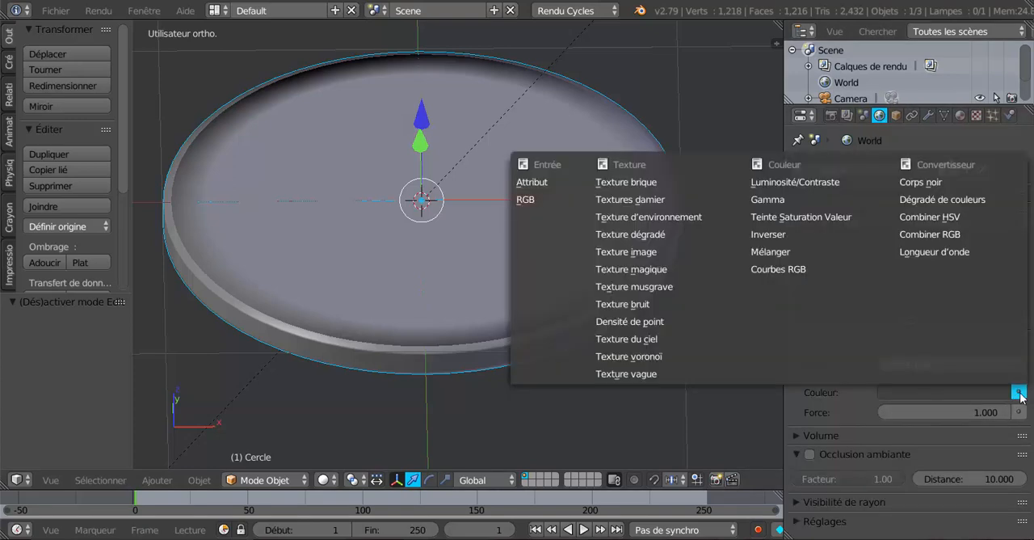
{"action": "left_click", "coordinate": [638, 340]}
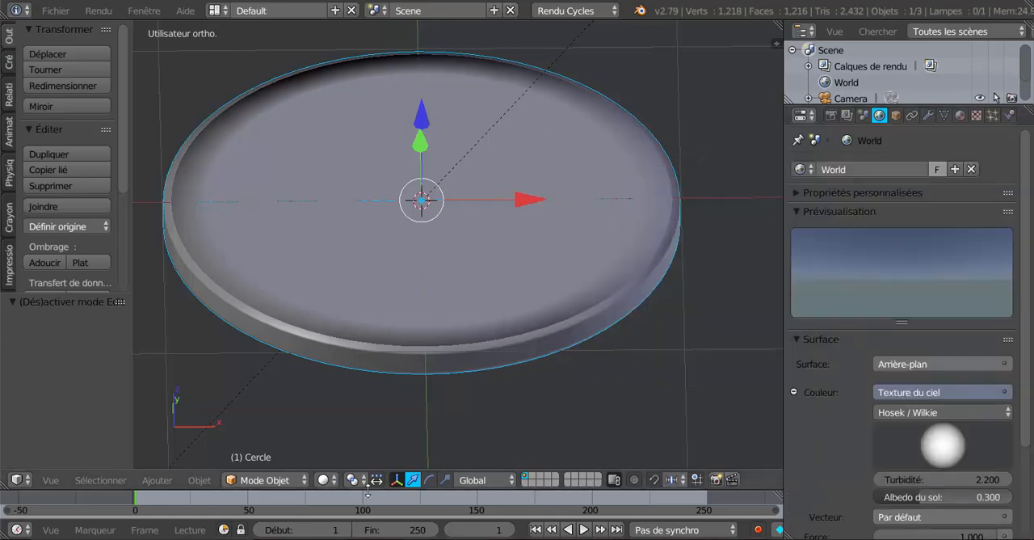
Step: Switch the 3D view to rendered shading to preview the disc under the sky lighting
{"action": "left_click", "coordinate": [326, 480]}
{"action": "left_click", "coordinate": [336, 374]}
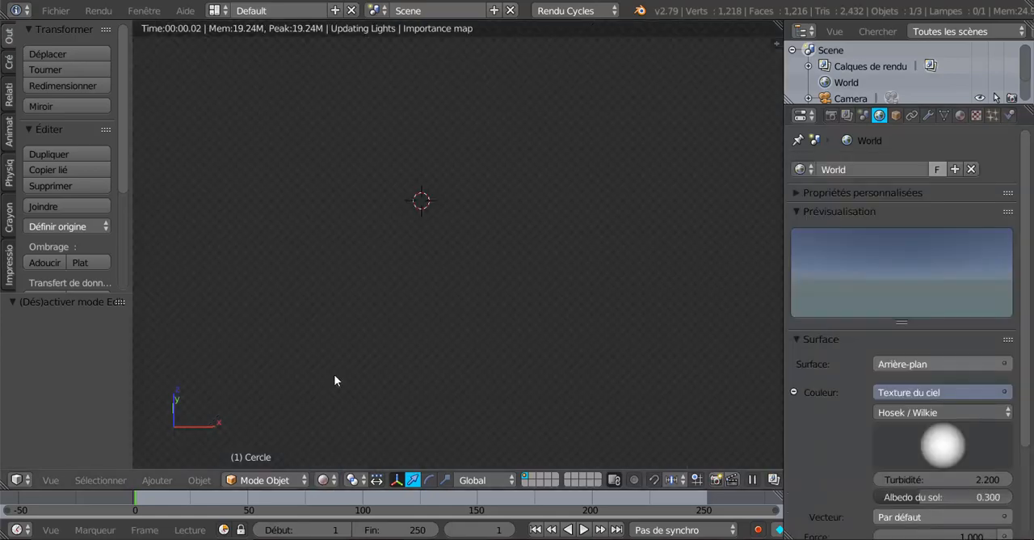
{"action": "scroll", "coordinate": [579, 405], "scroll_direction": "down", "scroll_amount": 4}
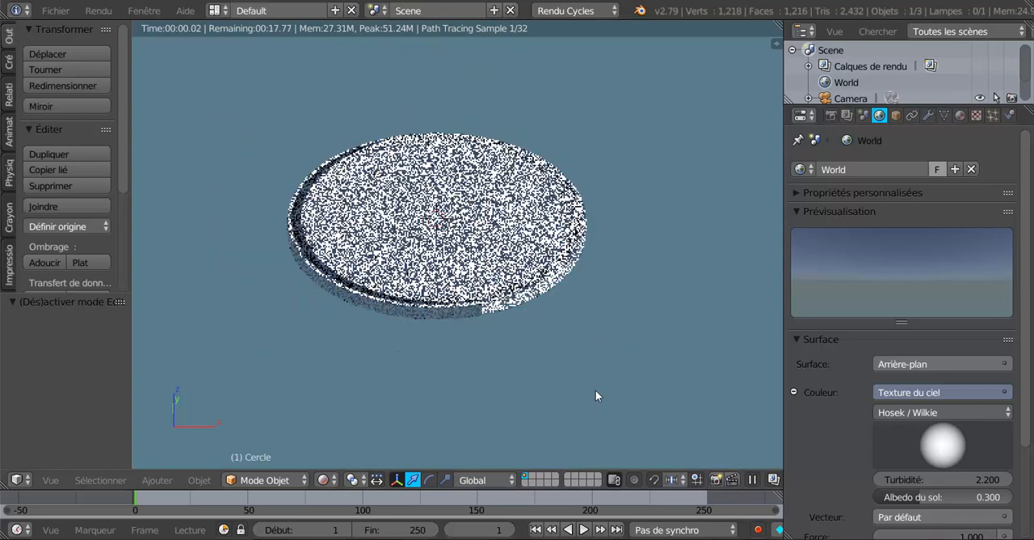
{"action": "middle_click_drag", "start_coordinate": [596, 395], "coordinate": [619, 373]}
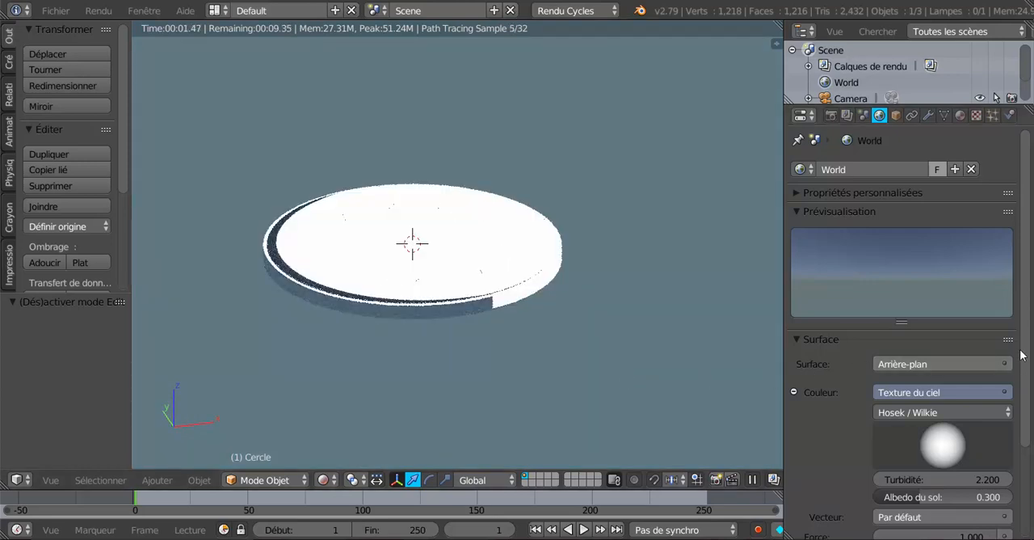
Step: Set the sky texture's turbidity (Turbidité) to 8.300 and view the disc from another angle
{"action": "scroll", "coordinate": [1020, 354], "scroll_direction": "down", "scroll_amount": 3}
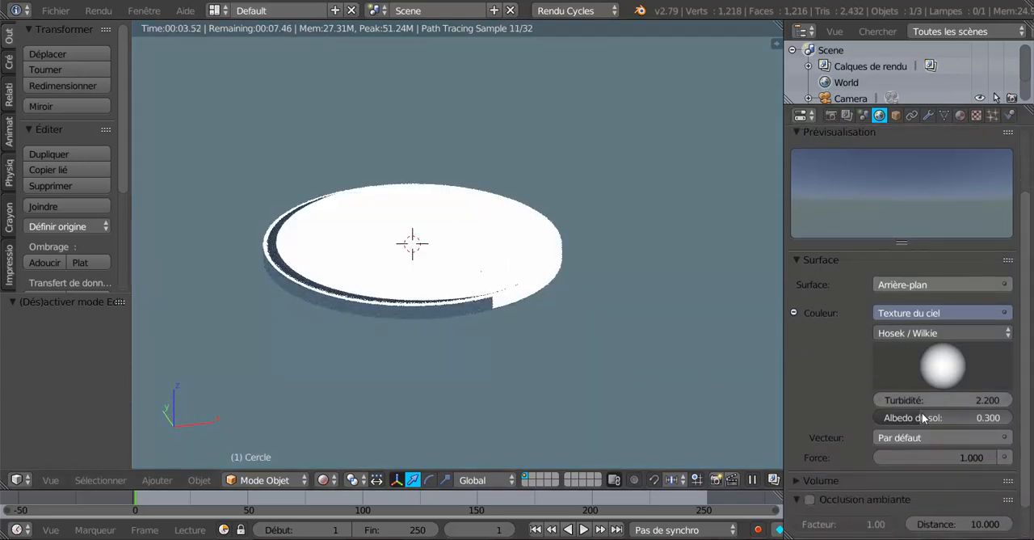
{"action": "left_click_drag", "start_coordinate": [942, 400], "coordinate": [981, 400]}
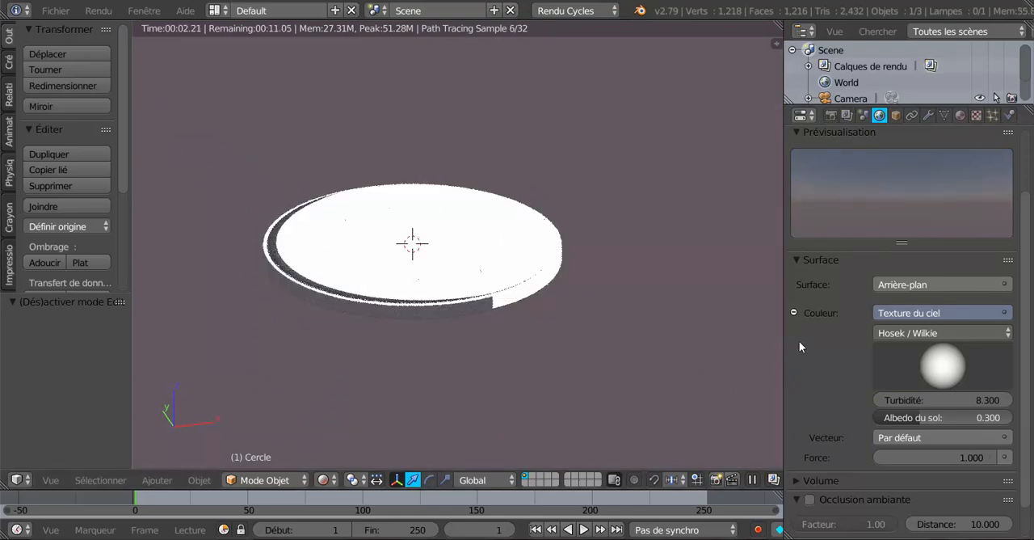
{"action": "scroll", "coordinate": [696, 356], "scroll_direction": "down", "scroll_amount": 2}
{"action": "middle_click_drag", "start_coordinate": [647, 349], "coordinate": [605, 353]}
{"action": "scroll", "coordinate": [579, 363], "scroll_direction": "up", "scroll_amount": 3}
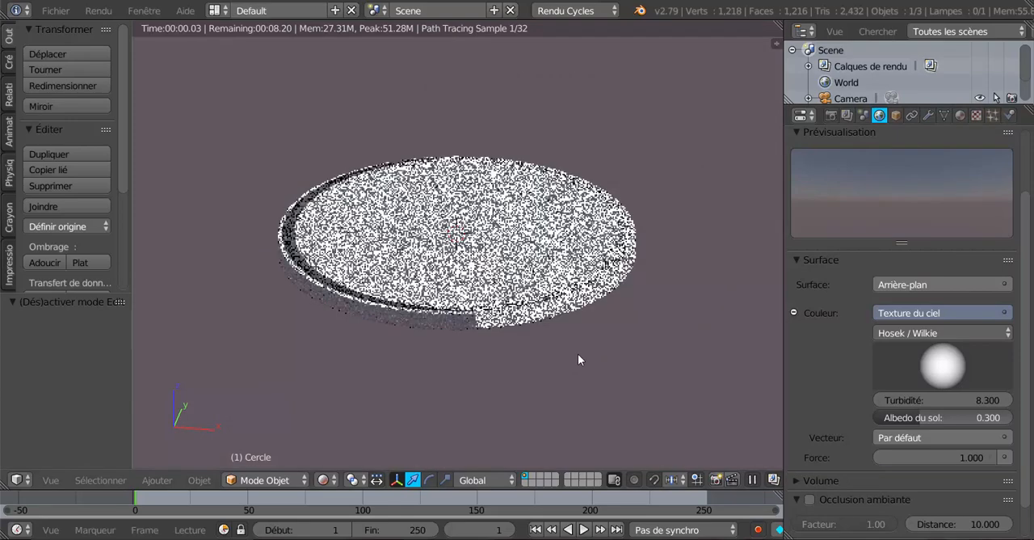
Step: Rotate the sky texture's sun direction sphere so the light comes from the side
{"action": "left_click_drag", "start_coordinate": [924, 367], "coordinate": [1005, 369]}
{"action": "mouse_move", "coordinate": [934, 364]}
{"action": "left_mouse_down"}
{"action": "mouse_move", "coordinate": [969, 364]}
{"action": "mouse_move", "coordinate": [950, 371]}
{"action": "left_mouse_up"}
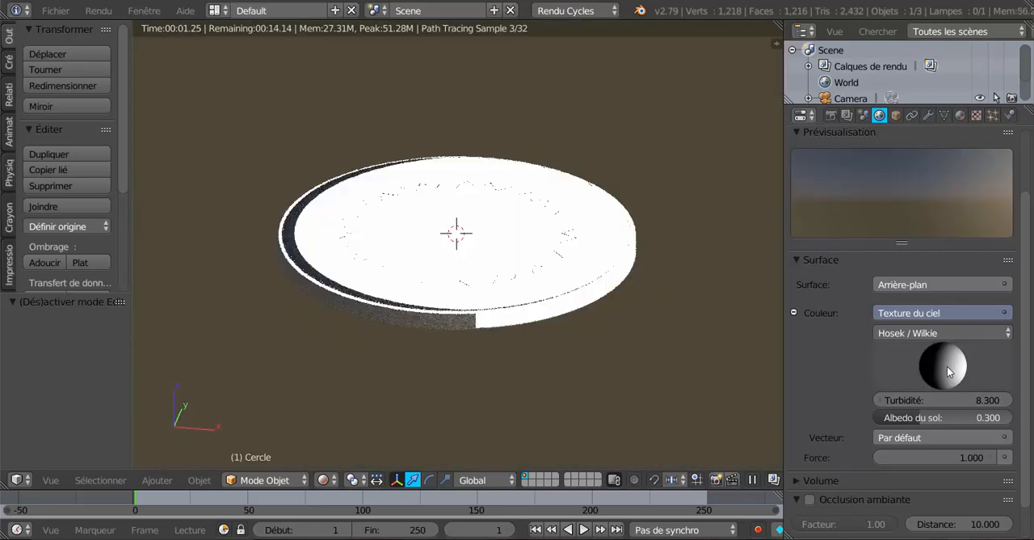
{"action": "middle_click_drag", "start_coordinate": [599, 396], "coordinate": [615, 372]}
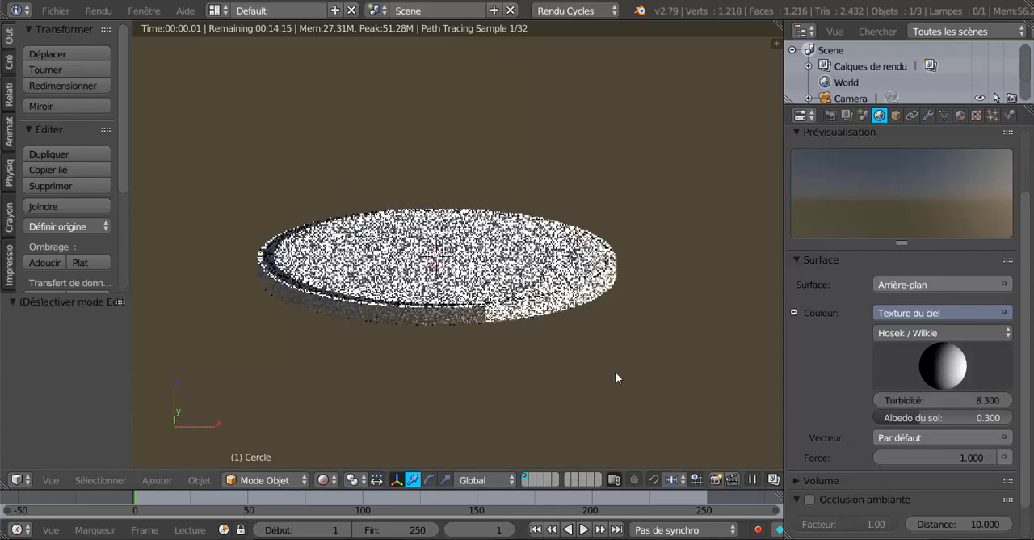
Step: Set the sky texture's ground albedo (Albedo du sol) to 0.159 and check the disc from different angles
{"action": "scroll", "coordinate": [848, 404], "scroll_direction": "down", "scroll_amount": 2}
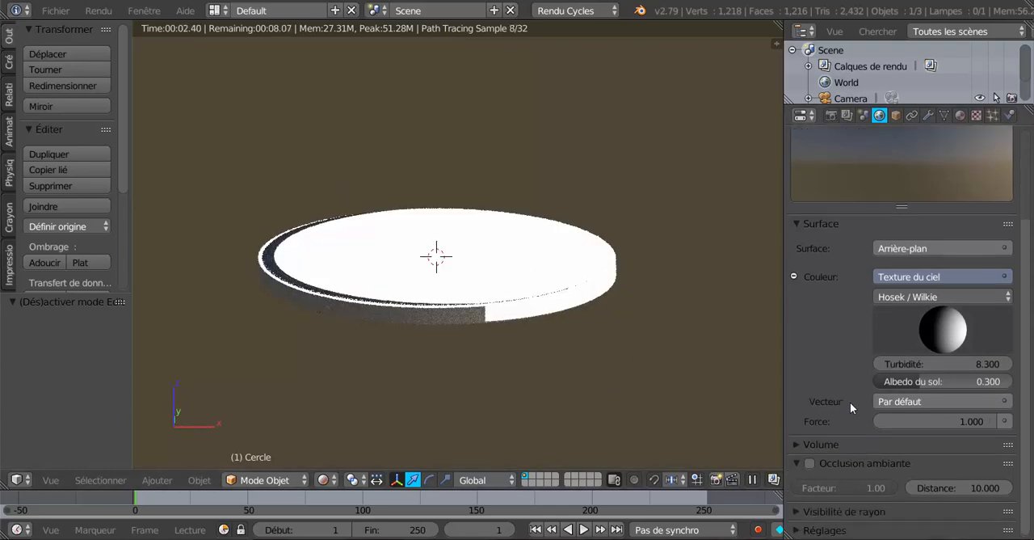
{"action": "mouse_move", "coordinate": [914, 372]}
{"action": "left_mouse_down"}
{"action": "mouse_move", "coordinate": [975, 372]}
{"action": "mouse_move", "coordinate": [897, 372]}
{"action": "left_mouse_up"}
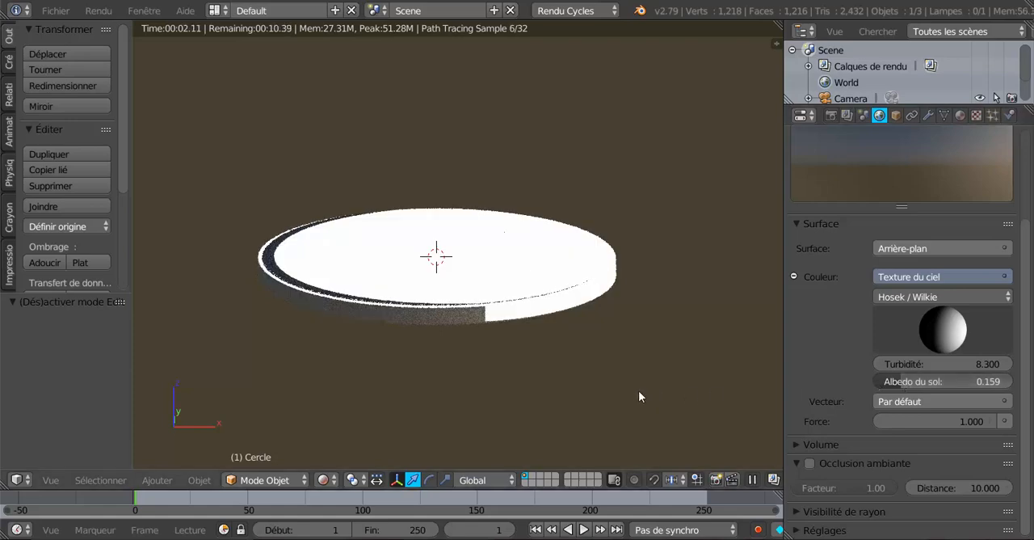
{"action": "middle_click_drag", "start_coordinate": [632, 368], "coordinate": [552, 356]}
{"action": "scroll", "coordinate": [552, 355], "scroll_direction": "up", "scroll_amount": 2}
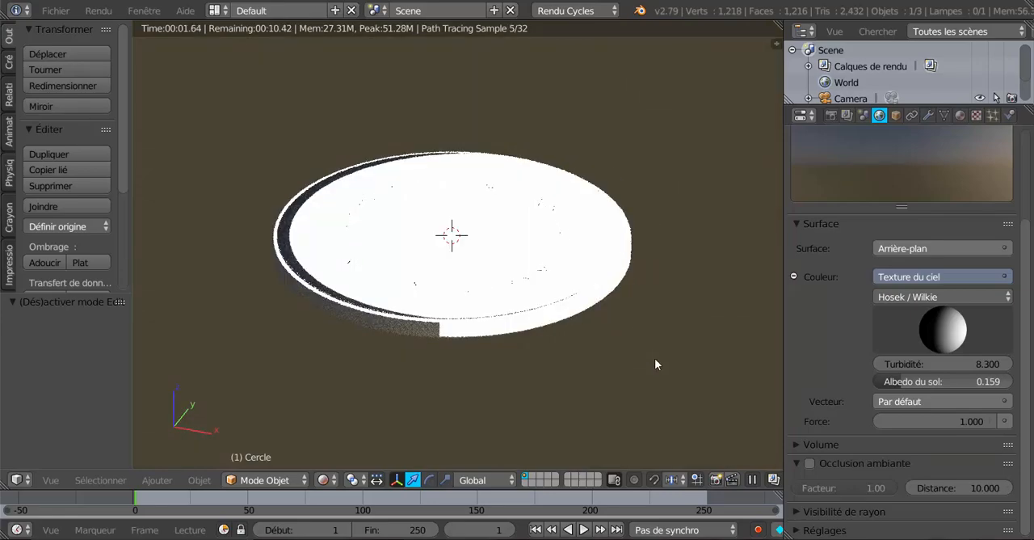
{"action": "middle_click_drag", "start_coordinate": [595, 385], "coordinate": [619, 377]}
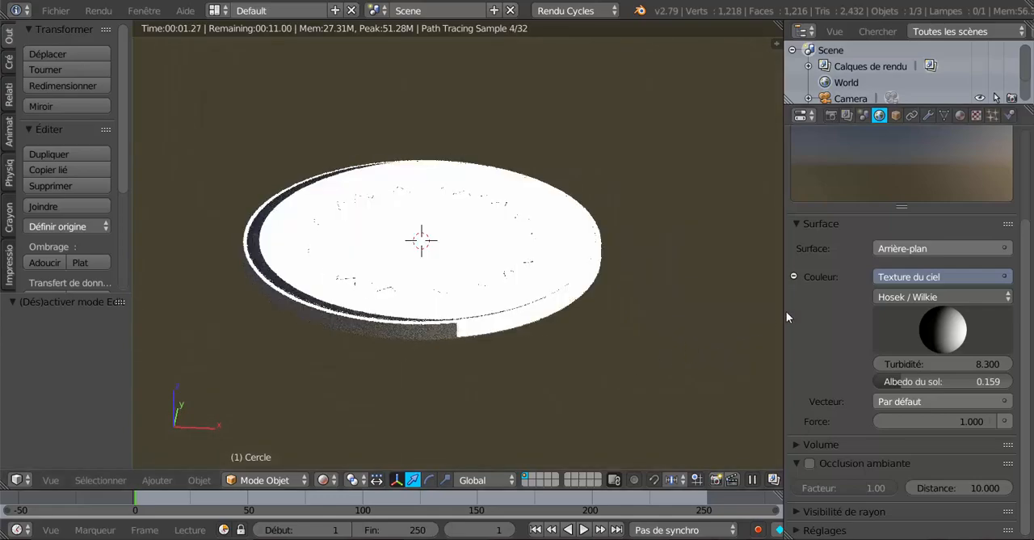
{"action": "middle_click_drag", "start_coordinate": [684, 320], "coordinate": [711, 324], "text": "shift"}
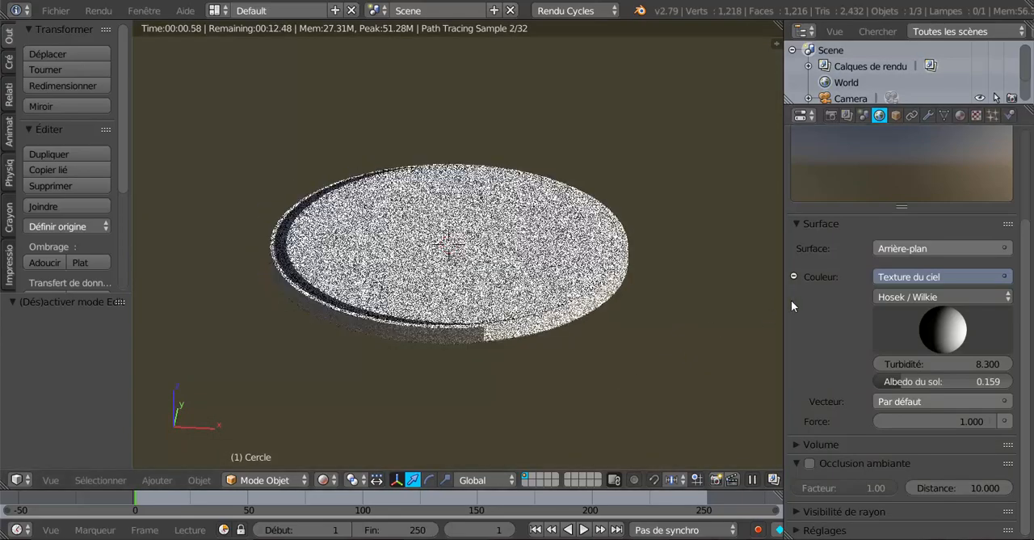
Step: Enable the Transparent option for the film in the render settings
{"action": "mouse_move", "coordinate": [783, 306]}
{"action": "left_mouse_down"}
{"action": "mouse_move", "coordinate": [839, 304]}
{"action": "mouse_move", "coordinate": [792, 312]}
{"action": "left_mouse_up"}
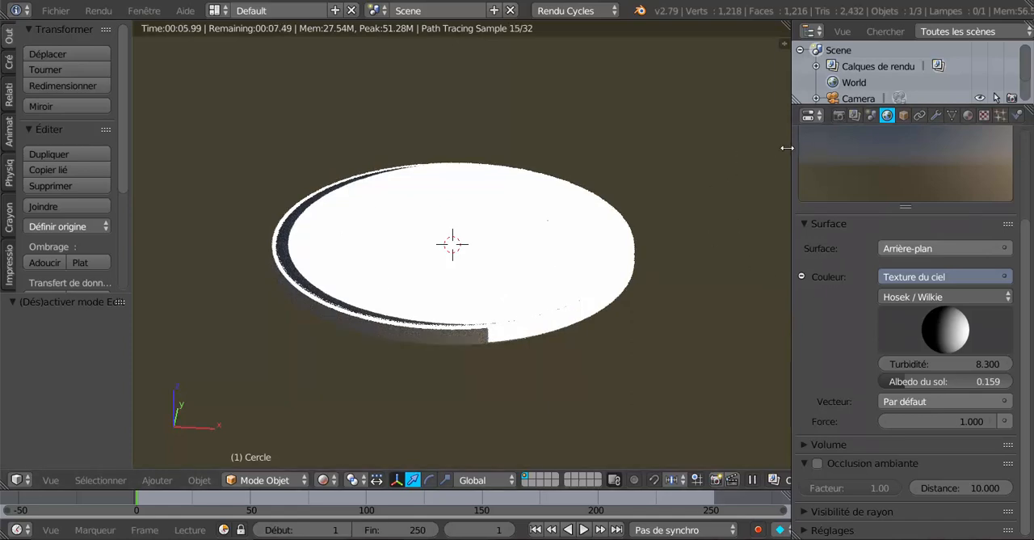
{"action": "left_click_drag", "start_coordinate": [786, 148], "coordinate": [776, 148]}
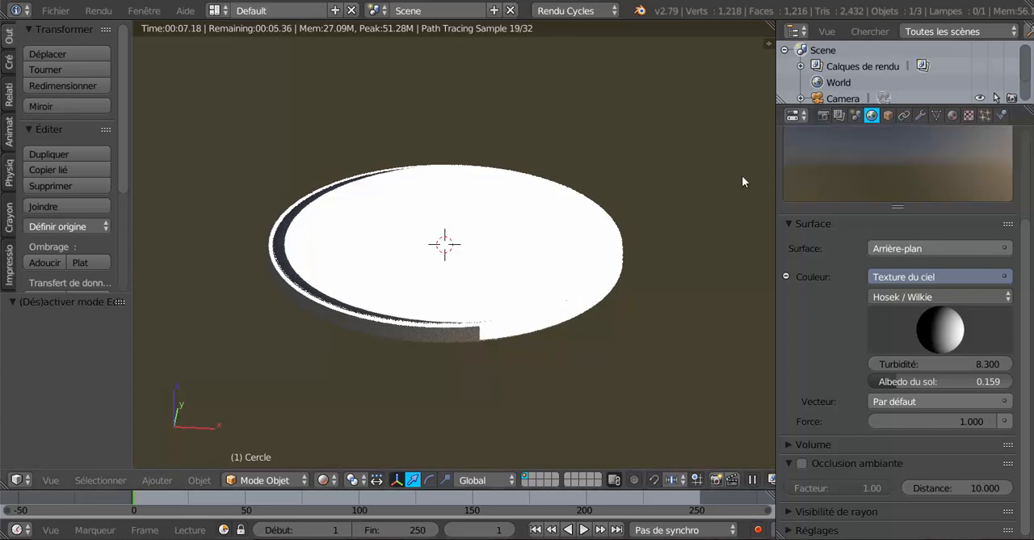
{"action": "left_click", "coordinate": [824, 117]}
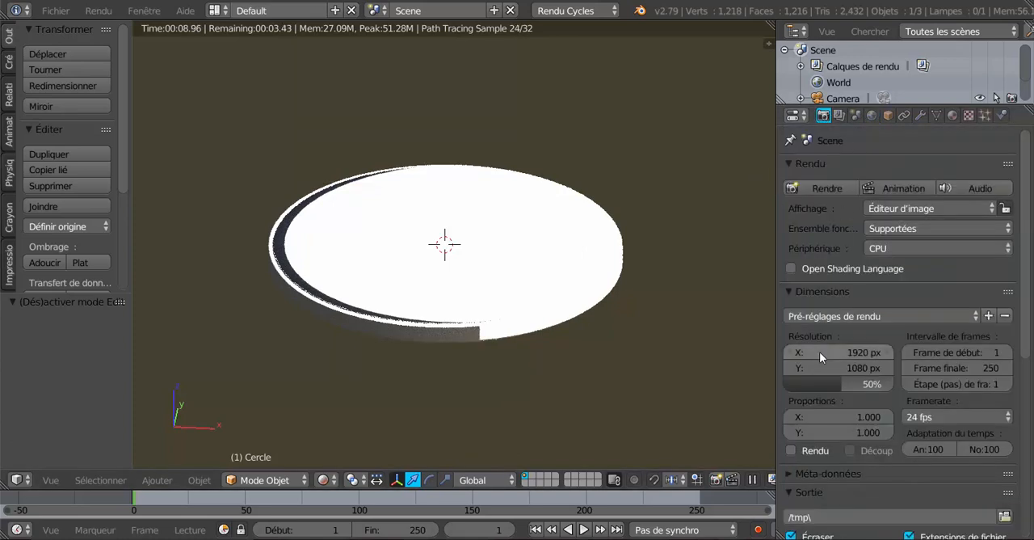
{"action": "scroll", "coordinate": [819, 354], "scroll_direction": "down", "scroll_amount": 10}
{"action": "scroll", "coordinate": [819, 351], "scroll_direction": "down", "scroll_amount": 1}
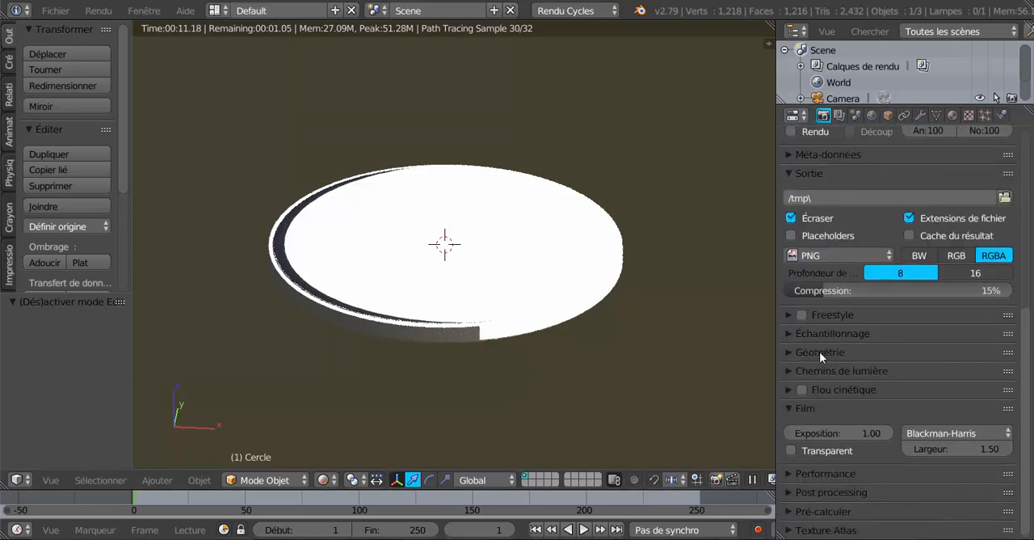
{"action": "scroll", "coordinate": [803, 333], "scroll_direction": "up", "scroll_amount": 4}
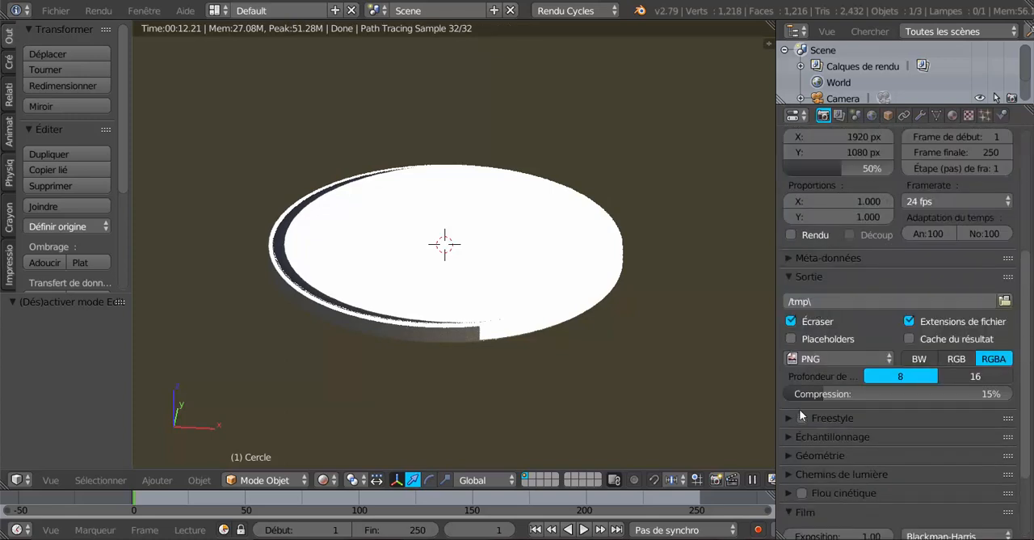
{"action": "scroll", "coordinate": [799, 409], "scroll_direction": "down", "scroll_amount": 4}
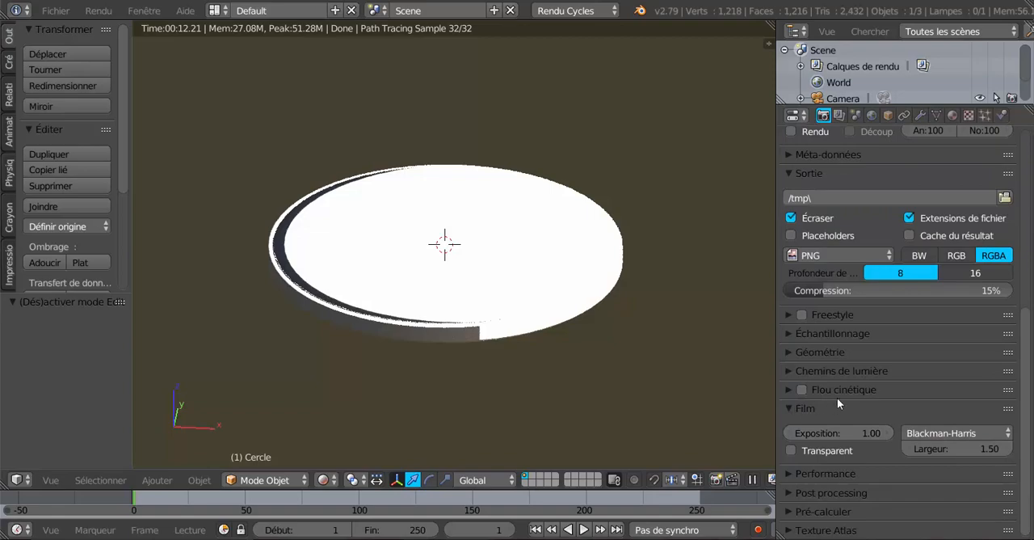
{"action": "left_click", "coordinate": [792, 449]}
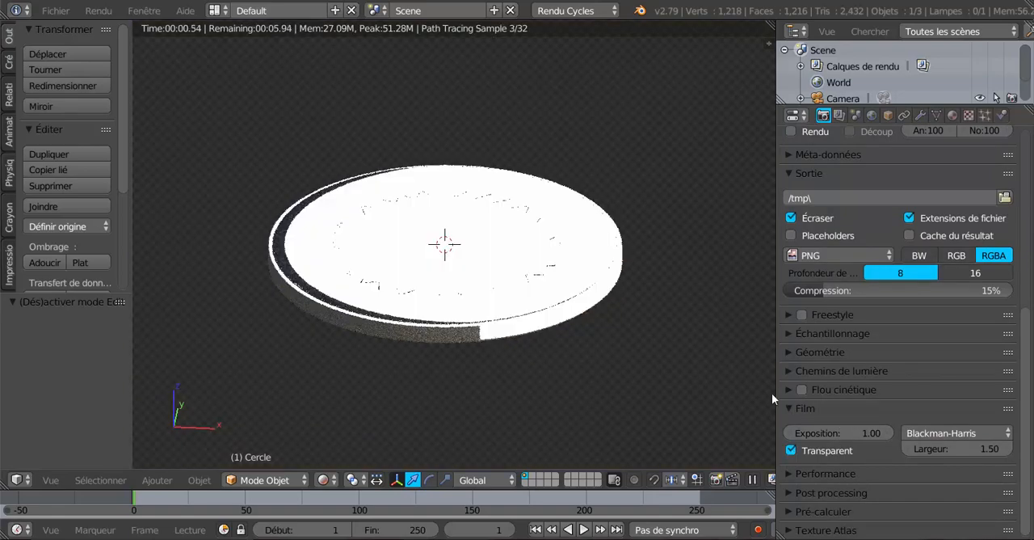
Step: Adjust the width of the properties area and orbit to view the disc more from above
{"action": "left_click_drag", "start_coordinate": [777, 358], "coordinate": [884, 362]}
{"action": "middle_click_drag", "start_coordinate": [786, 363], "coordinate": [786, 342]}
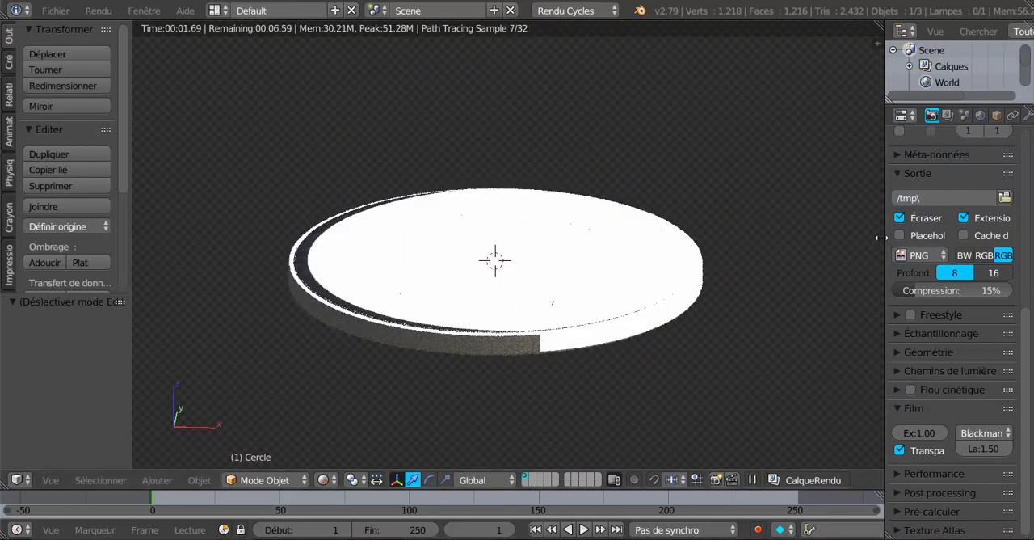
{"action": "left_click_drag", "start_coordinate": [885, 257], "coordinate": [794, 264]}
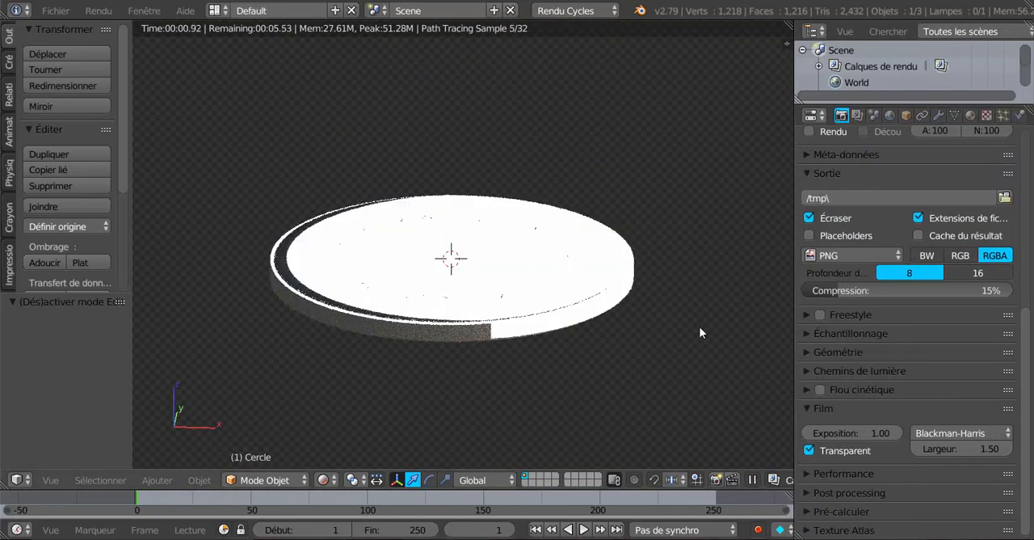
{"action": "middle_click_drag", "start_coordinate": [699, 326], "coordinate": [684, 361]}
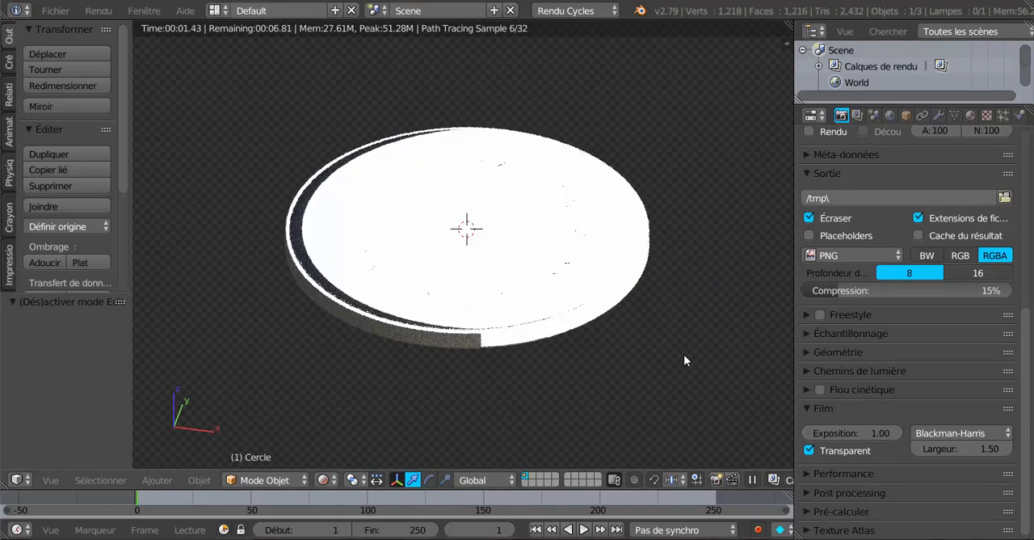
Step: Create a new material for the disc and set its surface shader to the Principled BSDF (BSDF guidé)
{"action": "left_click", "coordinate": [970, 115]}
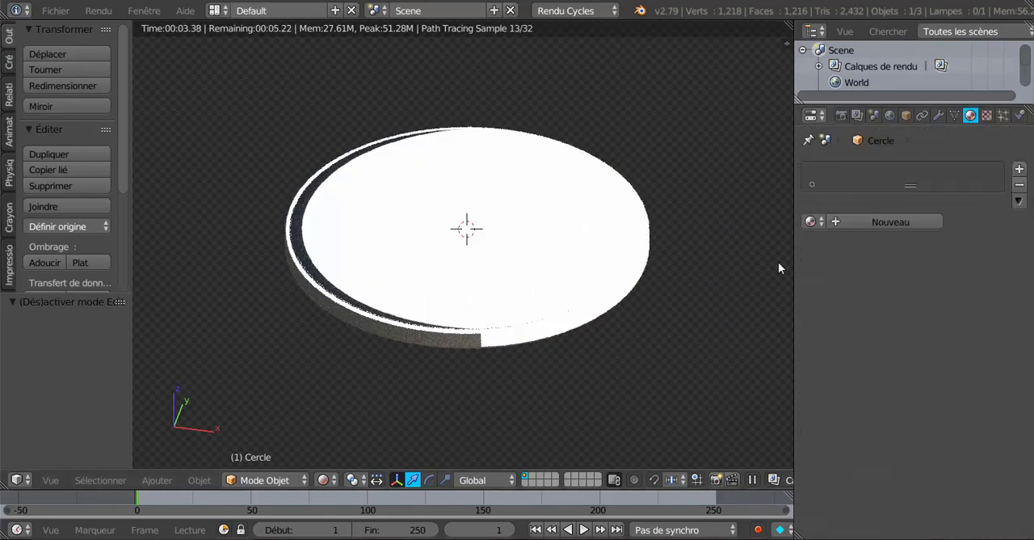
{"action": "left_click", "coordinate": [895, 221]}
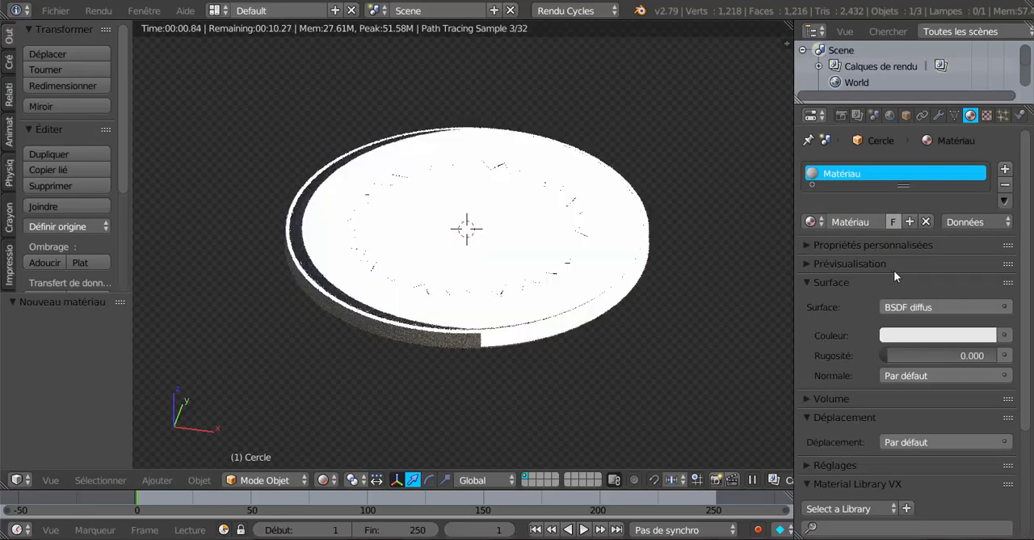
{"action": "left_click", "coordinate": [931, 307]}
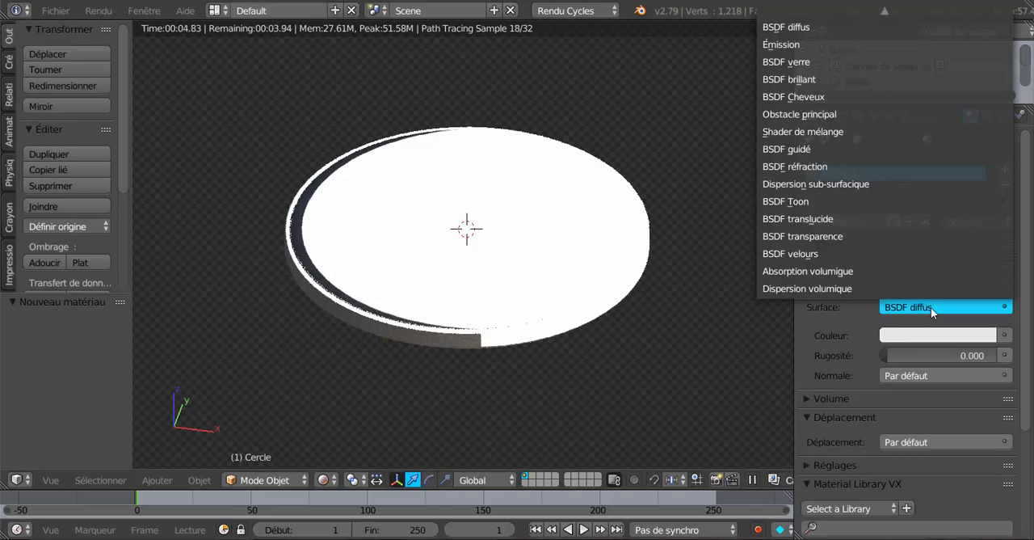
{"action": "left_click", "coordinate": [796, 149]}
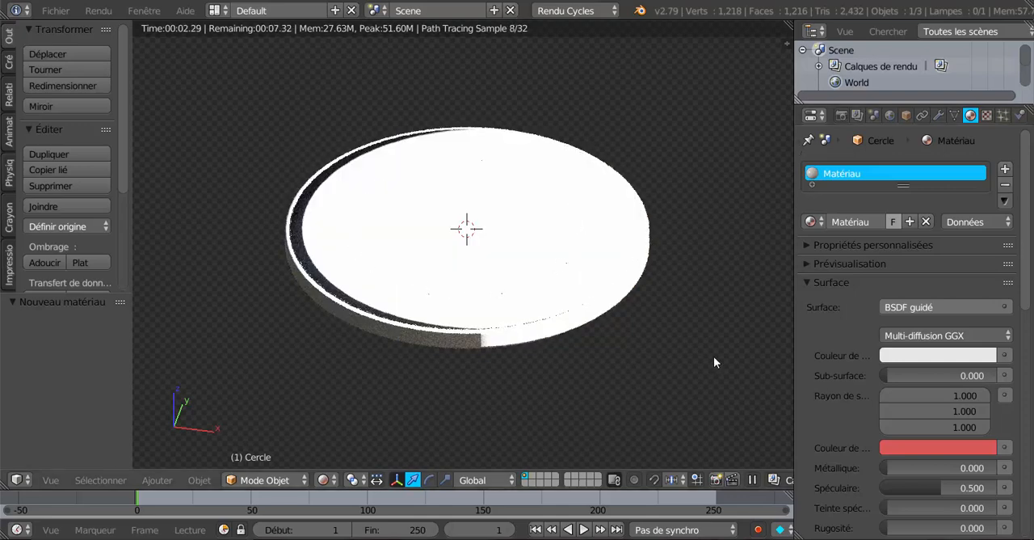
{"action": "scroll", "coordinate": [713, 356], "scroll_direction": "down", "scroll_amount": 2}
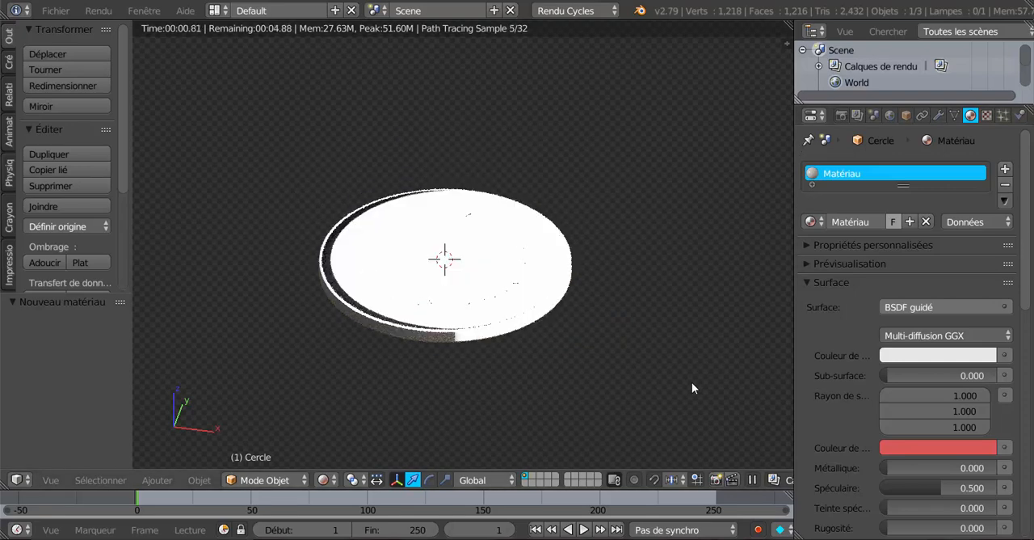
Step: Switch the 3D view from rendered to solid (Solide) shading
{"action": "left_click", "coordinate": [326, 479]}
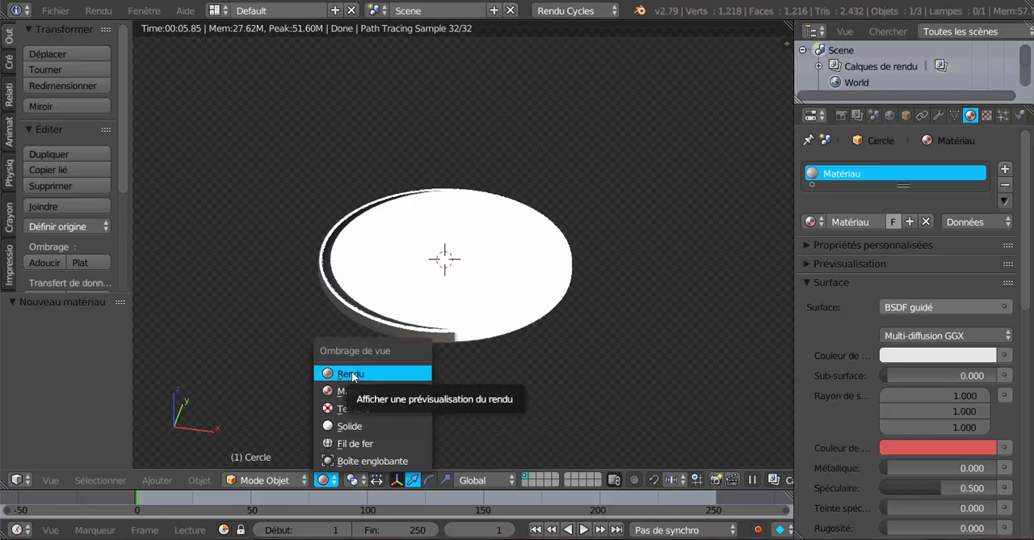
{"action": "left_click", "coordinate": [352, 374]}
{"action": "left_click", "coordinate": [323, 480]}
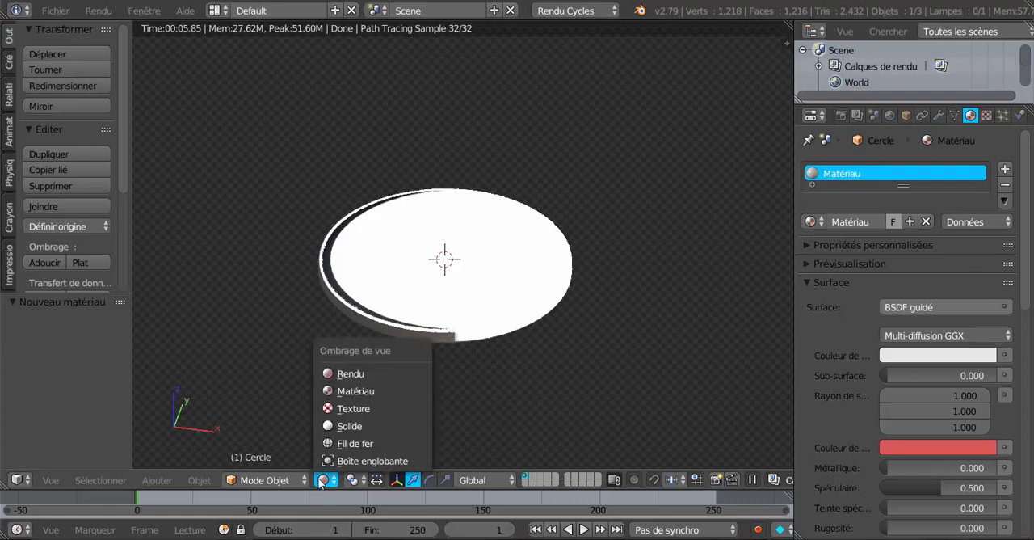
{"action": "left_click", "coordinate": [339, 425]}
Step: Move the hemi lamp closer to the disc, by about -8.7 in X, -5.6 in Y and -8.0 in Z
{"action": "scroll", "coordinate": [453, 410], "scroll_direction": "down", "scroll_amount": 6}
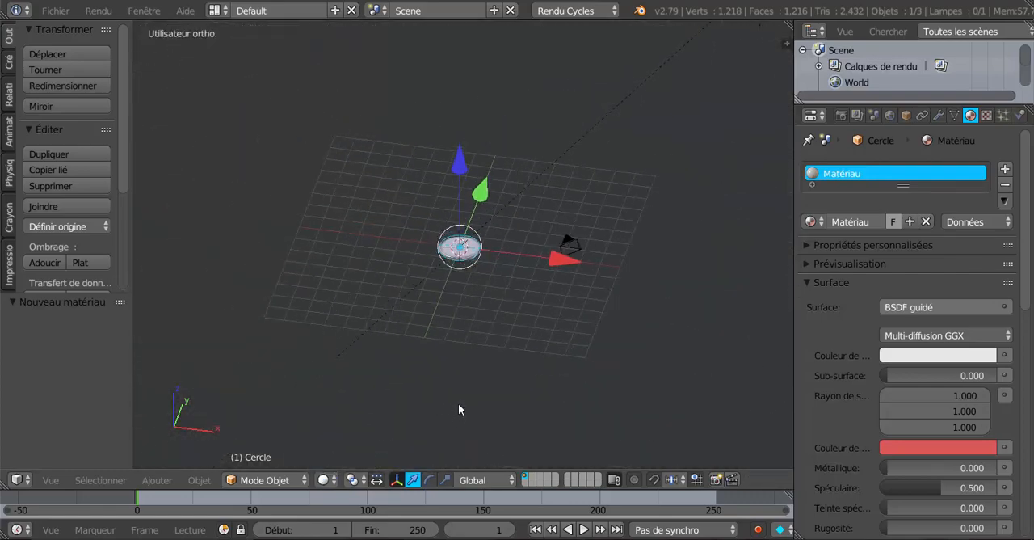
{"action": "middle_click_drag", "start_coordinate": [536, 337], "coordinate": [492, 415], "text": "shift"}
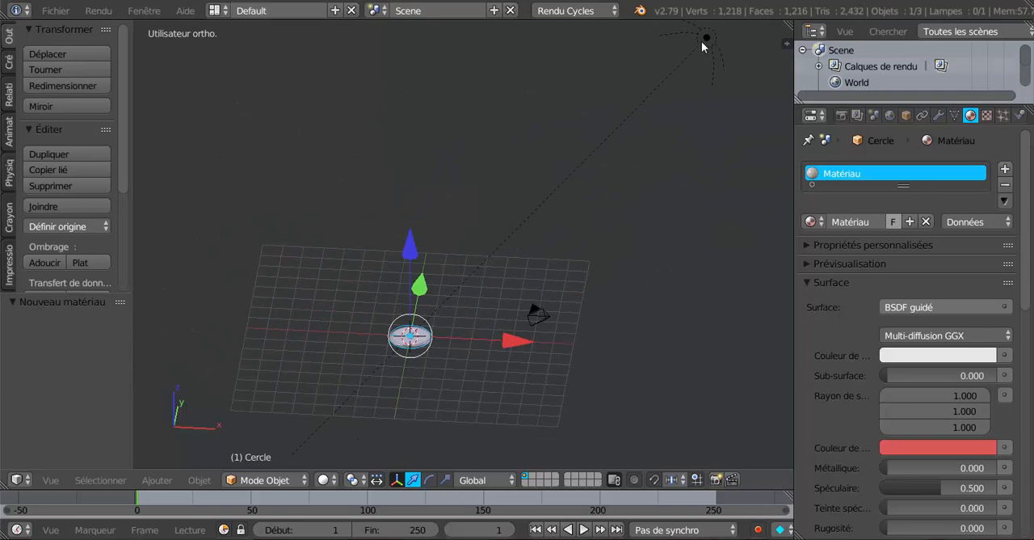
{"action": "right_click_drag", "start_coordinate": [702, 47], "coordinate": [517, 232]}
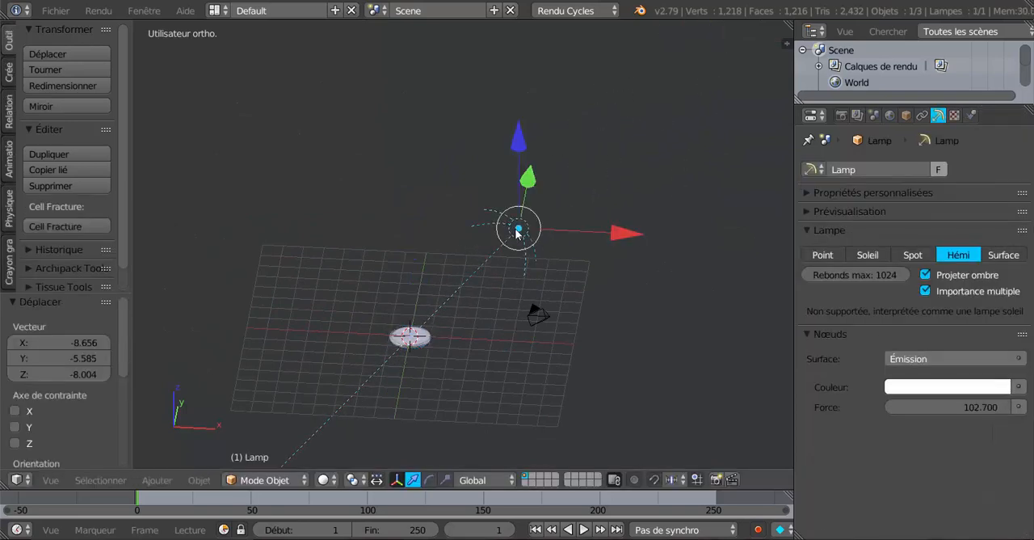
Step: Rotate the lamp about 56.9° seen from above and about -5.5° seen from the side to aim it at the disc
{"action": "middle_click_drag", "start_coordinate": [517, 233], "coordinate": [387, 404]}
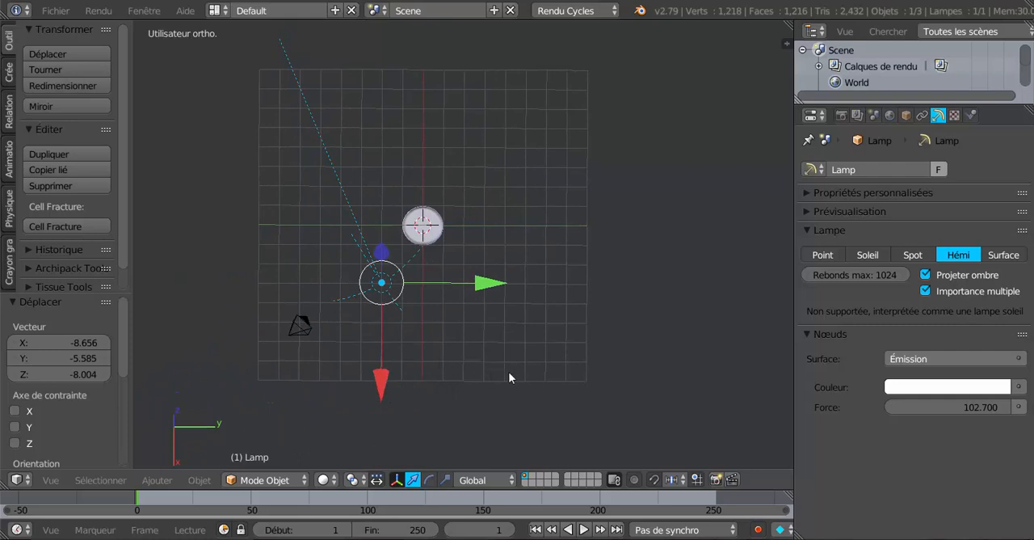
{"action": "key", "text": "r"}
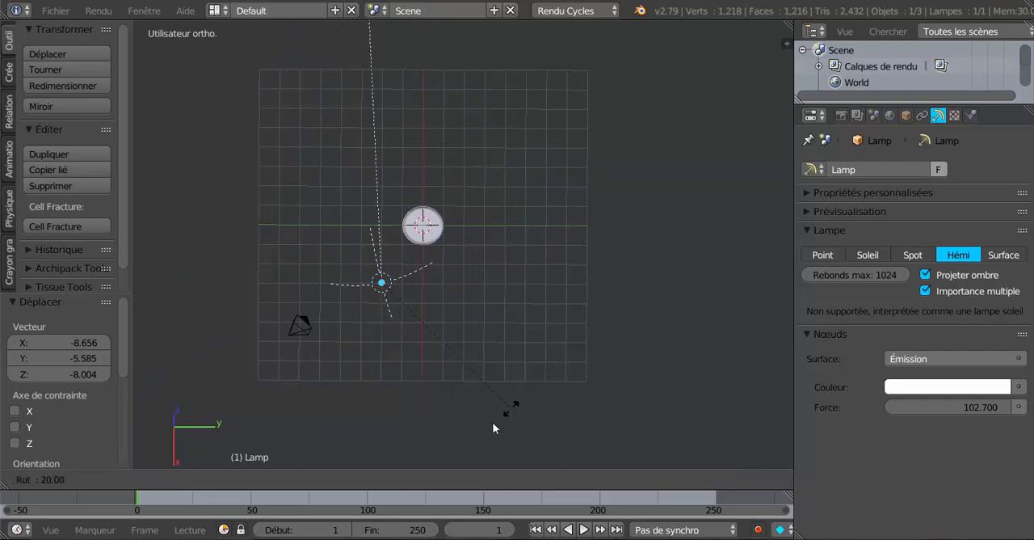
{"action": "left_click", "coordinate": [409, 454]}
{"action": "middle_click_drag", "start_coordinate": [409, 454], "coordinate": [608, 340]}
{"action": "middle_click_drag", "start_coordinate": [626, 393], "coordinate": [628, 361]}
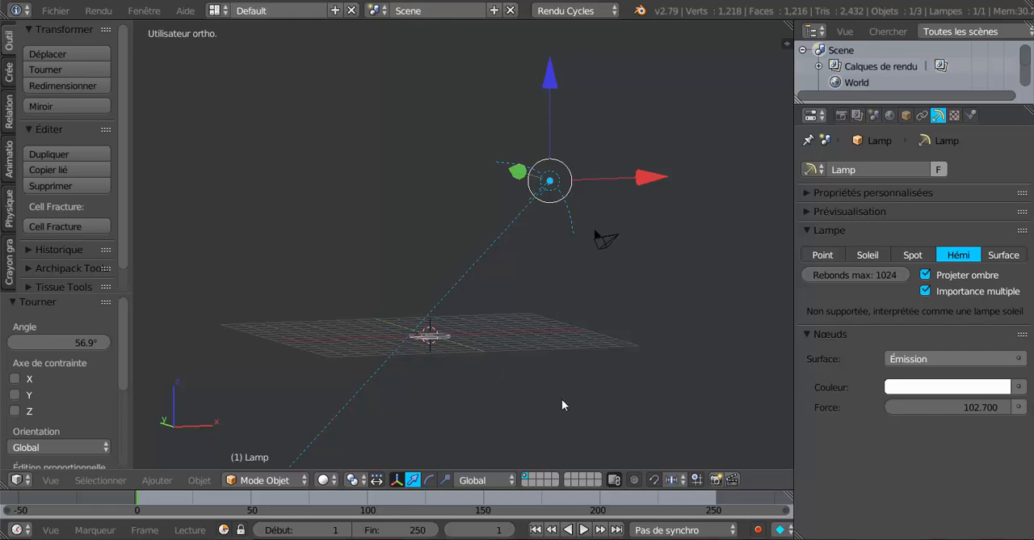
{"action": "key", "text": "r"}
{"action": "left_click", "coordinate": [601, 398]}
{"action": "middle_click_drag", "start_coordinate": [517, 397], "coordinate": [526, 401]}
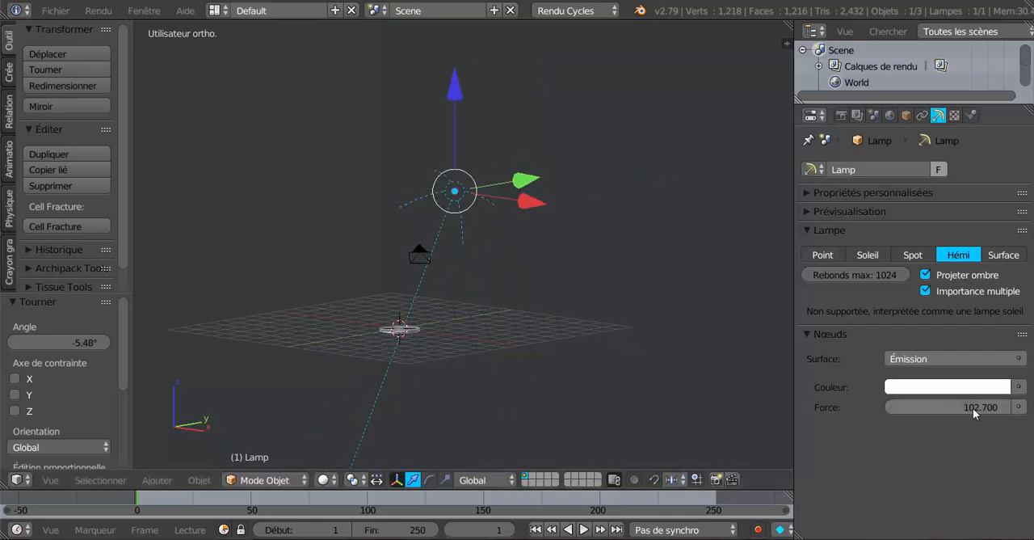
Step: Show the lamp's preview and reduce its emission strength (Force) to 1.200
{"action": "left_click_drag", "start_coordinate": [974, 405], "coordinate": [944, 407]}
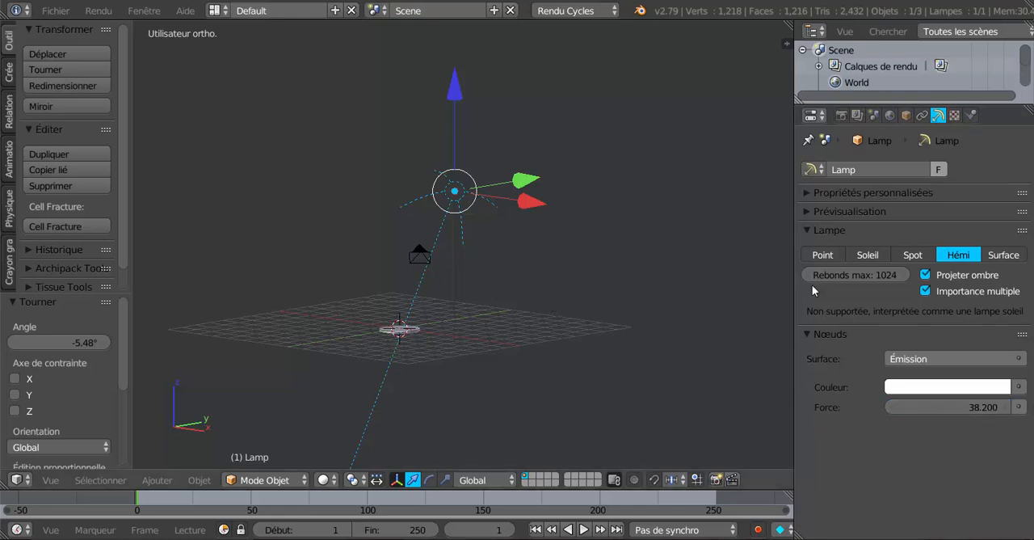
{"action": "left_click", "coordinate": [805, 211]}
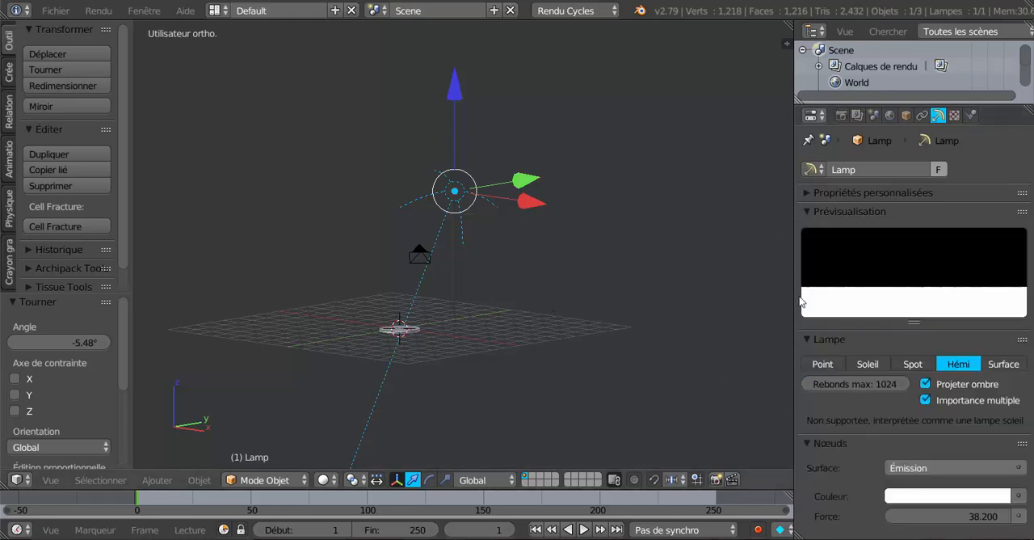
{"action": "left_click_drag", "start_coordinate": [953, 516], "coordinate": [901, 520]}
{"action": "left_click_drag", "start_coordinate": [979, 518], "coordinate": [979, 518]}
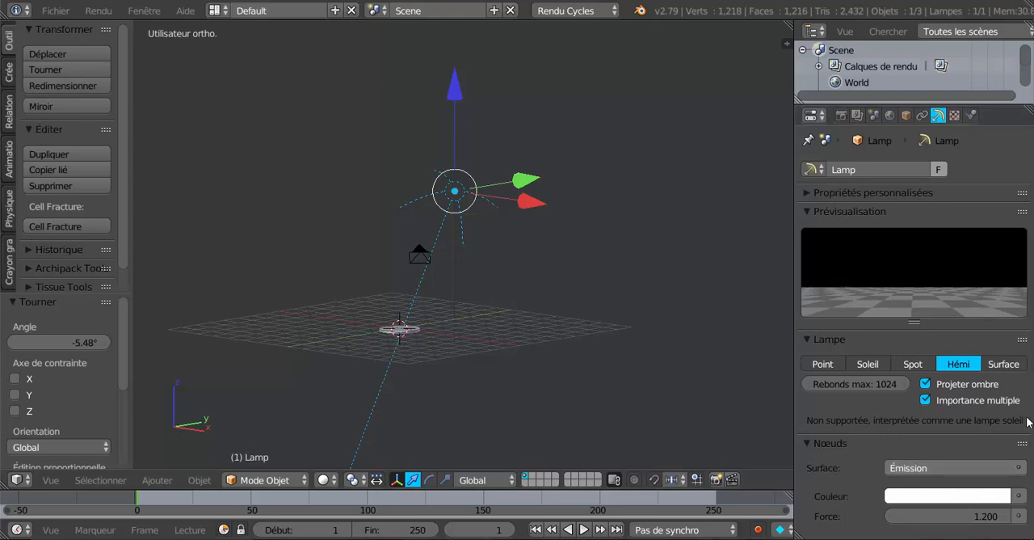
Step: Add a plane mesh at the disc's position and raise it about 4.3 units along Z
{"action": "middle_click_drag", "start_coordinate": [395, 369], "coordinate": [485, 376]}
{"action": "scroll", "coordinate": [487, 374], "scroll_direction": "down", "scroll_amount": 4}
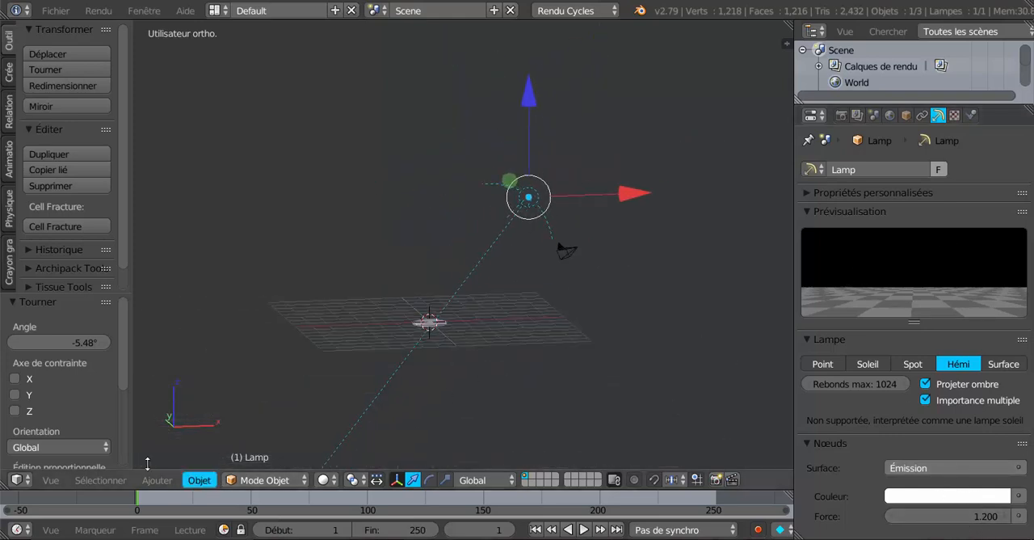
{"action": "left_click", "coordinate": [8, 70]}
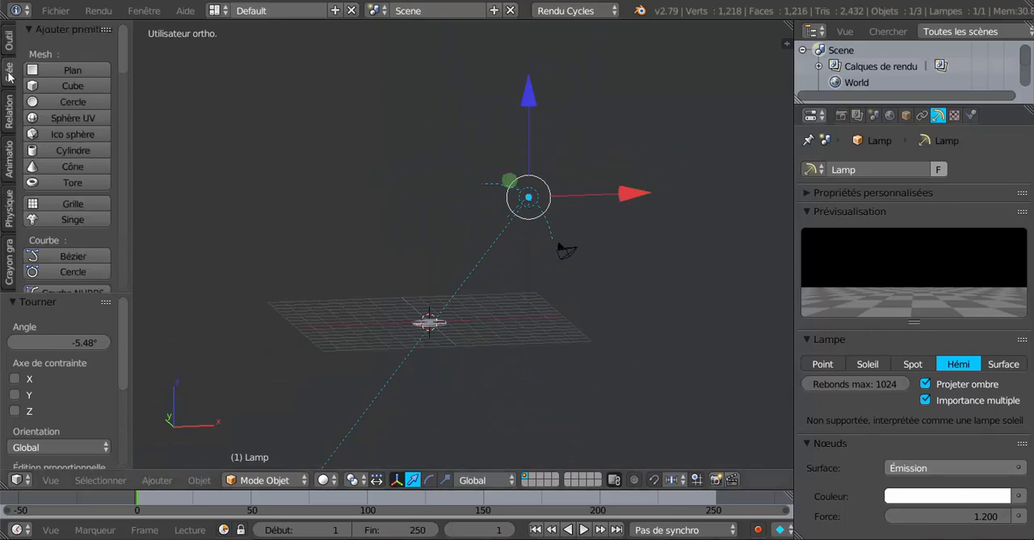
{"action": "left_click", "coordinate": [49, 73]}
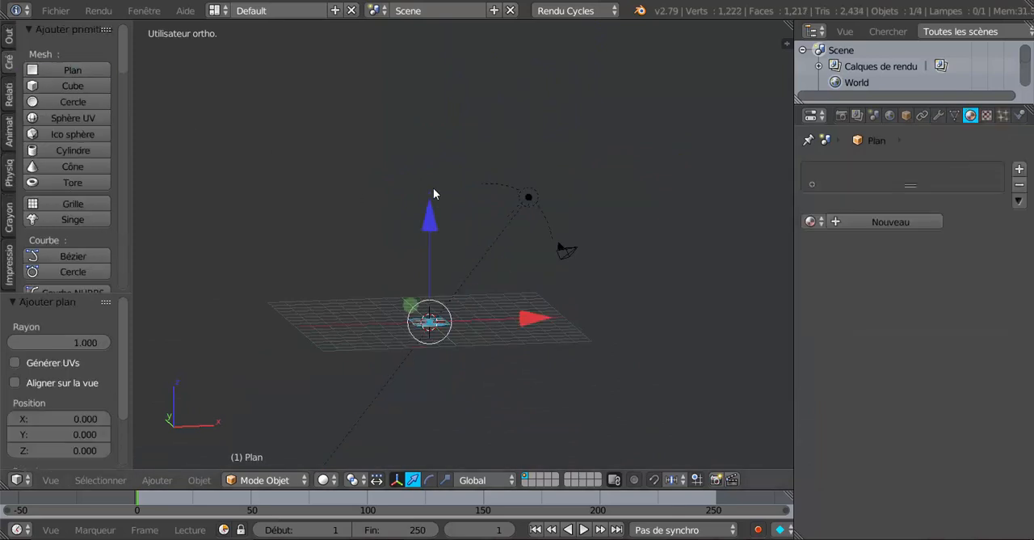
{"action": "left_click_drag", "start_coordinate": [433, 194], "coordinate": [434, 120]}
Step: Move the plane away from the disc in the negative X direction and about 3.5 units along Y
{"action": "key", "text": "KP_1"}
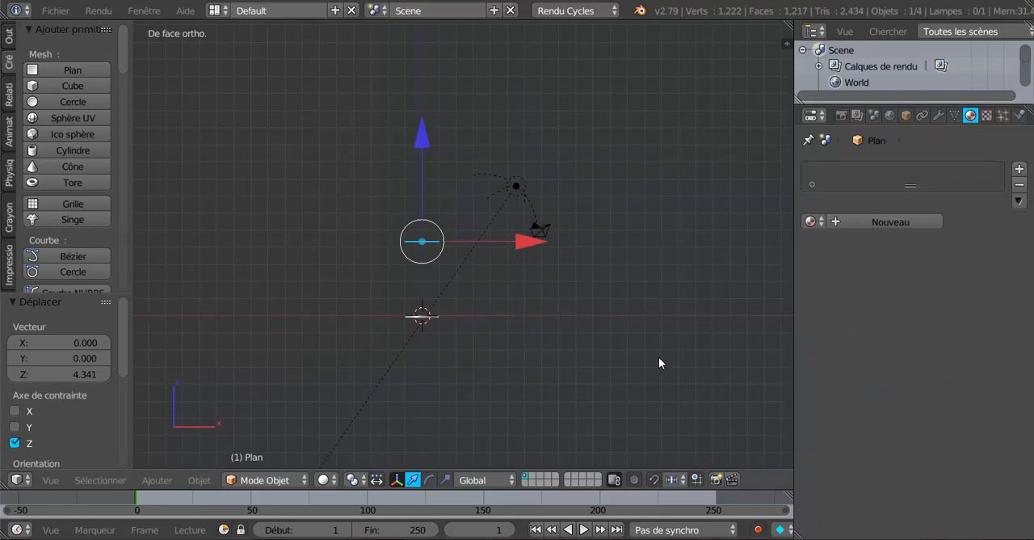
{"action": "key", "text": "KP_3"}
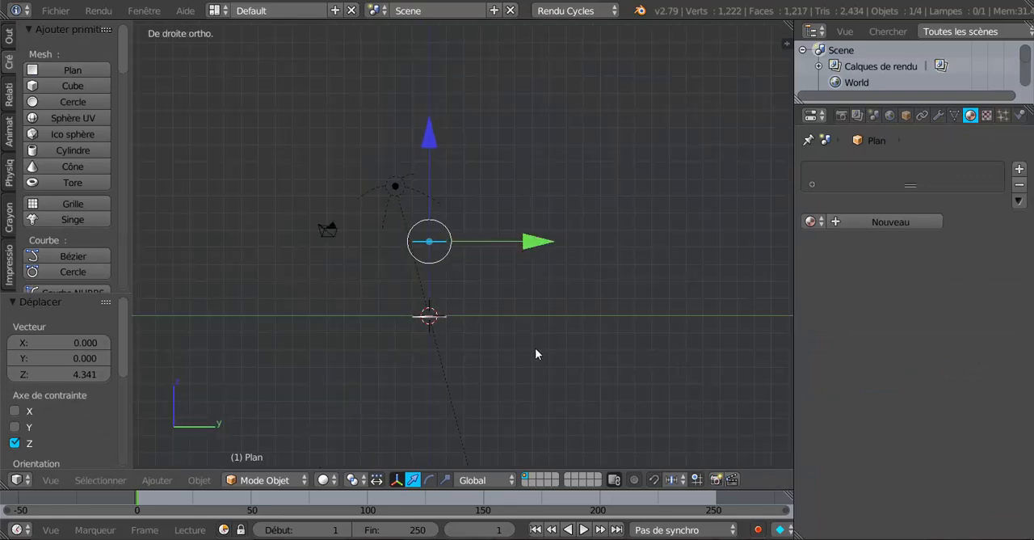
{"action": "middle_click_drag", "start_coordinate": [489, 337], "coordinate": [587, 299]}
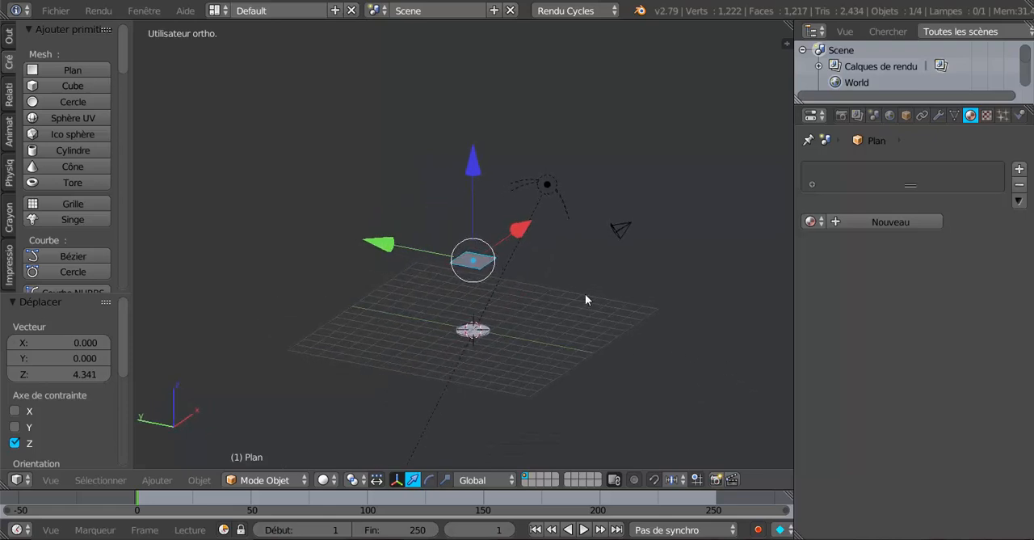
{"action": "left_click_drag", "start_coordinate": [521, 223], "coordinate": [452, 311]}
{"action": "left_click_drag", "start_coordinate": [300, 297], "coordinate": [239, 275]}
Step: Rotate the plane about 47° in a front-facing view so that it tilts towards the disc
{"action": "middle_click_drag", "start_coordinate": [437, 452], "coordinate": [418, 430]}
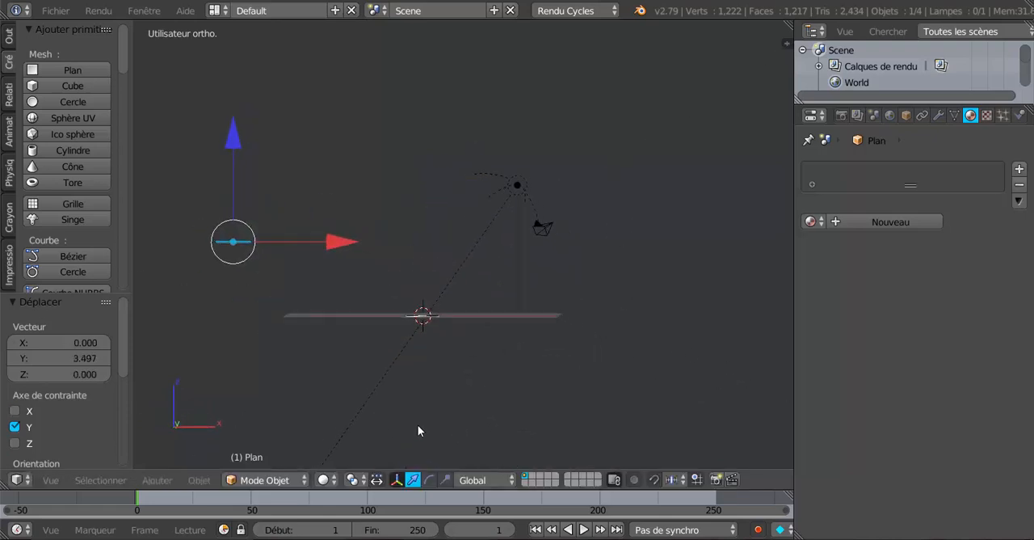
{"action": "key", "text": "r"}
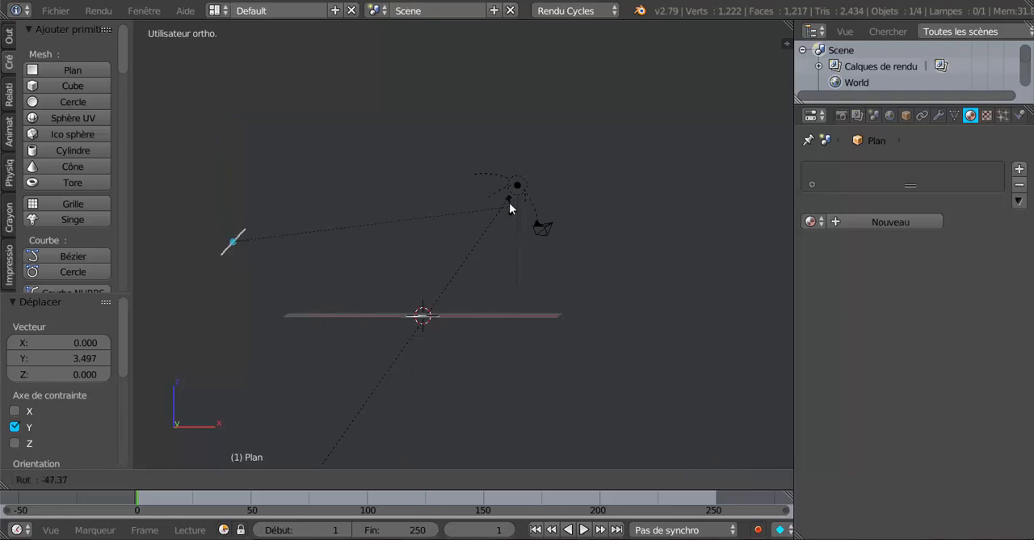
{"action": "left_click", "coordinate": [513, 208]}
Step: Move the plane up about 4 units and about 2.8 units along X, and scale it by about 1.66
{"action": "left_click_drag", "start_coordinate": [230, 141], "coordinate": [235, 71]}
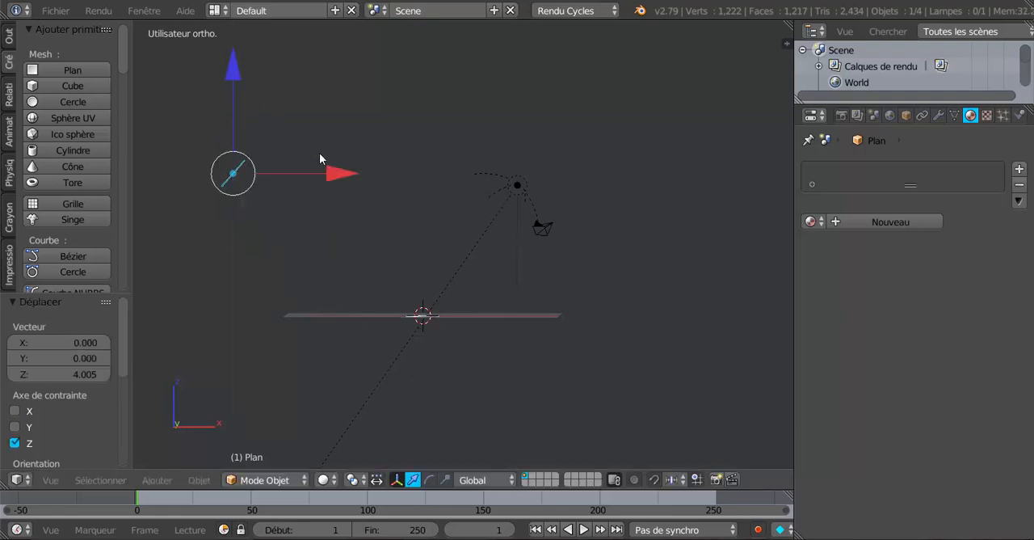
{"action": "left_click_drag", "start_coordinate": [344, 172], "coordinate": [391, 187]}
{"action": "left_click", "coordinate": [391, 181]}
{"action": "key", "text": "s"}
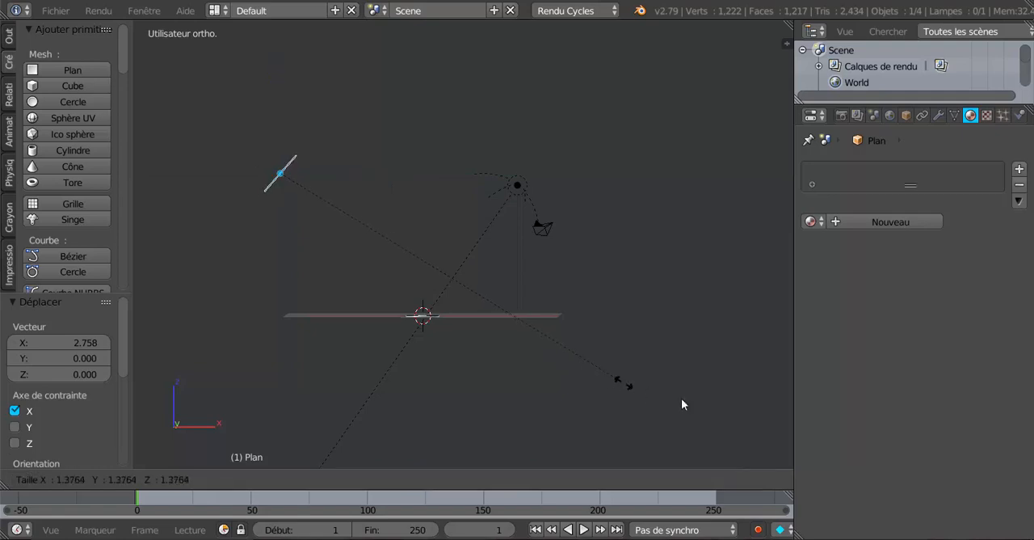
{"action": "left_click", "coordinate": [682, 404]}
Step: Examine how the tilted plane and the lamp are placed relative to the disc from several angles and distances
{"action": "middle_click_drag", "start_coordinate": [682, 407], "coordinate": [416, 370]}
{"action": "scroll", "coordinate": [566, 342], "scroll_direction": "up", "scroll_amount": 2}
{"action": "scroll", "coordinate": [567, 341], "scroll_direction": "down", "scroll_amount": 2}
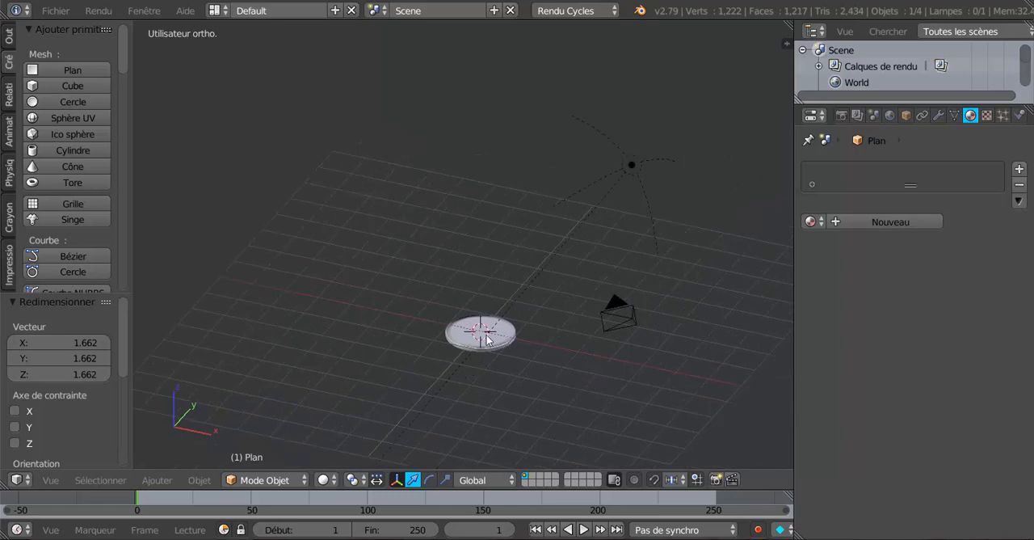
{"action": "scroll", "coordinate": [503, 345], "scroll_direction": "down", "scroll_amount": 4}
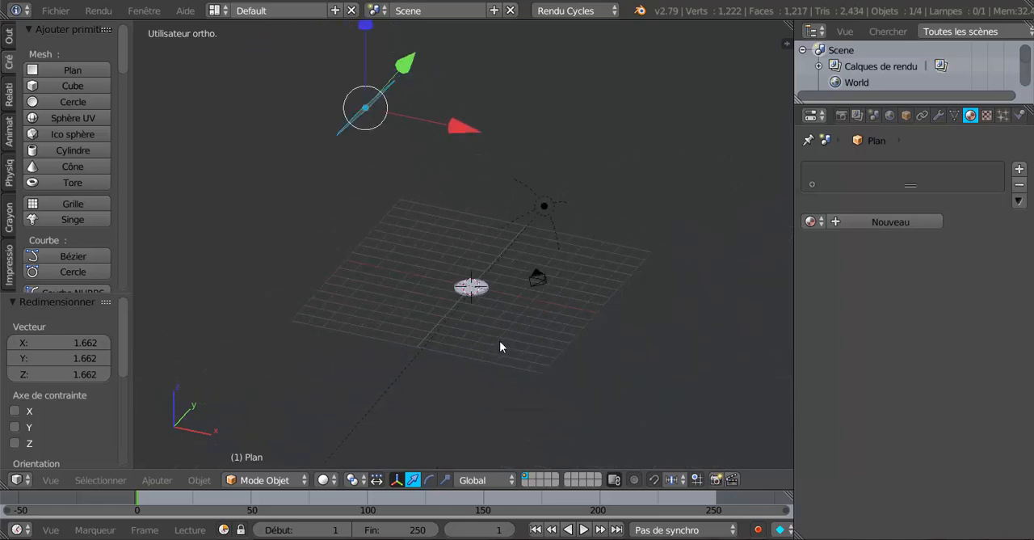
{"action": "middle_click_drag", "start_coordinate": [501, 345], "coordinate": [519, 356]}
{"action": "scroll", "coordinate": [518, 361], "scroll_direction": "up", "scroll_amount": 5}
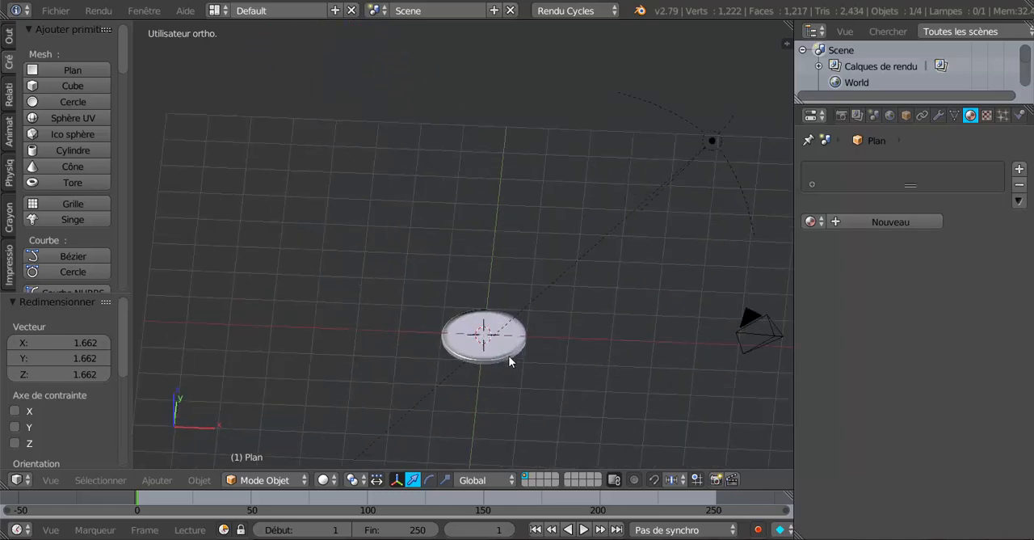
{"action": "scroll", "coordinate": [572, 300], "scroll_direction": "down", "scroll_amount": 4}
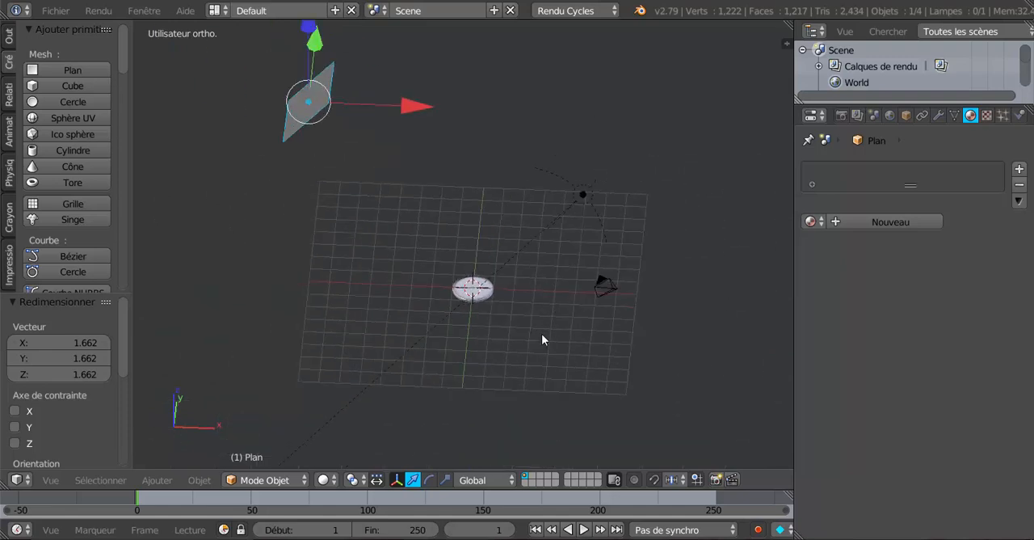
{"action": "middle_click_drag", "start_coordinate": [542, 334], "coordinate": [531, 315]}
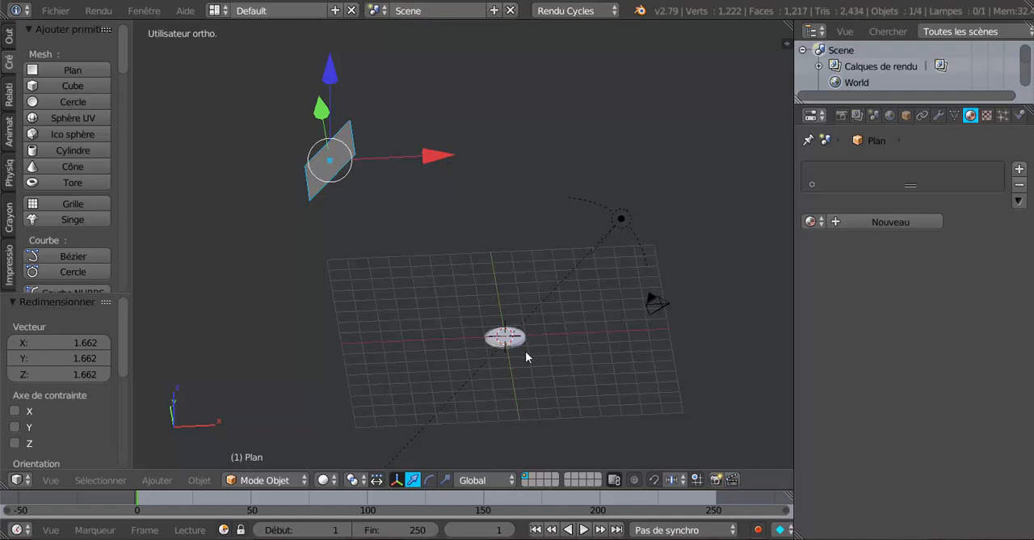
{"action": "scroll", "coordinate": [538, 362], "scroll_direction": "up", "scroll_amount": 2}
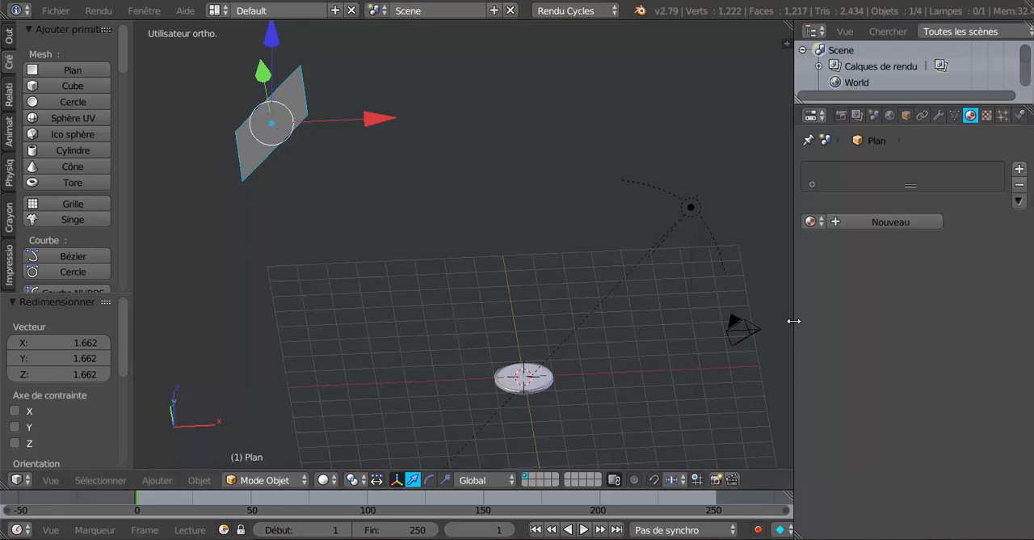
{"action": "middle_click_drag", "start_coordinate": [643, 359], "coordinate": [639, 349]}
{"action": "middle_click_drag", "start_coordinate": [581, 365], "coordinate": [584, 317], "text": "shift"}
{"action": "scroll", "coordinate": [559, 373], "scroll_direction": "up", "scroll_amount": 2}
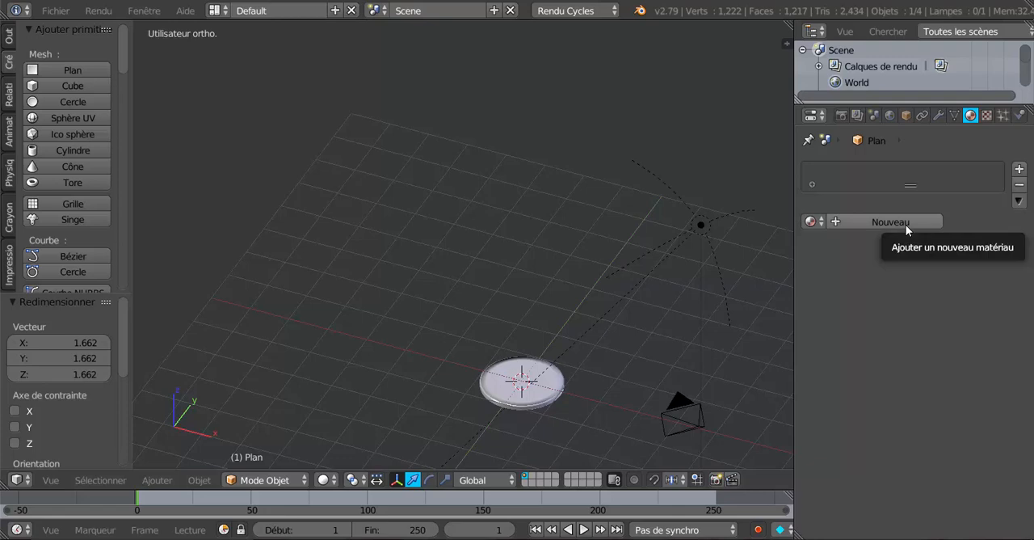
{"action": "scroll", "coordinate": [348, 176], "scroll_direction": "down", "scroll_amount": 5}
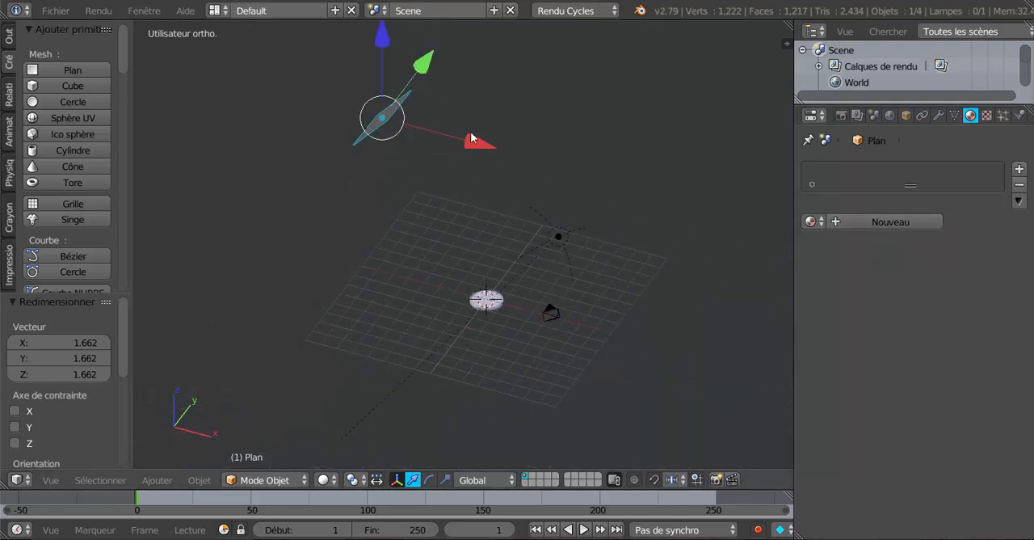
Step: Give the tilted plane a new material and set its surface shader to Emission
{"action": "left_click", "coordinate": [877, 230]}
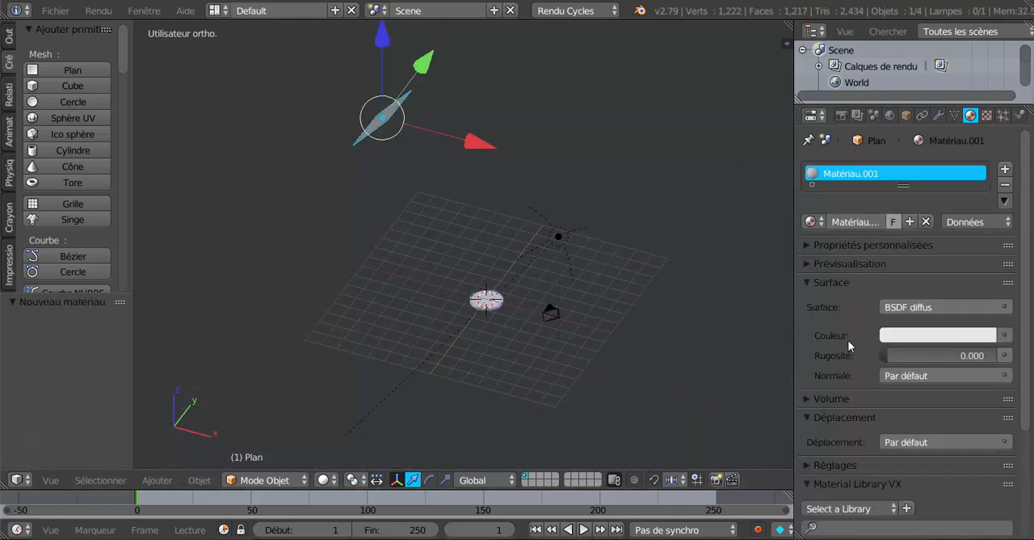
{"action": "left_click", "coordinate": [811, 264]}
{"action": "scroll", "coordinate": [851, 369], "scroll_direction": "down", "scroll_amount": 4}
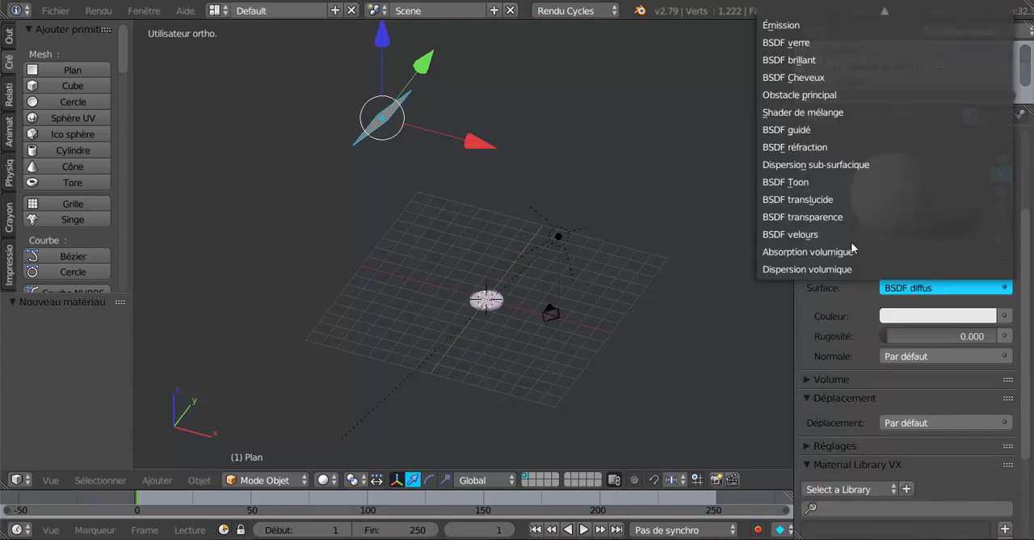
{"action": "left_click", "coordinate": [782, 28]}
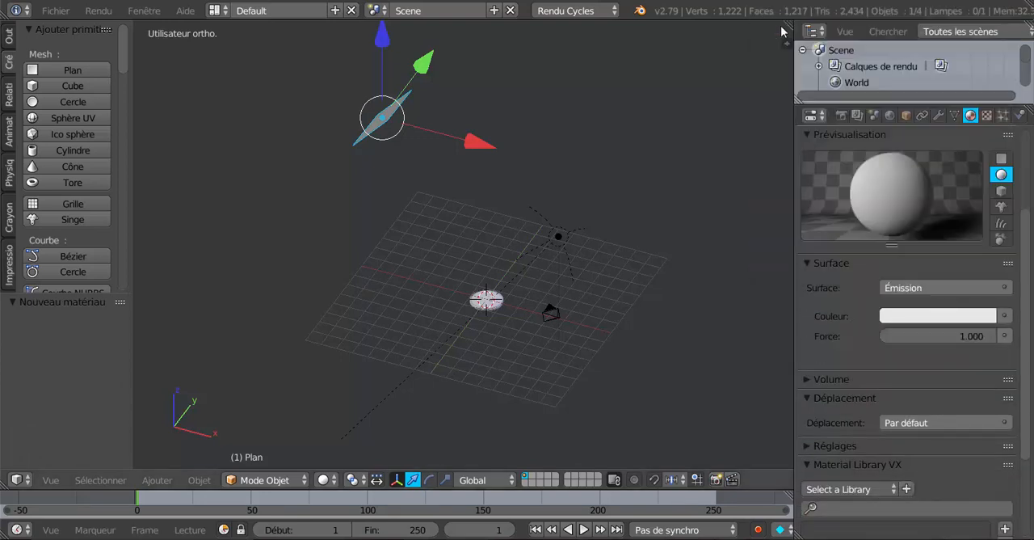
Step: Switch the 3D view to rendered shading and frame the disc up close
{"action": "left_click", "coordinate": [327, 479]}
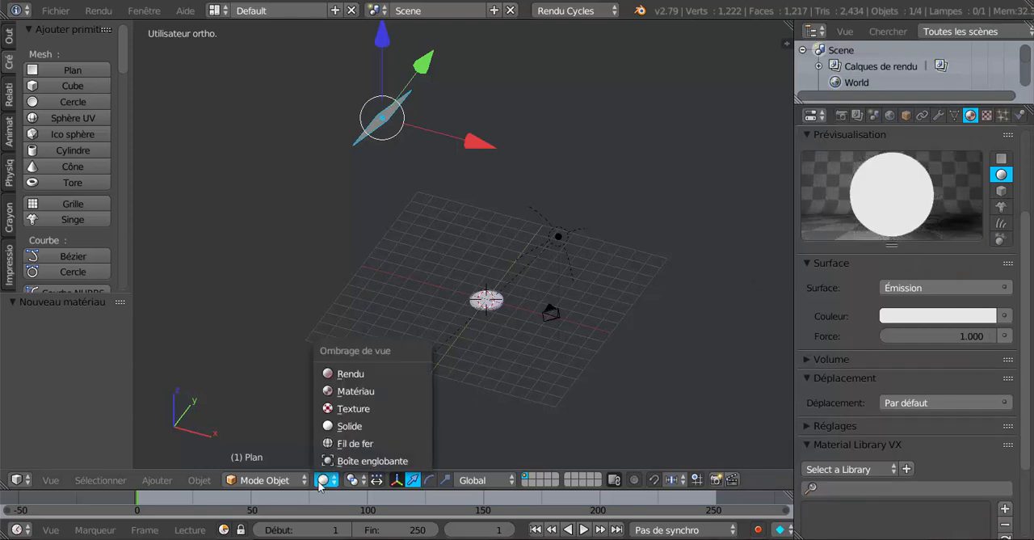
{"action": "left_click", "coordinate": [343, 374]}
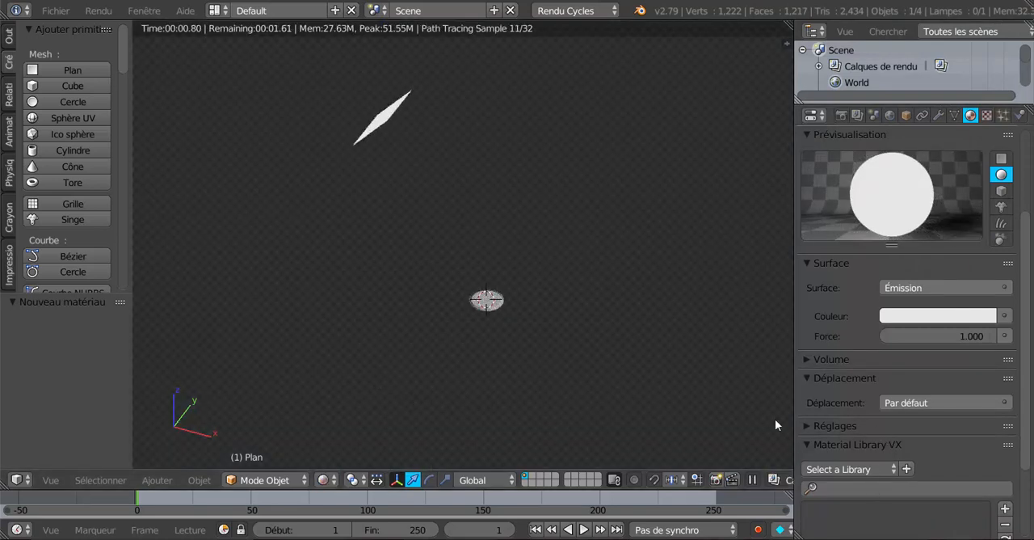
{"action": "scroll", "coordinate": [693, 412], "scroll_direction": "up", "scroll_amount": 5}
{"action": "middle_click_drag", "start_coordinate": [687, 421], "coordinate": [635, 307], "text": "shift"}
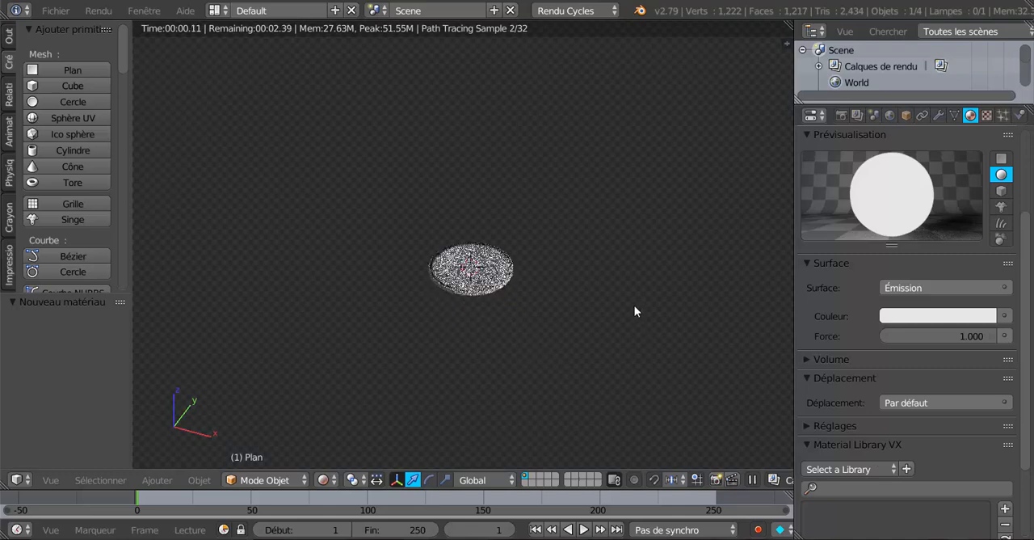
{"action": "scroll", "coordinate": [635, 311], "scroll_direction": "up", "scroll_amount": 4}
Step: Set the emission strength of the plane's material to 1.8
{"action": "scroll", "coordinate": [971, 449], "scroll_direction": "down", "scroll_amount": 2}
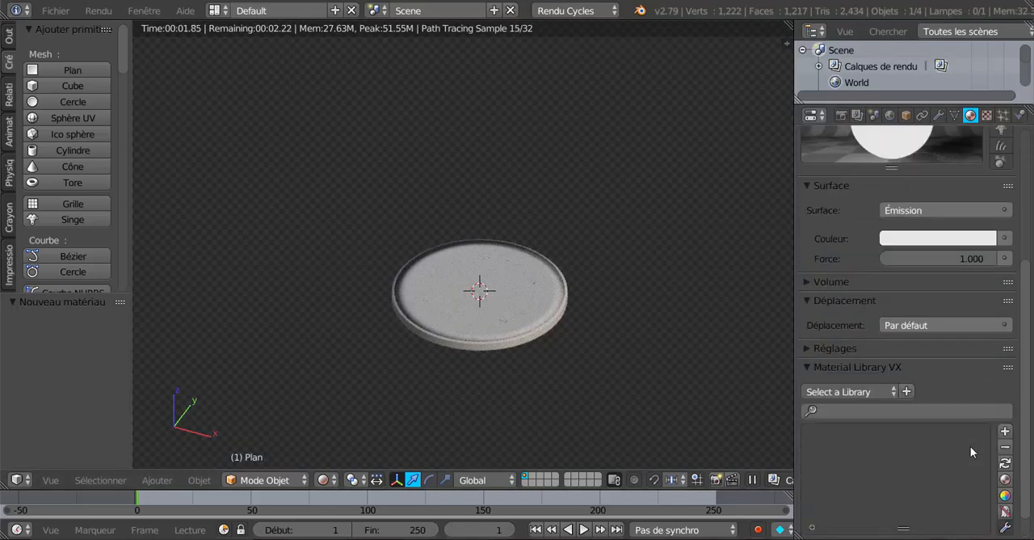
{"action": "scroll", "coordinate": [964, 430], "scroll_direction": "up", "scroll_amount": 2}
{"action": "left_click_drag", "start_coordinate": [970, 338], "coordinate": [1023, 337]}
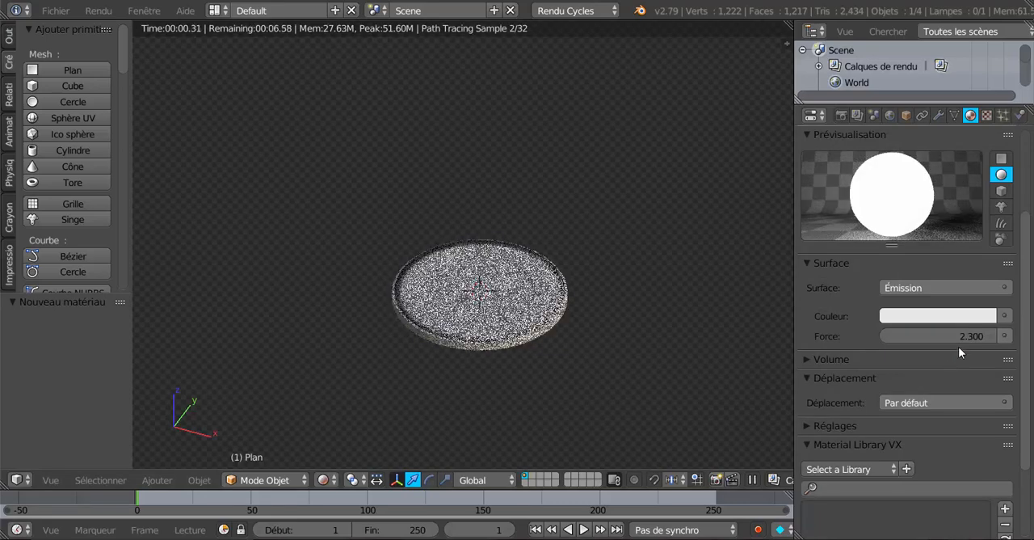
{"action": "mouse_move", "coordinate": [959, 338]}
{"action": "left_mouse_down"}
{"action": "mouse_move", "coordinate": [929, 339]}
{"action": "mouse_move", "coordinate": [951, 353]}
{"action": "left_mouse_up"}
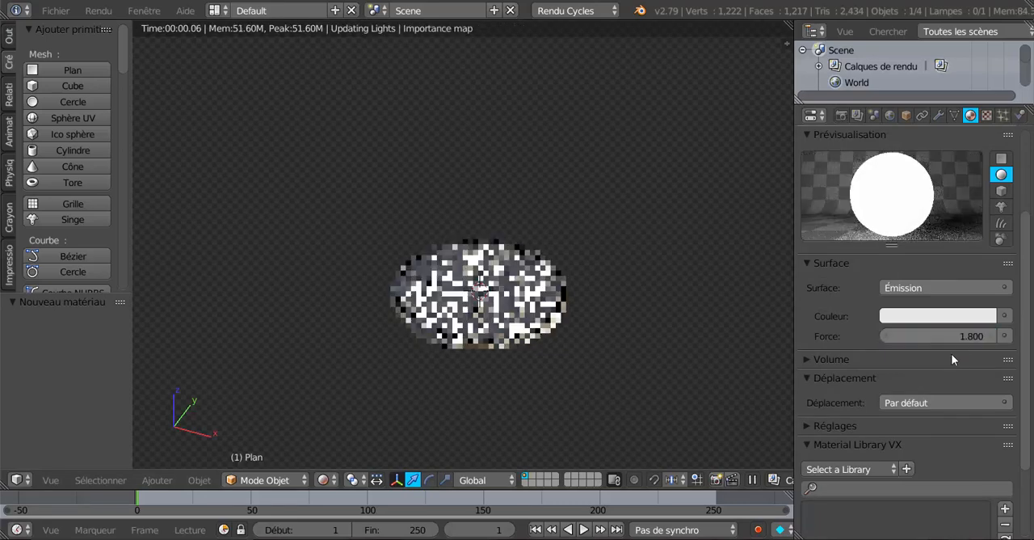
Step: Select the disc and set the Metallic value of its Principled BSDF material to 1
{"action": "scroll", "coordinate": [665, 430], "scroll_direction": "up", "scroll_amount": 3}
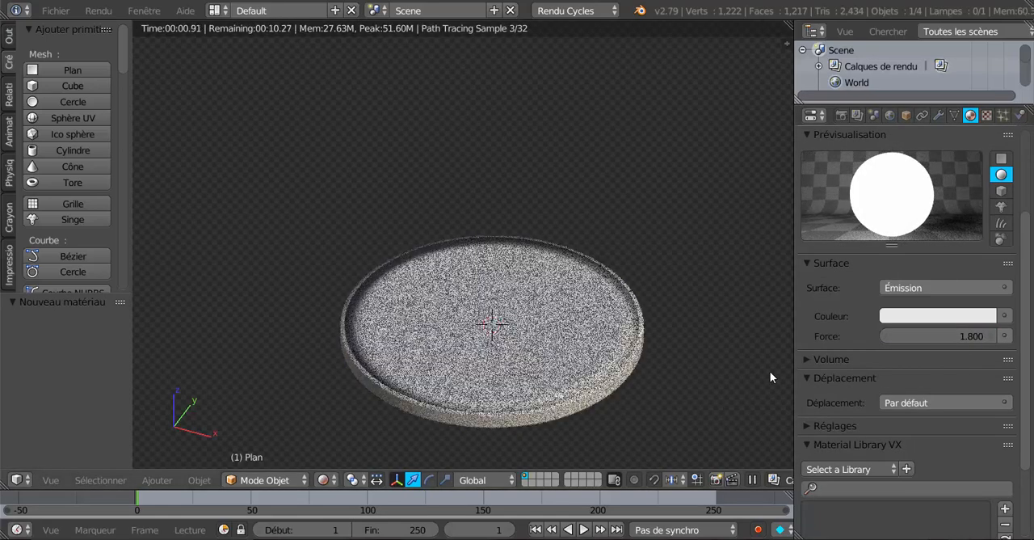
{"action": "middle_click_drag", "start_coordinate": [745, 378], "coordinate": [616, 310], "text": "shift"}
{"action": "right_click", "coordinate": [566, 301]}
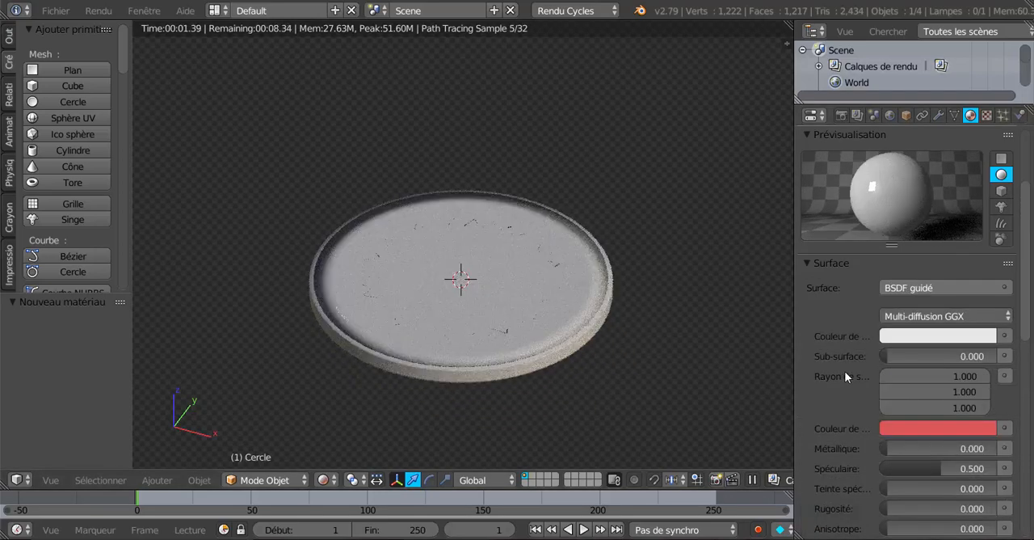
{"action": "scroll", "coordinate": [844, 371], "scroll_direction": "down", "scroll_amount": 3}
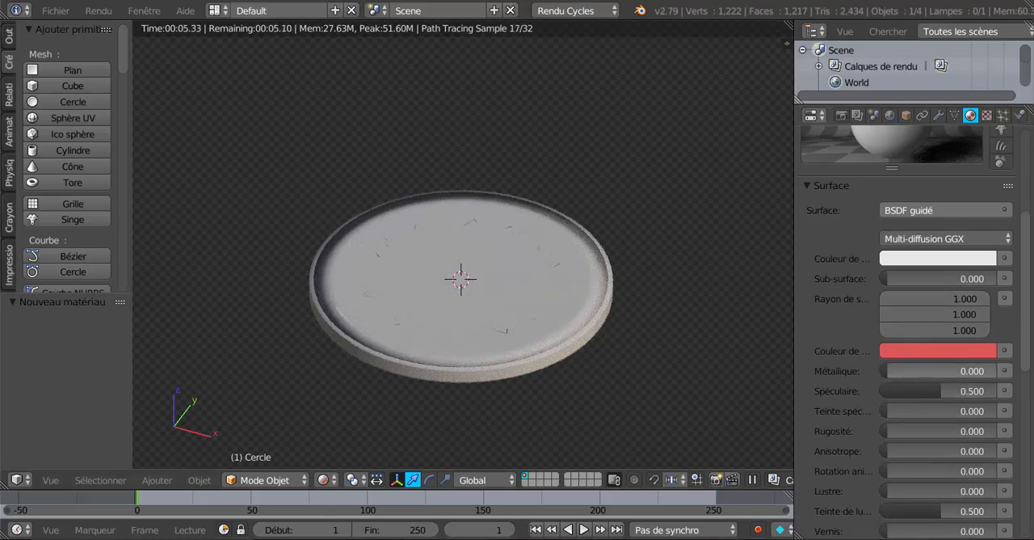
{"action": "left_click_drag", "start_coordinate": [921, 371], "coordinate": [994, 371]}
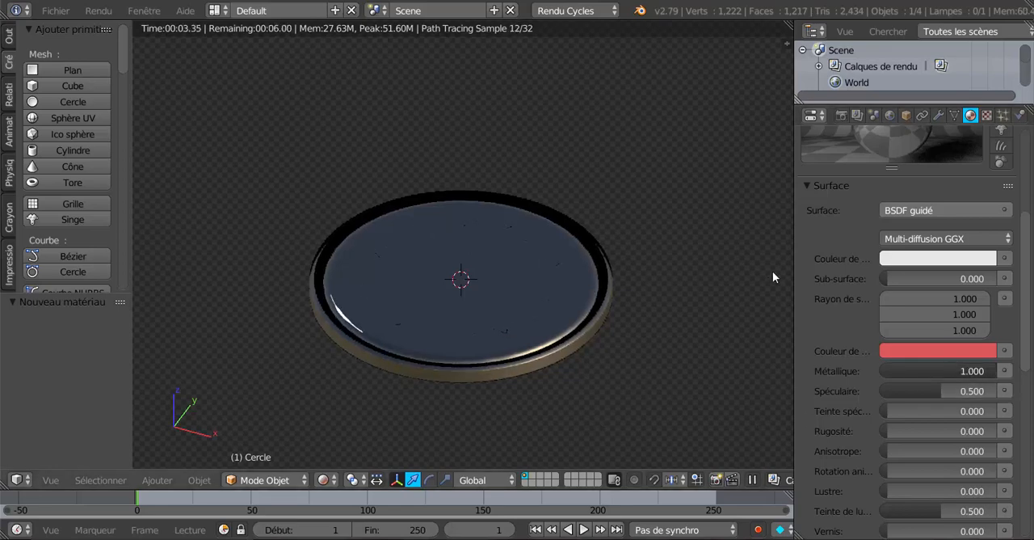
Step: Examine how the light plane and lamp reflect on the metallic disc from several viewing angles
{"action": "scroll", "coordinate": [833, 294], "scroll_direction": "up", "scroll_amount": 2}
{"action": "middle_click_drag", "start_coordinate": [683, 373], "coordinate": [552, 345]}
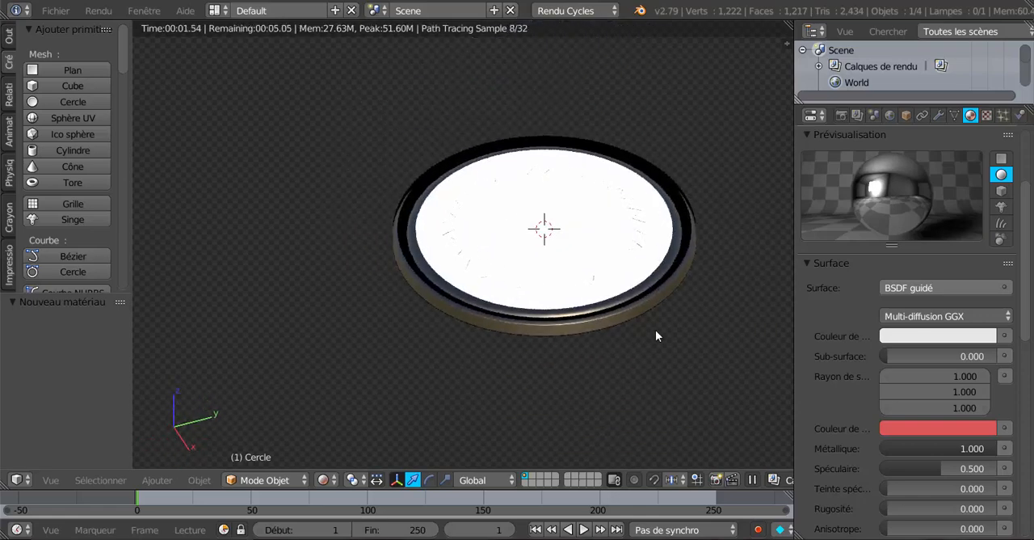
{"action": "middle_click_drag", "start_coordinate": [655, 330], "coordinate": [589, 377], "text": "shift"}
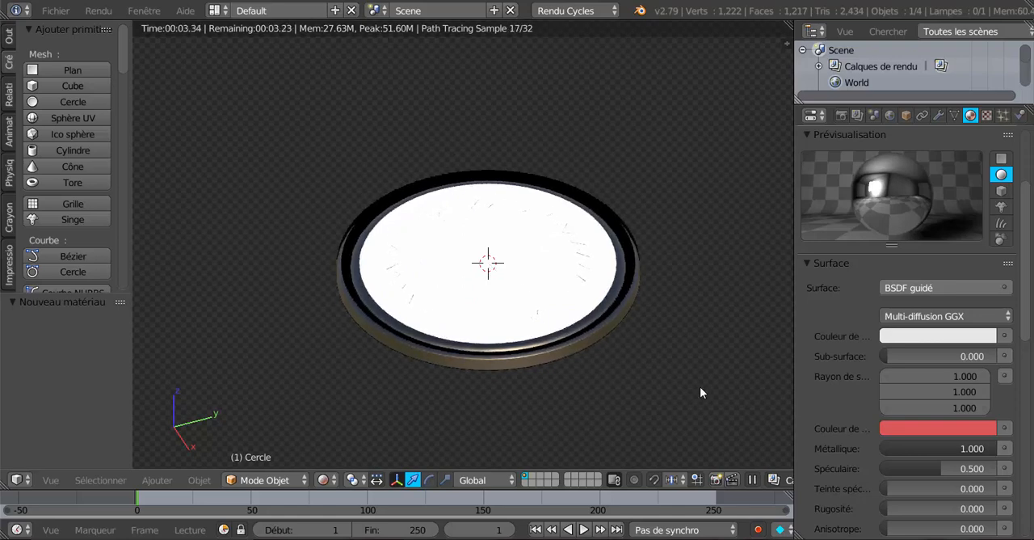
{"action": "middle_click_drag", "start_coordinate": [700, 386], "coordinate": [530, 337]}
{"action": "scroll", "coordinate": [530, 336], "scroll_direction": "up", "scroll_amount": 3}
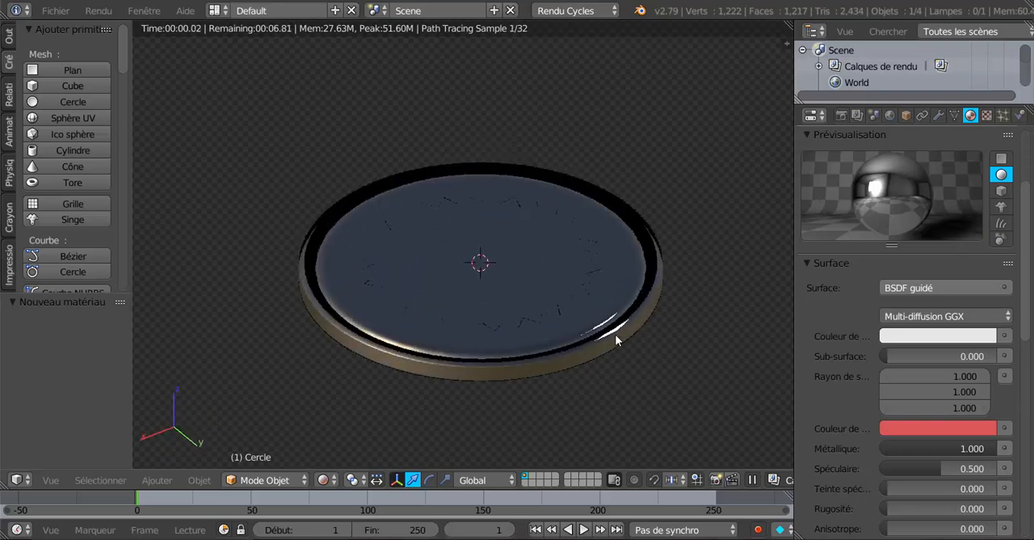
{"action": "mouse_move", "coordinate": [655, 391]}
{"action": "middle_mouse_down"}
{"action": "mouse_move", "coordinate": [644, 398]}
{"action": "mouse_move", "coordinate": [648, 382]}
{"action": "middle_mouse_up"}
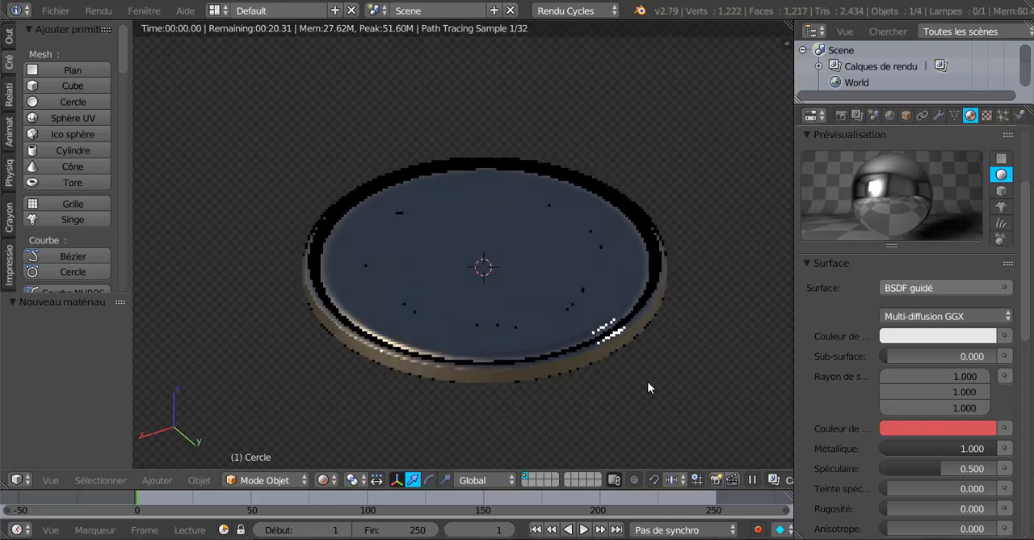
Step: Change the disc material's base colour to red and raise its Subsurface value to about 0.49
{"action": "left_click", "coordinate": [947, 338]}
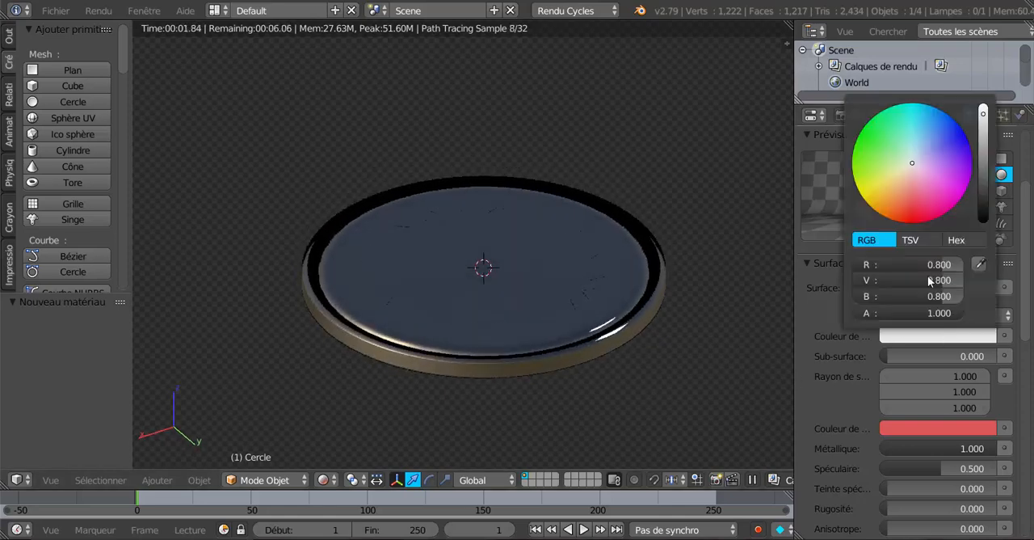
{"action": "left_click", "coordinate": [914, 216]}
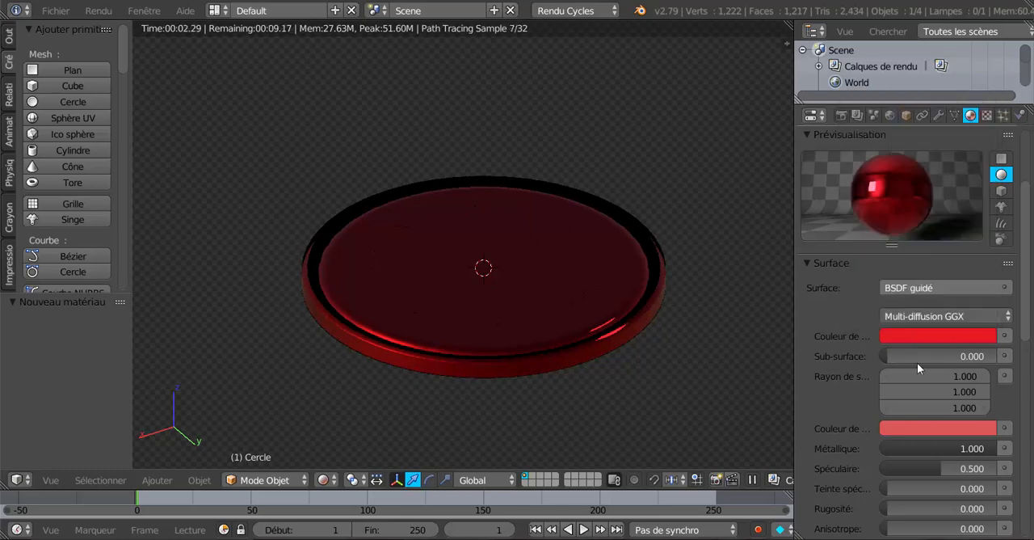
{"action": "middle_click_drag", "start_coordinate": [737, 407], "coordinate": [671, 390], "text": "shift"}
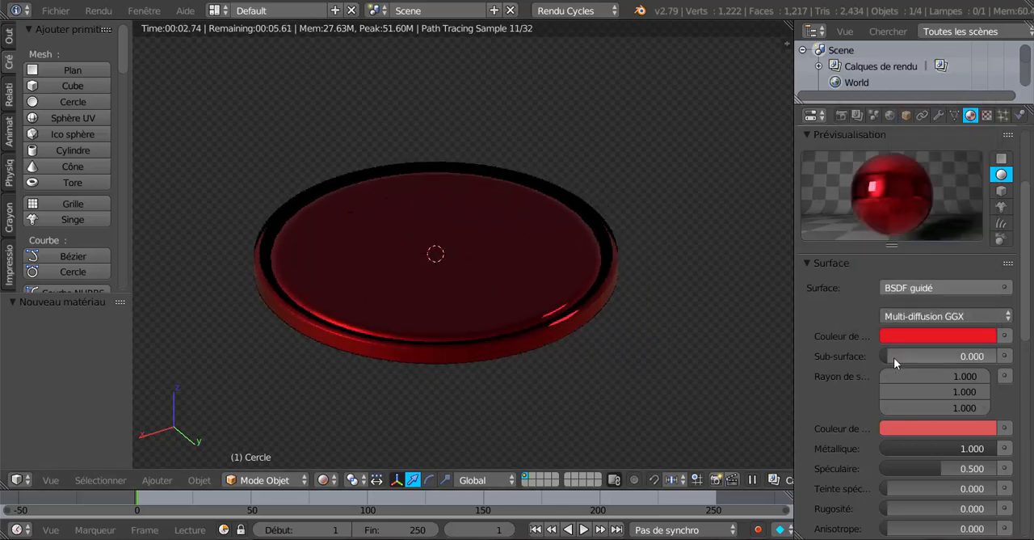
{"action": "left_click_drag", "start_coordinate": [889, 356], "coordinate": [943, 355]}
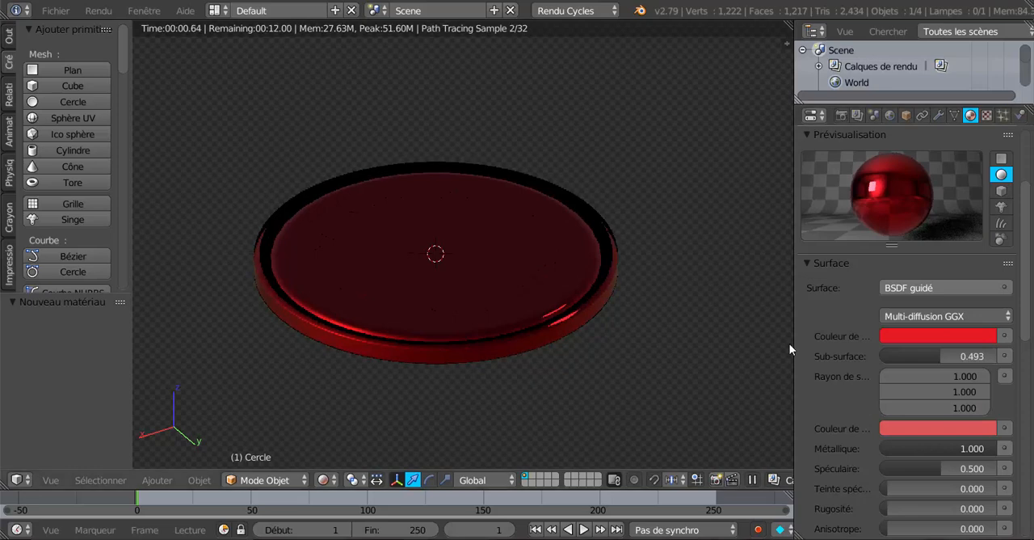
Step: Widen the properties area, set the disc's subsurface colour to blue and reduce Metallic to about 0.49
{"action": "left_click_drag", "start_coordinate": [795, 340], "coordinate": [712, 340]}
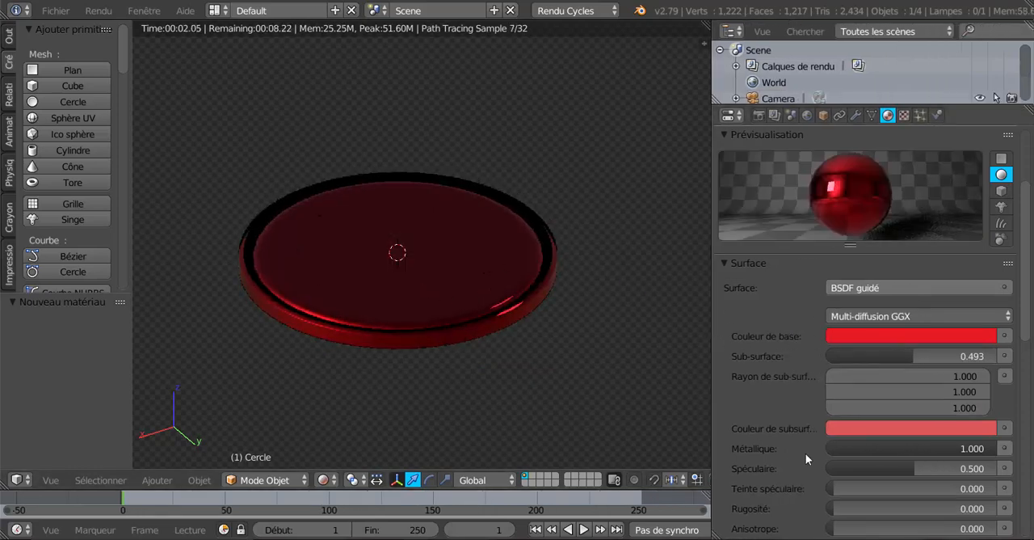
{"action": "left_click", "coordinate": [910, 429]}
{"action": "left_click", "coordinate": [954, 224]}
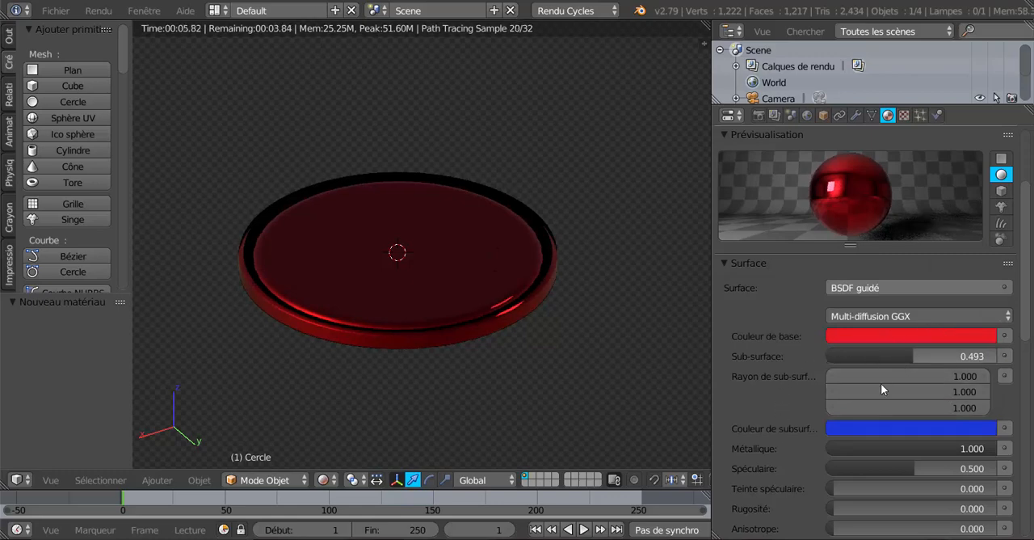
{"action": "left_click_drag", "start_coordinate": [980, 445], "coordinate": [895, 447]}
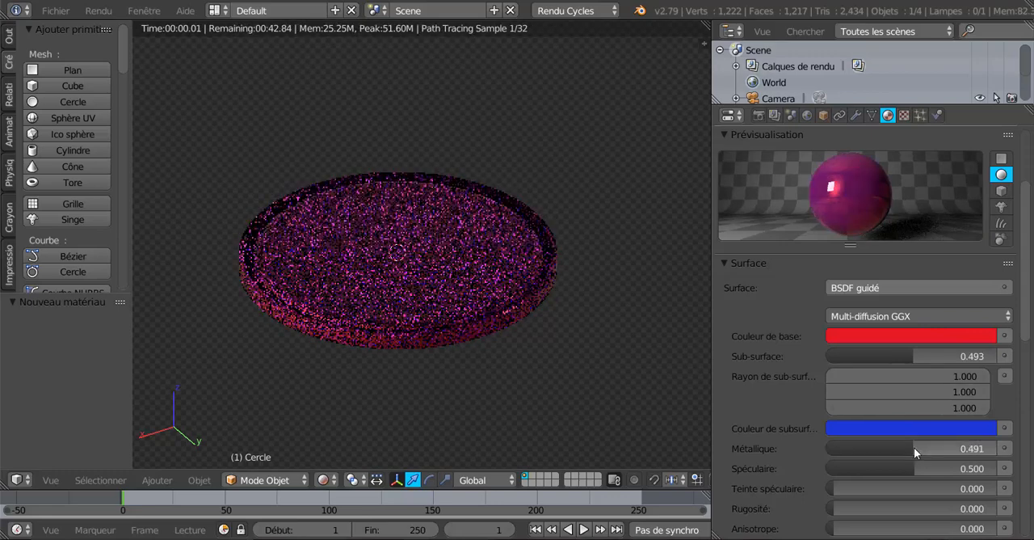
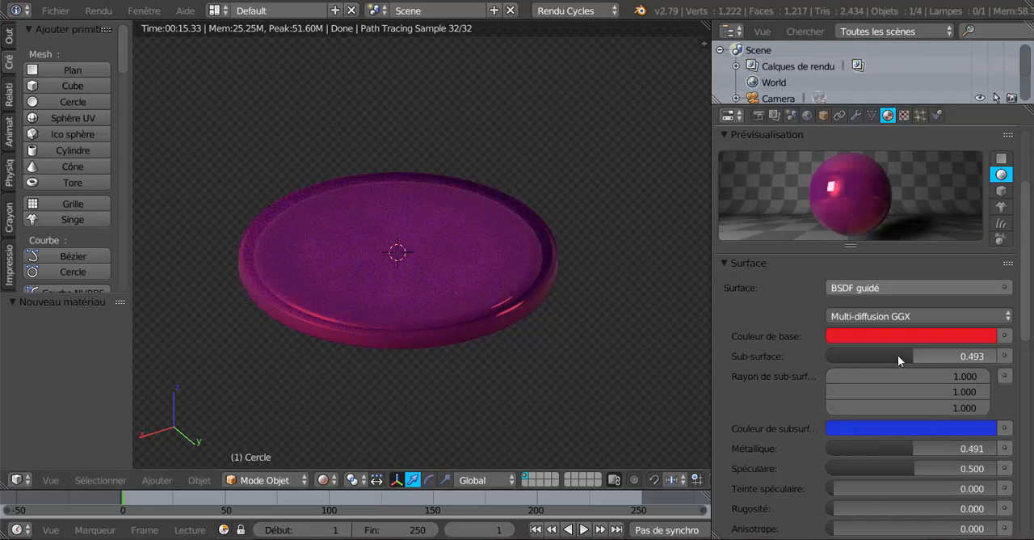
Step: Try a Subsurface value of about 0.95 on the disc material, set it back to 0 and raise Metallic to about 0.957
{"action": "left_click_drag", "start_coordinate": [910, 353], "coordinate": [997, 355]}
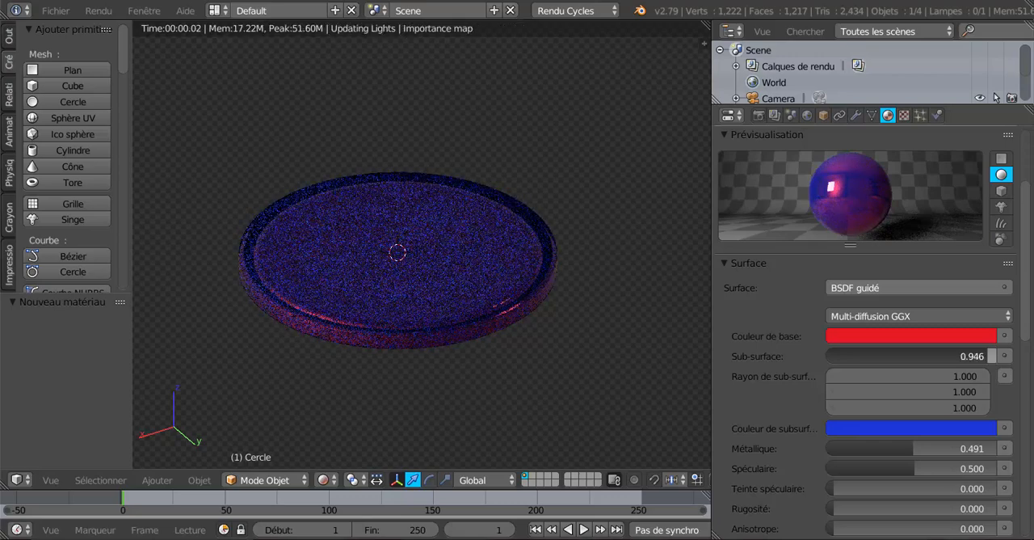
{"action": "left_click_drag", "start_coordinate": [997, 356], "coordinate": [833, 355]}
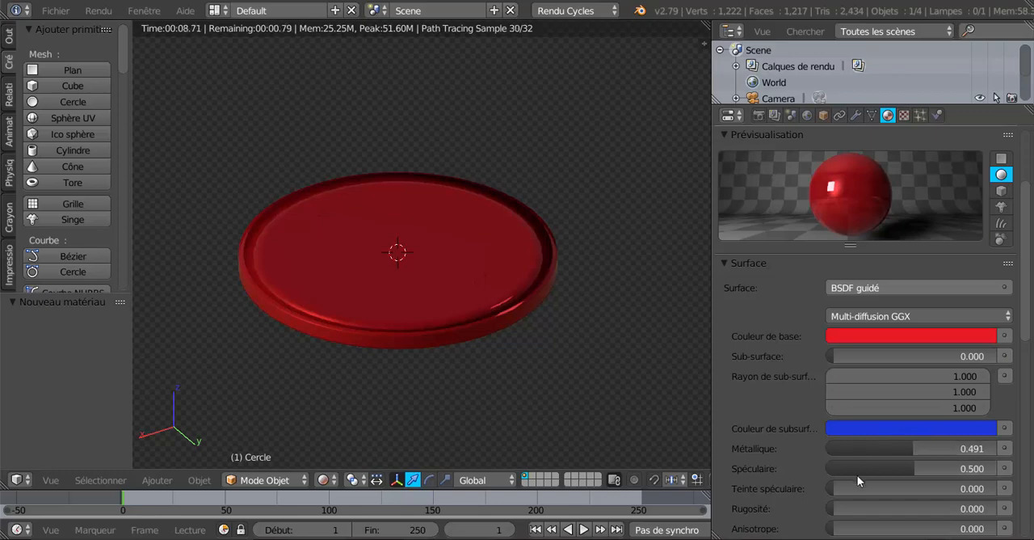
{"action": "left_click_drag", "start_coordinate": [914, 448], "coordinate": [993, 448]}
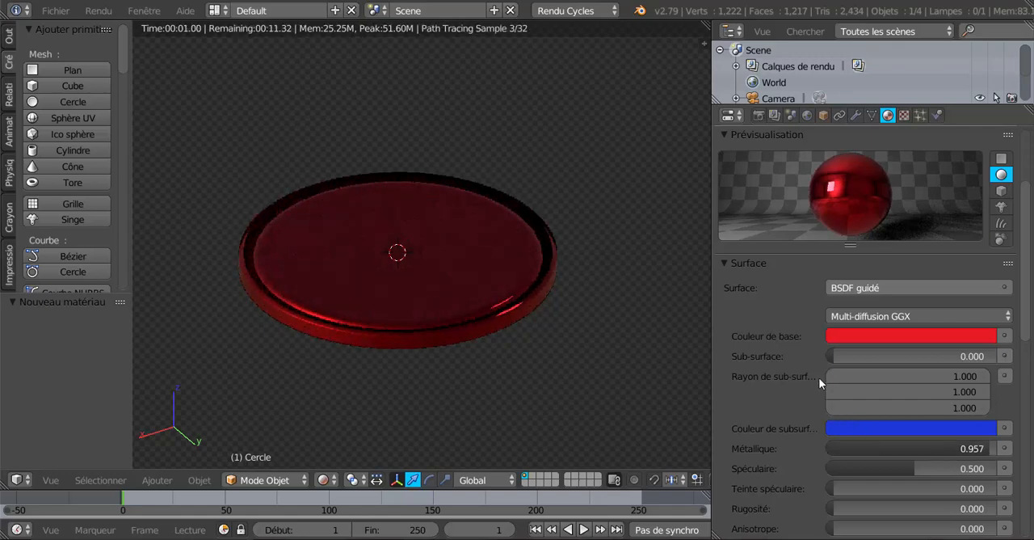
Step: Set the disc material's Anisotropic value to 1 and its Anisotropic Rotation to about 0.383
{"action": "scroll", "coordinate": [816, 377], "scroll_direction": "down", "scroll_amount": 3}
{"action": "scroll", "coordinate": [807, 376], "scroll_direction": "down", "scroll_amount": 2}
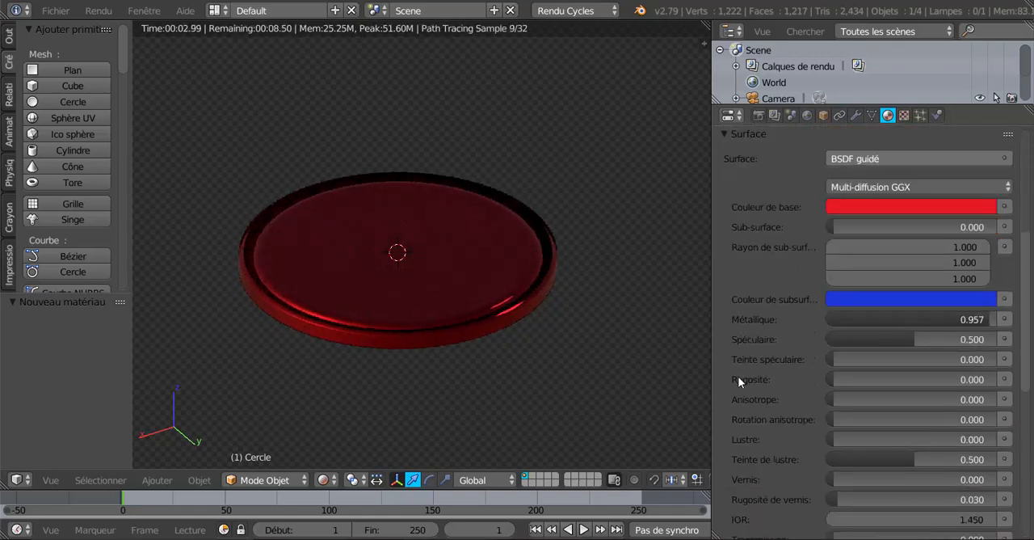
{"action": "scroll", "coordinate": [751, 400], "scroll_direction": "down", "scroll_amount": 2}
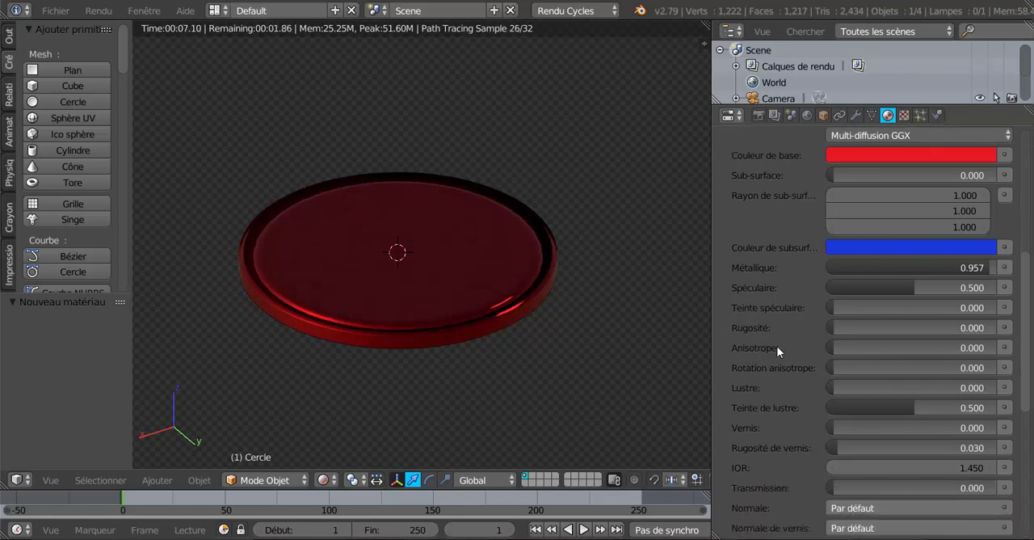
{"action": "left_click_drag", "start_coordinate": [832, 348], "coordinate": [996, 348]}
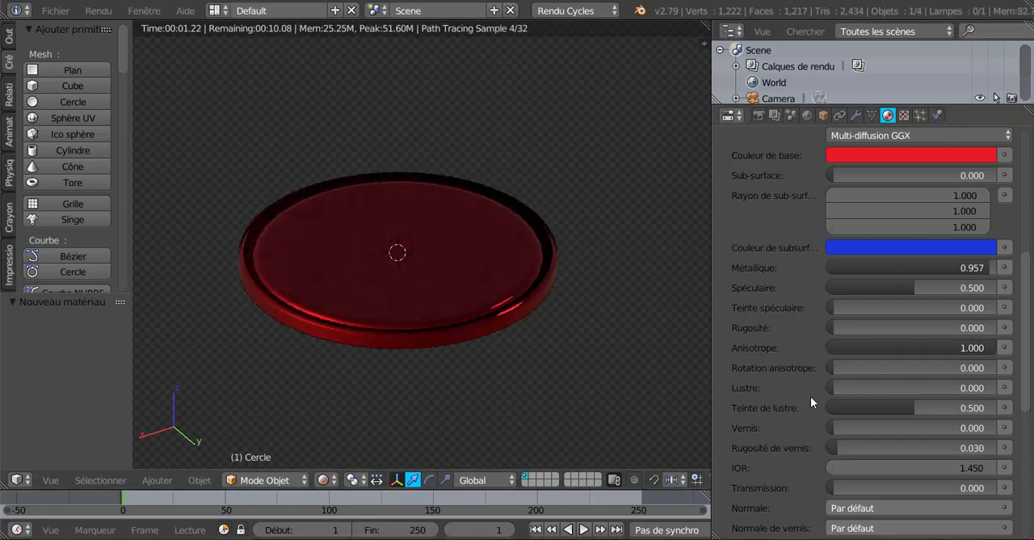
{"action": "left_click_drag", "start_coordinate": [833, 367], "coordinate": [886, 365]}
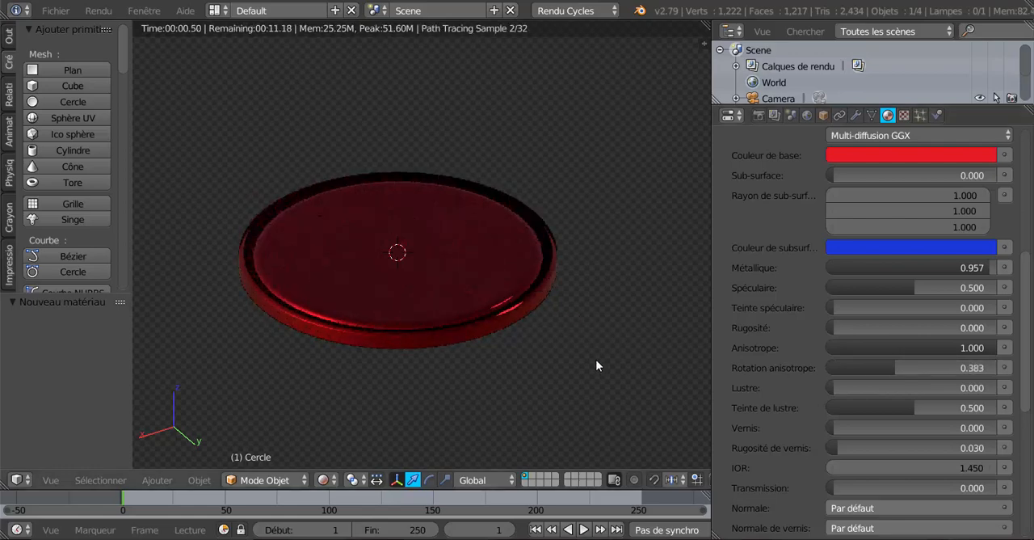
Step: Raise the disc material's Roughness to about 0.402 and check the anisotropic reflections from another angle
{"action": "middle_click_drag", "start_coordinate": [595, 363], "coordinate": [595, 397]}
{"action": "middle_click_drag", "start_coordinate": [638, 293], "coordinate": [583, 340]}
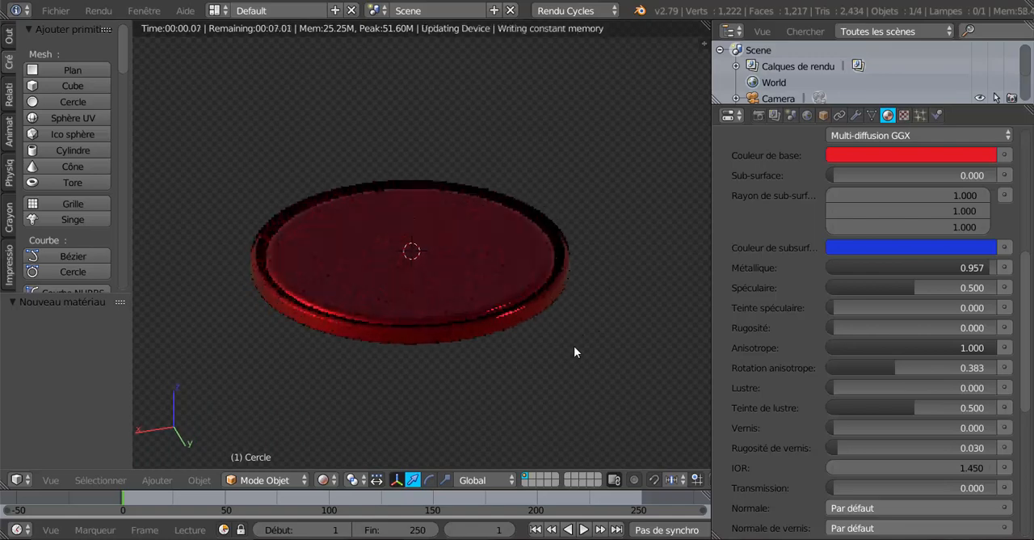
{"action": "scroll", "coordinate": [573, 345], "scroll_direction": "up", "scroll_amount": 2}
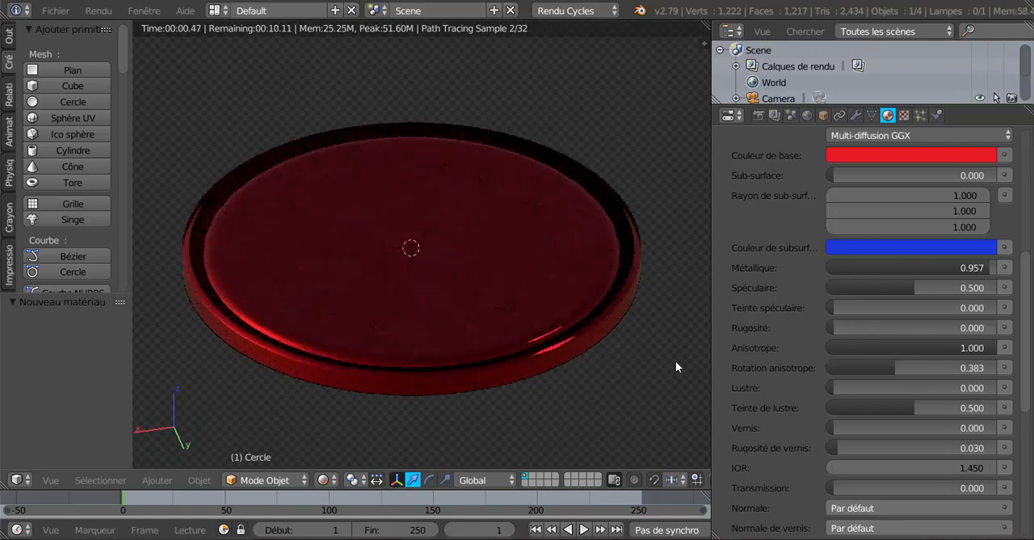
{"action": "left_click_drag", "start_coordinate": [836, 329], "coordinate": [898, 329]}
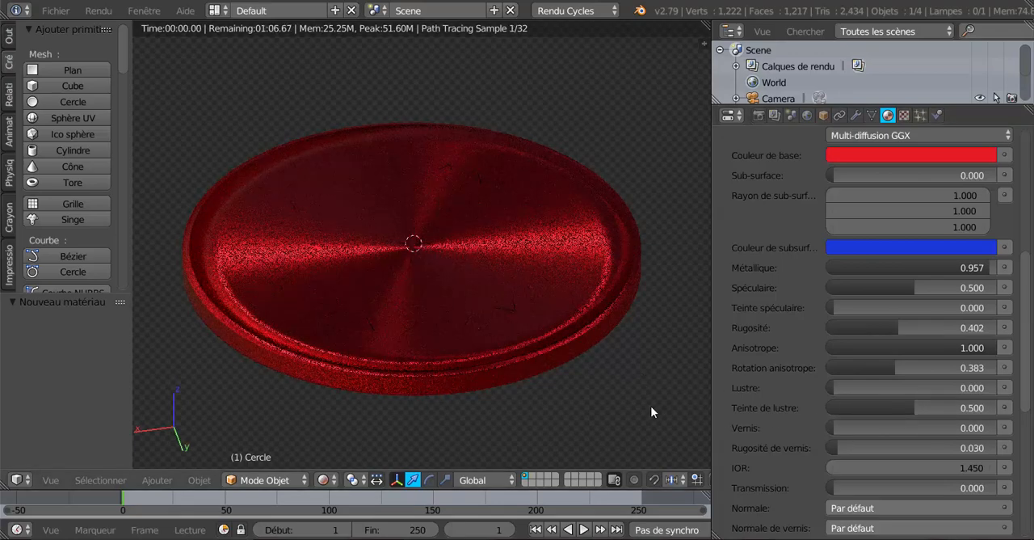
{"action": "middle_click_drag", "start_coordinate": [650, 406], "coordinate": [476, 350]}
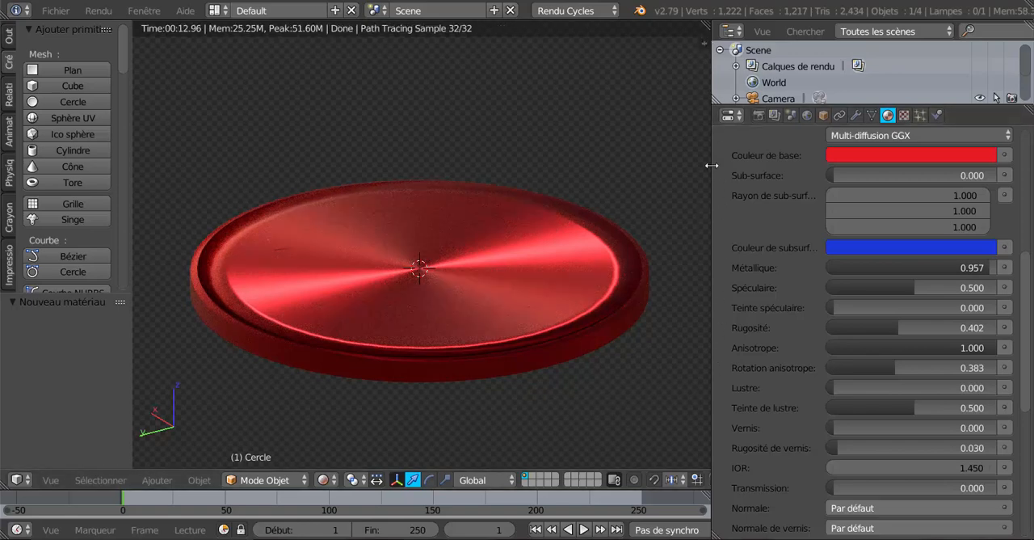
Step: Narrow the properties area, split the 3D view and turn the new area into a widened node editor
{"action": "left_click_drag", "start_coordinate": [718, 165], "coordinate": [924, 171]}
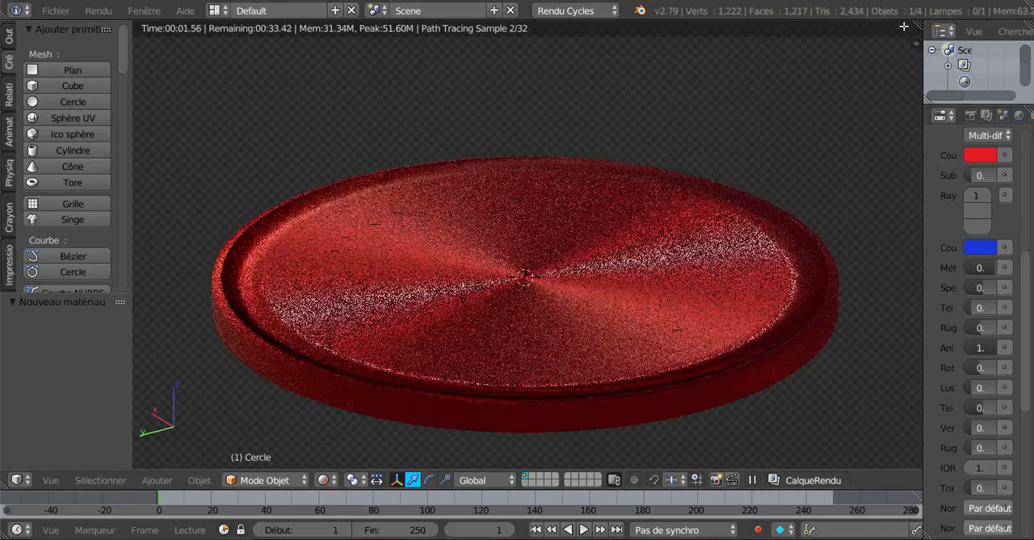
{"action": "left_click_drag", "start_coordinate": [918, 24], "coordinate": [723, 56]}
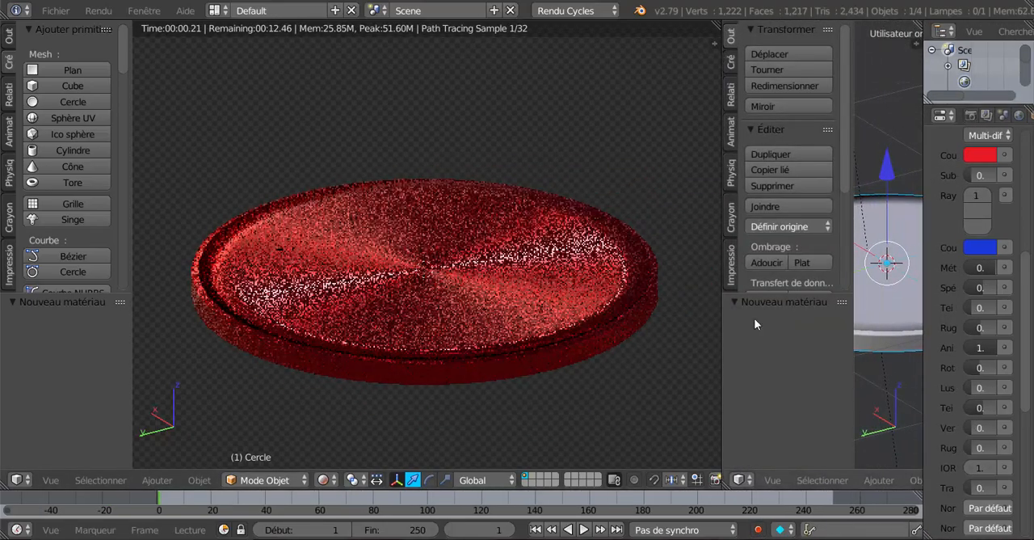
{"action": "left_click", "coordinate": [741, 479]}
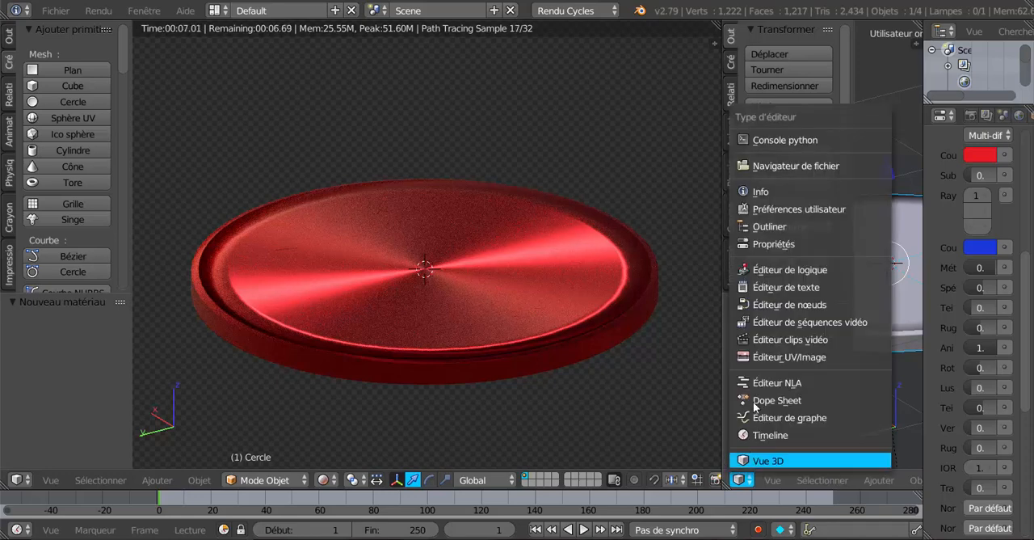
{"action": "left_click", "coordinate": [769, 305]}
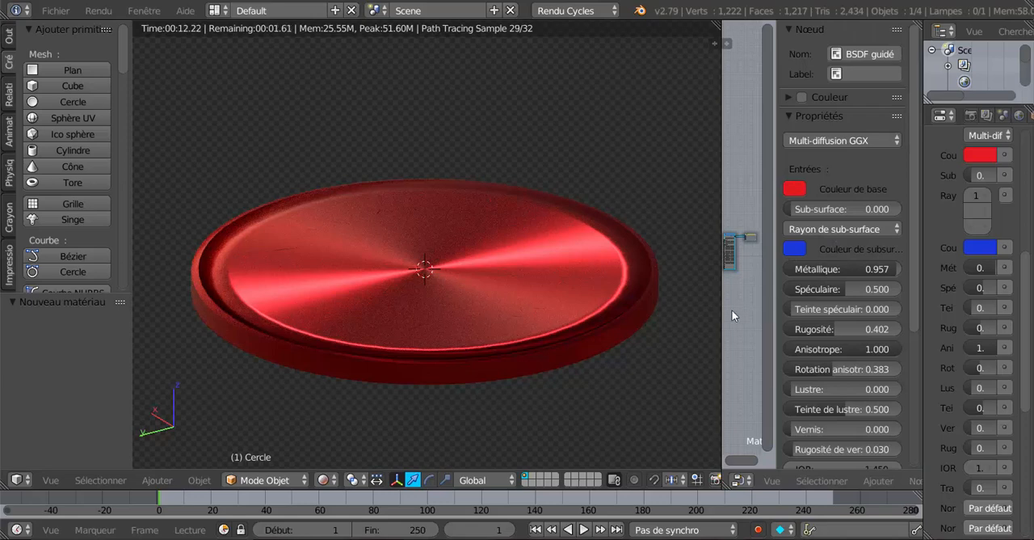
{"action": "left_click_drag", "start_coordinate": [725, 309], "coordinate": [564, 310]}
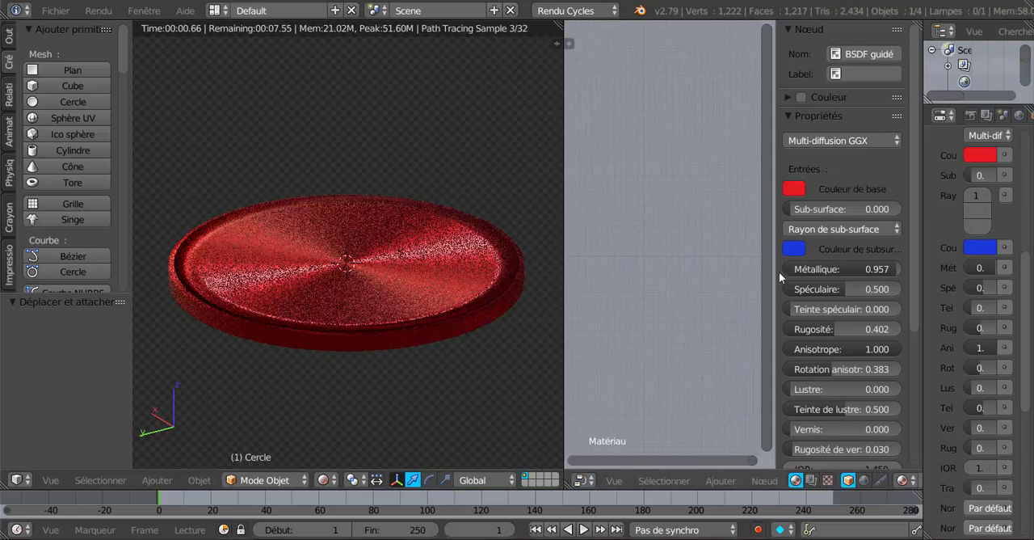
{"action": "left_click_drag", "start_coordinate": [776, 274], "coordinate": [736, 303]}
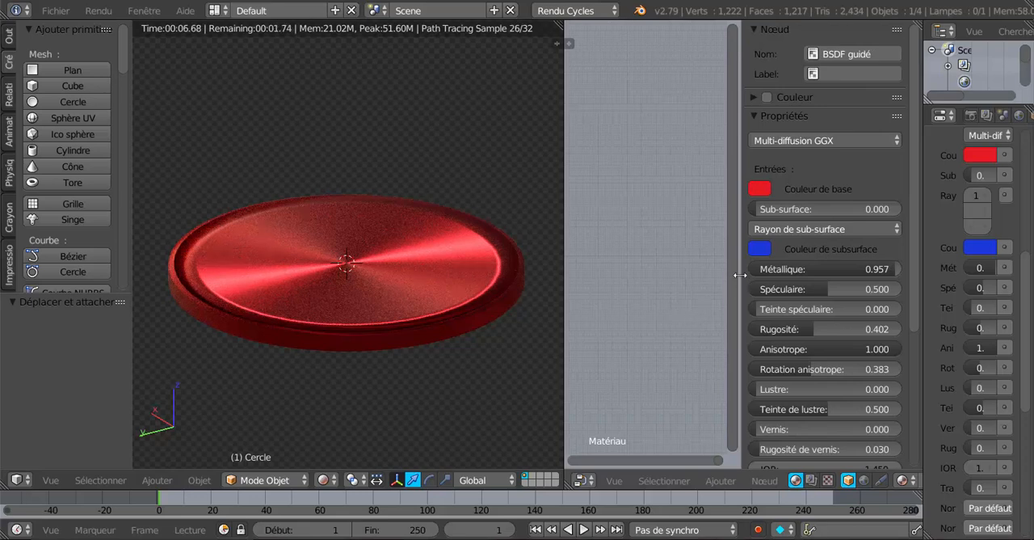
{"action": "mouse_move", "coordinate": [740, 274]}
{"action": "left_mouse_down"}
{"action": "mouse_move", "coordinate": [752, 275]}
{"action": "mouse_move", "coordinate": [742, 275]}
{"action": "left_mouse_up"}
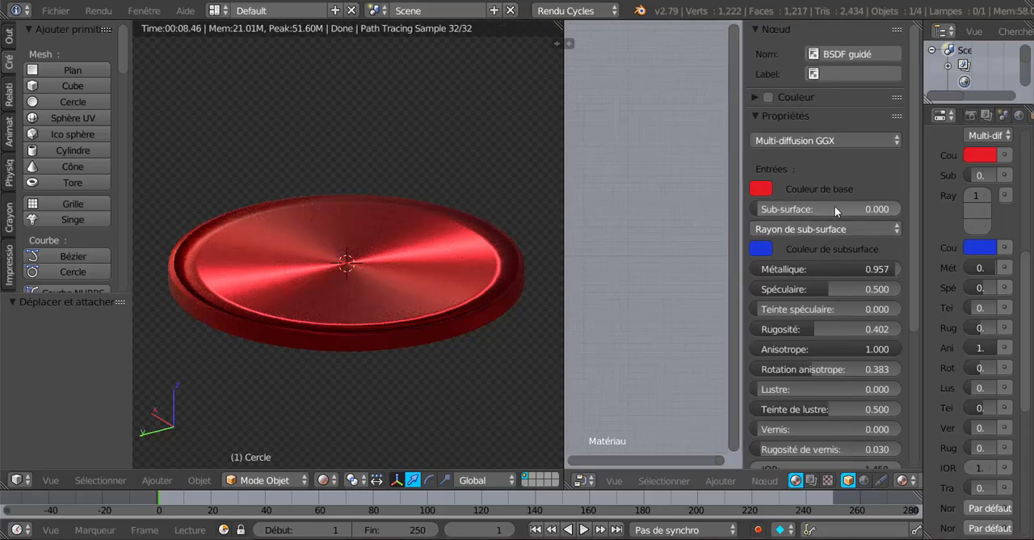
Step: Examine the Principled BSDF node's inputs and its subsurface radius values in the disc material's node graph
{"action": "scroll", "coordinate": [837, 211], "scroll_direction": "down", "scroll_amount": 3}
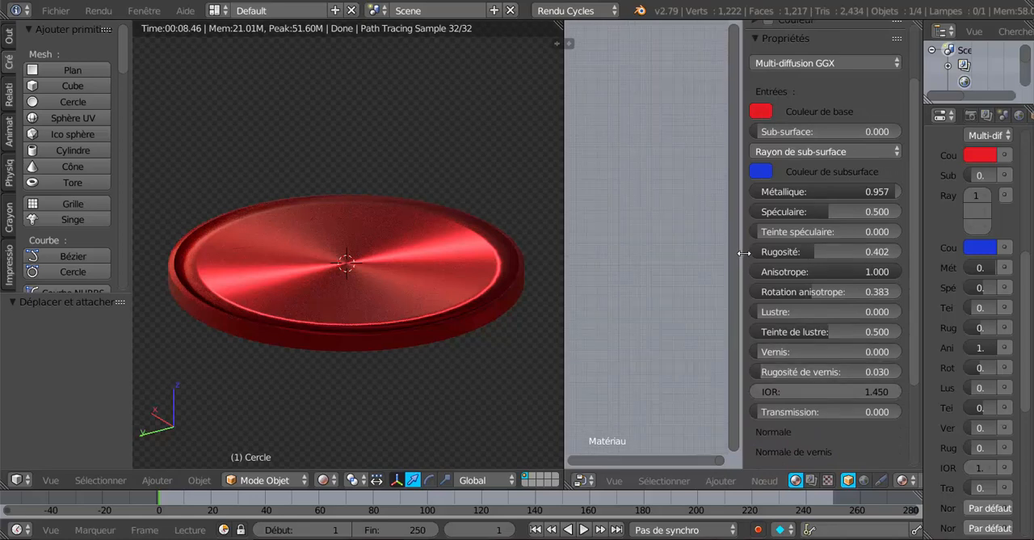
{"action": "left_click_drag", "start_coordinate": [744, 254], "coordinate": [895, 250]}
{"action": "scroll", "coordinate": [765, 291], "scroll_direction": "down", "scroll_amount": 3}
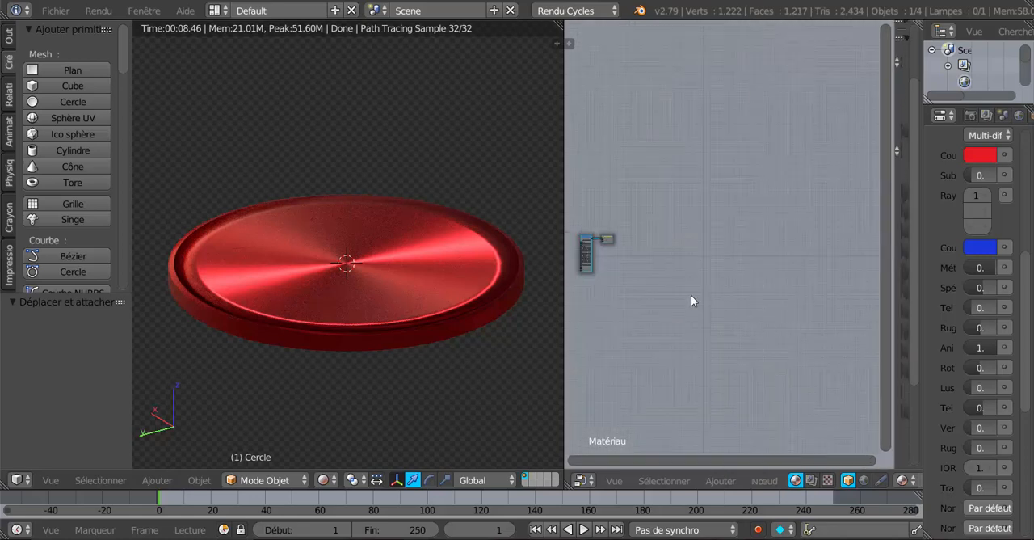
{"action": "middle_click_drag", "start_coordinate": [656, 283], "coordinate": [792, 276]}
{"action": "scroll", "coordinate": [774, 287], "scroll_direction": "up", "scroll_amount": 2}
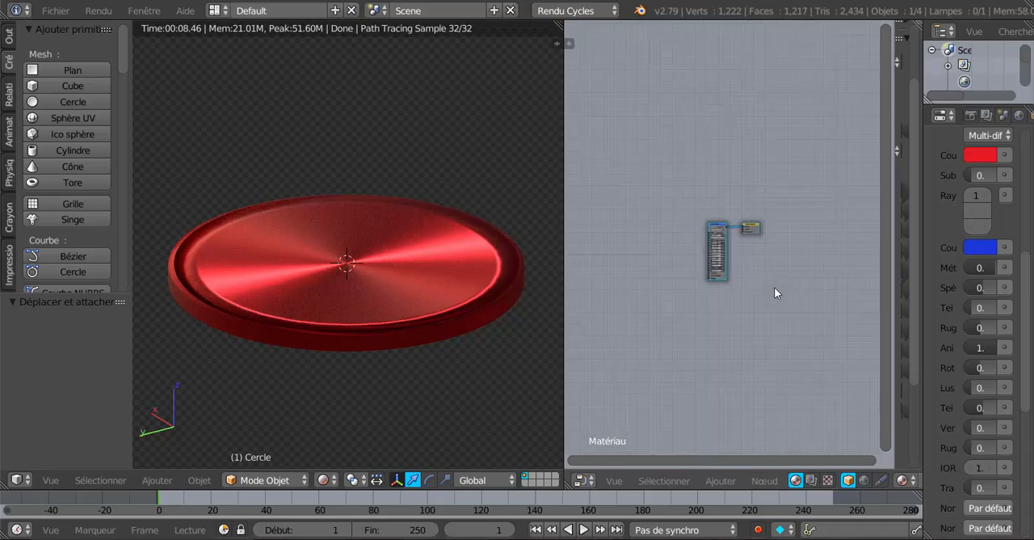
{"action": "scroll", "coordinate": [774, 289], "scroll_direction": "up", "scroll_amount": 4}
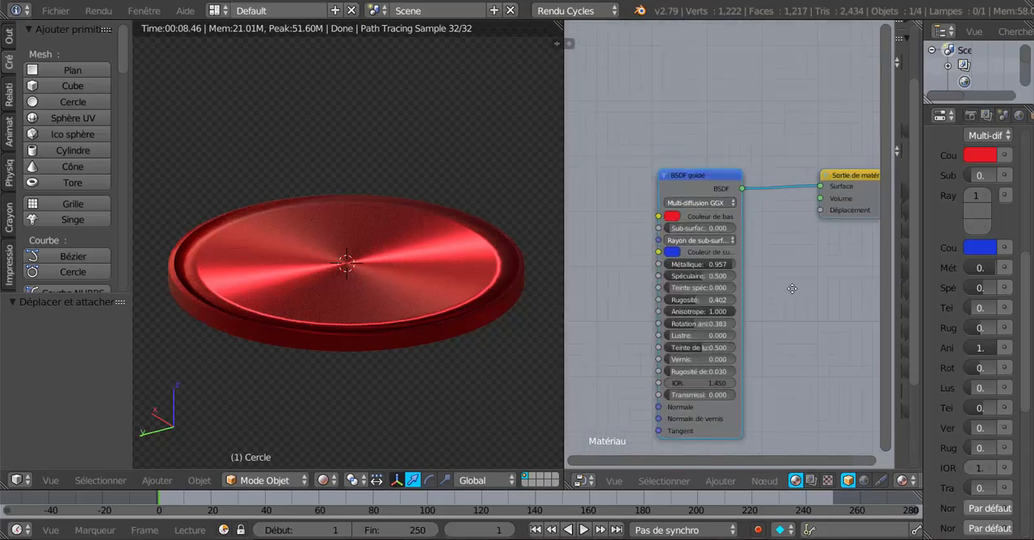
{"action": "middle_click_drag", "start_coordinate": [792, 289], "coordinate": [816, 225]}
{"action": "scroll", "coordinate": [767, 227], "scroll_direction": "up", "scroll_amount": 3}
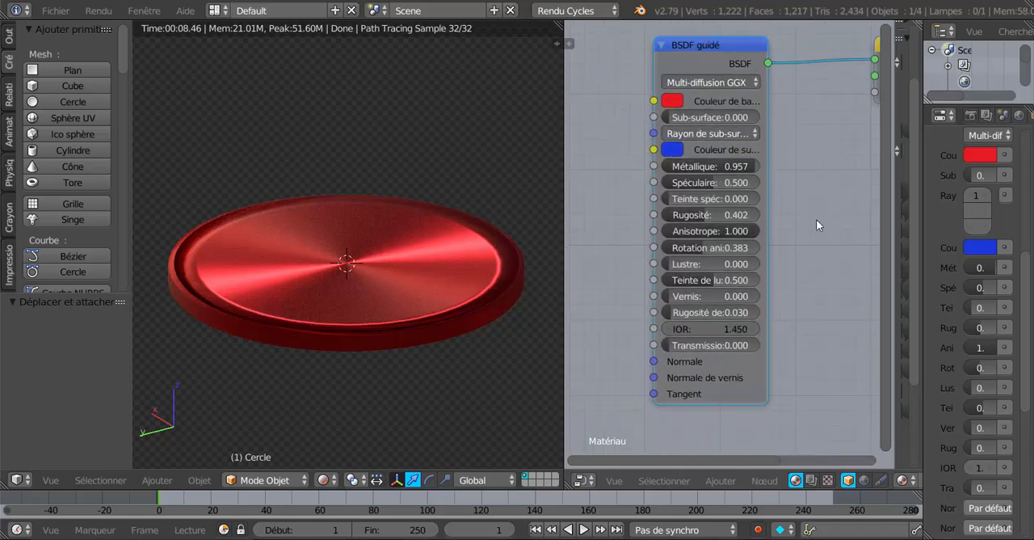
{"action": "scroll", "coordinate": [816, 225], "scroll_direction": "up", "scroll_amount": 1}
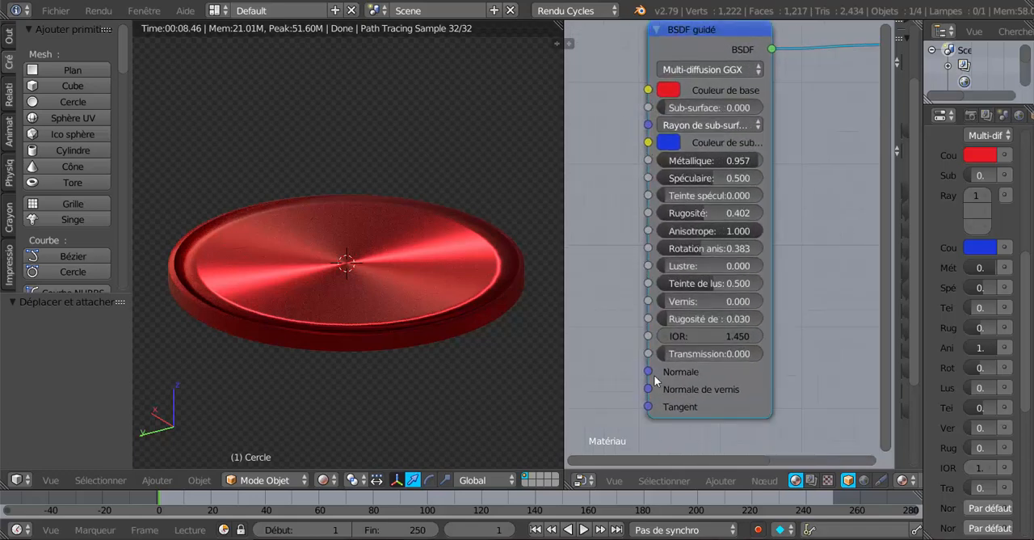
{"action": "scroll", "coordinate": [812, 257], "scroll_direction": "down", "scroll_amount": 3}
{"action": "middle_click_drag", "start_coordinate": [792, 270], "coordinate": [801, 300]}
{"action": "scroll", "coordinate": [801, 300], "scroll_direction": "up", "scroll_amount": 4}
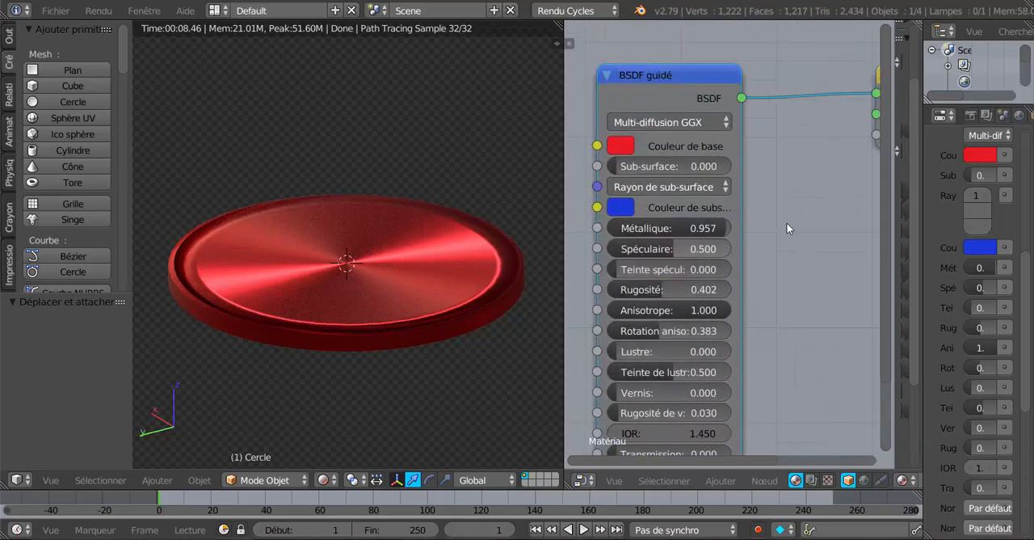
{"action": "middle_click_drag", "start_coordinate": [792, 230], "coordinate": [832, 279]}
{"action": "scroll", "coordinate": [743, 289], "scroll_direction": "up", "scroll_amount": 2}
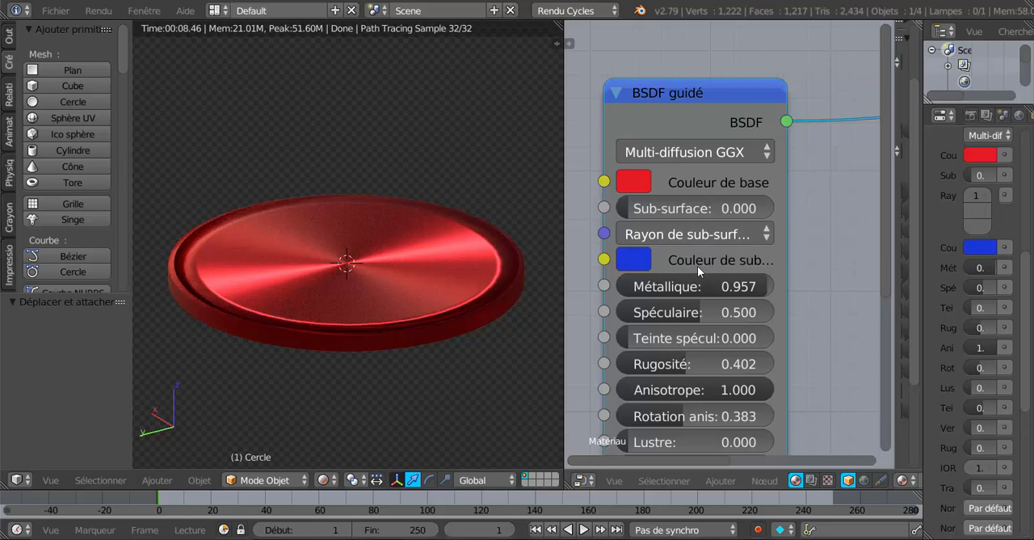
{"action": "left_click", "coordinate": [693, 235]}
{"action": "scroll", "coordinate": [842, 246], "scroll_direction": "down", "scroll_amount": 4}
{"action": "middle_click_drag", "start_coordinate": [806, 287], "coordinate": [782, 264]}
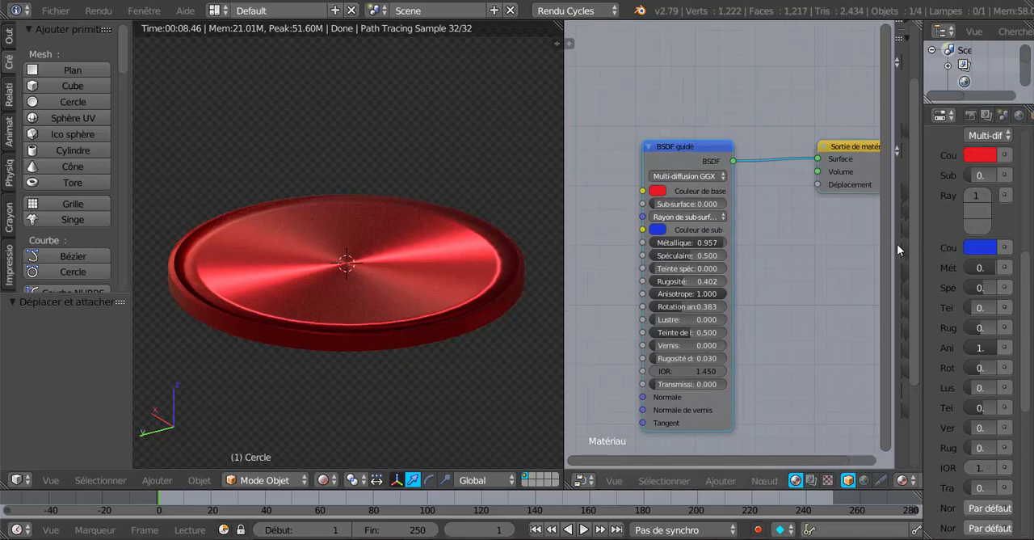
Step: Widen the node sidebar, merge the node editor back into the 3D view and widen the properties area
{"action": "left_click_drag", "start_coordinate": [894, 249], "coordinate": [702, 290]}
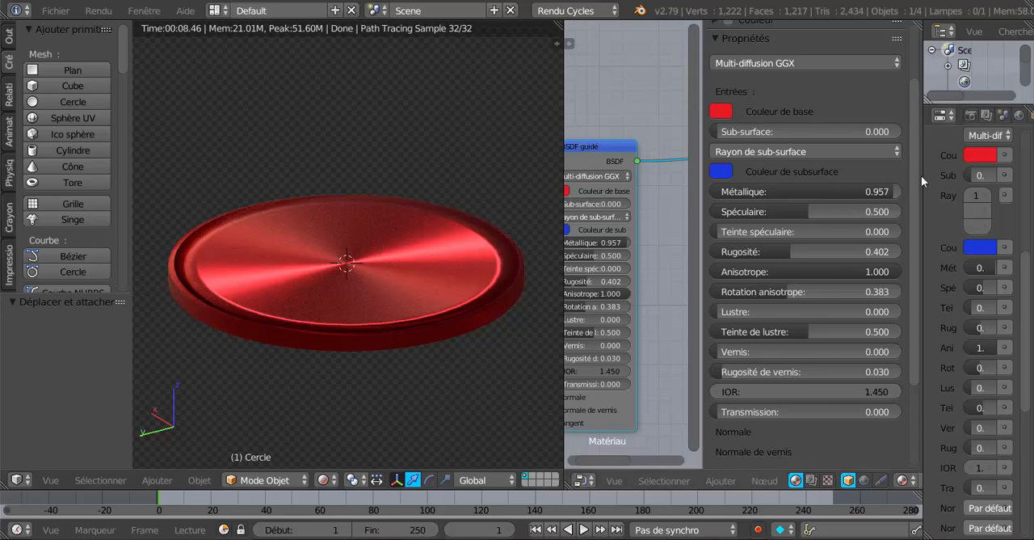
{"action": "left_click_drag", "start_coordinate": [921, 176], "coordinate": [900, 202]}
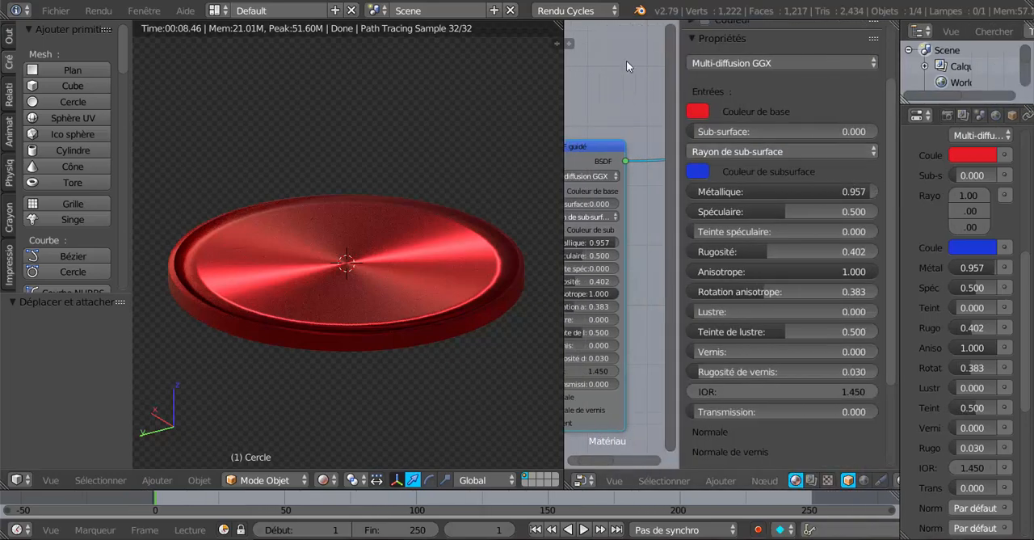
{"action": "left_click_drag", "start_coordinate": [561, 24], "coordinate": [612, 55]}
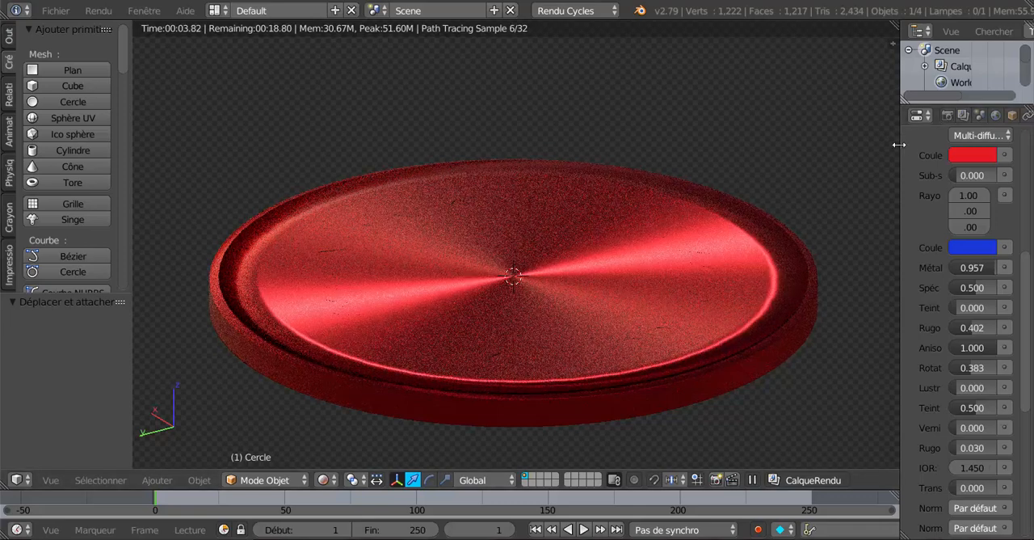
{"action": "left_click_drag", "start_coordinate": [900, 144], "coordinate": [732, 169]}
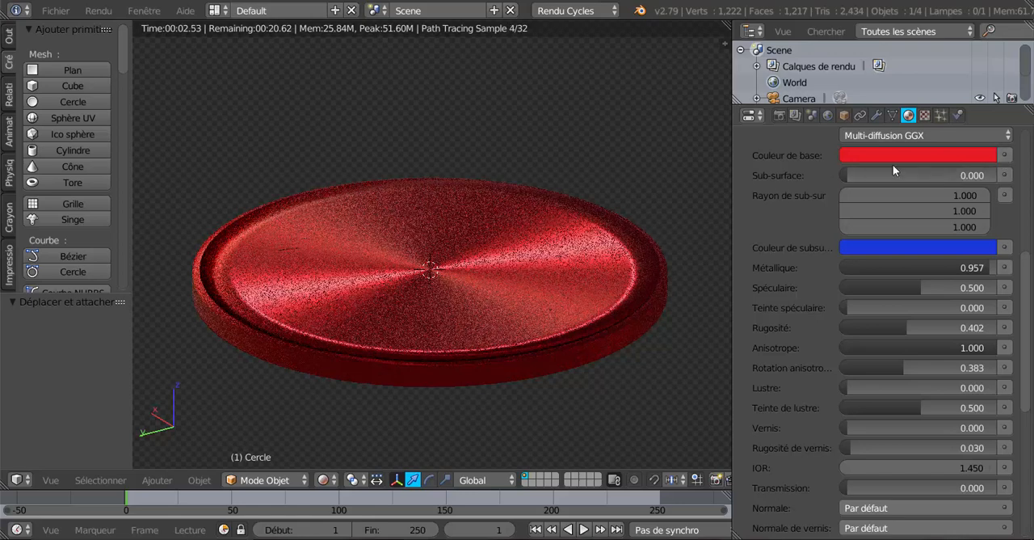
Step: Link a Texture image node to the disc material's base colour and start choosing its image file
{"action": "left_click", "coordinate": [1004, 156]}
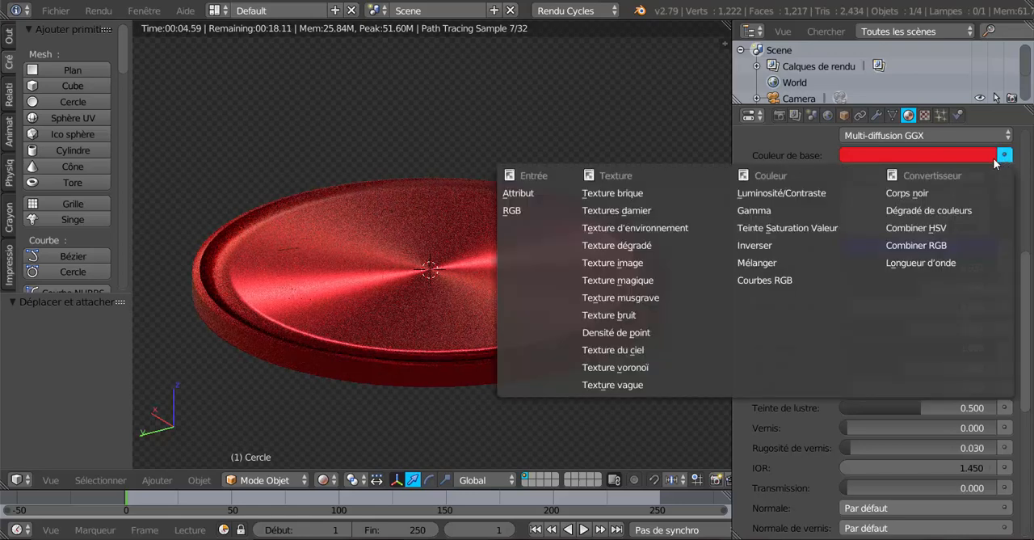
{"action": "left_click", "coordinate": [621, 263]}
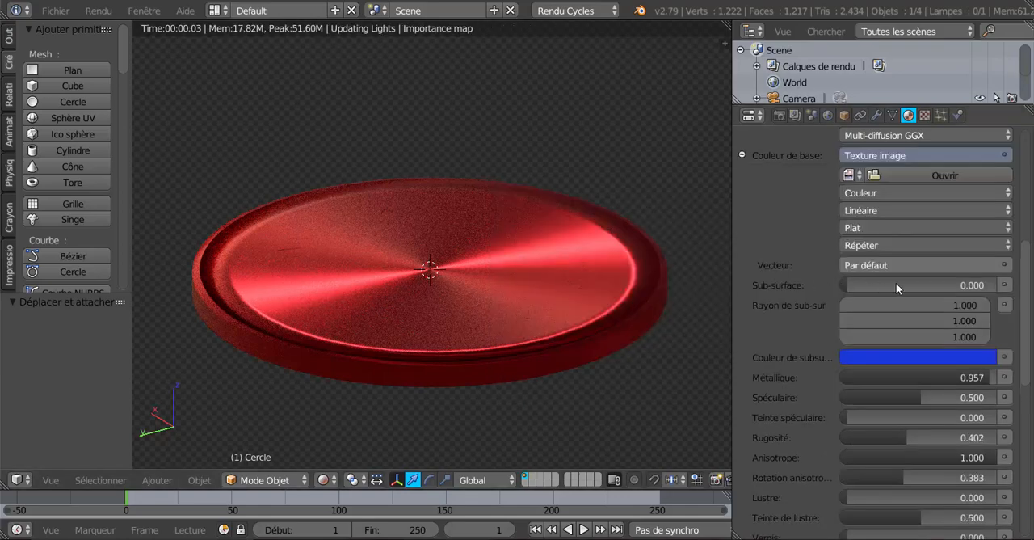
{"action": "left_click", "coordinate": [935, 175]}
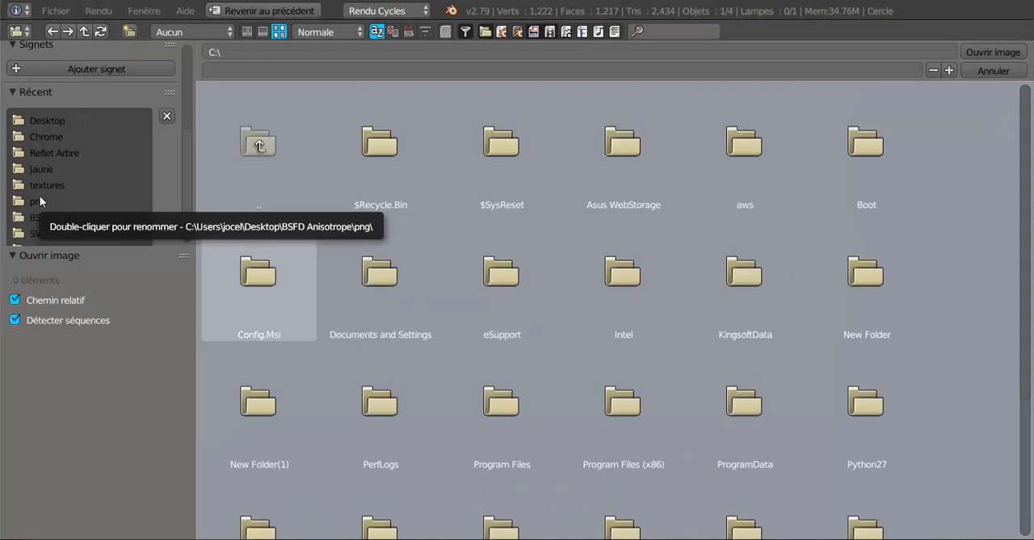
Step: Load sphere01.png from the recent Chrome folder as the base colour's image texture
{"action": "left_click", "coordinate": [40, 136]}
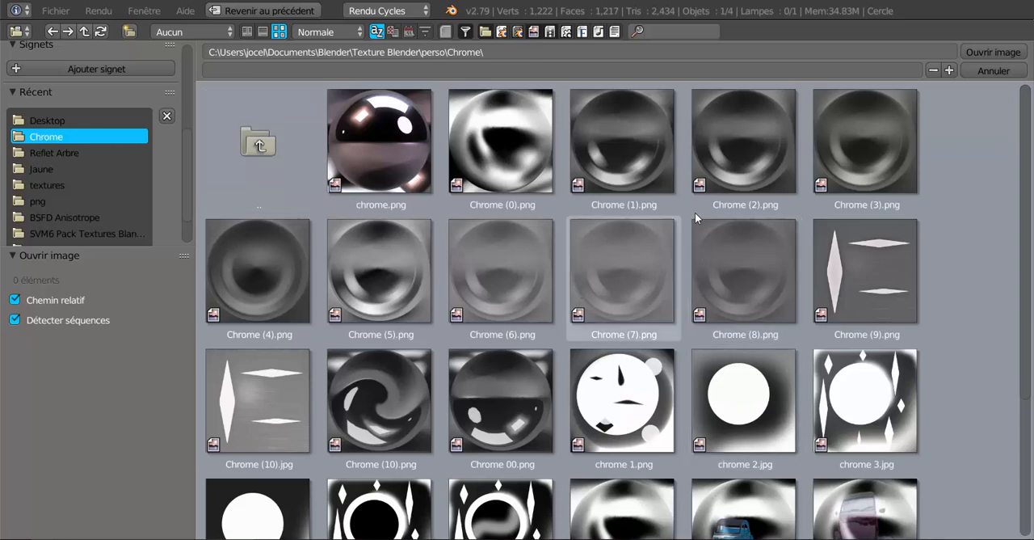
{"action": "scroll", "coordinate": [996, 304], "scroll_direction": "down", "scroll_amount": 2}
{"action": "scroll", "coordinate": [995, 304], "scroll_direction": "down", "scroll_amount": 1}
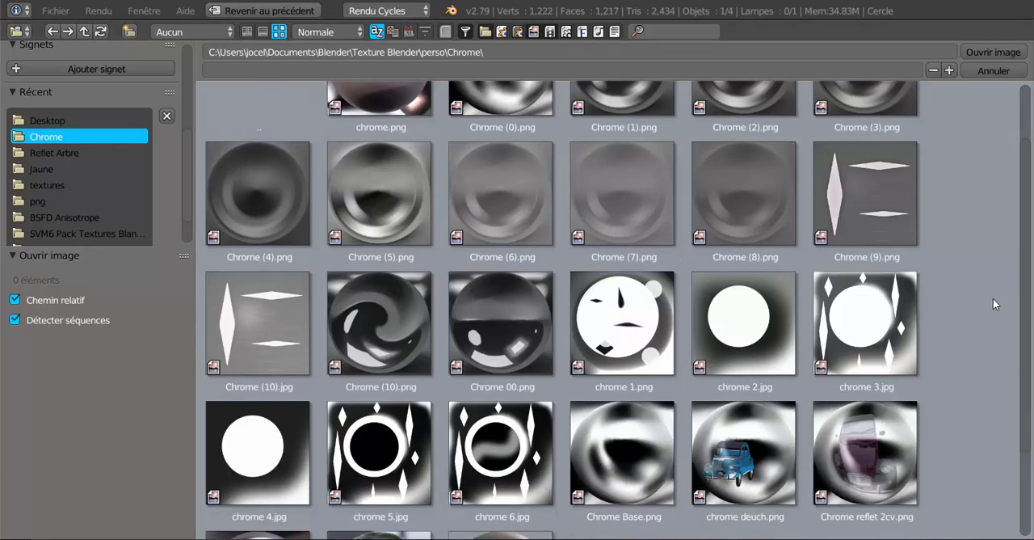
{"action": "scroll", "coordinate": [989, 330], "scroll_direction": "up", "scroll_amount": 3}
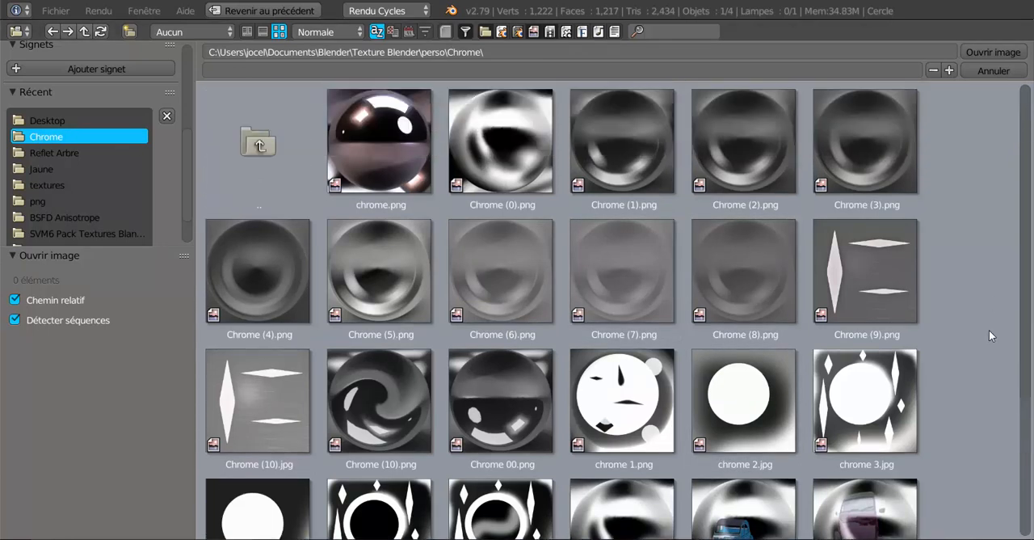
{"action": "scroll", "coordinate": [989, 329], "scroll_direction": "down", "scroll_amount": 5}
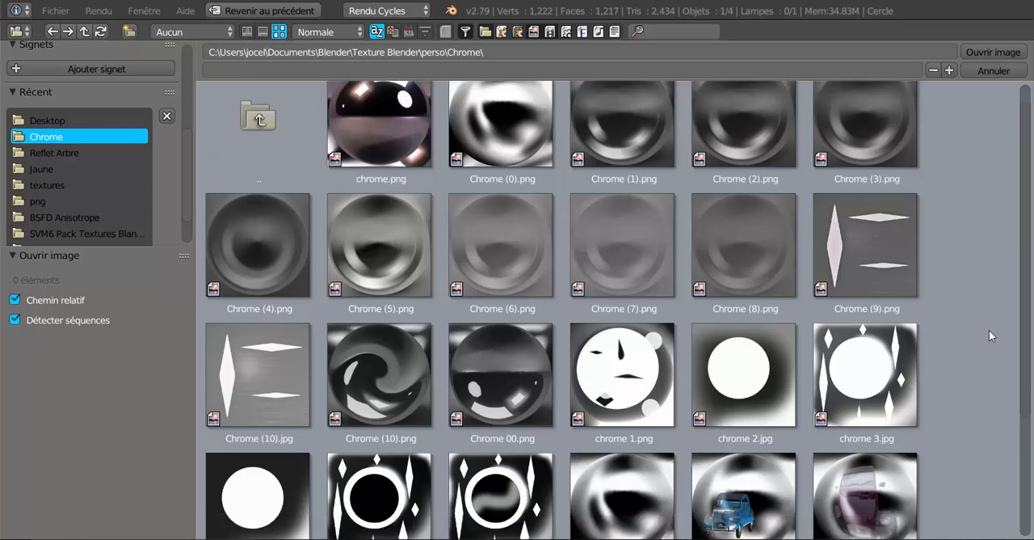
{"action": "scroll", "coordinate": [989, 329], "scroll_direction": "up", "scroll_amount": 1}
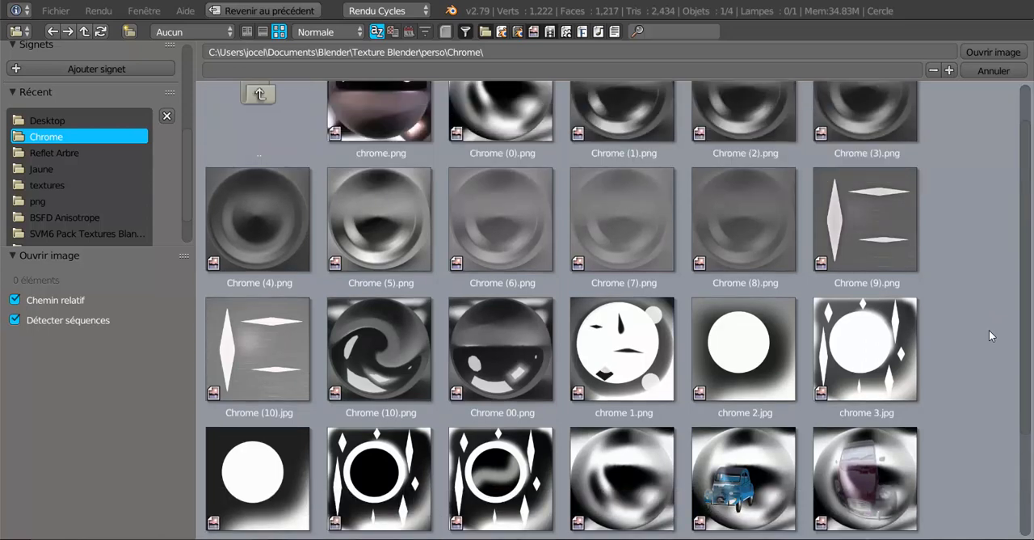
{"action": "scroll", "coordinate": [989, 330], "scroll_direction": "down", "scroll_amount": 1}
{"action": "scroll", "coordinate": [989, 330], "scroll_direction": "down", "scroll_amount": 3}
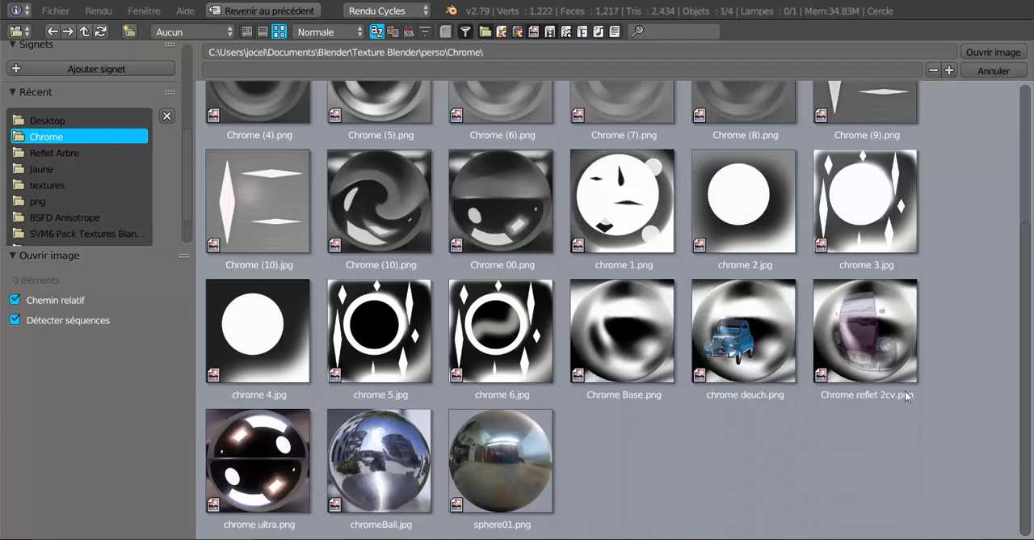
{"action": "left_click", "coordinate": [495, 462]}
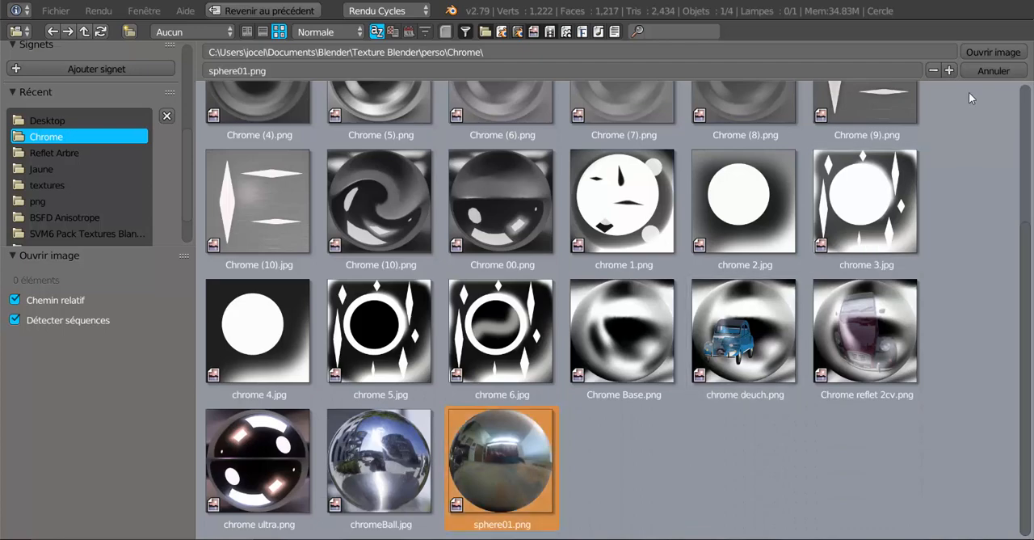
{"action": "left_click", "coordinate": [975, 50]}
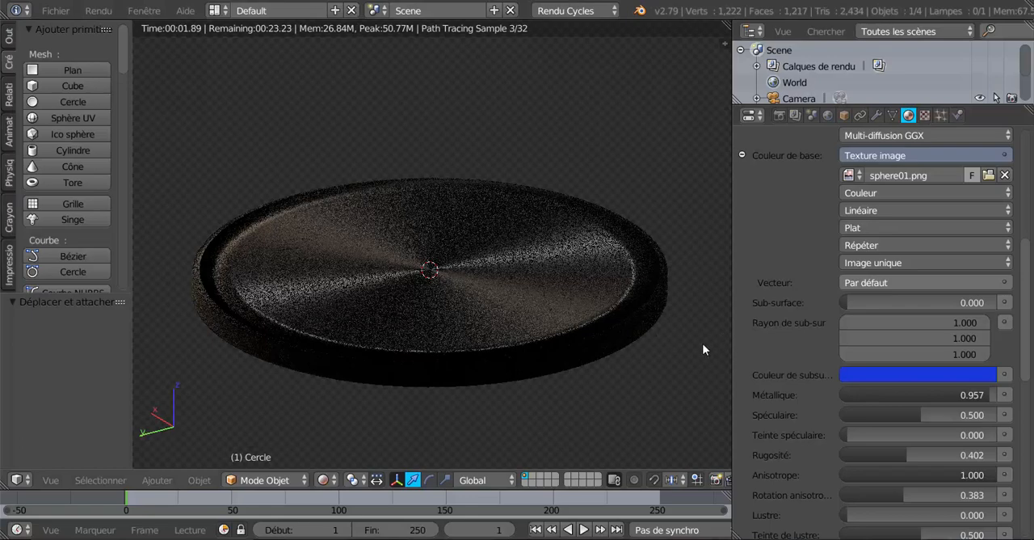
Step: Examine the textured disc up close and its shader settings, folding and unfolding the base colour's texture options
{"action": "scroll", "coordinate": [677, 352], "scroll_direction": "up", "scroll_amount": 2}
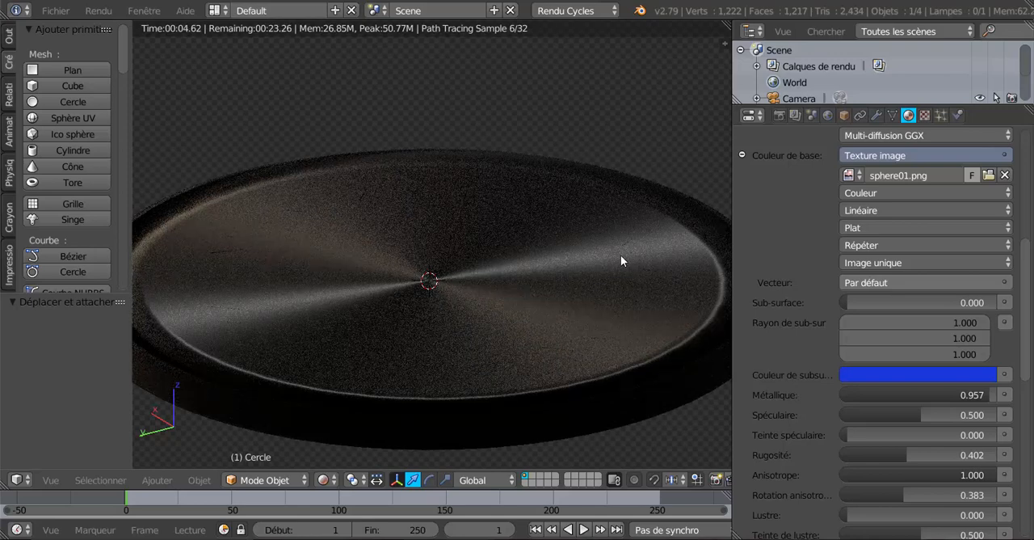
{"action": "scroll", "coordinate": [796, 346], "scroll_direction": "down", "scroll_amount": 5}
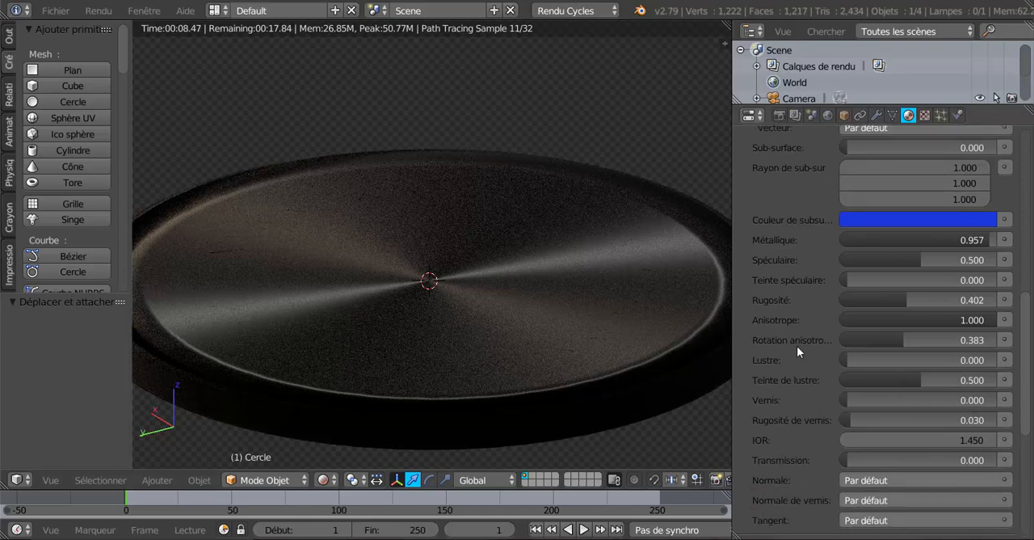
{"action": "scroll", "coordinate": [797, 345], "scroll_direction": "down", "scroll_amount": 2}
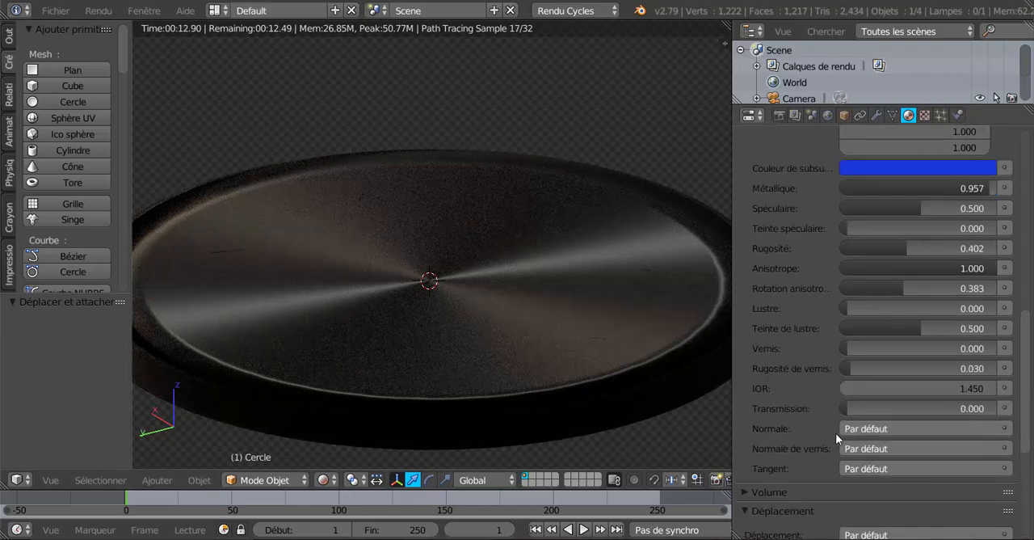
{"action": "scroll", "coordinate": [822, 412], "scroll_direction": "up", "scroll_amount": 13}
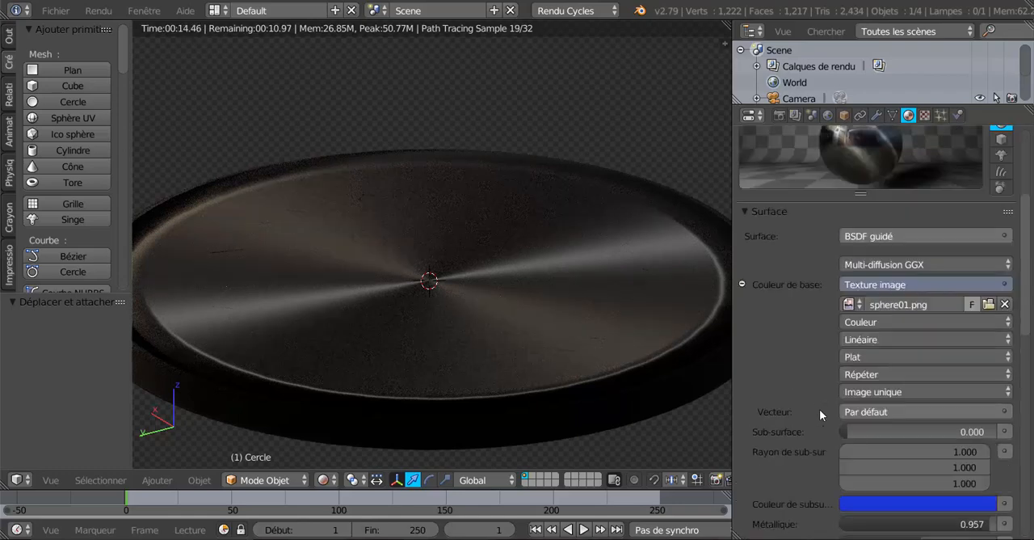
{"action": "scroll", "coordinate": [819, 409], "scroll_direction": "down", "scroll_amount": 1}
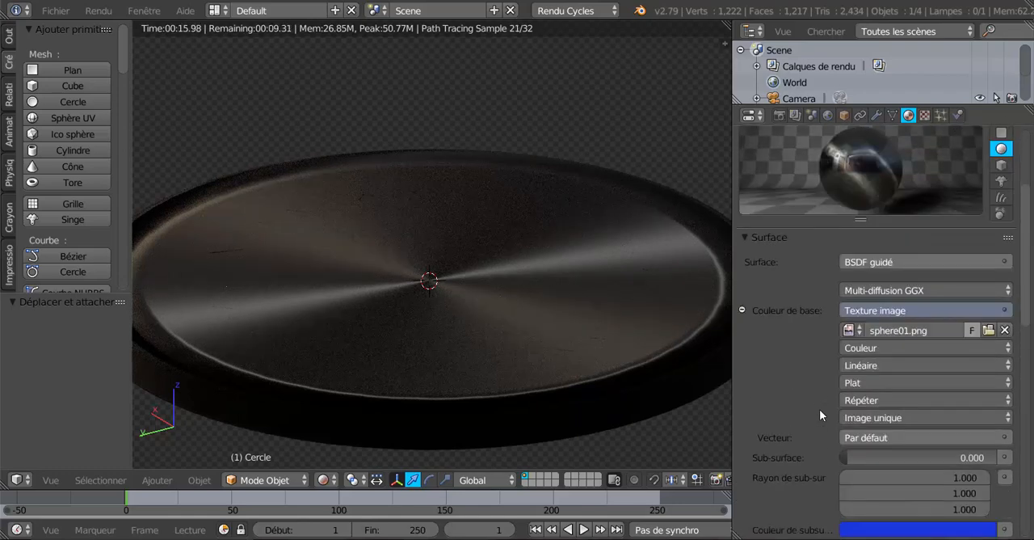
{"action": "left_click", "coordinate": [742, 310]}
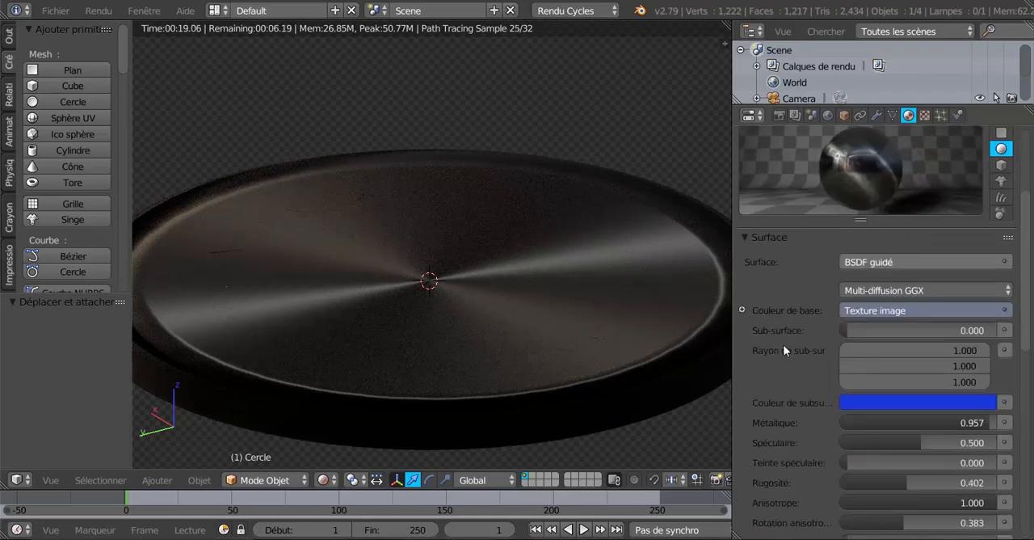
{"action": "left_click", "coordinate": [742, 310]}
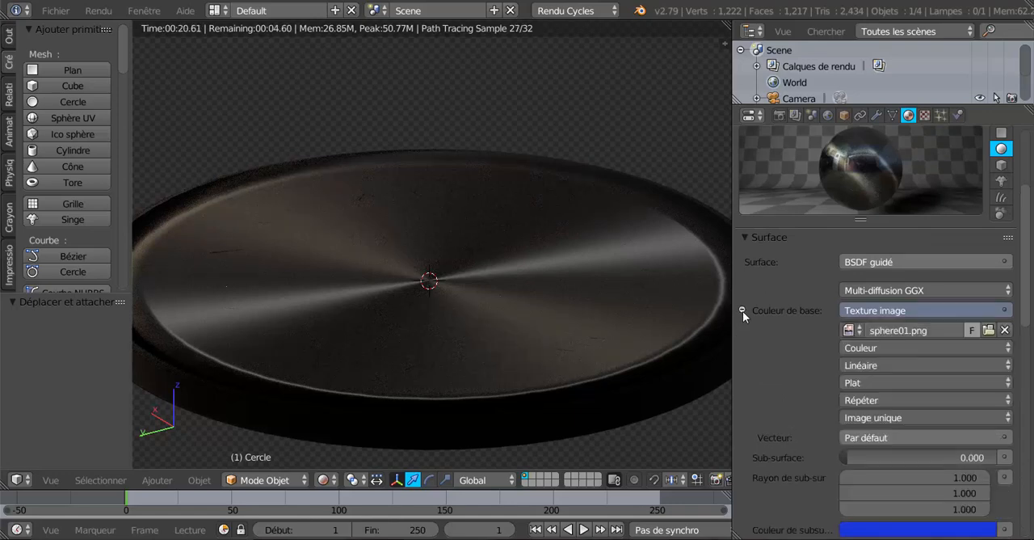
Step: Set the base colour texture's Vector input to the Réflexion texture coordinates
{"action": "scroll", "coordinate": [760, 324], "scroll_direction": "down", "scroll_amount": 3}
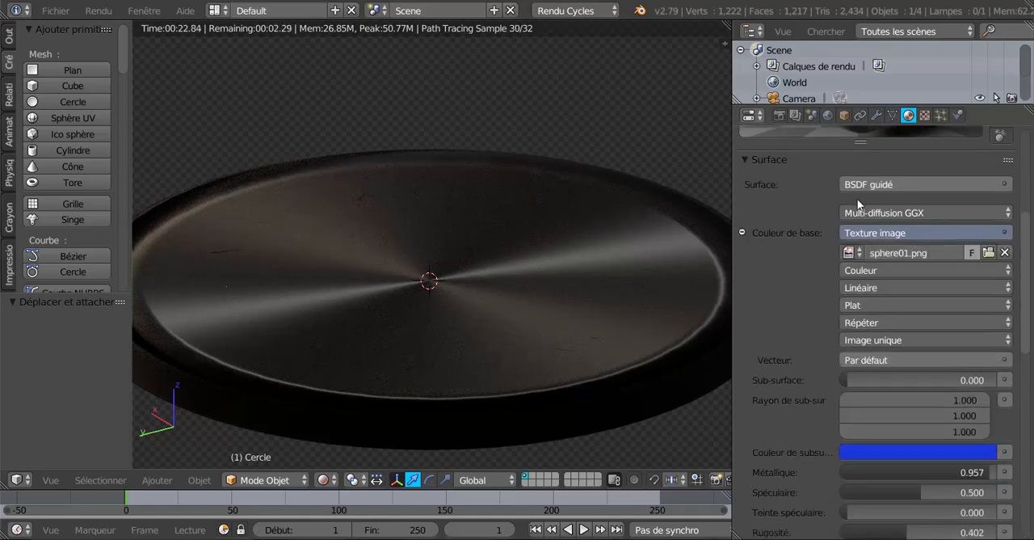
{"action": "scroll", "coordinate": [829, 283], "scroll_direction": "up", "scroll_amount": 3}
{"action": "scroll", "coordinate": [830, 283], "scroll_direction": "down", "scroll_amount": 2}
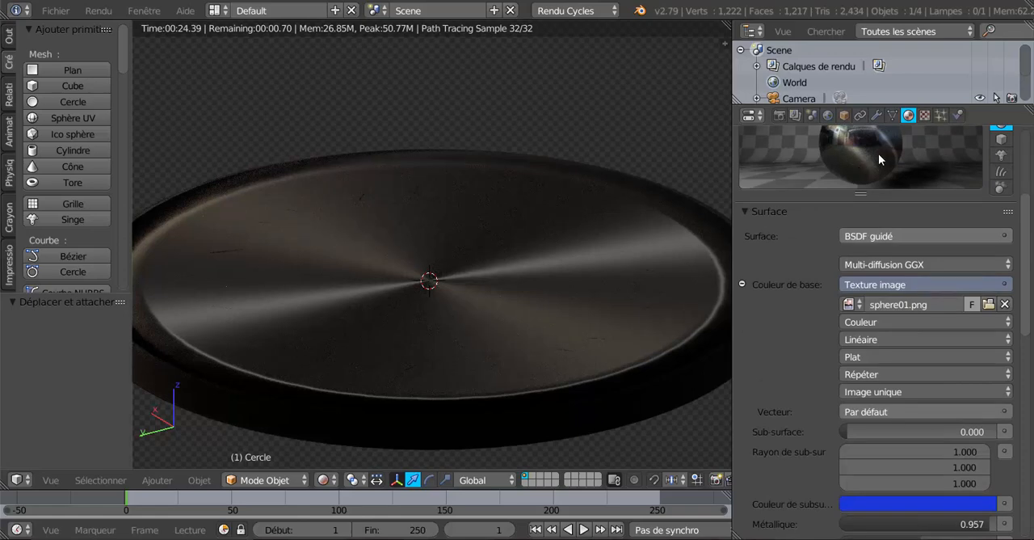
{"action": "left_click", "coordinate": [945, 413]}
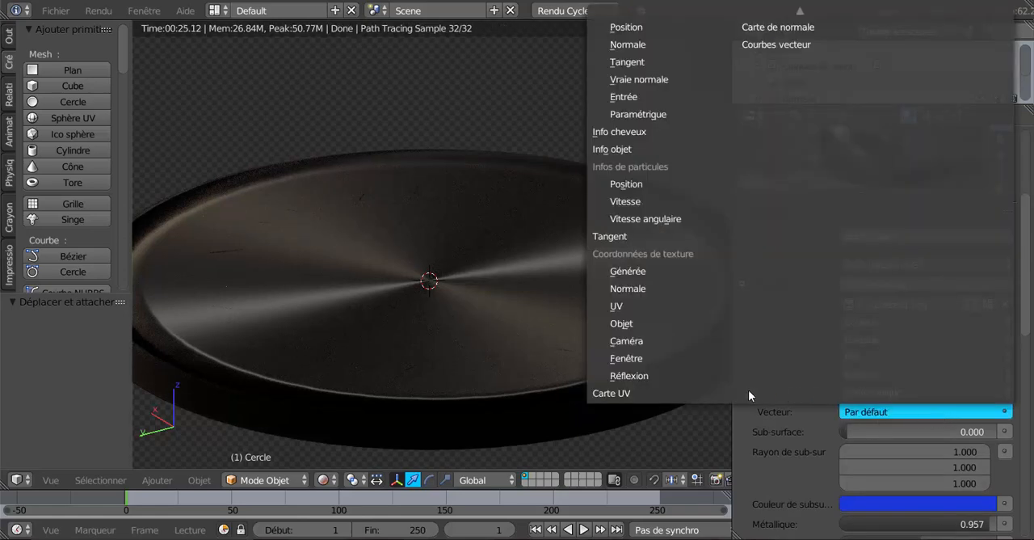
{"action": "left_click", "coordinate": [702, 375]}
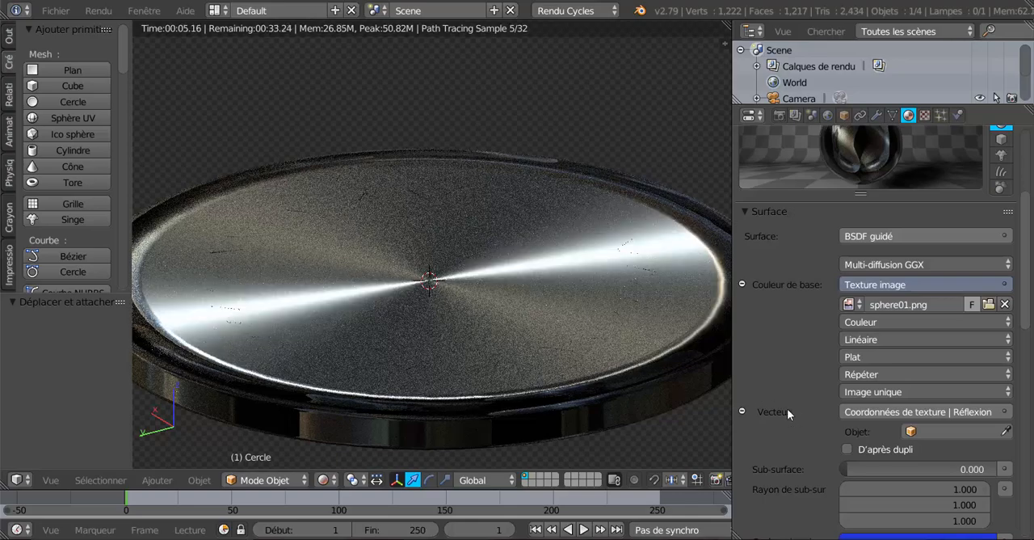
Step: Select the white emission plane and disable its Caméra ray visibility in its Cycles object settings
{"action": "middle_click_drag", "start_coordinate": [615, 360], "coordinate": [593, 367]}
{"action": "scroll", "coordinate": [593, 367], "scroll_direction": "down", "scroll_amount": 4}
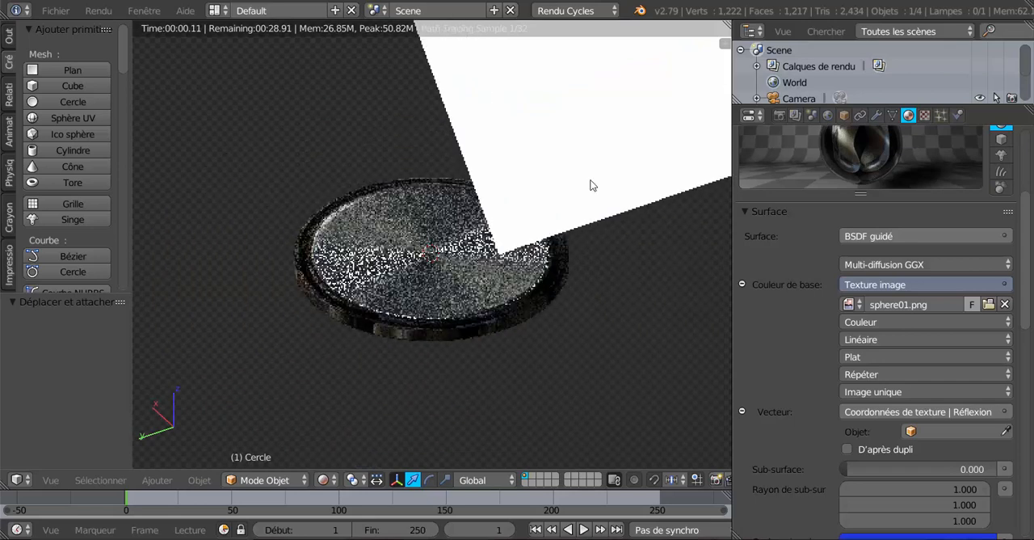
{"action": "right_click", "coordinate": [593, 185]}
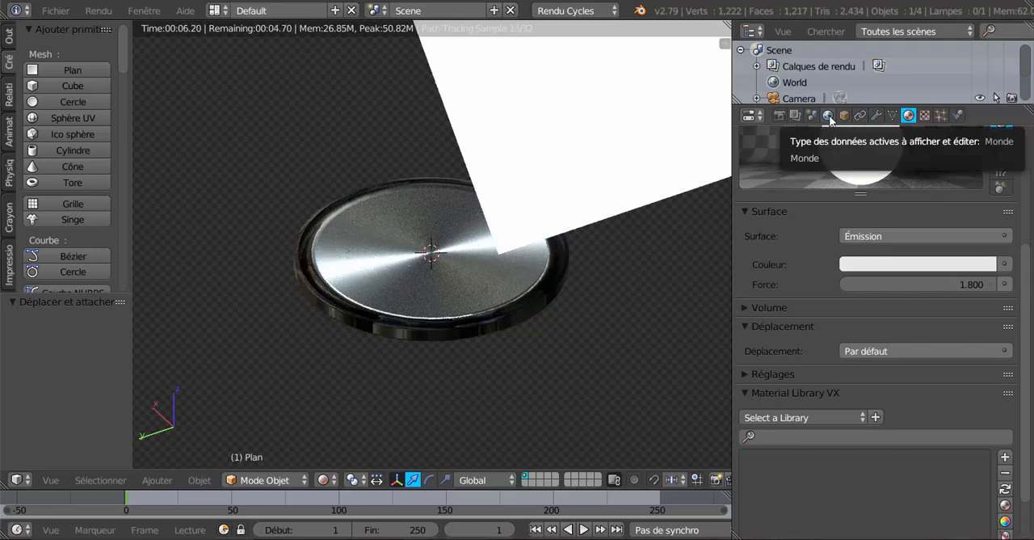
{"action": "left_click", "coordinate": [845, 115]}
{"action": "scroll", "coordinate": [854, 402], "scroll_direction": "down", "scroll_amount": 10}
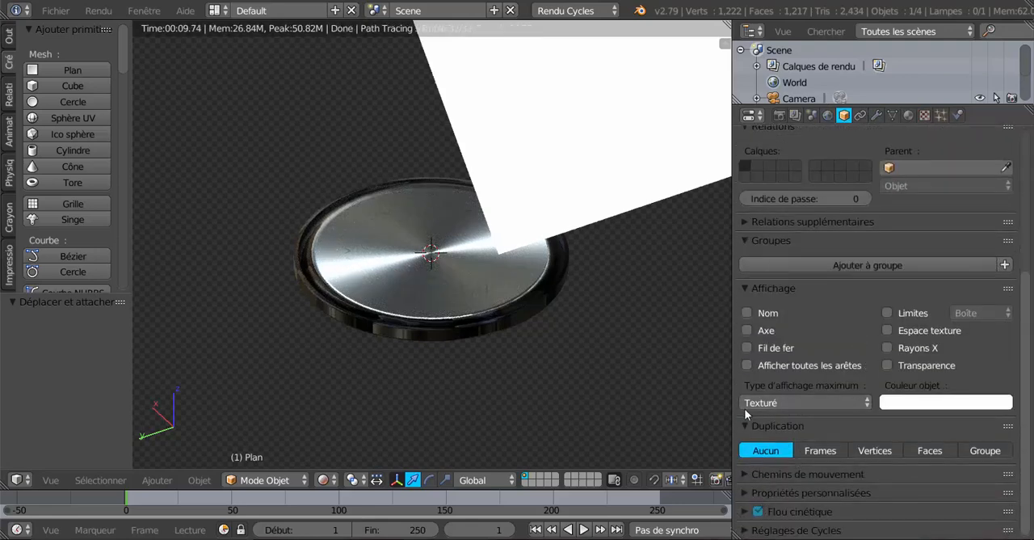
{"action": "left_click", "coordinate": [745, 532]}
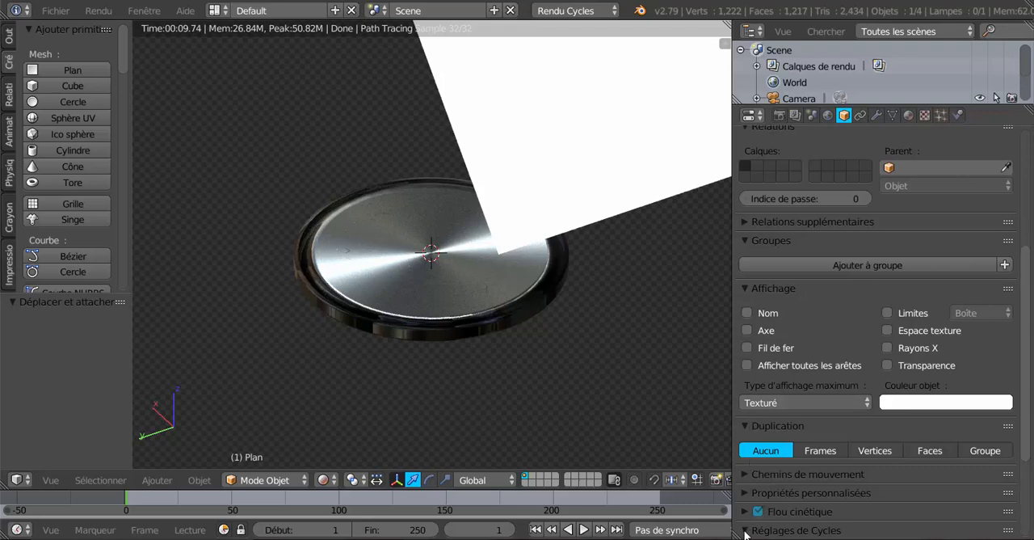
{"action": "scroll", "coordinate": [756, 518], "scroll_direction": "down", "scroll_amount": 4}
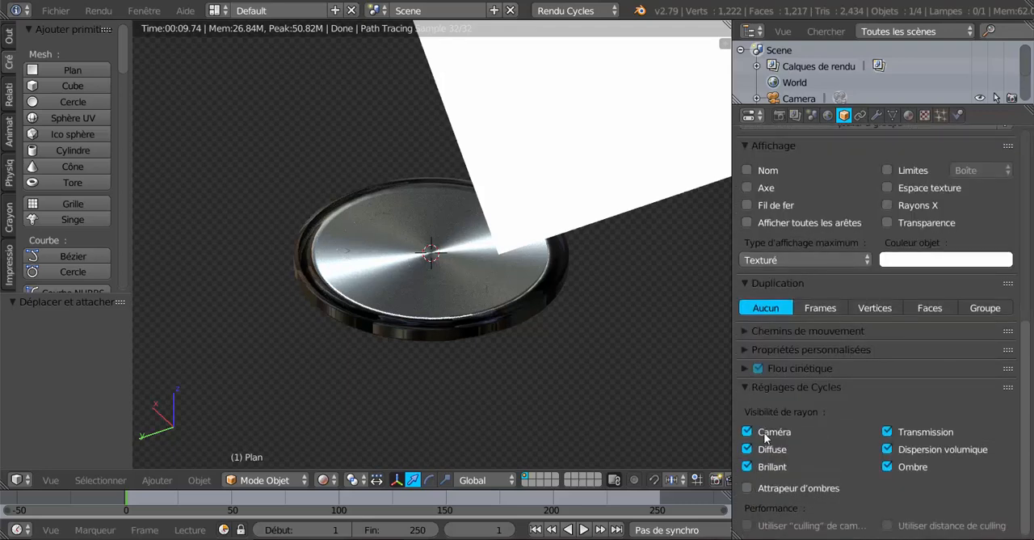
{"action": "left_click", "coordinate": [748, 432]}
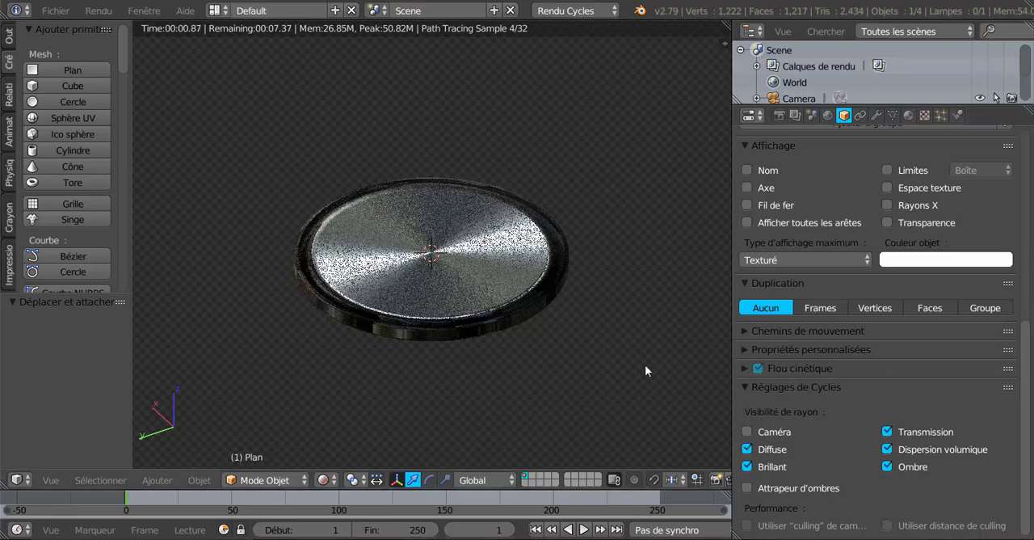
Step: Select the disc, change its base colour texture's projection to Sphère and collapse the texture options
{"action": "scroll", "coordinate": [645, 364], "scroll_direction": "up", "scroll_amount": 3}
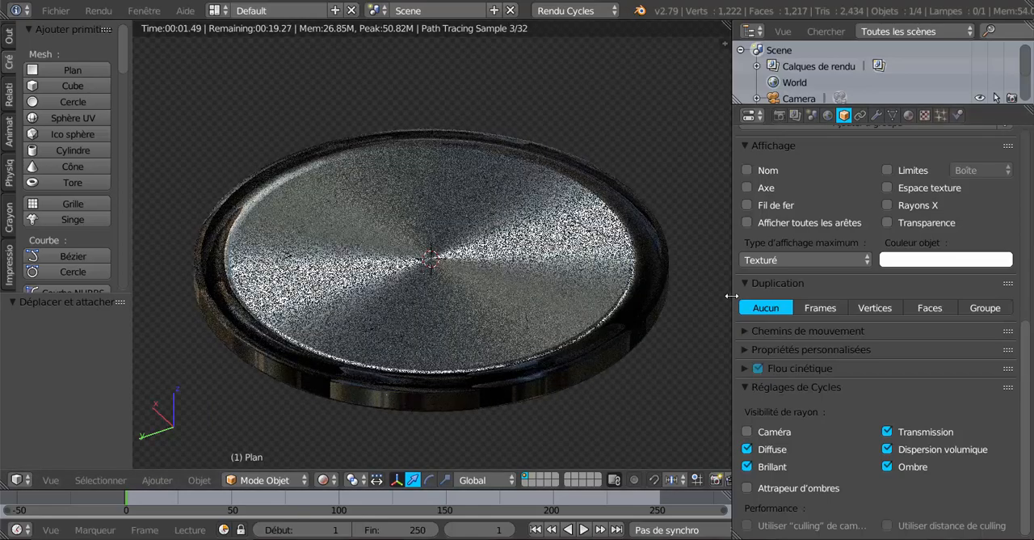
{"action": "mouse_move", "coordinate": [539, 412]}
{"action": "middle_mouse_down"}
{"action": "mouse_move", "coordinate": [510, 421]}
{"action": "mouse_move", "coordinate": [501, 413]}
{"action": "mouse_move", "coordinate": [522, 415]}
{"action": "middle_mouse_up"}
{"action": "right_click", "coordinate": [676, 300]}
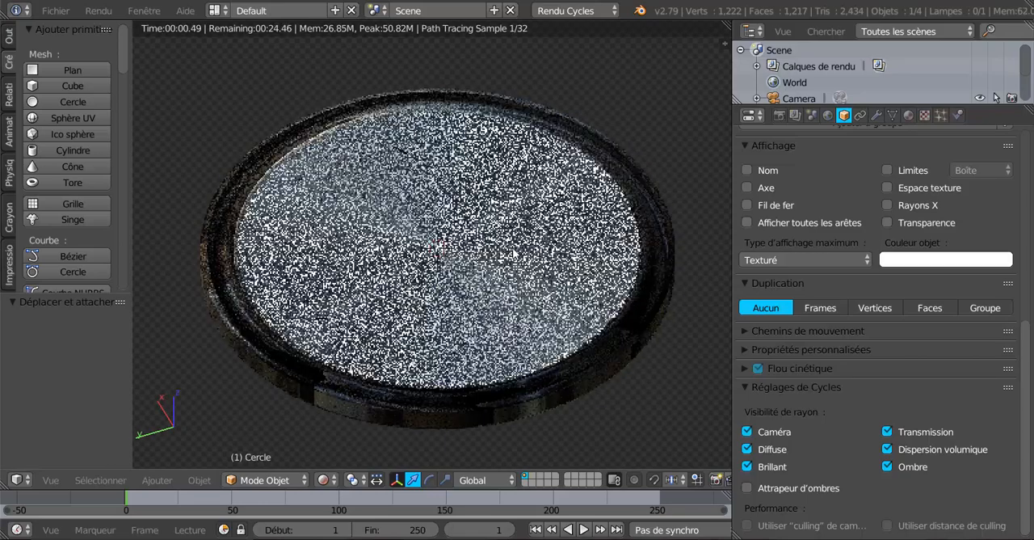
{"action": "left_click", "coordinate": [909, 115]}
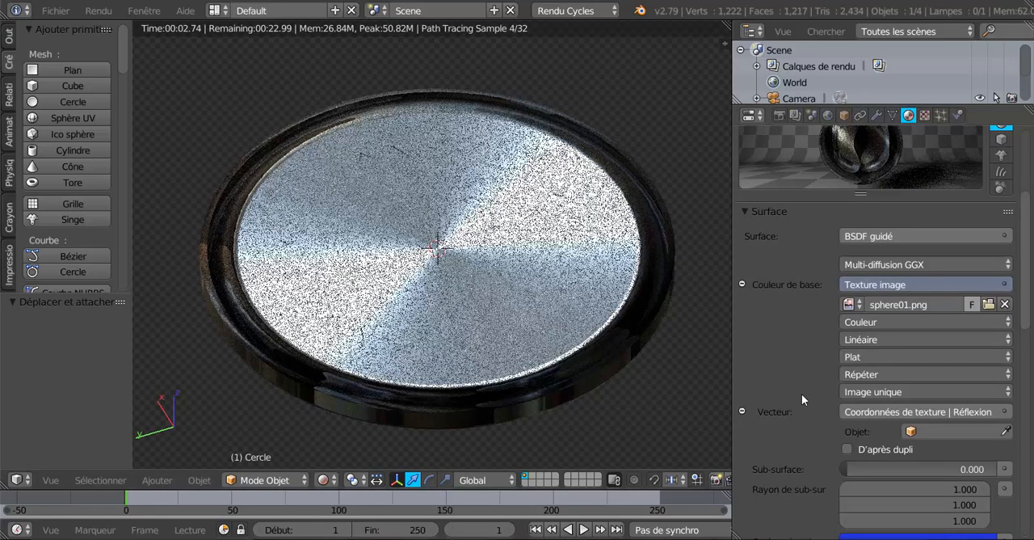
{"action": "left_click", "coordinate": [896, 361]}
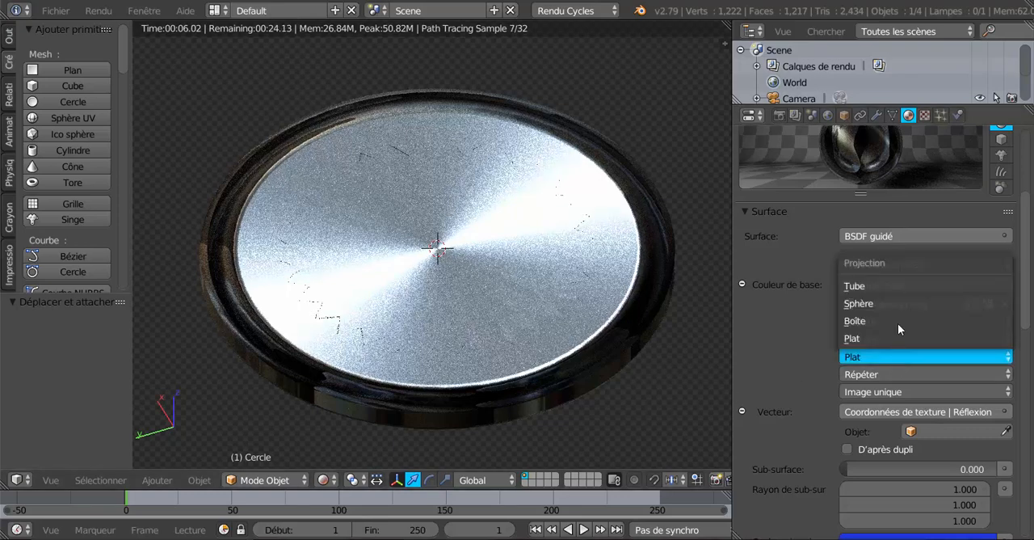
{"action": "left_click", "coordinate": [900, 303]}
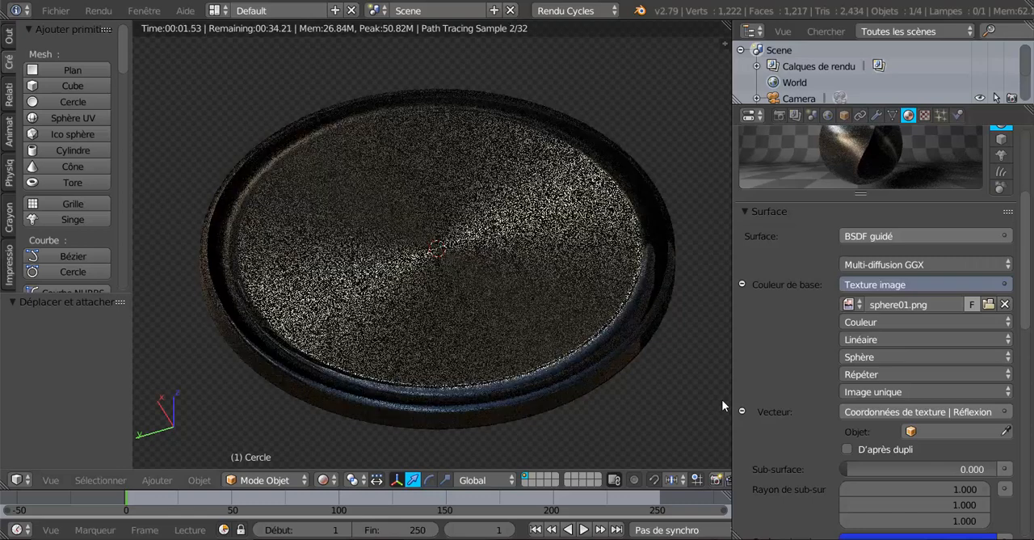
{"action": "middle_click_drag", "start_coordinate": [691, 412], "coordinate": [677, 405]}
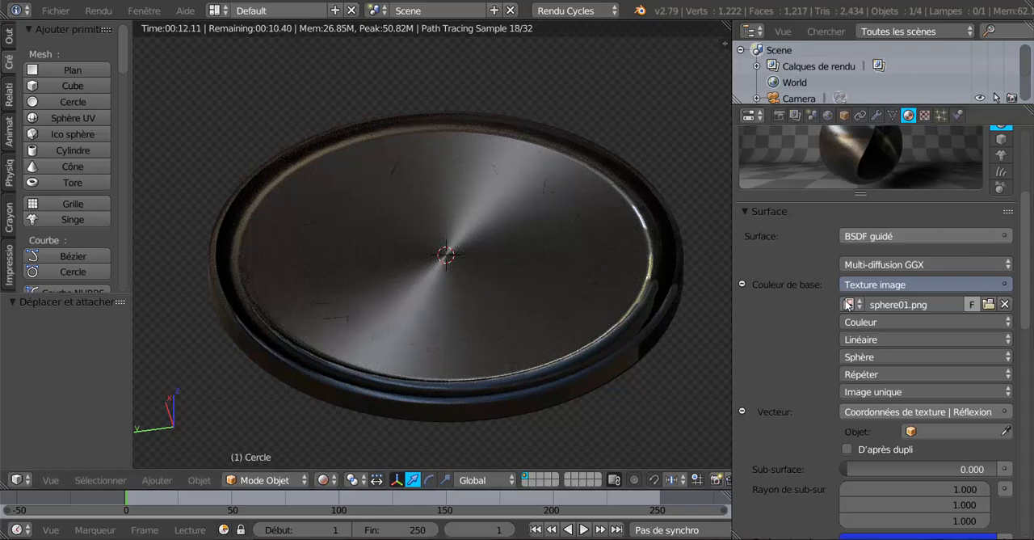
{"action": "left_click", "coordinate": [742, 284]}
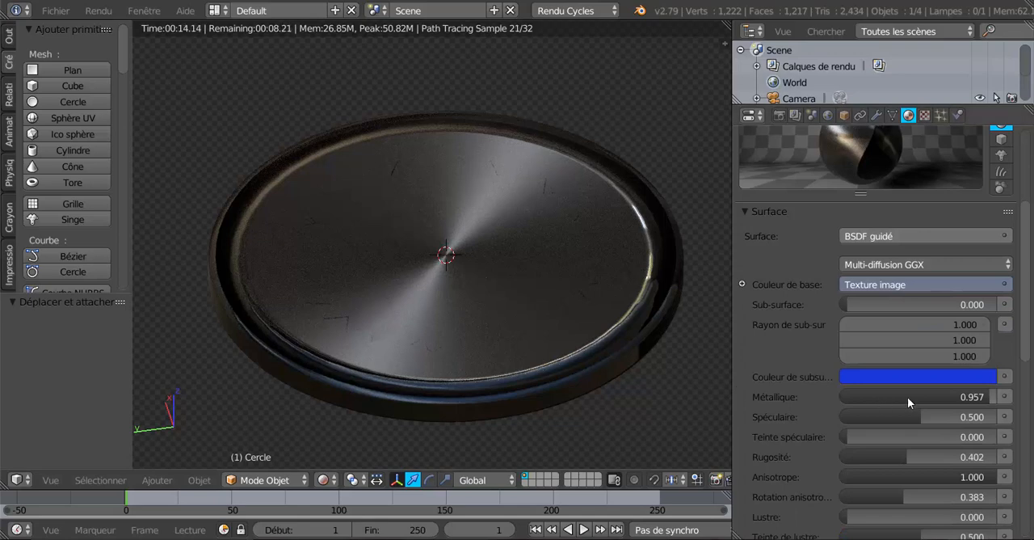
Step: Set the disc's anisotropic rotation to 0.705 and switch the viewport shading to Solide
{"action": "scroll", "coordinate": [912, 410], "scroll_direction": "down", "scroll_amount": 4}
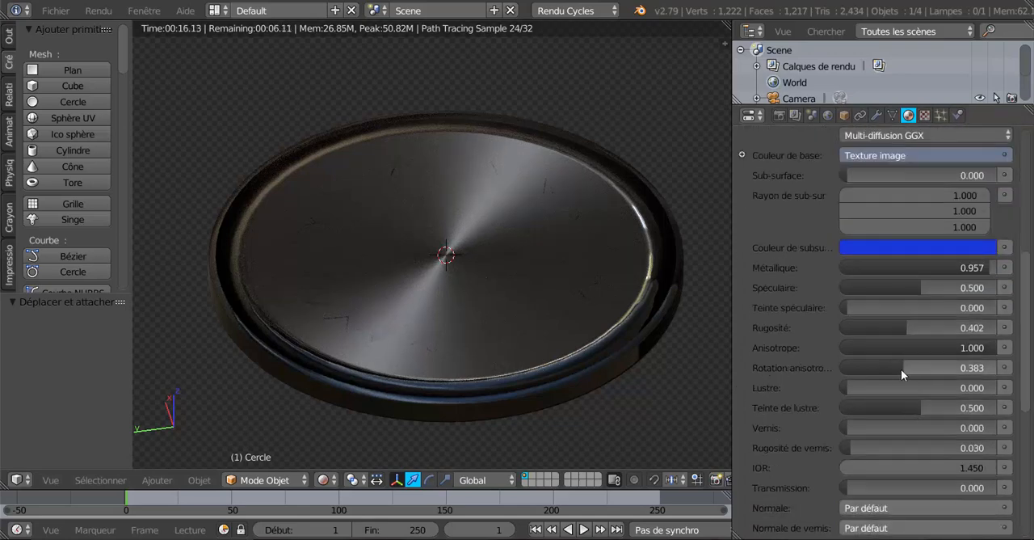
{"action": "left_click_drag", "start_coordinate": [900, 368], "coordinate": [952, 369]}
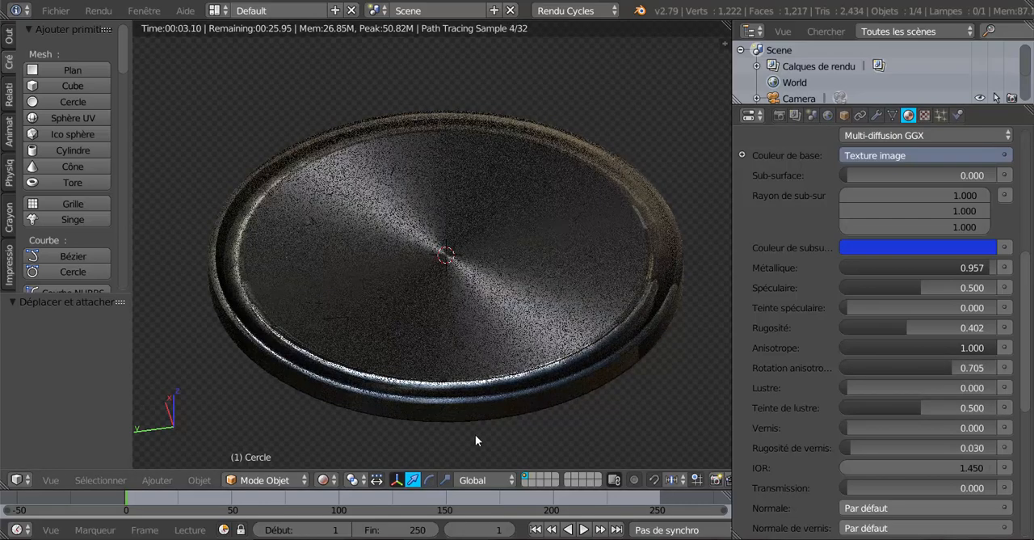
{"action": "left_click", "coordinate": [324, 480]}
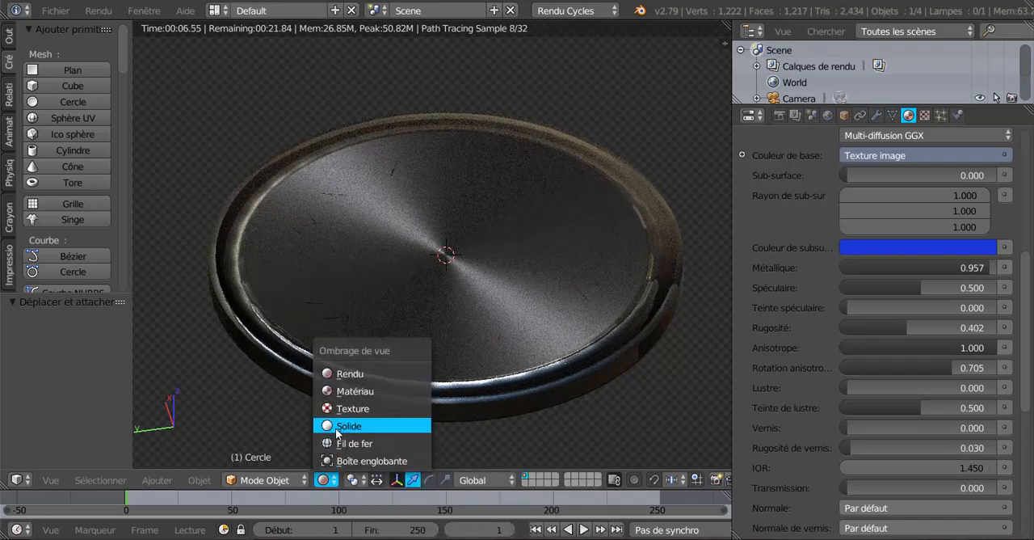
{"action": "left_click", "coordinate": [347, 424]}
Step: Select the existing Hémi lamp and duplicate it in place
{"action": "scroll", "coordinate": [335, 429], "scroll_direction": "down", "scroll_amount": 6}
{"action": "middle_click_drag", "start_coordinate": [371, 396], "coordinate": [308, 340]}
{"action": "scroll", "coordinate": [434, 389], "scroll_direction": "down", "scroll_amount": 6}
{"action": "scroll", "coordinate": [414, 259], "scroll_direction": "up", "scroll_amount": 3}
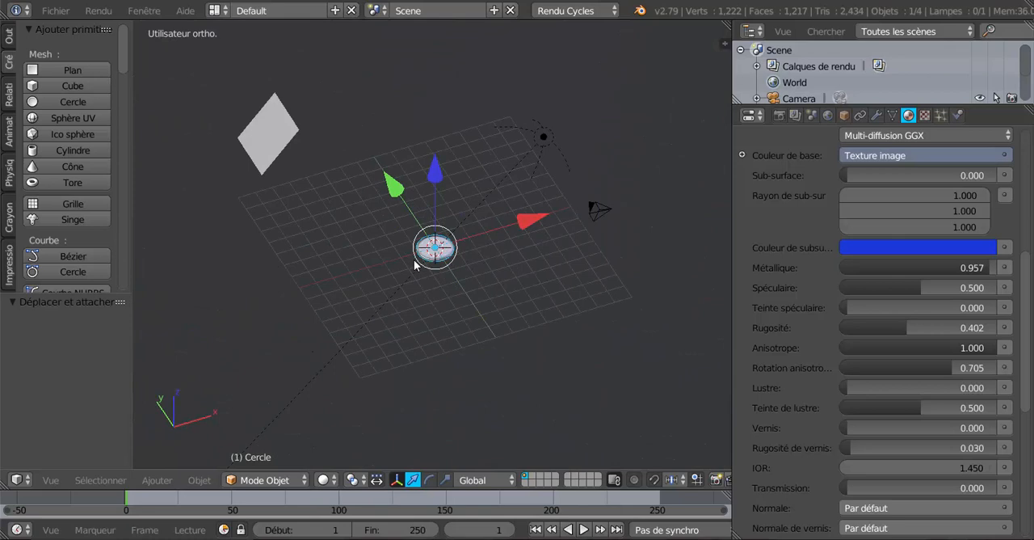
{"action": "right_click", "coordinate": [552, 129]}
{"action": "middle_click_drag", "start_coordinate": [526, 203], "coordinate": [594, 284]}
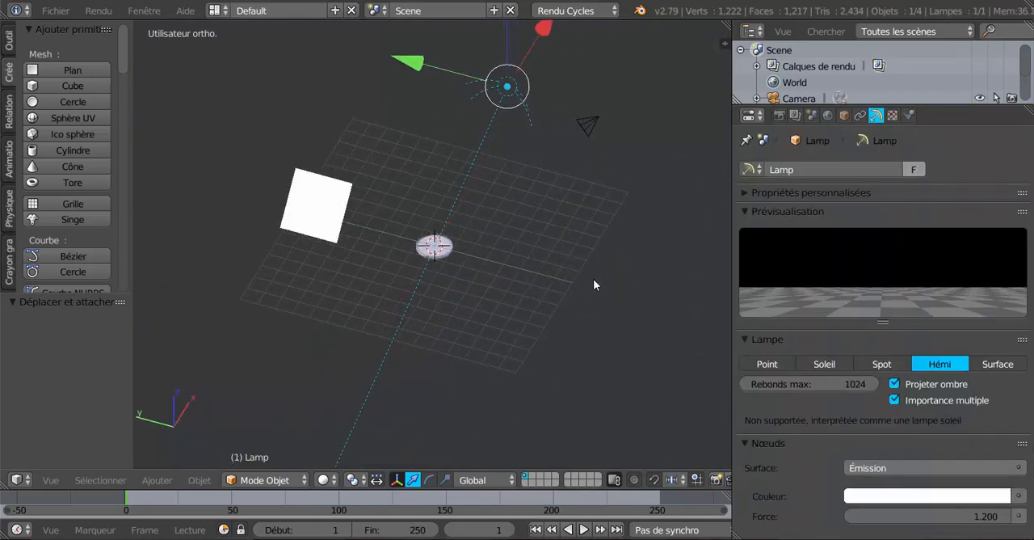
{"action": "left_click", "coordinate": [593, 279]}
{"action": "key", "text": "shift+d"}
{"action": "right_click", "coordinate": [573, 315]}
Step: Move the duplicated lamp -6.365 along Y and -5.285 along X
{"action": "middle_click_drag", "start_coordinate": [547, 320], "coordinate": [526, 169]}
{"action": "key", "text": "g"}
{"action": "key", "text": "z"}
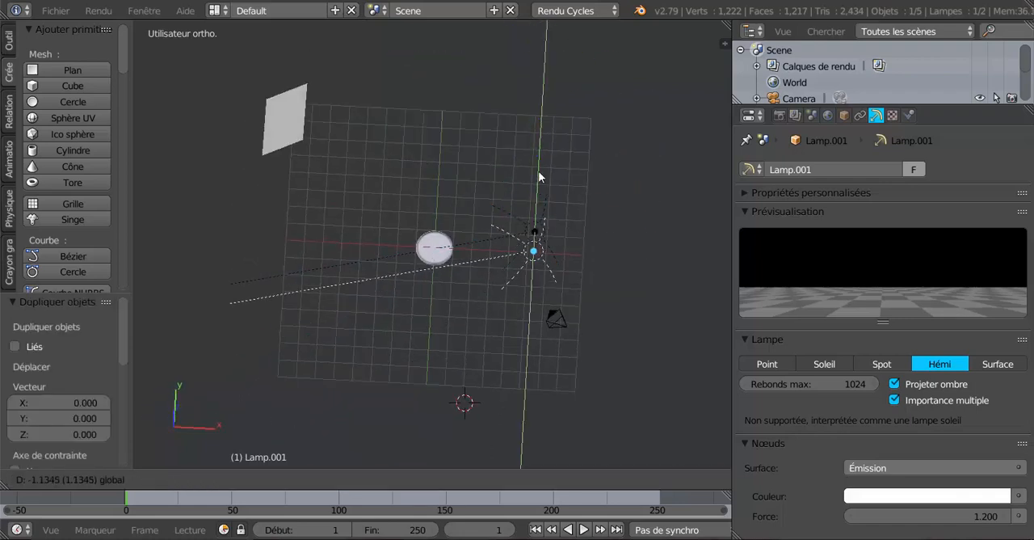
{"action": "left_click", "coordinate": [551, 249]}
{"action": "key", "text": "g"}
{"action": "key", "text": "x"}
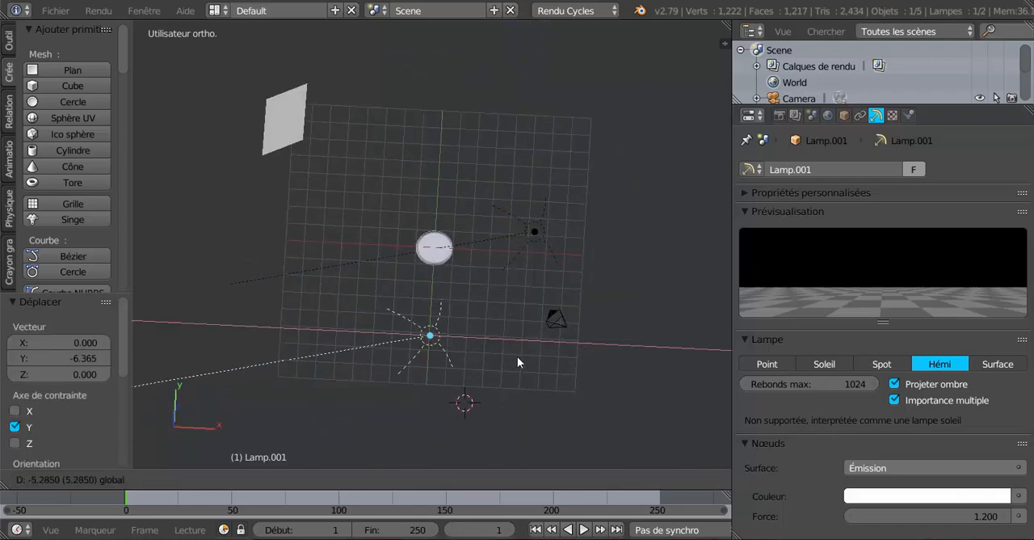
{"action": "left_click", "coordinate": [517, 356]}
Step: Aim the duplicated lamp at the disc by rotating it -68.9° about Z and 10.9° in the side view
{"action": "middle_click_drag", "start_coordinate": [517, 357], "coordinate": [559, 374]}
{"action": "key", "text": "r"}
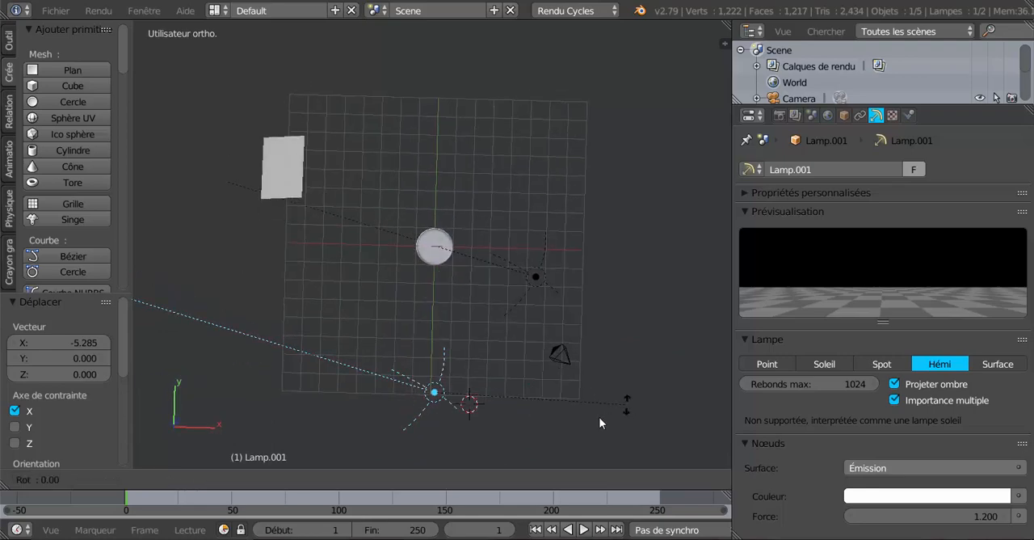
{"action": "key", "text": "z"}
{"action": "left_click", "coordinate": [451, 442]}
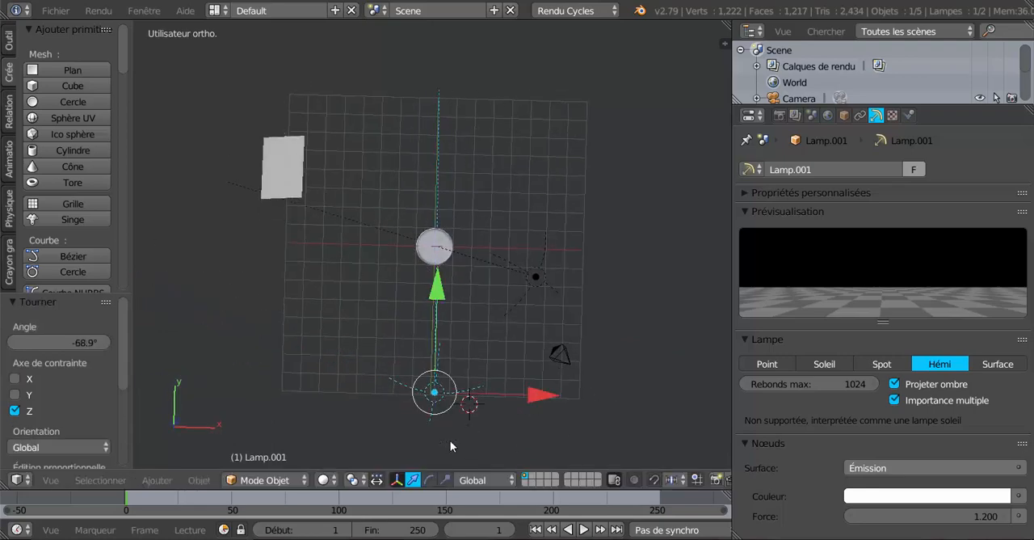
{"action": "middle_click_drag", "start_coordinate": [450, 441], "coordinate": [629, 265]}
{"action": "key", "text": "r"}
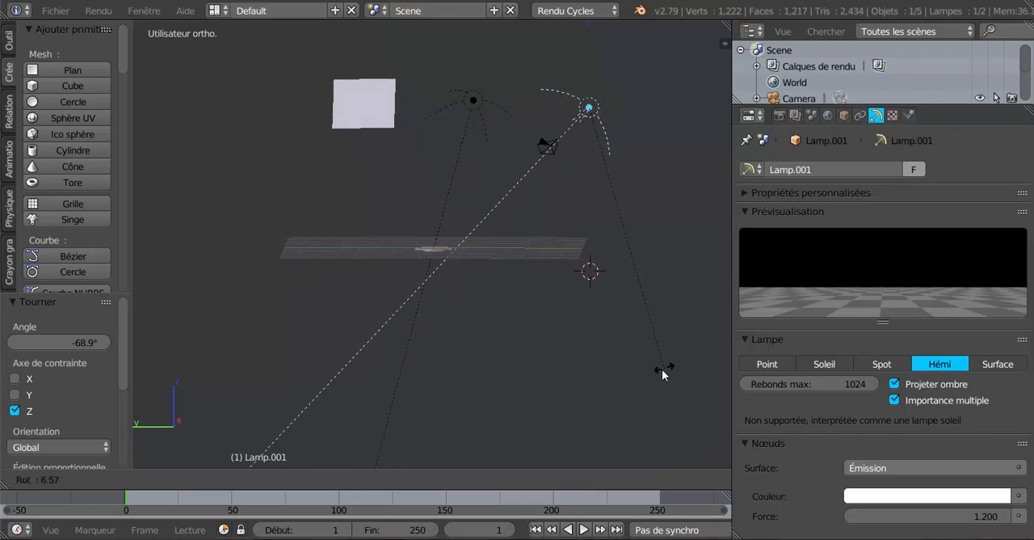
{"action": "left_click", "coordinate": [646, 381]}
Step: Switch the viewport shading to Rendu and examine the disc lit by both lamps up close
{"action": "middle_click_drag", "start_coordinate": [605, 422], "coordinate": [620, 406]}
{"action": "middle_click_drag", "start_coordinate": [448, 425], "coordinate": [492, 404]}
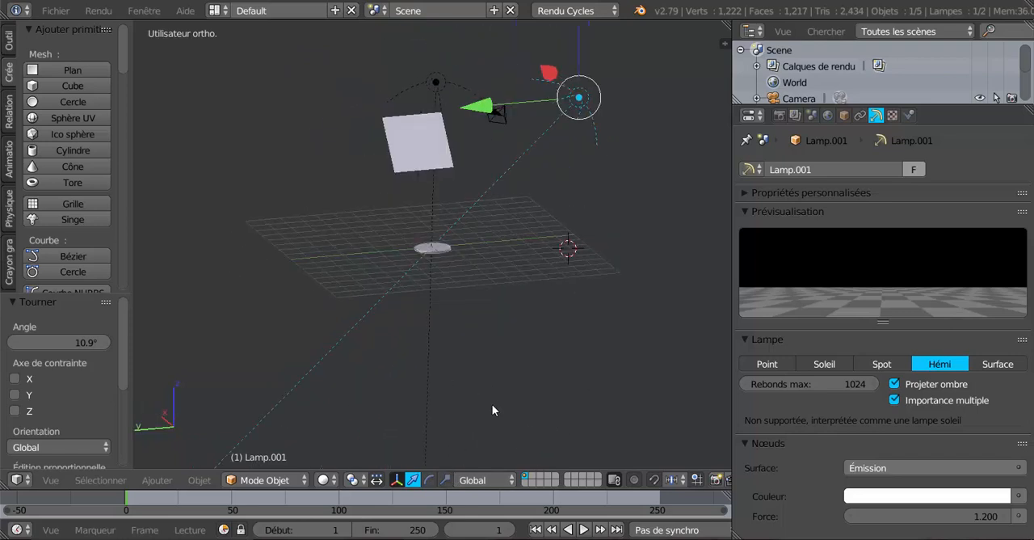
{"action": "left_click", "coordinate": [318, 481]}
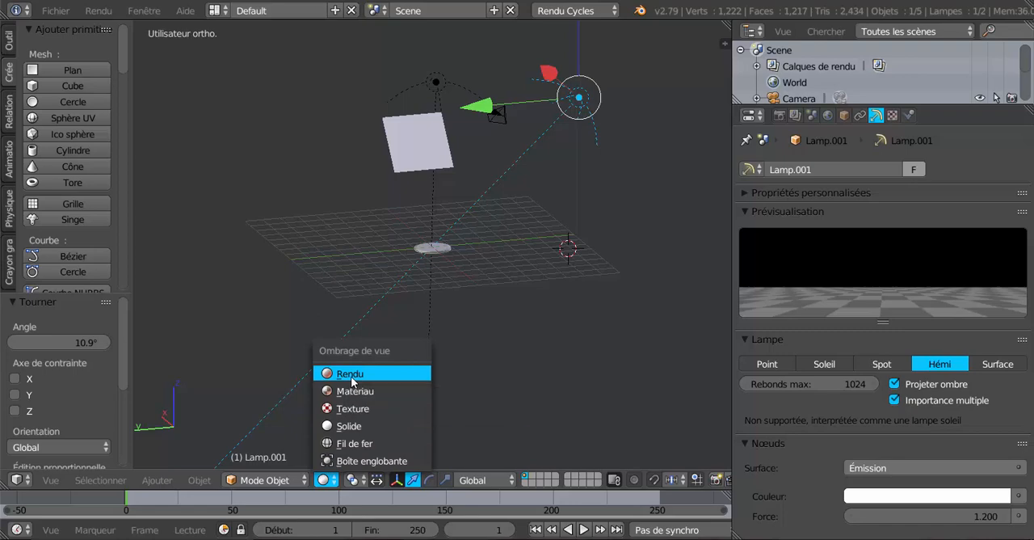
{"action": "left_click", "coordinate": [351, 376]}
{"action": "scroll", "coordinate": [417, 371], "scroll_direction": "up", "scroll_amount": 5}
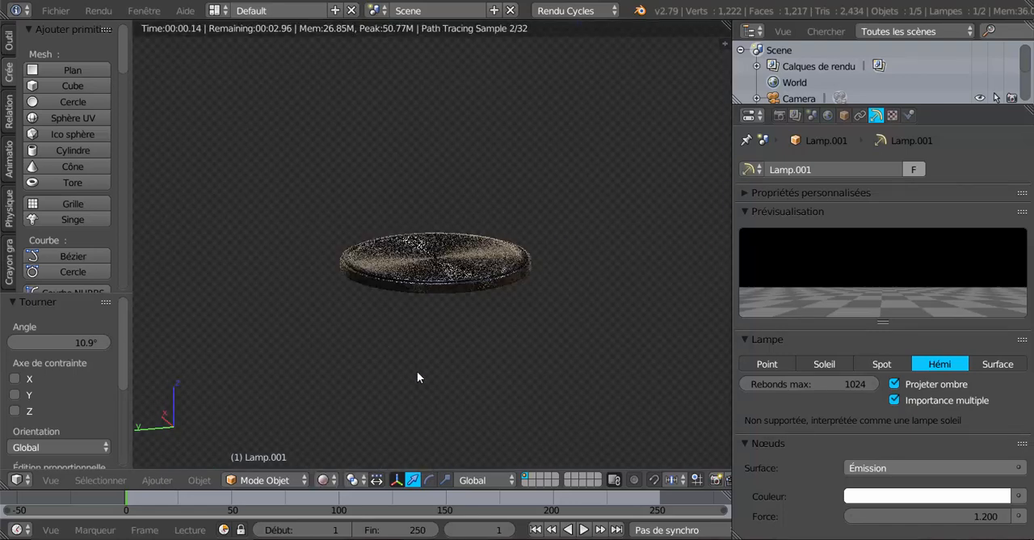
{"action": "middle_click_drag", "start_coordinate": [417, 373], "coordinate": [425, 412]}
{"action": "scroll", "coordinate": [426, 412], "scroll_direction": "up", "scroll_amount": 2}
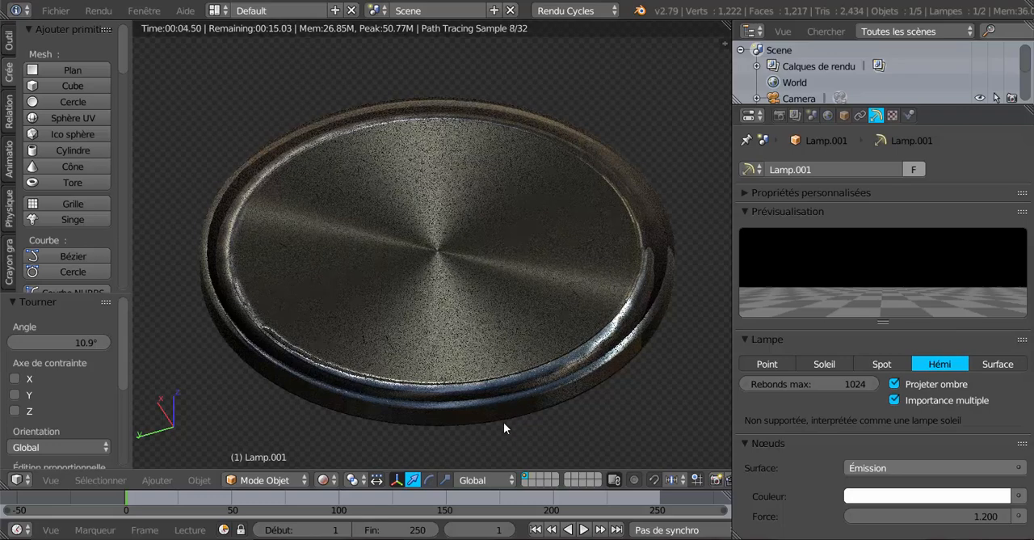
Step: Select the Plan emission object through the scene outliner and set its emission Force to 7.500
{"action": "scroll", "coordinate": [504, 421], "scroll_direction": "down", "scroll_amount": 4}
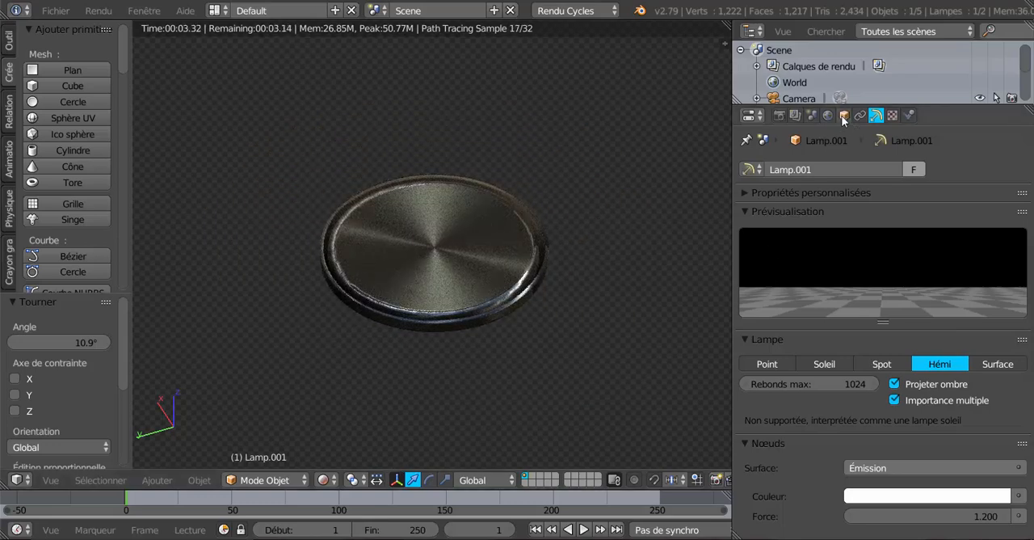
{"action": "scroll", "coordinate": [828, 97], "scroll_direction": "down", "scroll_amount": 3}
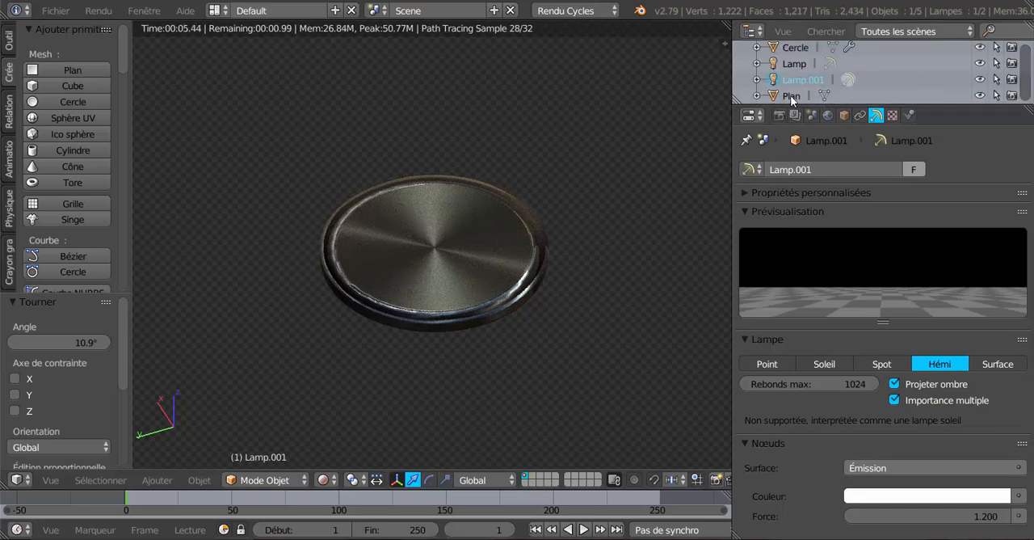
{"action": "left_click", "coordinate": [792, 96]}
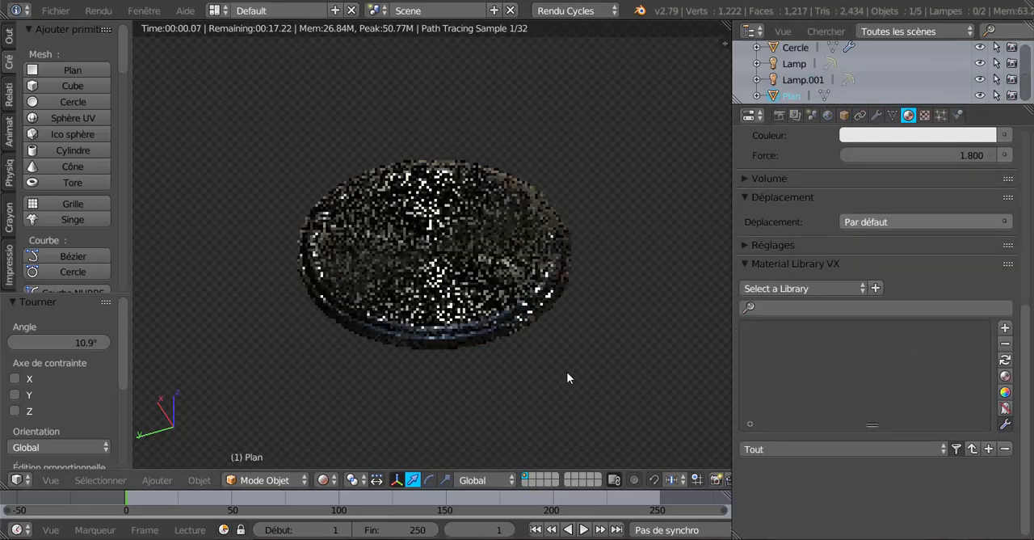
{"action": "scroll", "coordinate": [612, 366], "scroll_direction": "up", "scroll_amount": 2}
{"action": "scroll", "coordinate": [909, 242], "scroll_direction": "up", "scroll_amount": 3}
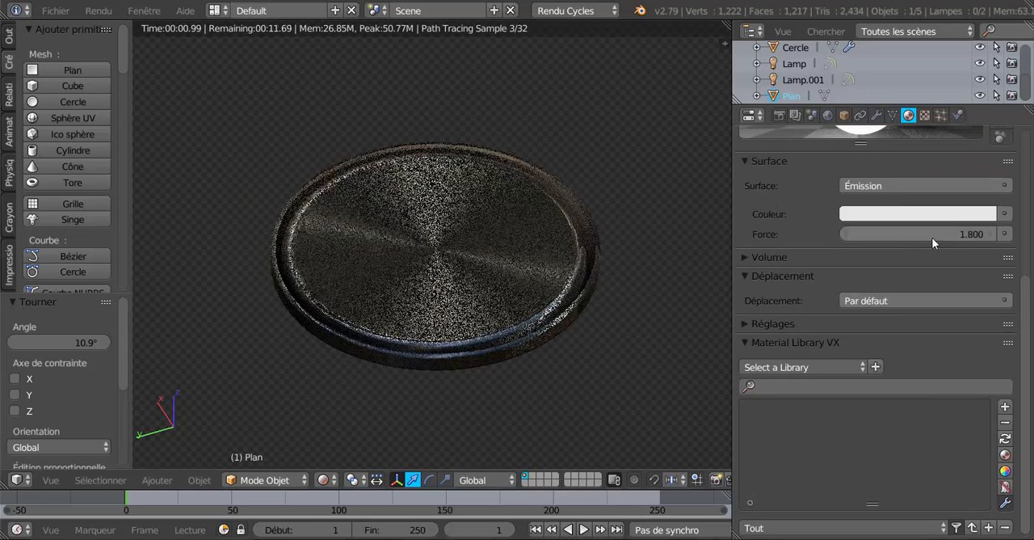
{"action": "left_click_drag", "start_coordinate": [942, 235], "coordinate": [987, 235]}
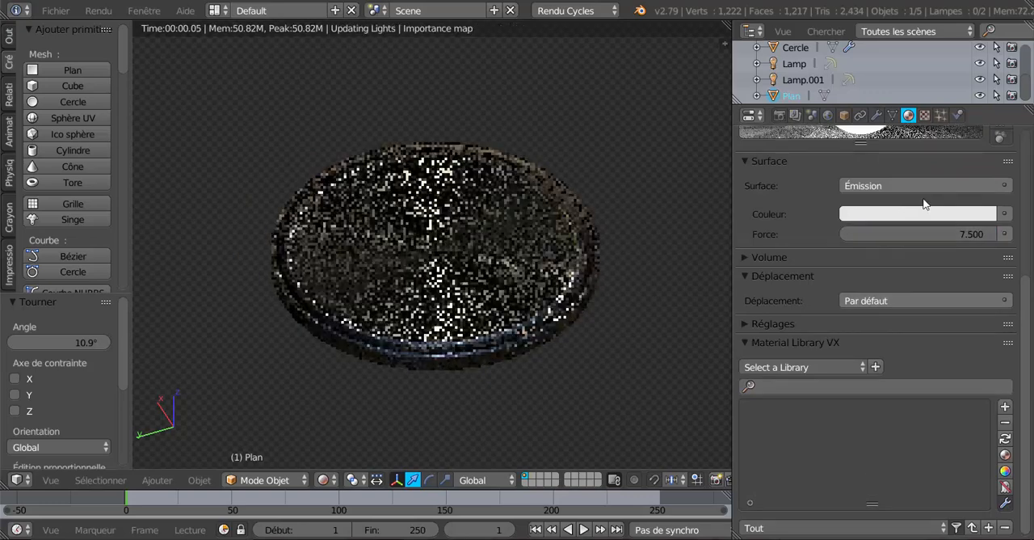
Step: Try an emission Force of 27.500 on the plane and check the disc's reflections from another angle
{"action": "scroll", "coordinate": [922, 199], "scroll_direction": "up", "scroll_amount": 2}
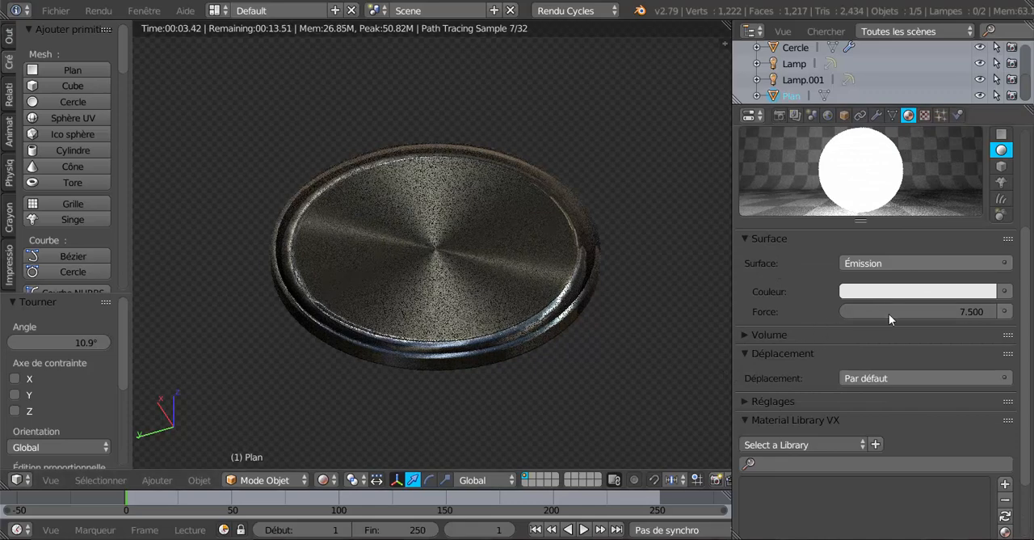
{"action": "left_click_drag", "start_coordinate": [889, 311], "coordinate": [966, 312]}
{"action": "middle_click_drag", "start_coordinate": [465, 419], "coordinate": [509, 418]}
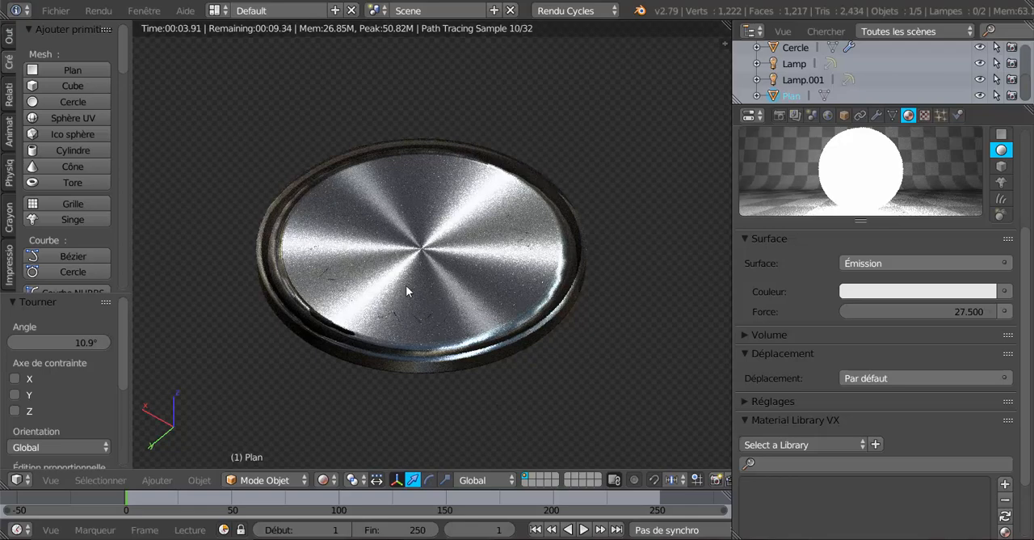
Step: Set the plane's emission Force to 2.400 and inspect the disc's highlights from another side
{"action": "mouse_move", "coordinate": [950, 314]}
{"action": "left_mouse_down"}
{"action": "mouse_move", "coordinate": [858, 314]}
{"action": "mouse_move", "coordinate": [956, 318]}
{"action": "left_mouse_up"}
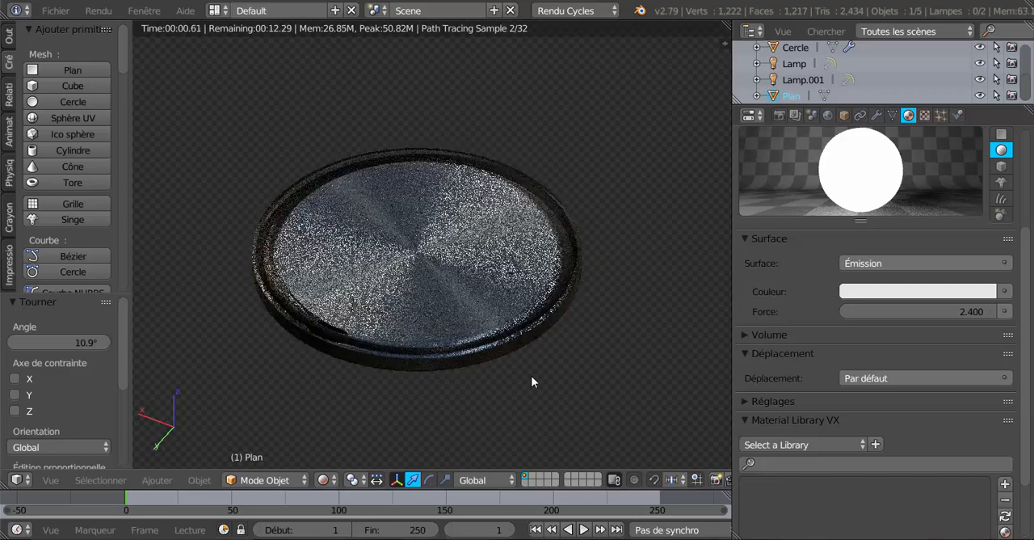
{"action": "middle_click_drag", "start_coordinate": [493, 367], "coordinate": [336, 374]}
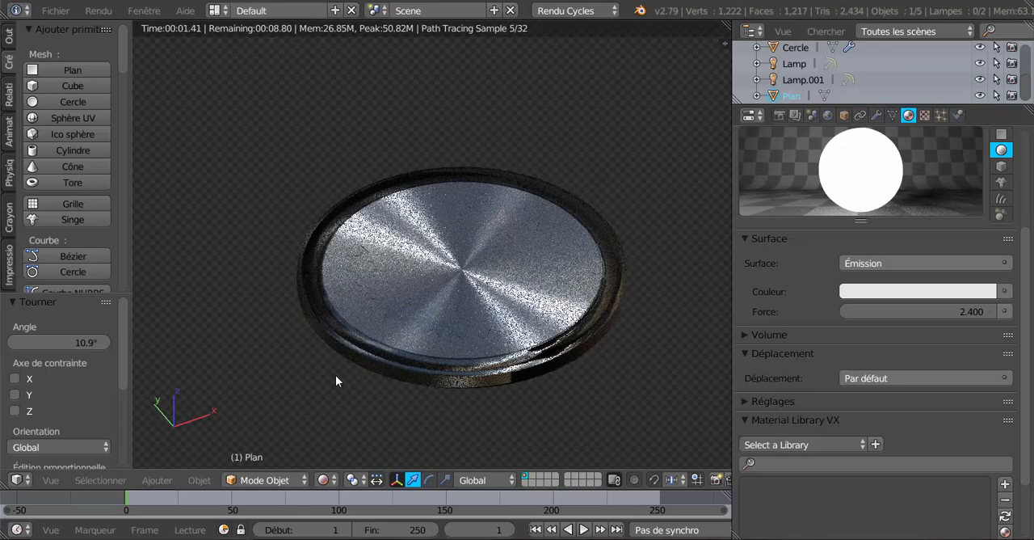
{"action": "scroll", "coordinate": [340, 374], "scroll_direction": "up", "scroll_amount": 2}
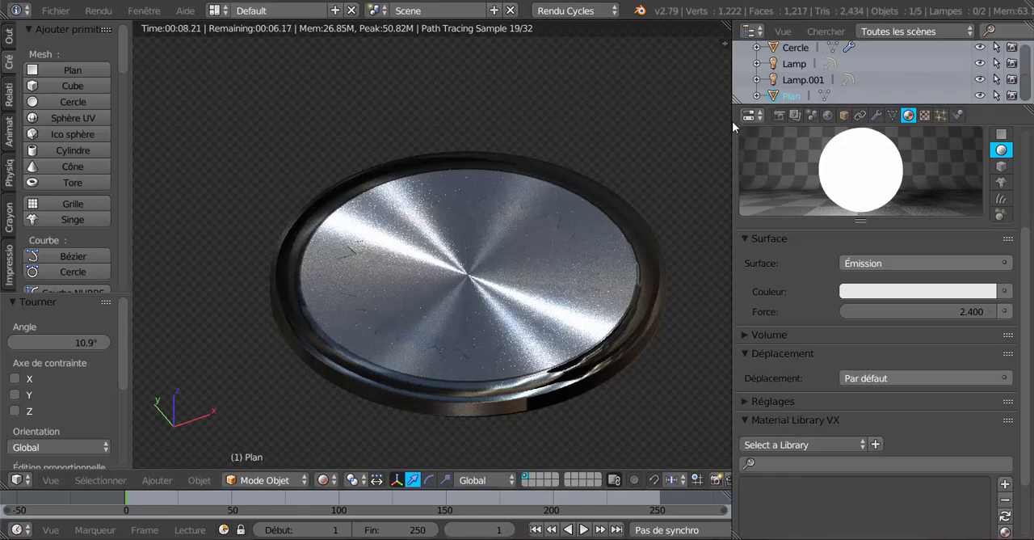
Step: Split the 3D view and turn the new area into a node editor
{"action": "left_click_drag", "start_coordinate": [731, 124], "coordinate": [596, 36]}
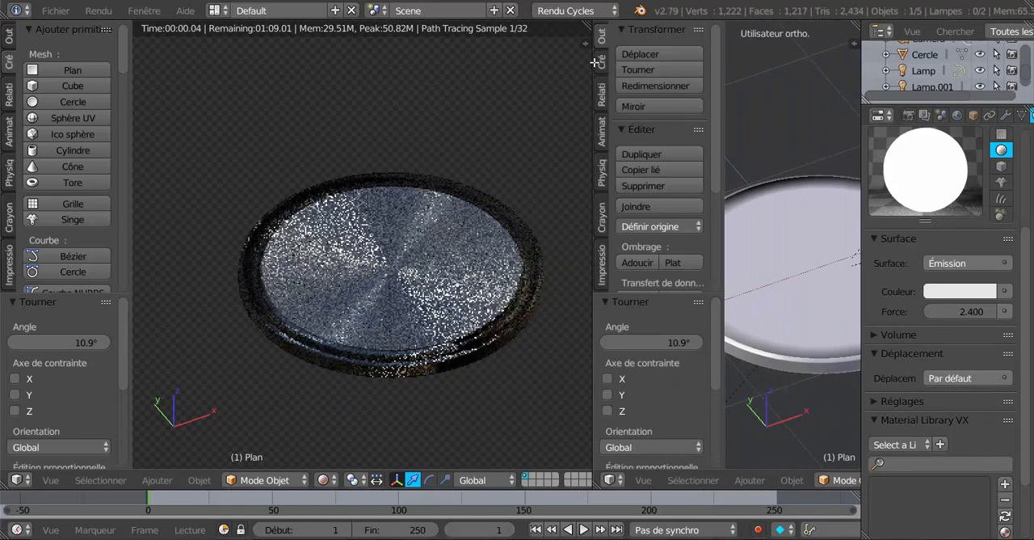
{"action": "left_click", "coordinate": [609, 480]}
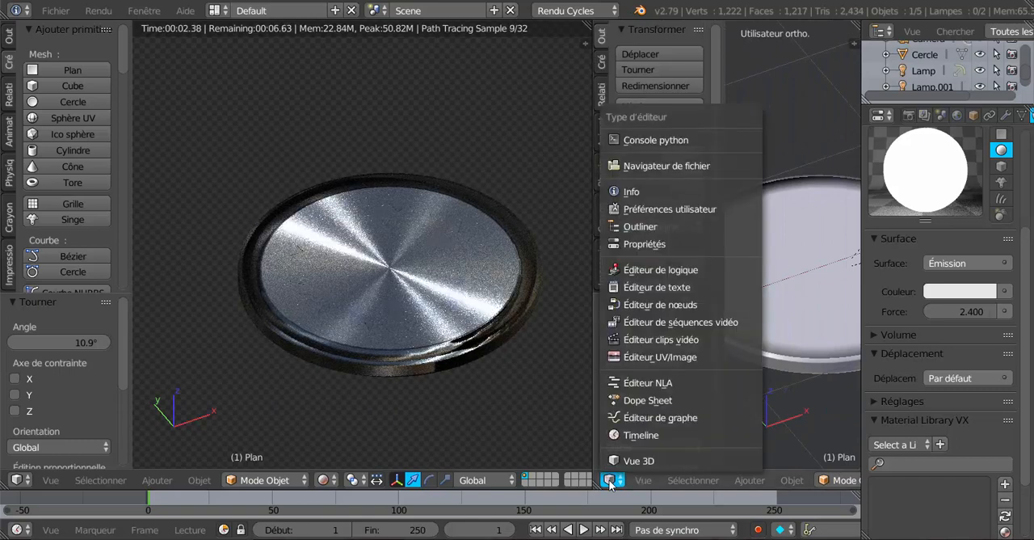
{"action": "left_click", "coordinate": [631, 307]}
Step: Select the disc, hide the node editor's properties region and bring its material nodes into view
{"action": "right_click", "coordinate": [453, 294]}
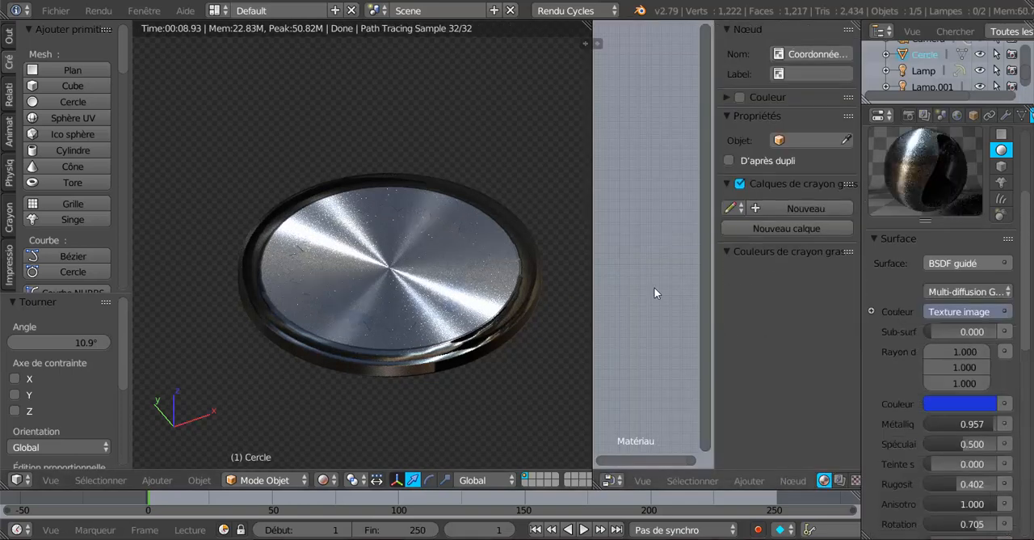
{"action": "left_click_drag", "start_coordinate": [716, 289], "coordinate": [867, 281]}
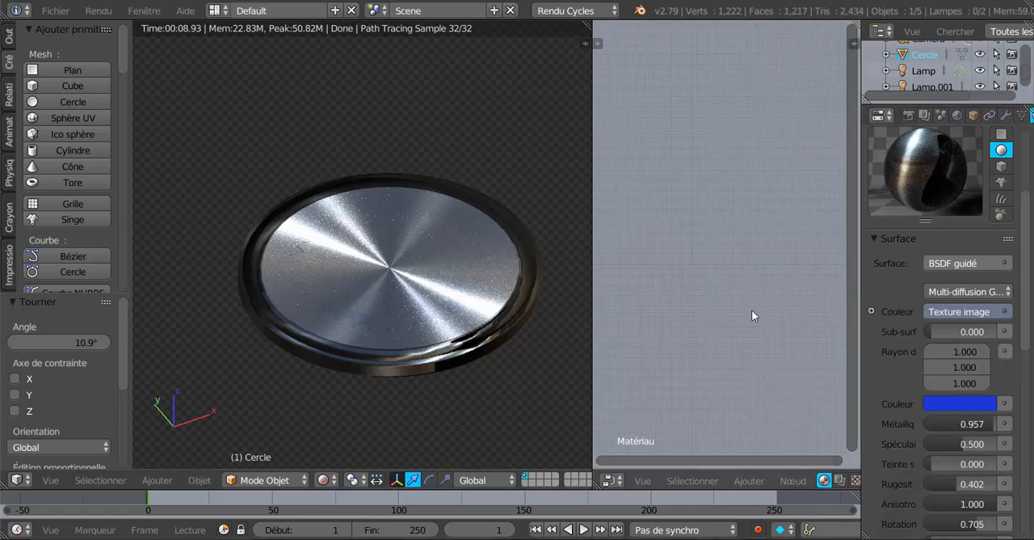
{"action": "scroll", "coordinate": [753, 307], "scroll_direction": "down", "scroll_amount": 3}
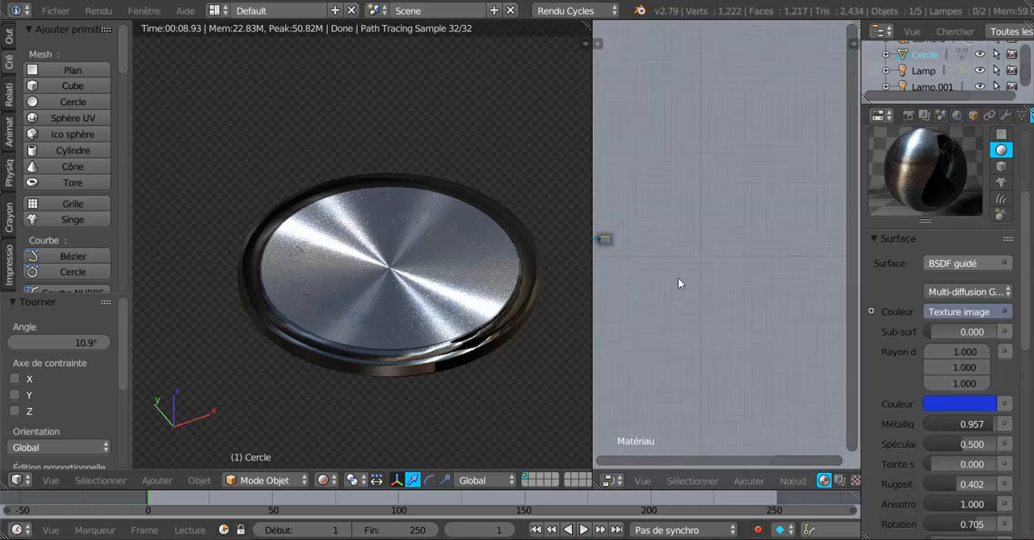
{"action": "middle_click_drag", "start_coordinate": [674, 280], "coordinate": [850, 282]}
{"action": "scroll", "coordinate": [759, 283], "scroll_direction": "up", "scroll_amount": 8}
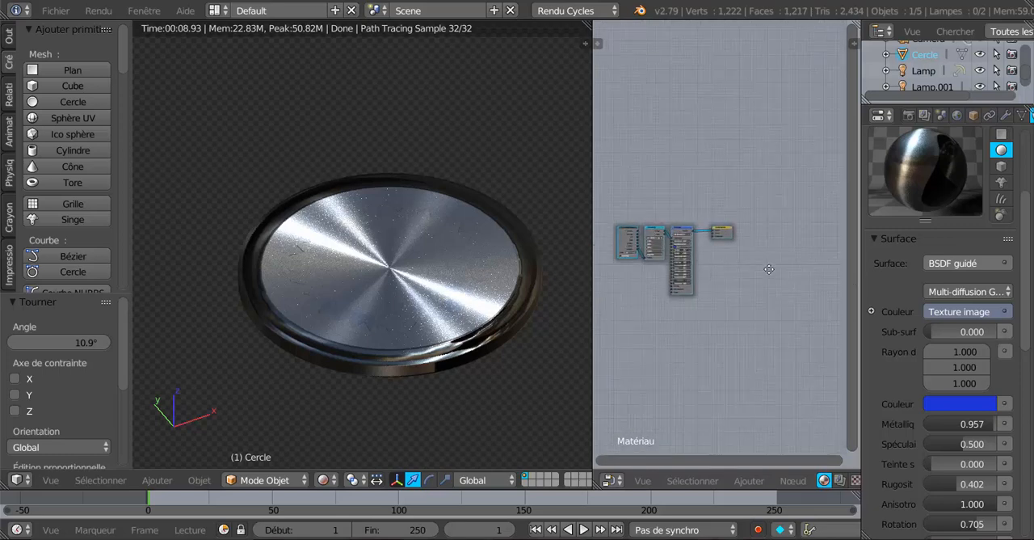
{"action": "middle_click_drag", "start_coordinate": [713, 314], "coordinate": [809, 294]}
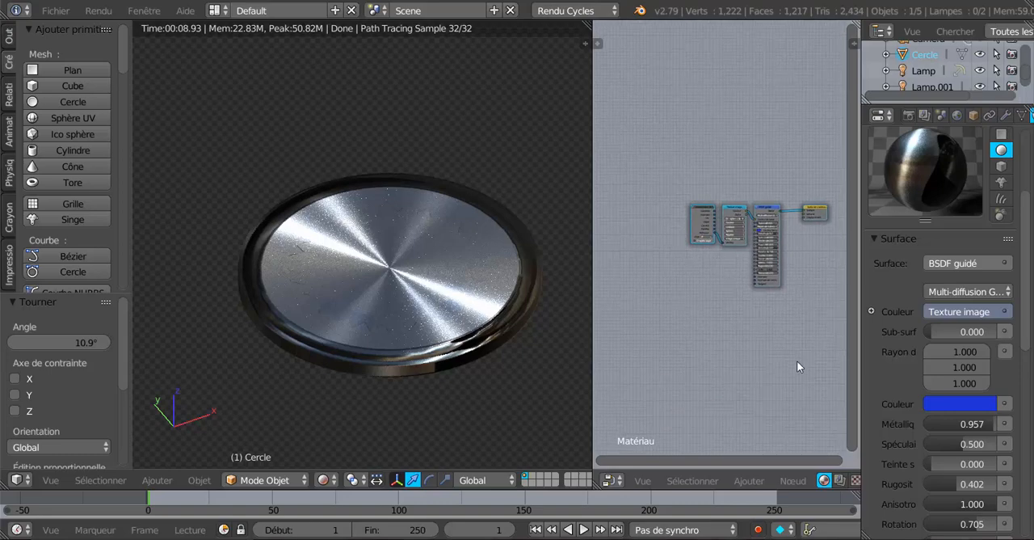
{"action": "scroll", "coordinate": [678, 311], "scroll_direction": "up", "scroll_amount": 5}
{"action": "middle_click_drag", "start_coordinate": [679, 312], "coordinate": [640, 309]}
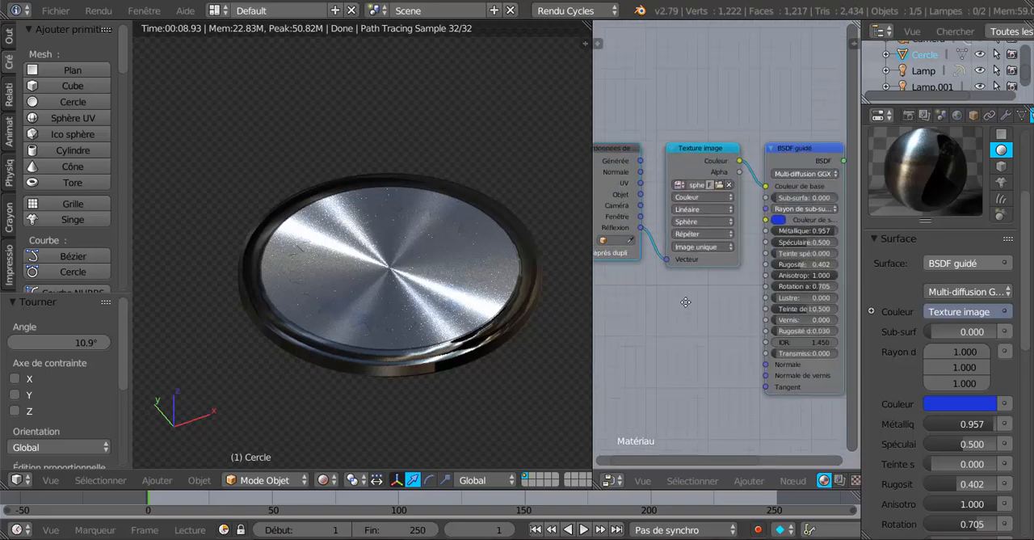
Step: Widen the node editor and show the BSDF guidé node's parameters up close
{"action": "left_click_drag", "start_coordinate": [591, 97], "coordinate": [442, 100]}
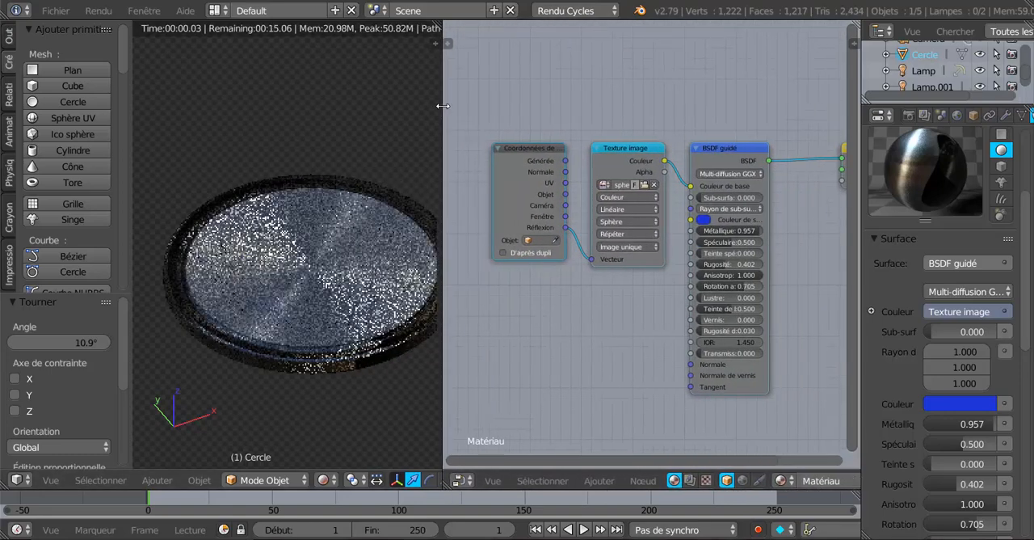
{"action": "scroll", "coordinate": [638, 291], "scroll_direction": "up", "scroll_amount": 3}
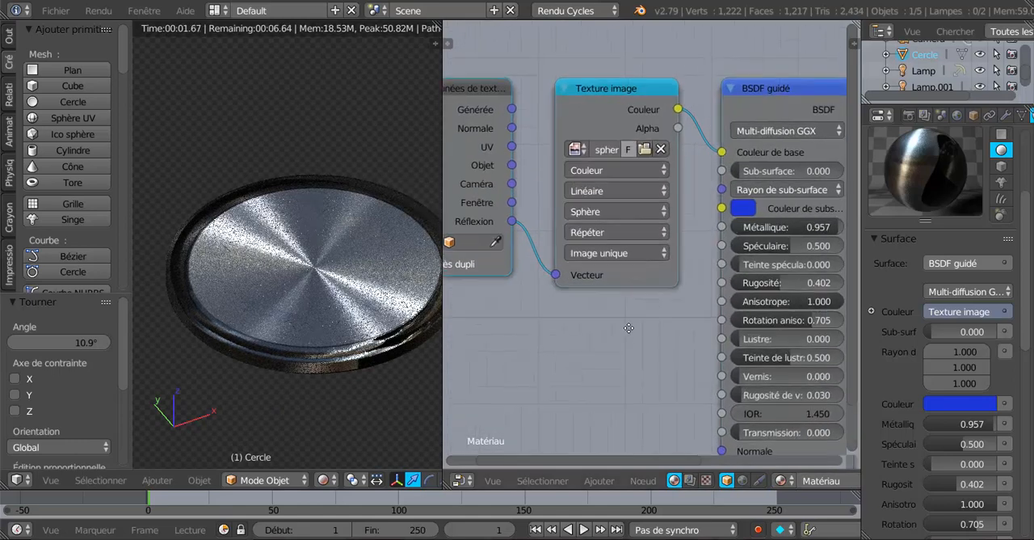
{"action": "middle_click_drag", "start_coordinate": [638, 286], "coordinate": [579, 262]}
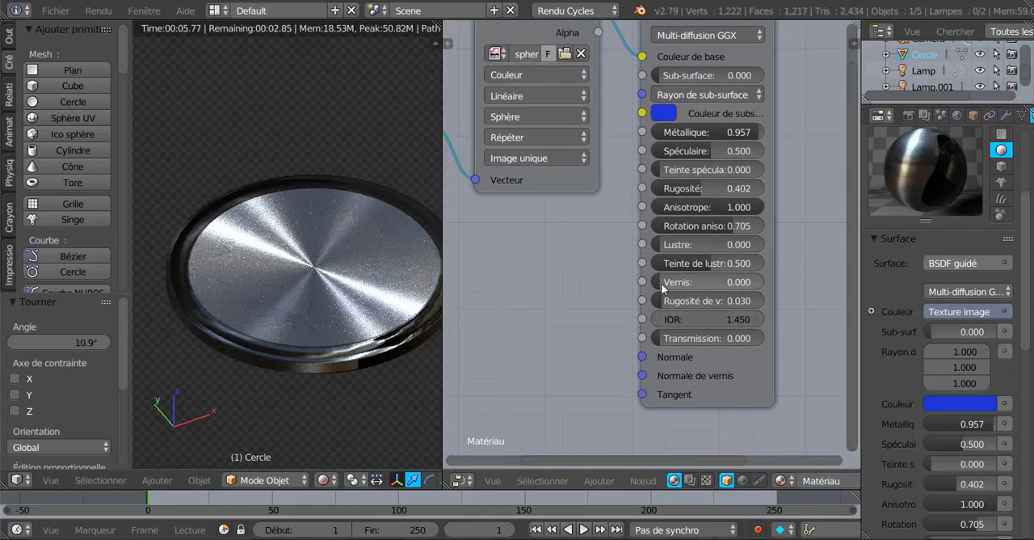
Step: Set the BSDF guidé node's Vernis to 0.950 and its Rugosité de vernis to 0.545
{"action": "left_click_drag", "start_coordinate": [685, 281], "coordinate": [750, 281]}
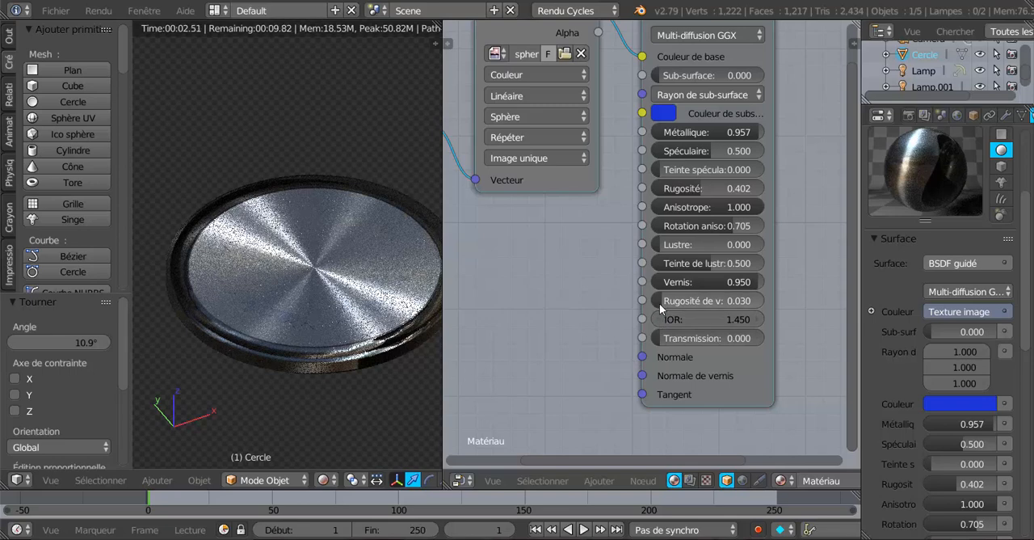
{"action": "left_click_drag", "start_coordinate": [671, 301], "coordinate": [739, 300]}
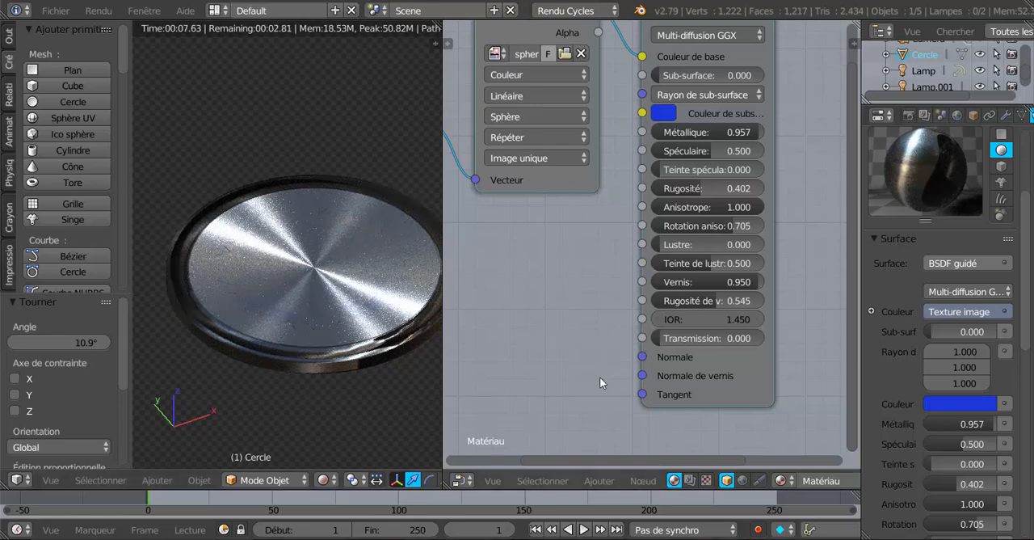
Step: Add a Texture magique node and connect its Couleur output to the BSDF guidé node's Normale de vernis input
{"action": "left_click", "coordinate": [595, 483]}
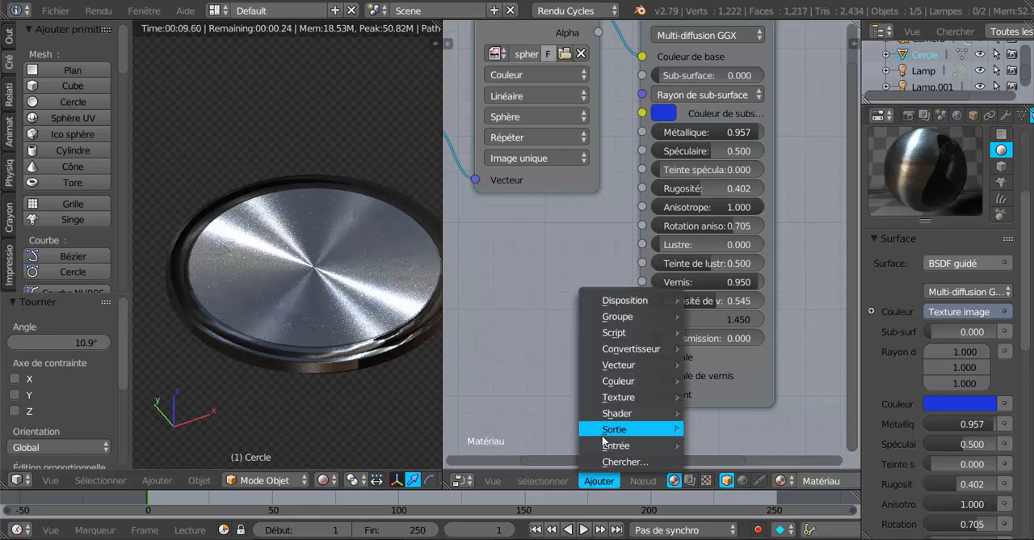
{"action": "mouse_move", "coordinate": [607, 441]}
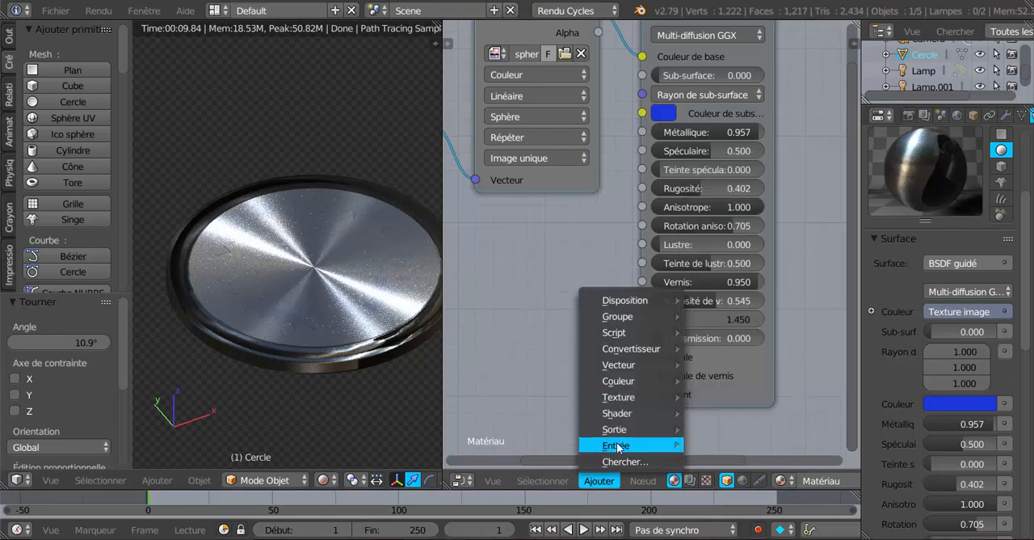
{"action": "mouse_move", "coordinate": [620, 408]}
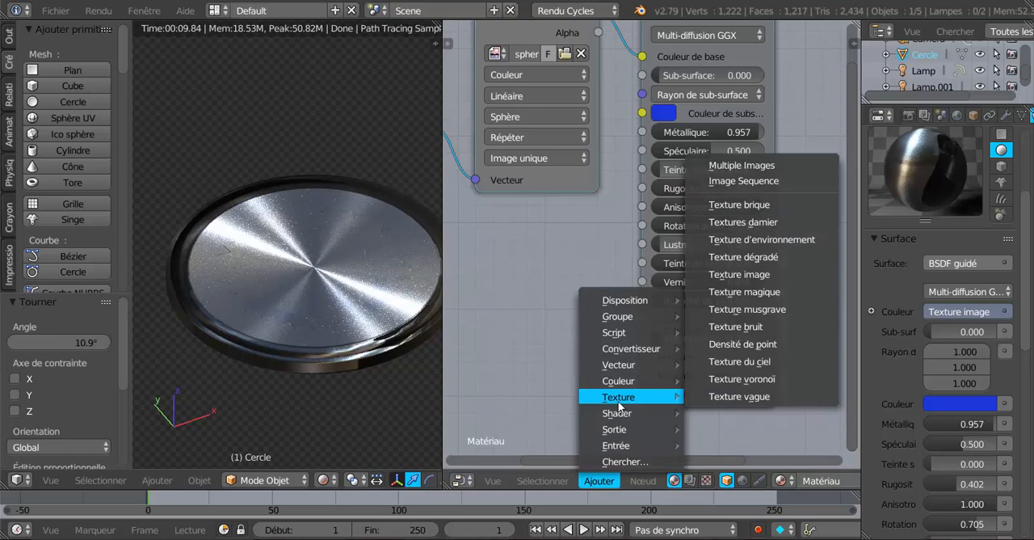
{"action": "left_click", "coordinate": [756, 292]}
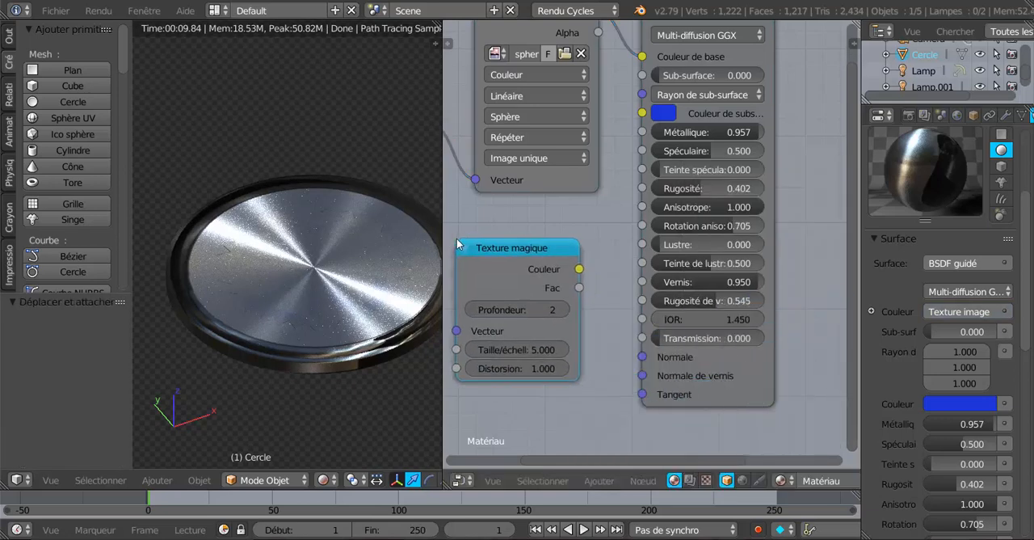
{"action": "scroll", "coordinate": [559, 360], "scroll_direction": "up", "scroll_amount": 1}
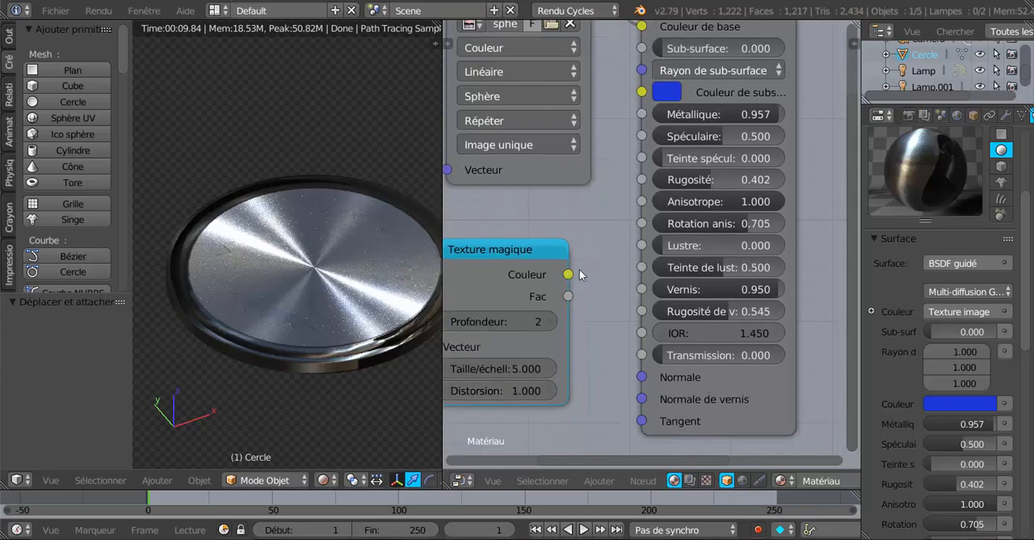
{"action": "left_click_drag", "start_coordinate": [569, 274], "coordinate": [610, 449]}
{"action": "left_click_drag", "start_coordinate": [653, 401], "coordinate": [651, 400]}
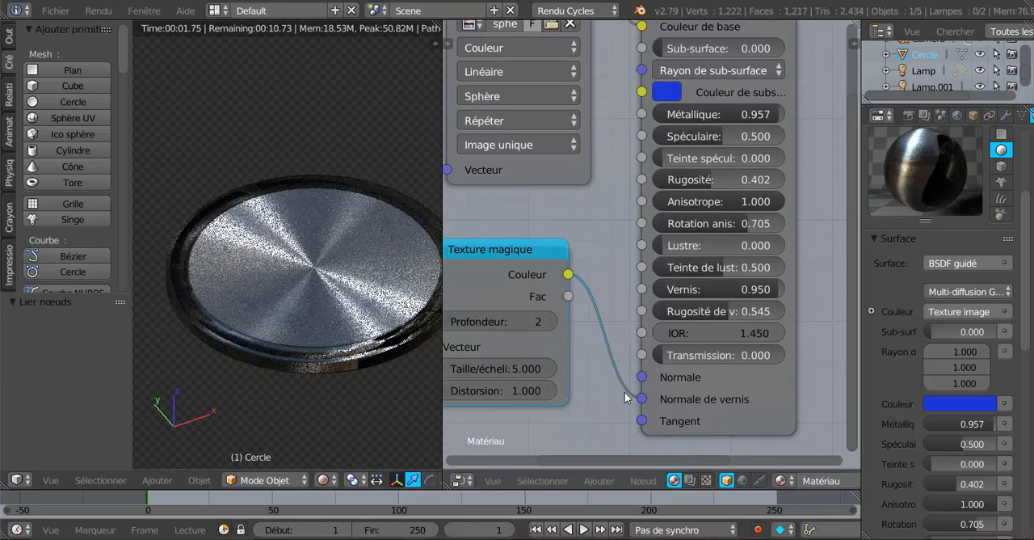
Step: Set the Texture magique node's Taille/échelle to 8.900 and its Distorsion to 4.300
{"action": "left_click_drag", "start_coordinate": [509, 249], "coordinate": [550, 247]}
{"action": "scroll", "coordinate": [512, 340], "scroll_direction": "up", "scroll_amount": 2}
{"action": "scroll", "coordinate": [512, 345], "scroll_direction": "up", "scroll_amount": 2}
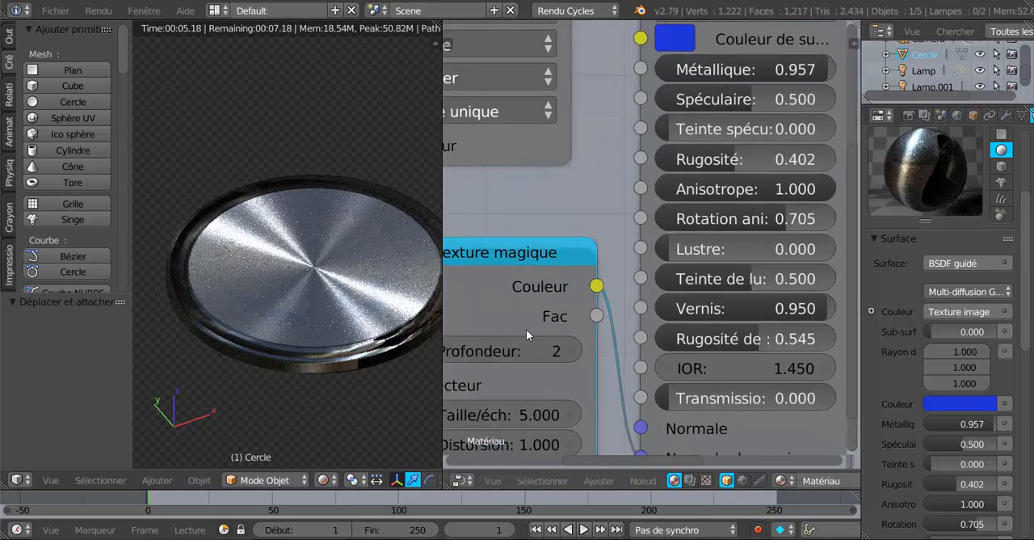
{"action": "left_click_drag", "start_coordinate": [576, 256], "coordinate": [588, 257]}
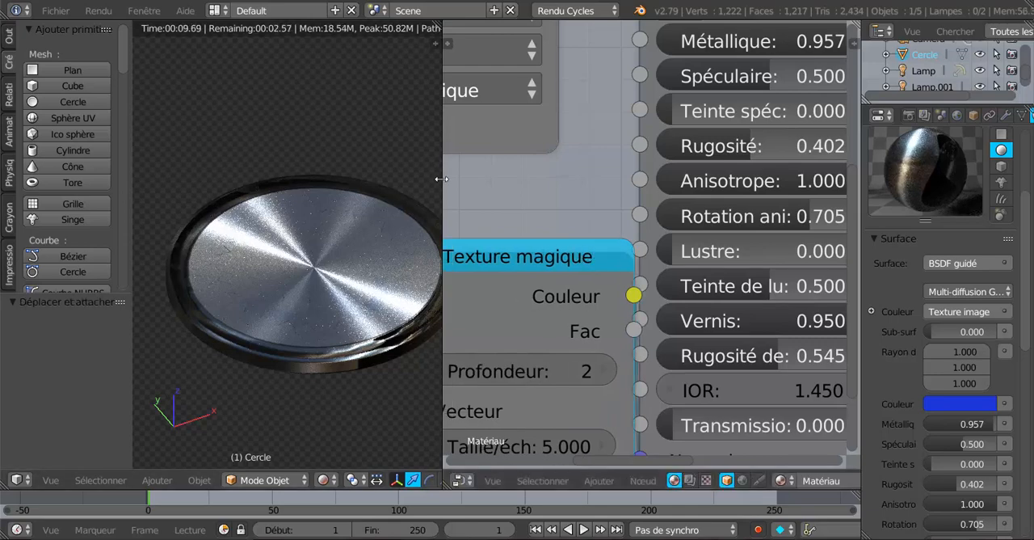
{"action": "left_click_drag", "start_coordinate": [442, 179], "coordinate": [414, 182]}
{"action": "scroll", "coordinate": [508, 193], "scroll_direction": "down", "scroll_amount": 2}
{"action": "scroll", "coordinate": [517, 202], "scroll_direction": "down", "scroll_amount": 3}
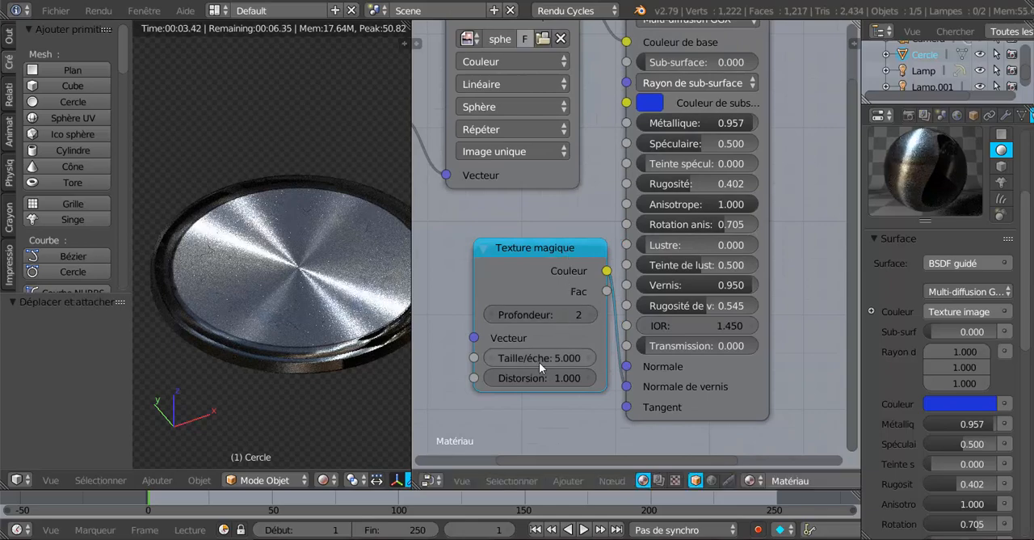
{"action": "left_click_drag", "start_coordinate": [533, 359], "coordinate": [595, 358]}
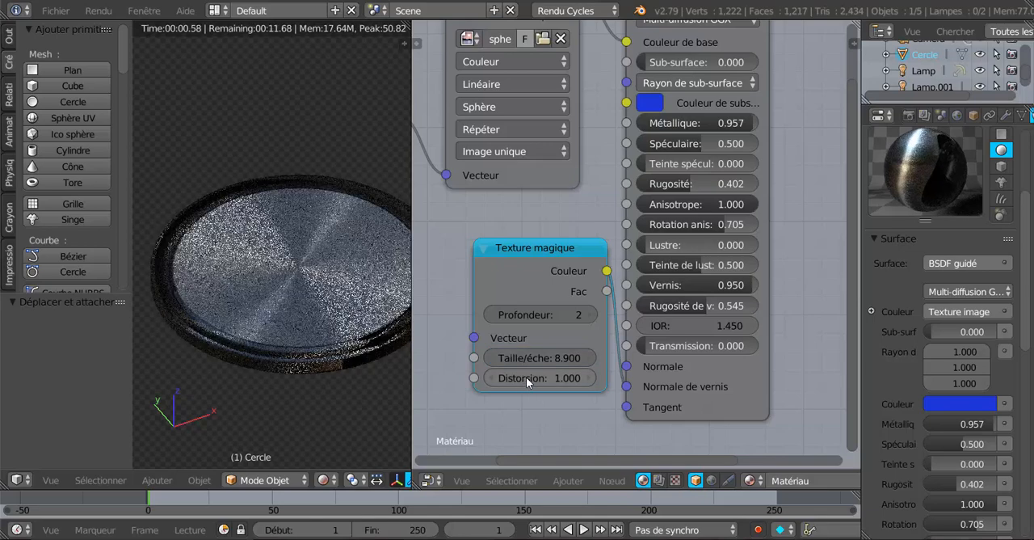
{"action": "left_click_drag", "start_coordinate": [526, 377], "coordinate": [580, 376]}
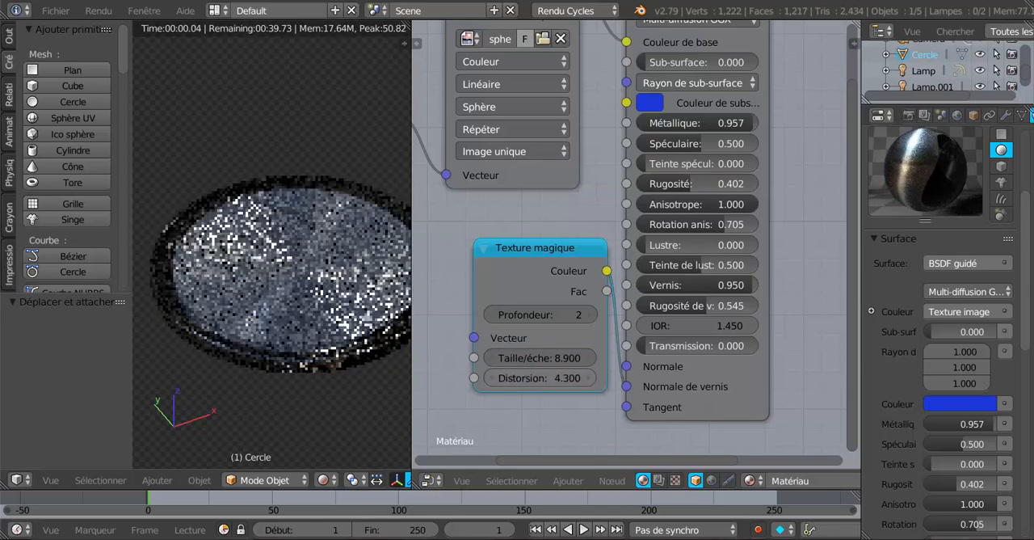
Step: Insert a Carte de normale node on the link between Texture magique and Normale de vernis
{"action": "left_click_drag", "start_coordinate": [522, 253], "coordinate": [495, 286]}
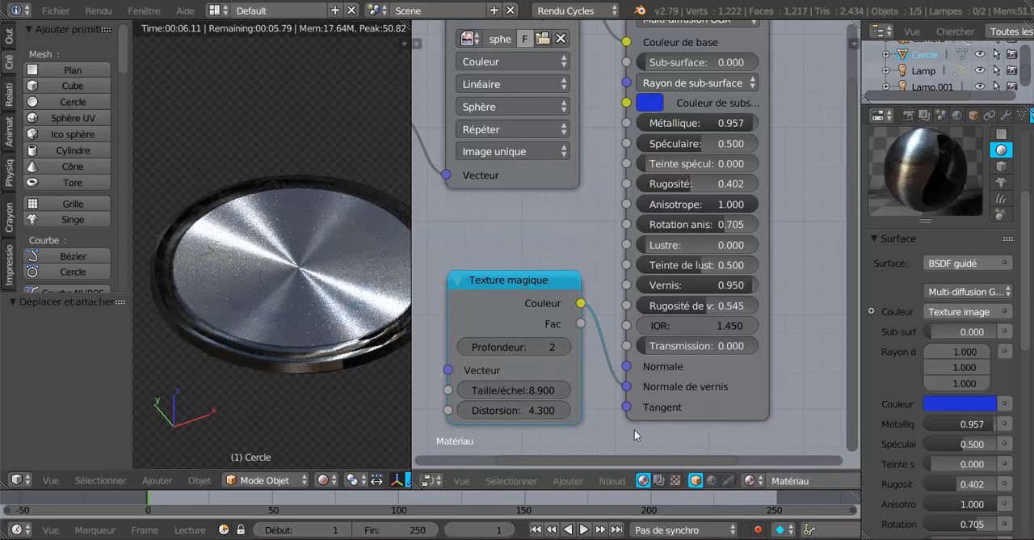
{"action": "left_click_drag", "start_coordinate": [532, 282], "coordinate": [482, 301]}
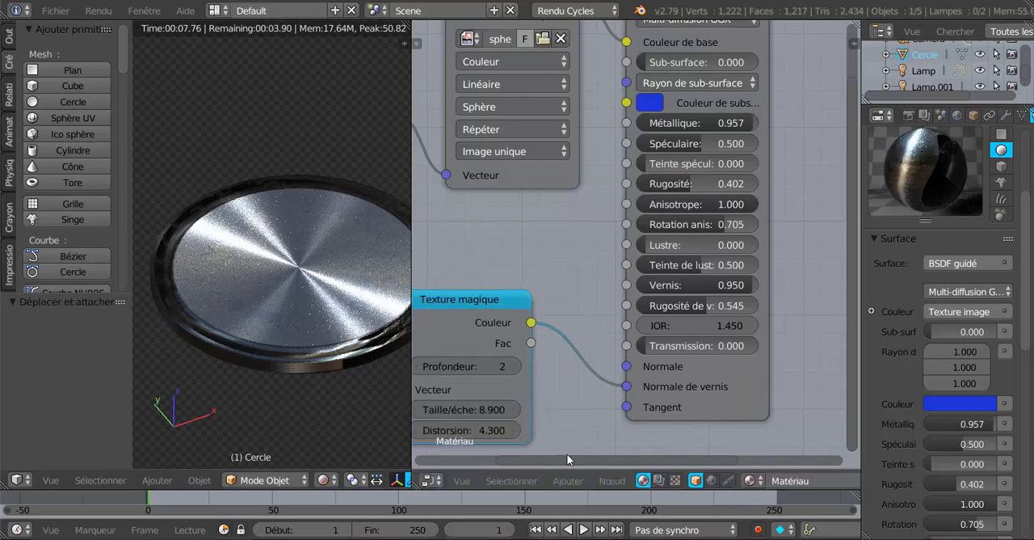
{"action": "left_click", "coordinate": [569, 480]}
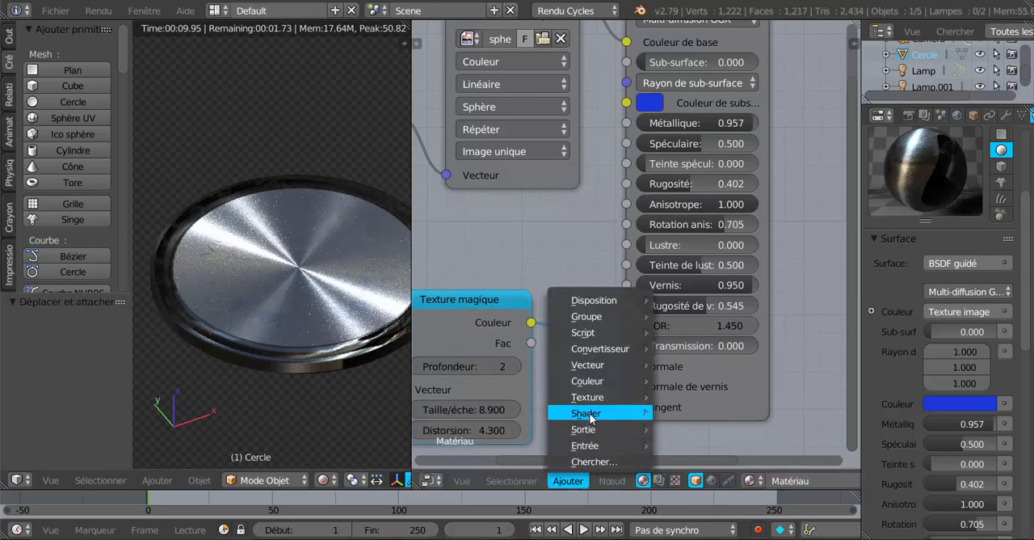
{"action": "mouse_move", "coordinate": [591, 418]}
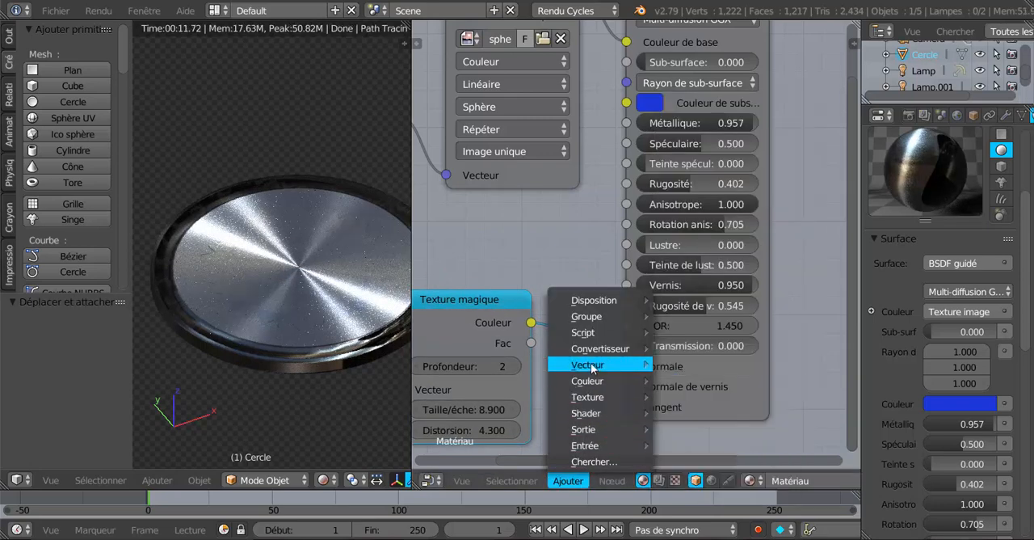
{"action": "mouse_move", "coordinate": [592, 366]}
{"action": "left_click", "coordinate": [695, 417]}
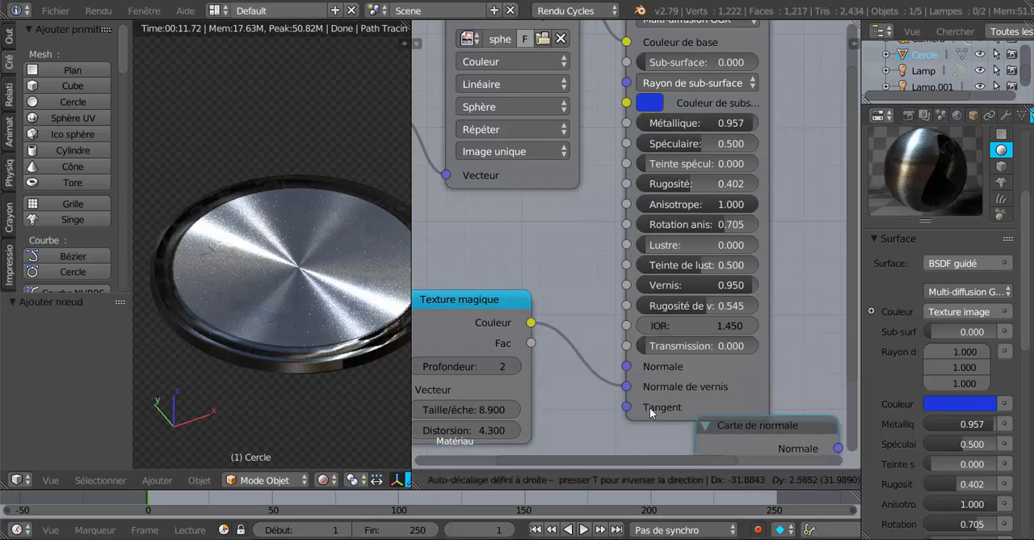
{"action": "left_click", "coordinate": [579, 342]}
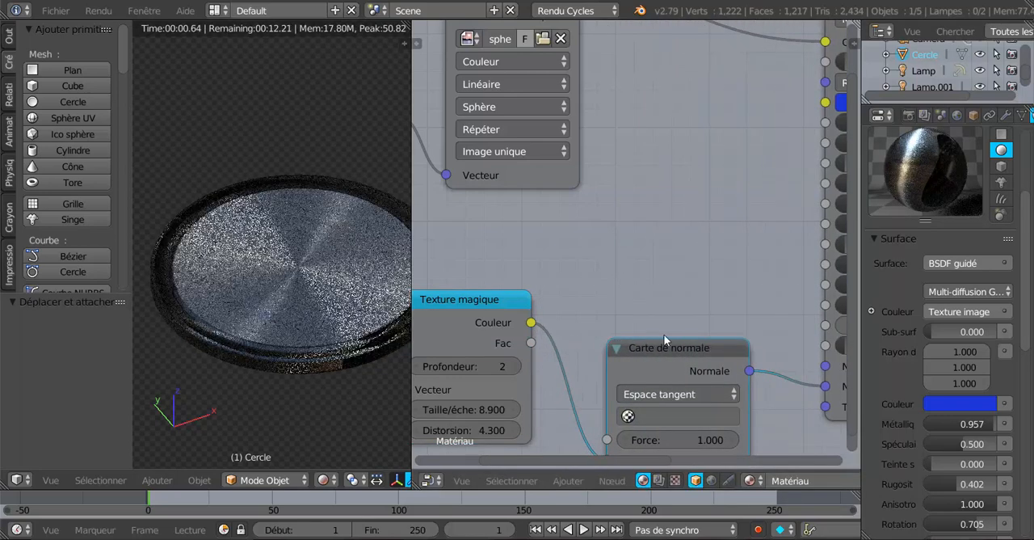
{"action": "left_click_drag", "start_coordinate": [668, 349], "coordinate": [668, 253]}
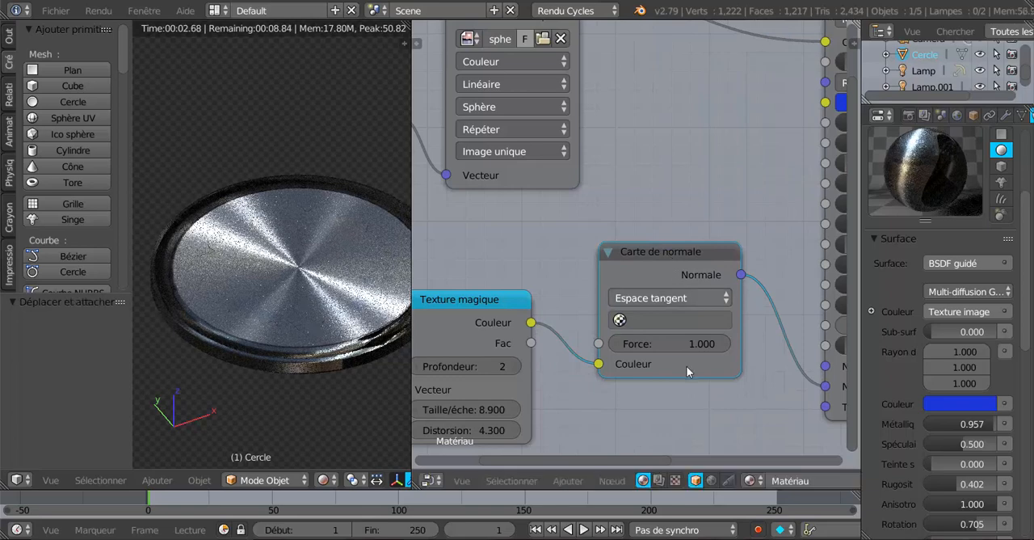
Step: Set the Carte de normale node's Force to 6.200 and inspect the disc's surface up close
{"action": "scroll", "coordinate": [688, 368], "scroll_direction": "up", "scroll_amount": 1}
{"action": "key", "text": "g"}
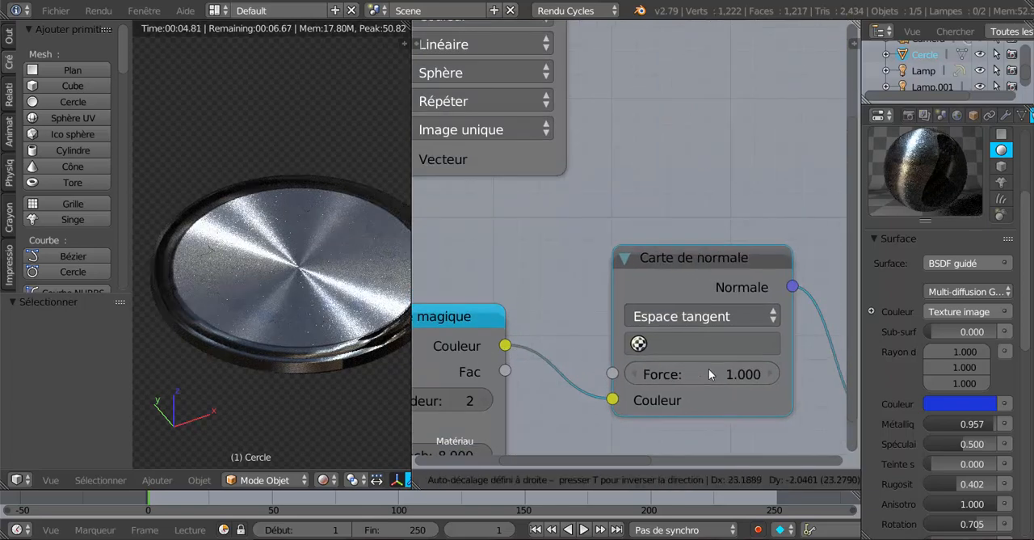
{"action": "left_click", "coordinate": [709, 368]}
{"action": "left_click_drag", "start_coordinate": [703, 374], "coordinate": [737, 374]}
{"action": "scroll", "coordinate": [323, 374], "scroll_direction": "up", "scroll_amount": 2}
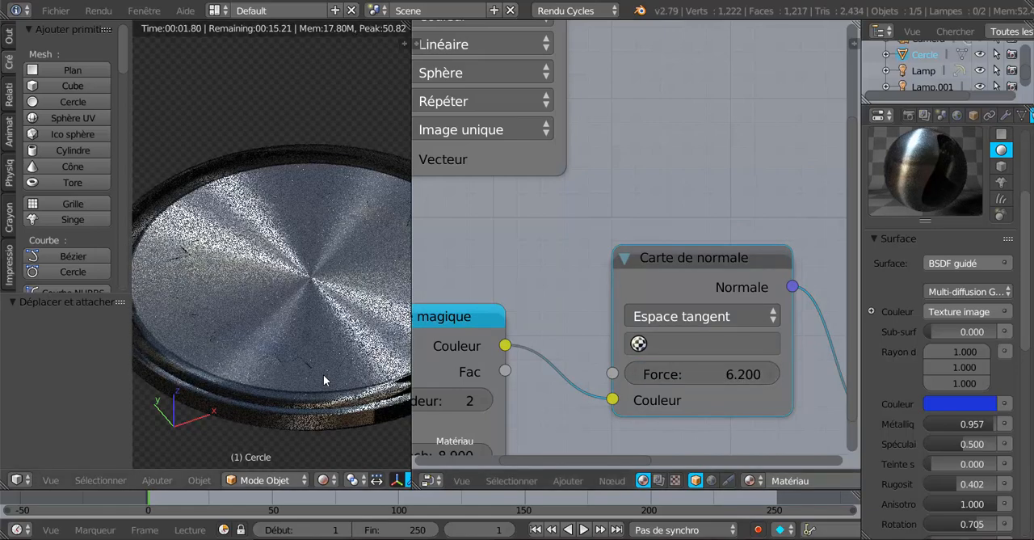
{"action": "scroll", "coordinate": [323, 374], "scroll_direction": "up", "scroll_amount": 2}
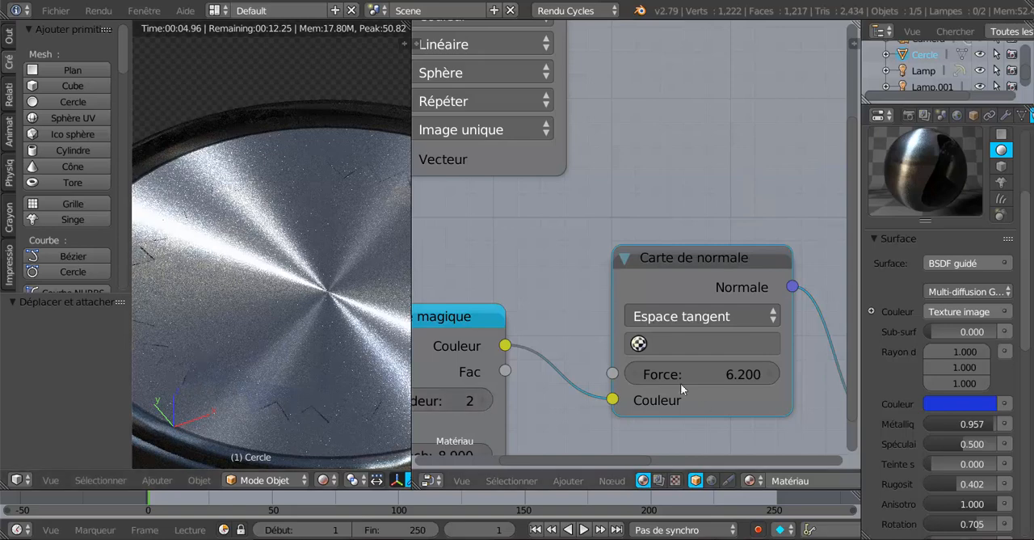
Step: Try the Carte de normale output on Vernis, remove that link and reinsert the node on the Normale de vernis link
{"action": "scroll", "coordinate": [681, 383], "scroll_direction": "down", "scroll_amount": 3}
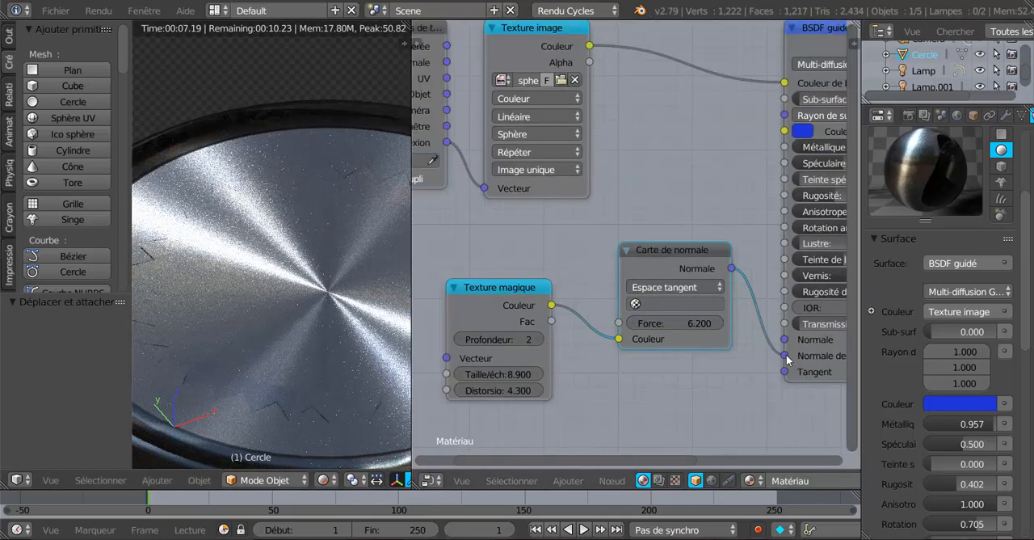
{"action": "left_click_drag", "start_coordinate": [617, 341], "coordinate": [774, 357]}
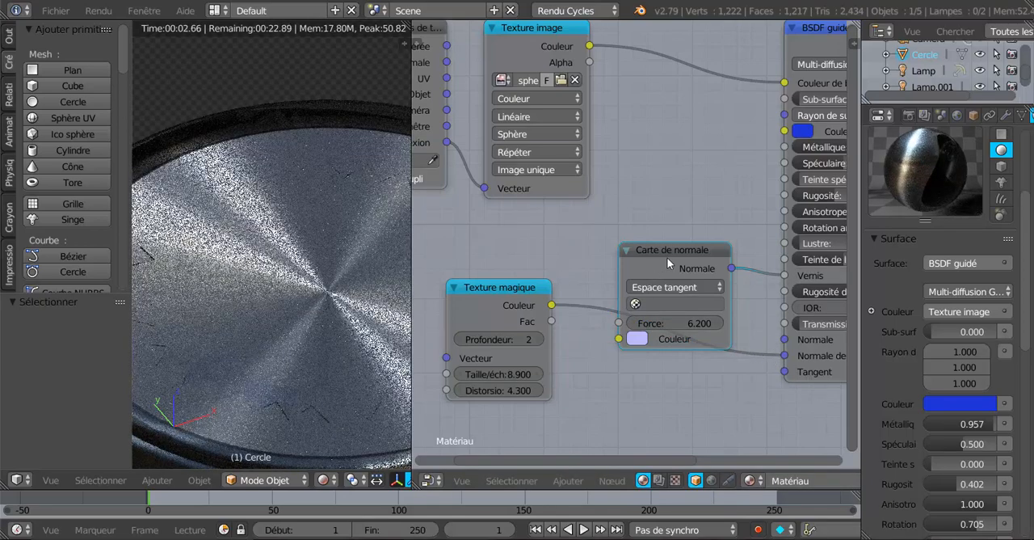
{"action": "left_click_drag", "start_coordinate": [667, 256], "coordinate": [641, 220]}
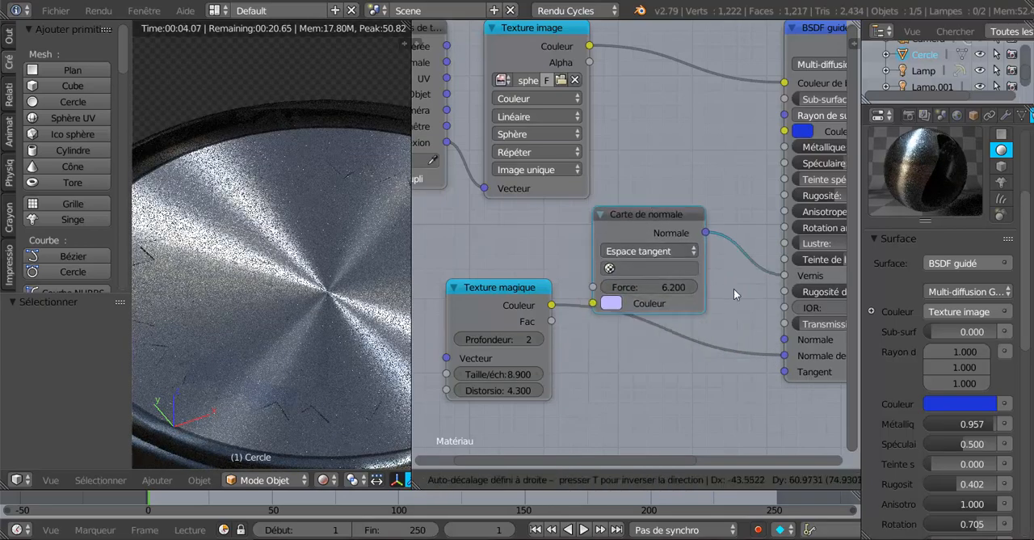
{"action": "left_click_drag", "start_coordinate": [782, 279], "coordinate": [738, 305]}
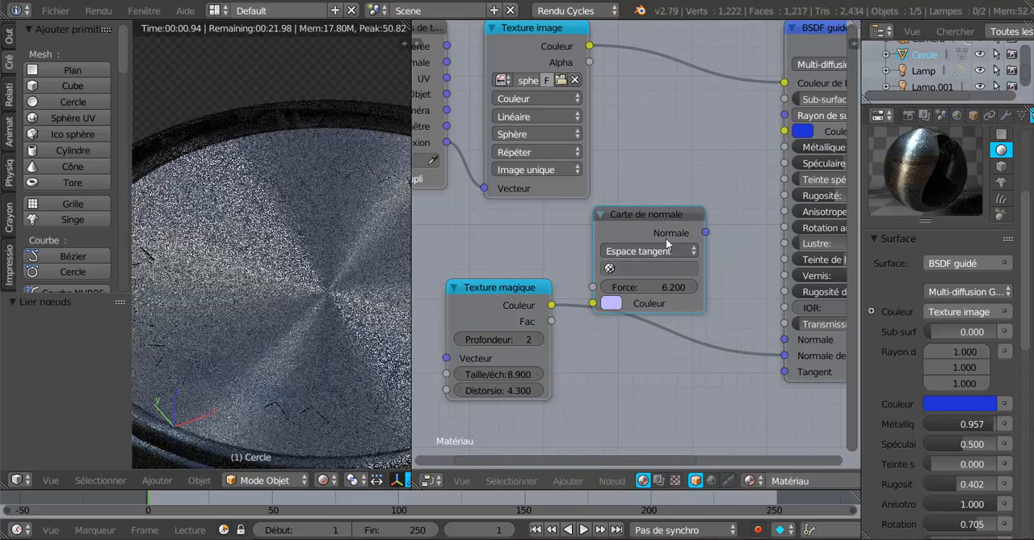
{"action": "left_click_drag", "start_coordinate": [666, 237], "coordinate": [669, 261]}
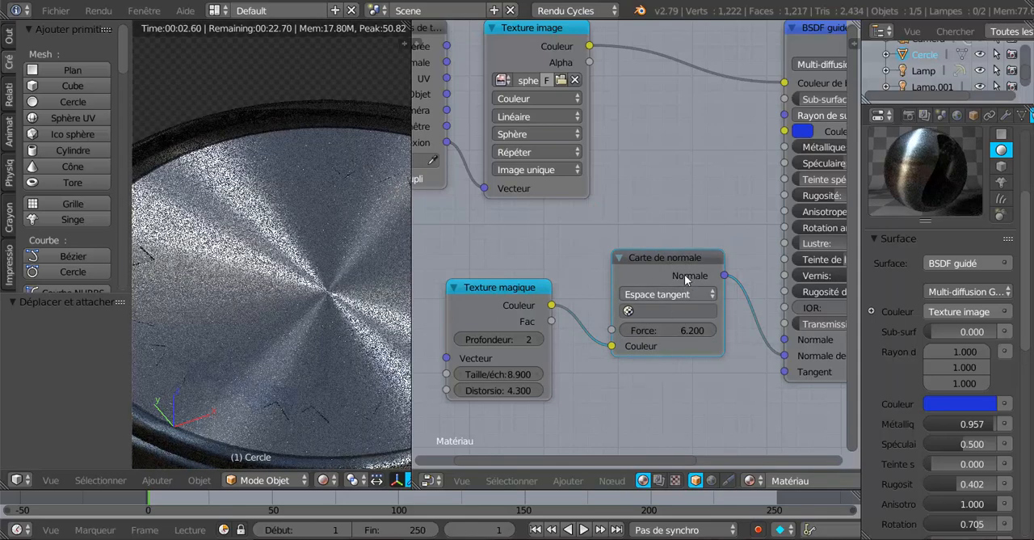
Step: Delete the Carte de normale and Texture magique nodes
{"action": "key", "text": "x"}
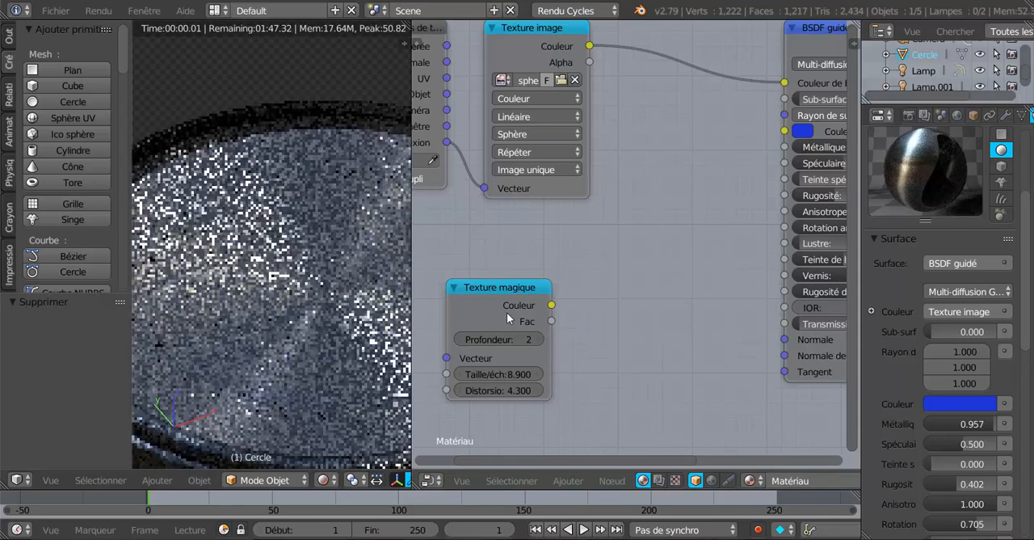
{"action": "left_click", "coordinate": [506, 312]}
{"action": "key", "text": "x"}
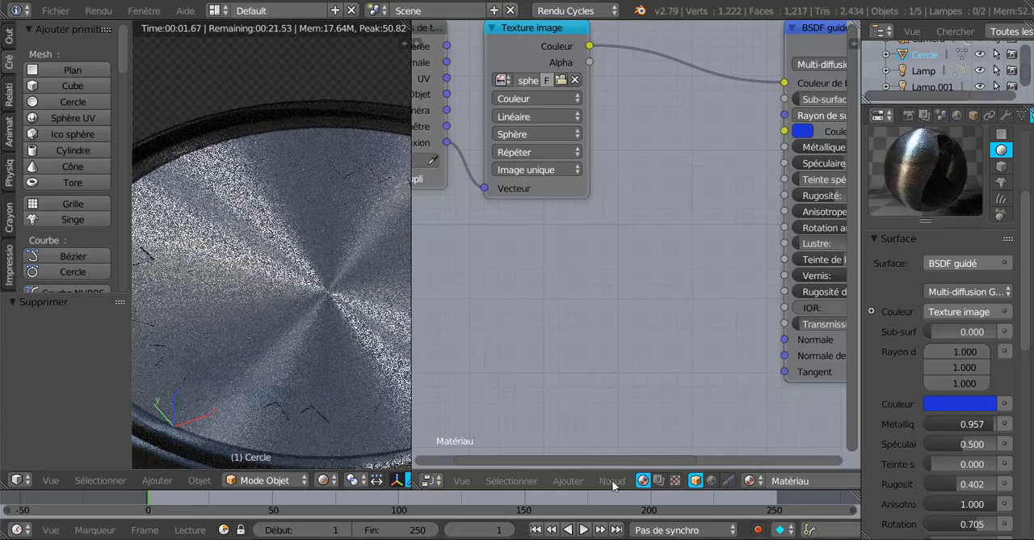
{"action": "left_click", "coordinate": [614, 482]}
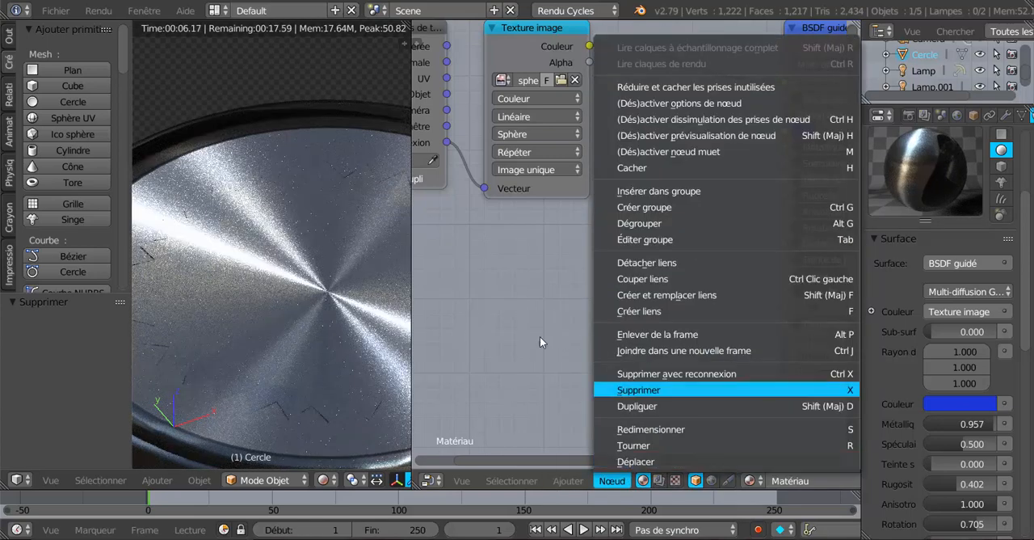
{"action": "left_click", "coordinate": [514, 384]}
{"action": "scroll", "coordinate": [647, 395], "scroll_direction": "down", "scroll_amount": 2}
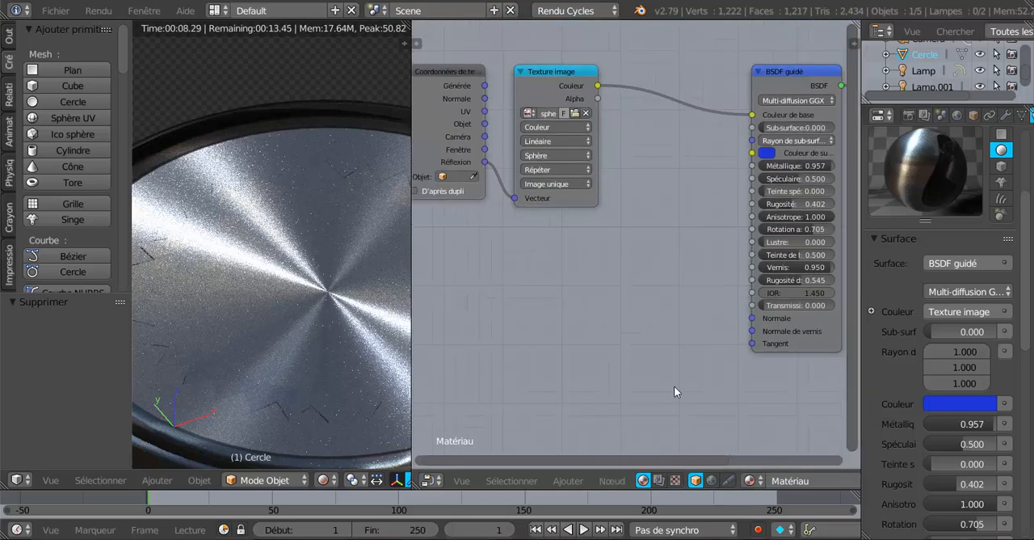
{"action": "middle_click_drag", "start_coordinate": [672, 385], "coordinate": [609, 352]}
{"action": "scroll", "coordinate": [608, 356], "scroll_direction": "up", "scroll_amount": 2}
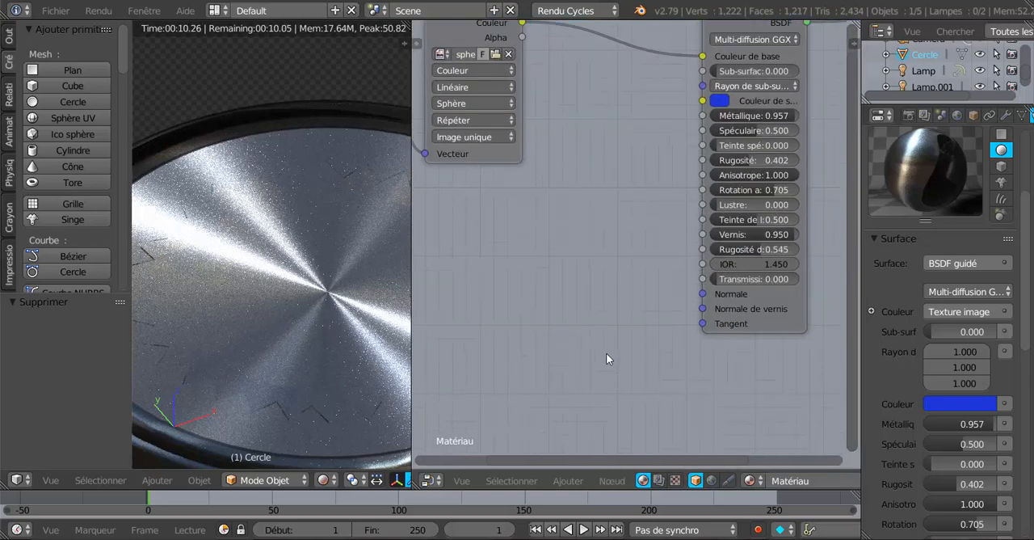
{"action": "left_click", "coordinate": [613, 481]}
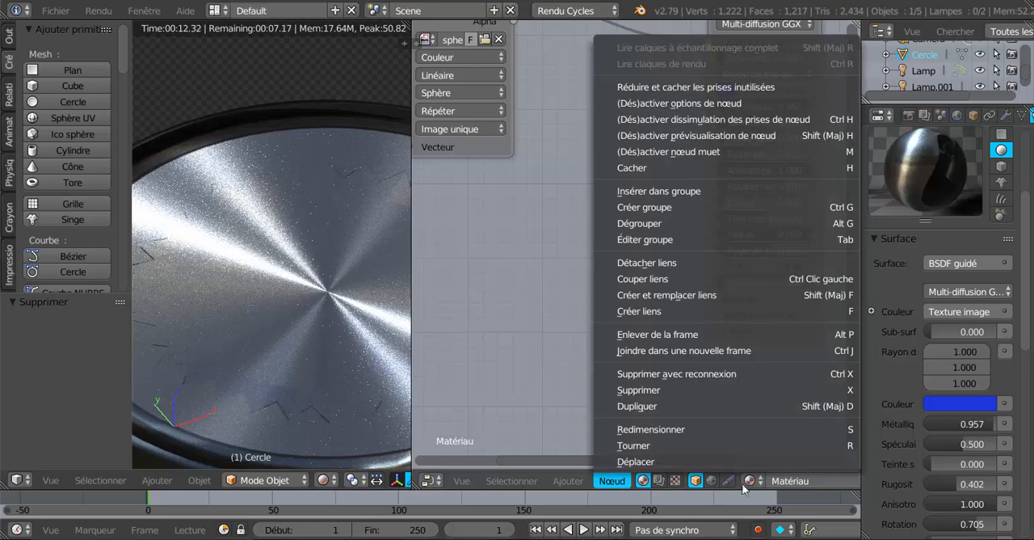
{"action": "left_click", "coordinate": [720, 485]}
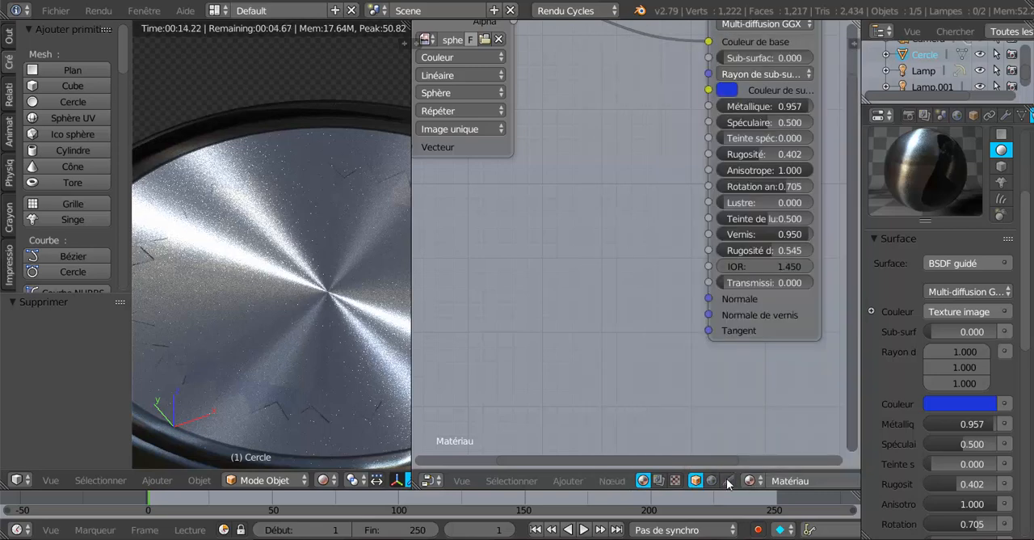
Step: Add a Texture voronoï node and connect its Couleur output to Normale de vernis on the BSDF guidé node
{"action": "left_click", "coordinate": [613, 481]}
{"action": "mouse_move", "coordinate": [564, 482]}
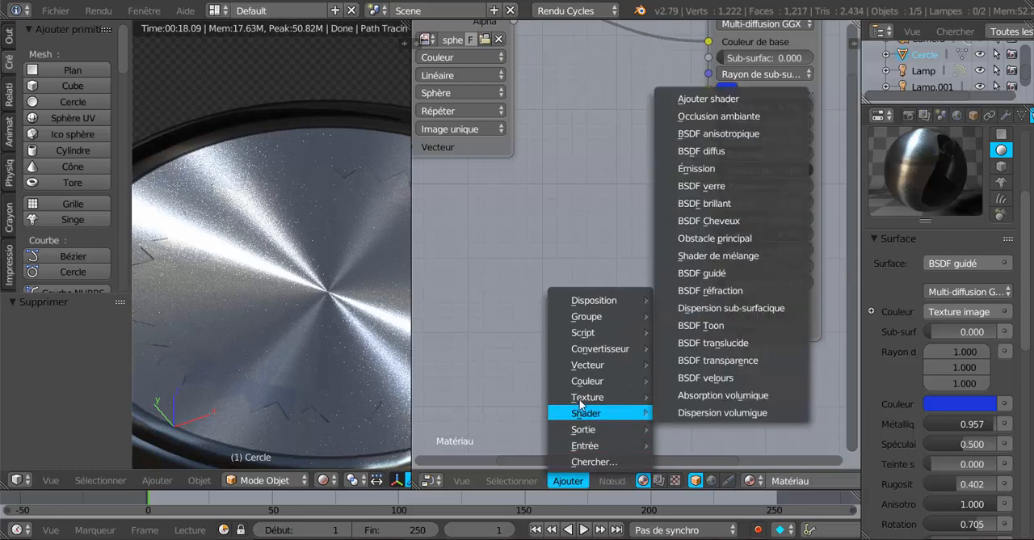
{"action": "mouse_move", "coordinate": [588, 396]}
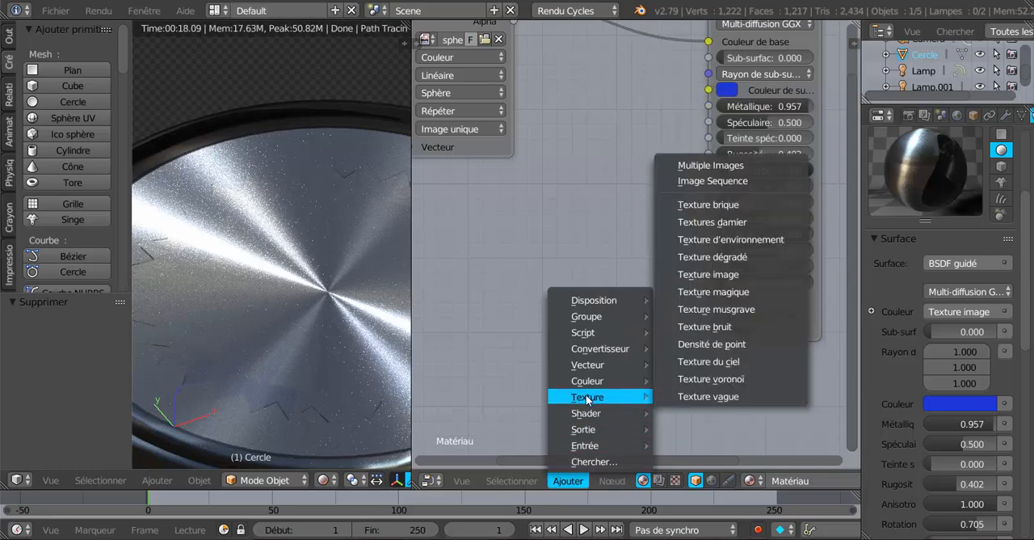
{"action": "left_click", "coordinate": [717, 376]}
{"action": "left_click", "coordinate": [544, 236]}
{"action": "scroll", "coordinate": [648, 276], "scroll_direction": "up", "scroll_amount": 2}
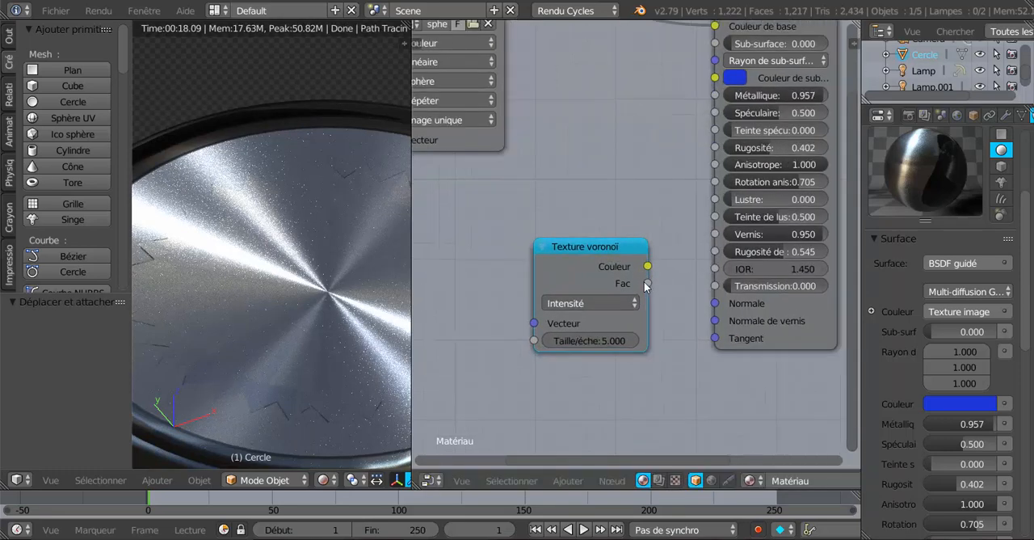
{"action": "left_click_drag", "start_coordinate": [652, 269], "coordinate": [724, 328]}
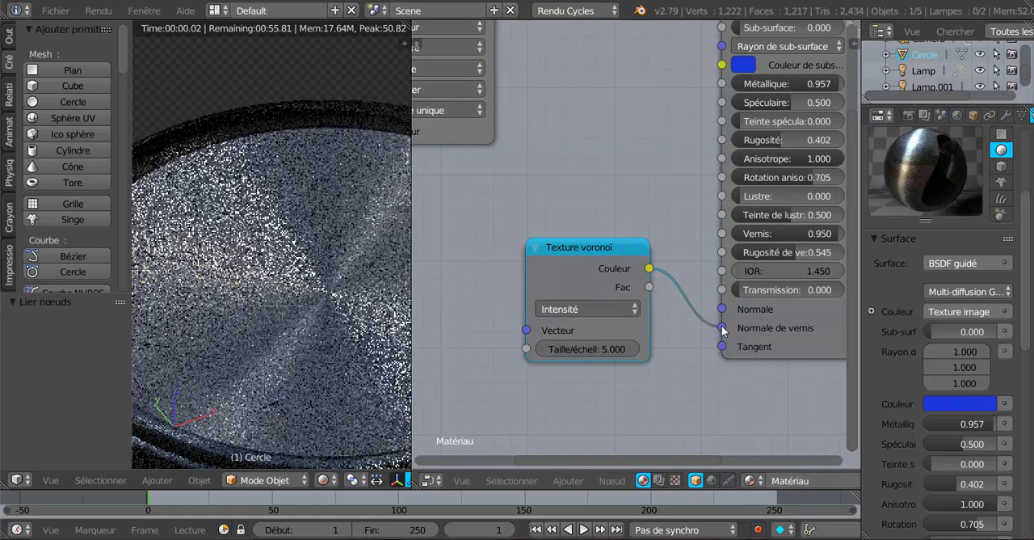
{"action": "scroll", "coordinate": [471, 372], "scroll_direction": "down", "scroll_amount": 2}
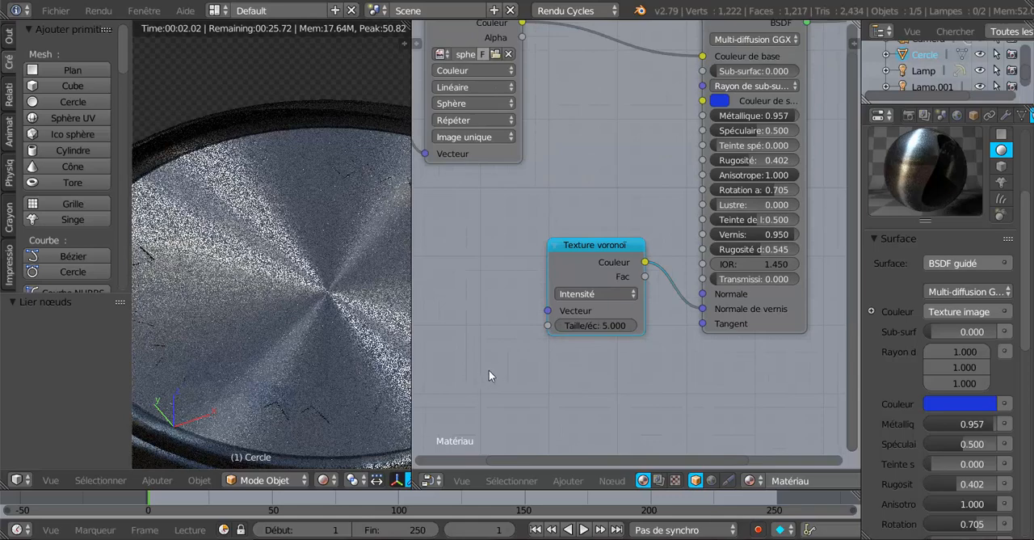
Step: Set the Texture voronoï node's scale to 1.800
{"action": "scroll", "coordinate": [540, 347], "scroll_direction": "up", "scroll_amount": 2}
{"action": "left_click_drag", "start_coordinate": [574, 350], "coordinate": [549, 350]}
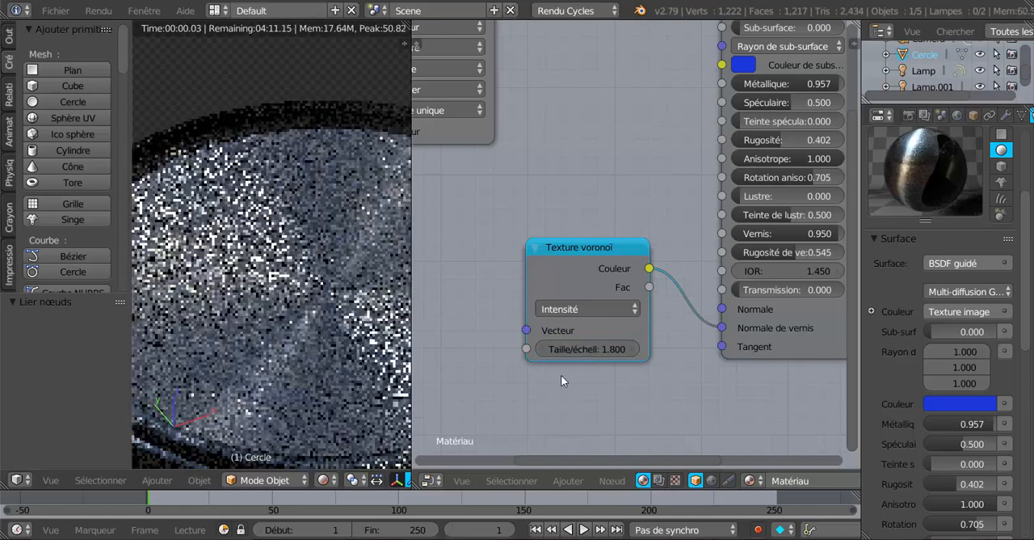
{"action": "scroll", "coordinate": [565, 373], "scroll_direction": "down", "scroll_amount": 1}
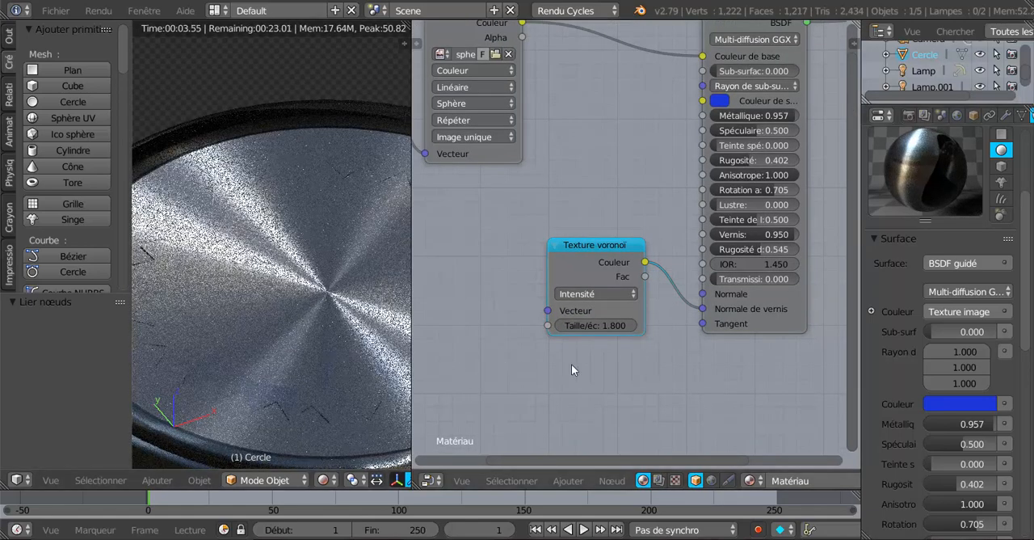
Step: Move the Texture voronoï Couleur link from Normale de vernis to the Normale input
{"action": "left_click_drag", "start_coordinate": [703, 307], "coordinate": [702, 294]}
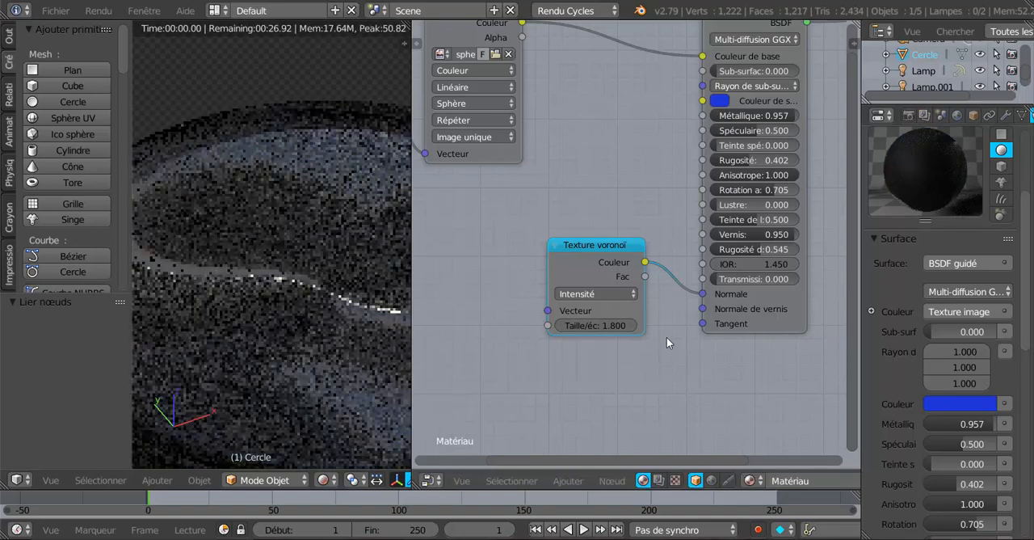
{"action": "scroll", "coordinate": [667, 336], "scroll_direction": "down", "scroll_amount": 3}
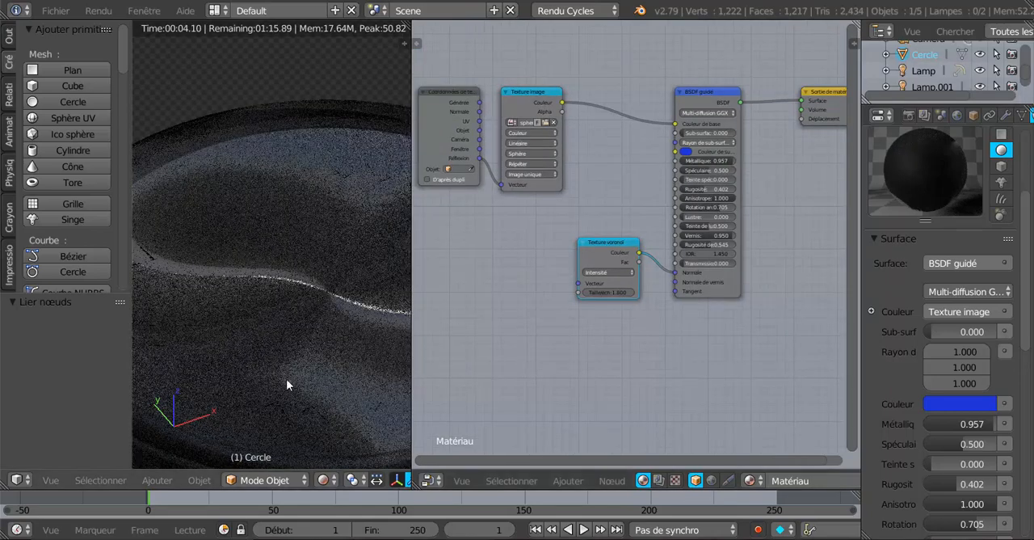
{"action": "middle_click_drag", "start_coordinate": [287, 379], "coordinate": [351, 369]}
{"action": "scroll", "coordinate": [350, 368], "scroll_direction": "down", "scroll_amount": 4}
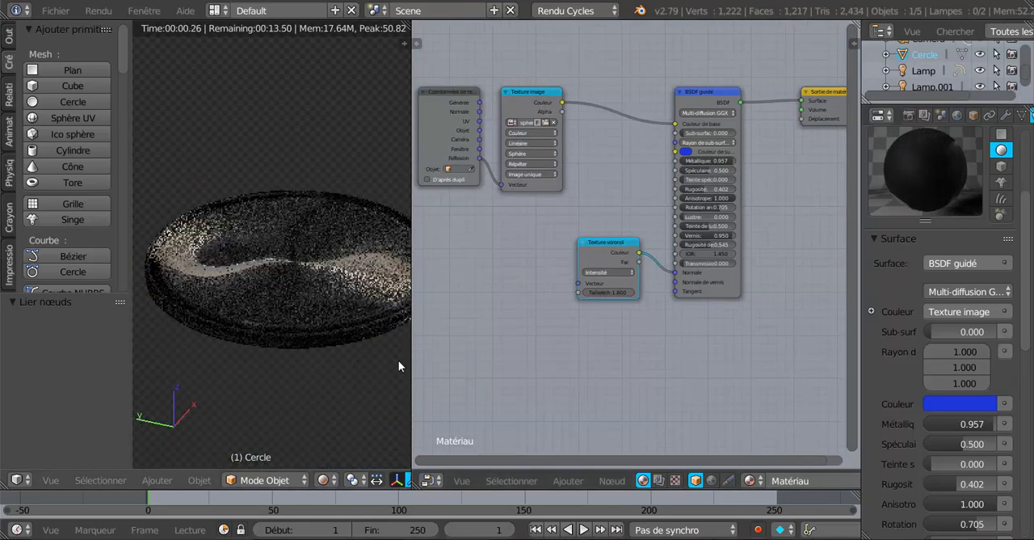
Step: Widen the 3D viewport and examine the disc's reflections from several angles
{"action": "left_click_drag", "start_coordinate": [411, 362], "coordinate": [595, 362]}
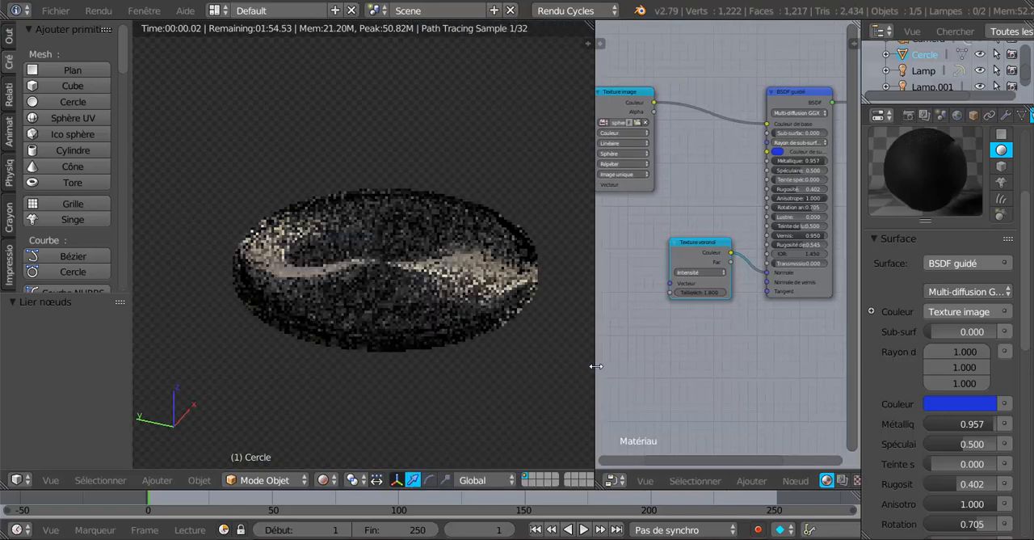
{"action": "scroll", "coordinate": [566, 379], "scroll_direction": "up", "scroll_amount": 2}
{"action": "middle_click_drag", "start_coordinate": [567, 380], "coordinate": [451, 379]}
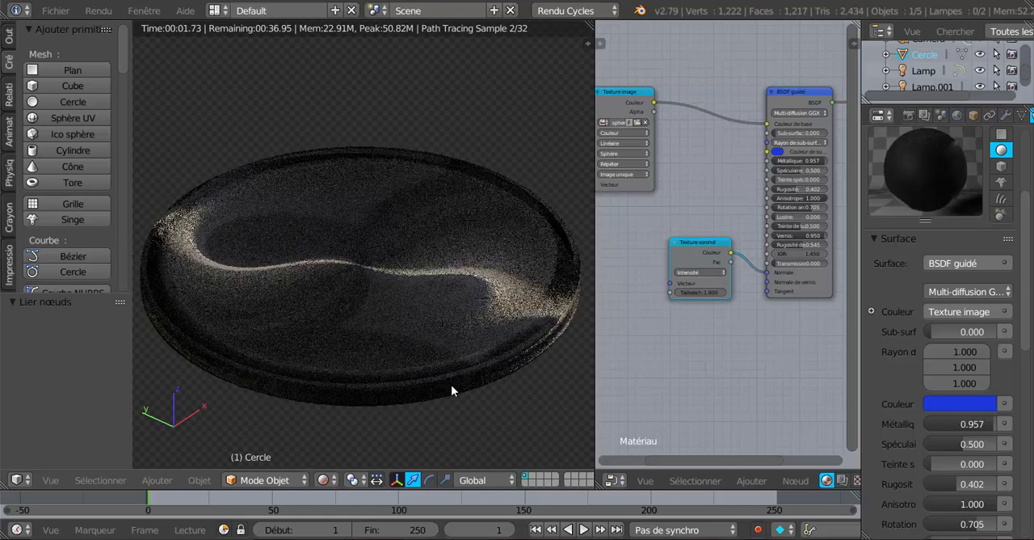
{"action": "scroll", "coordinate": [733, 359], "scroll_direction": "up", "scroll_amount": 3}
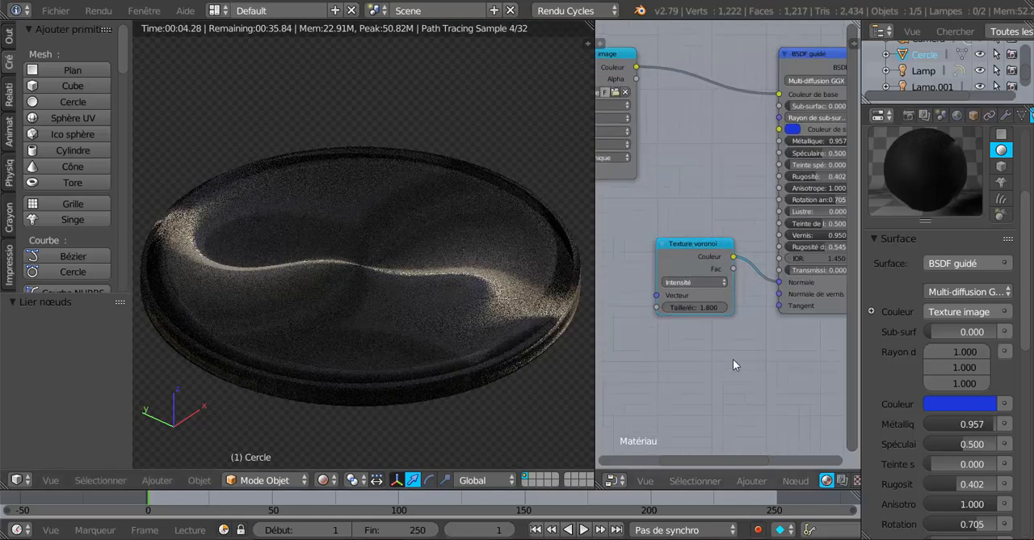
{"action": "scroll", "coordinate": [733, 365], "scroll_direction": "up", "scroll_amount": 1}
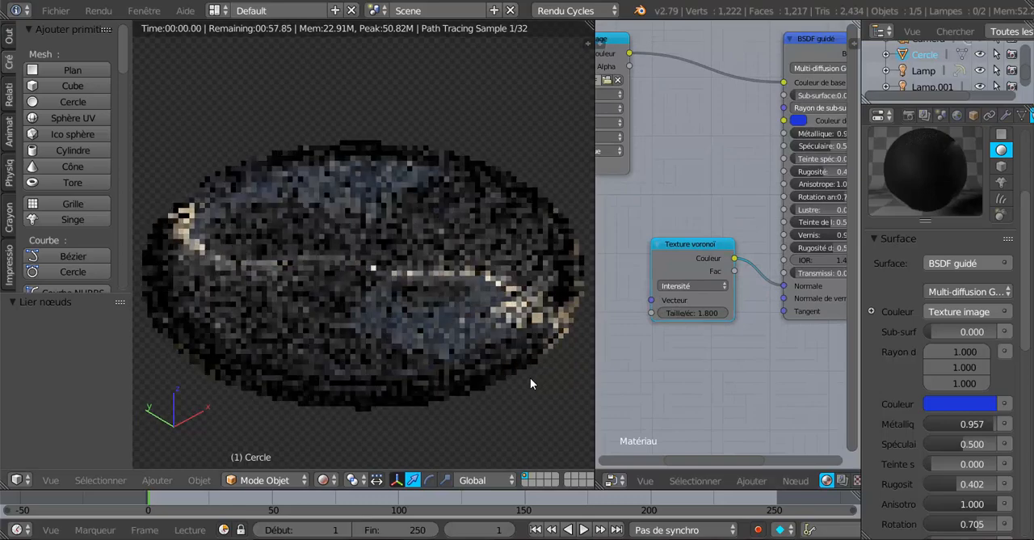
{"action": "middle_click_drag", "start_coordinate": [531, 378], "coordinate": [484, 386]}
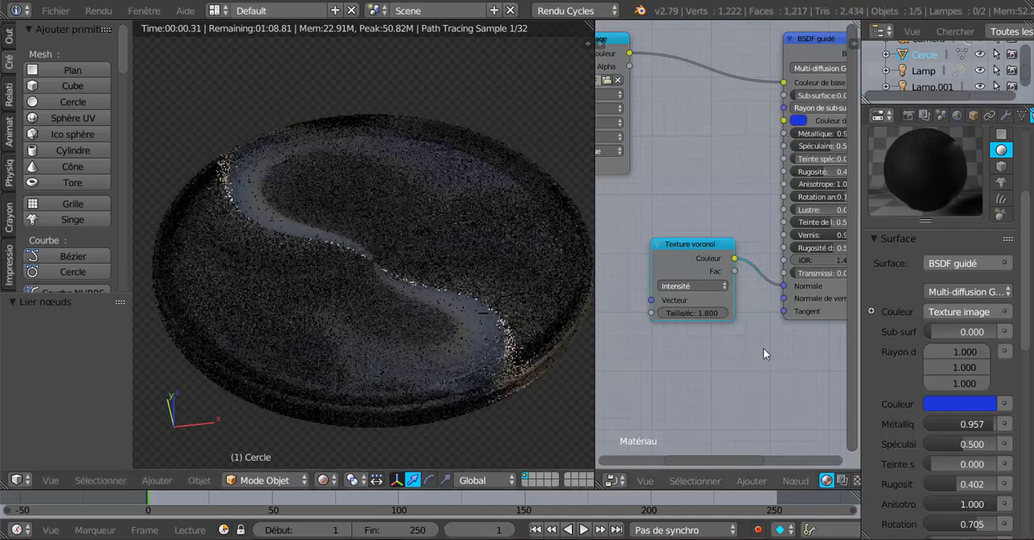
Step: Set the BSDF guidé node's anisotropic rotation to 0.619 and Rugosité to 0.422, and check the reflections on the disc
{"action": "scroll", "coordinate": [757, 196], "scroll_direction": "down", "scroll_amount": 2}
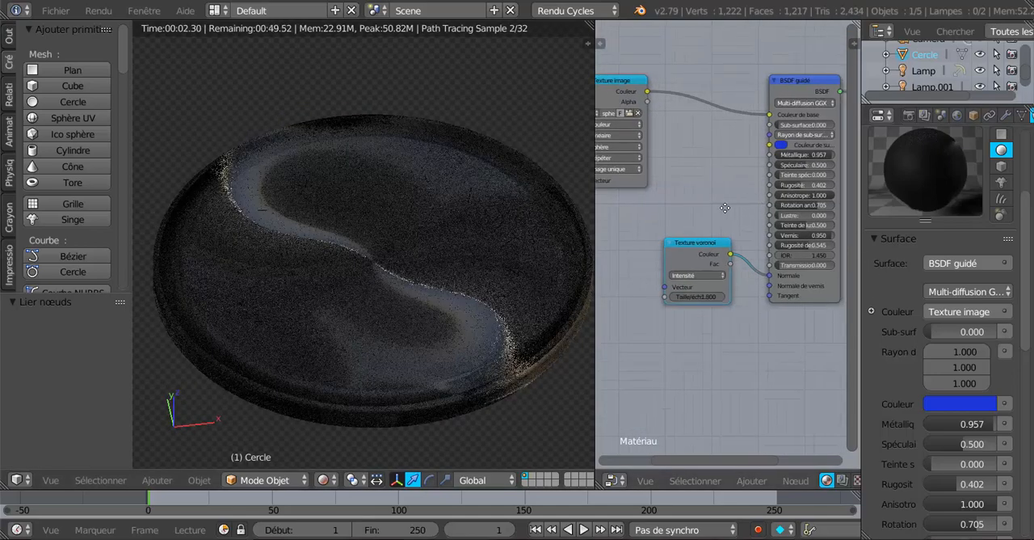
{"action": "scroll", "coordinate": [726, 208], "scroll_direction": "up", "scroll_amount": 5}
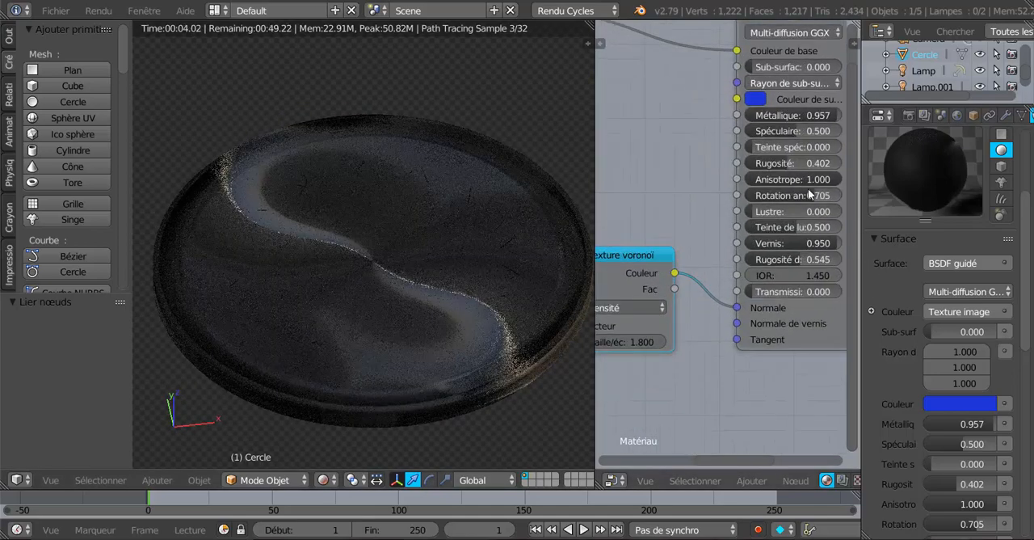
{"action": "left_click_drag", "start_coordinate": [813, 194], "coordinate": [765, 195]}
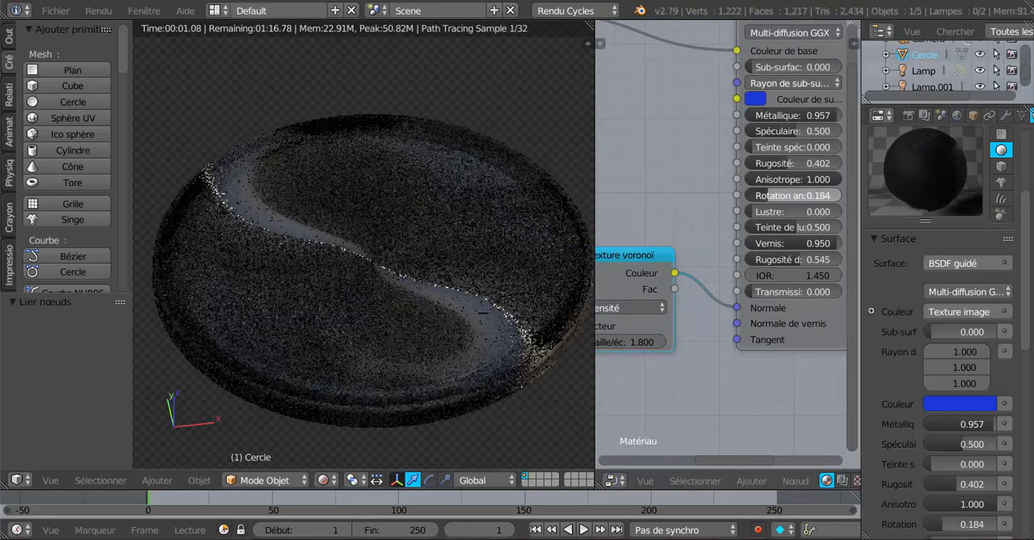
{"action": "key", "text": "ctrl+z"}
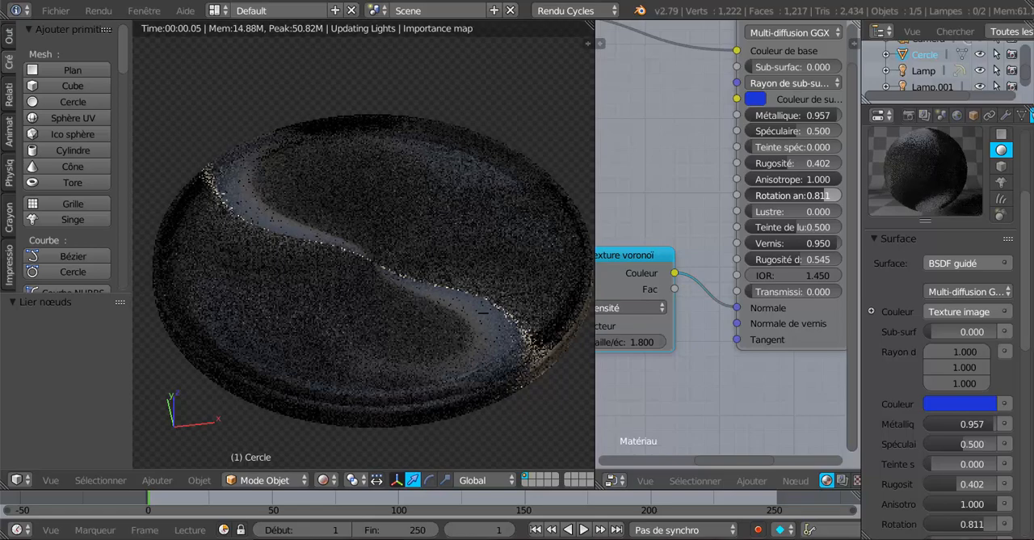
{"action": "left_click_drag", "start_coordinate": [824, 195], "coordinate": [819, 195]}
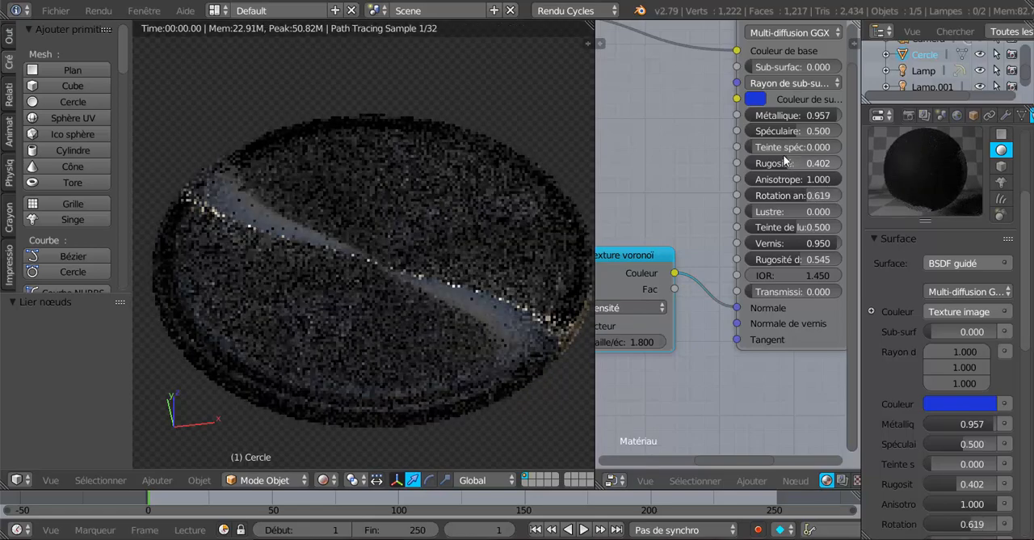
{"action": "mouse_move", "coordinate": [787, 163]}
{"action": "left_mouse_down"}
{"action": "mouse_move", "coordinate": [752, 163]}
{"action": "mouse_move", "coordinate": [791, 163]}
{"action": "left_mouse_up"}
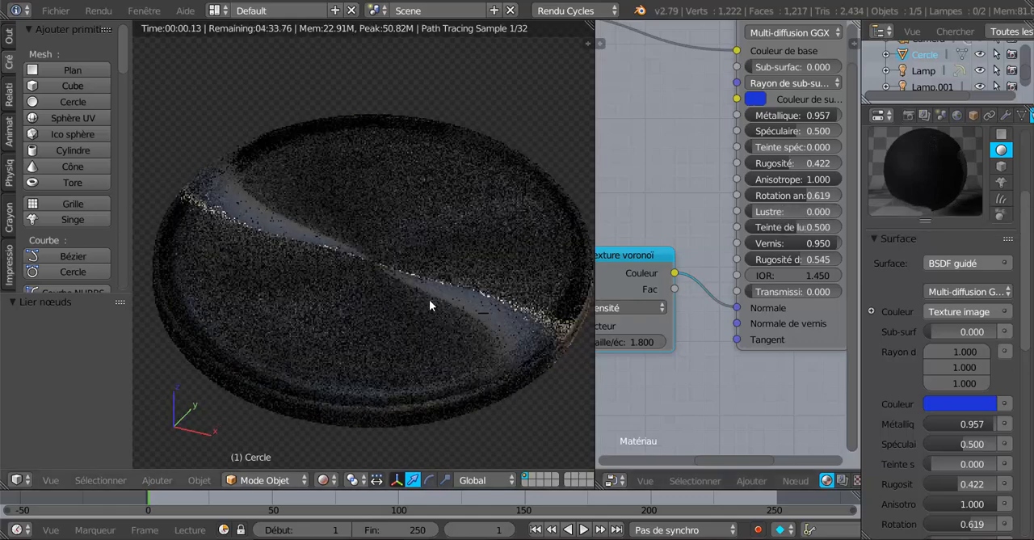
{"action": "middle_click_drag", "start_coordinate": [429, 299], "coordinate": [333, 295]}
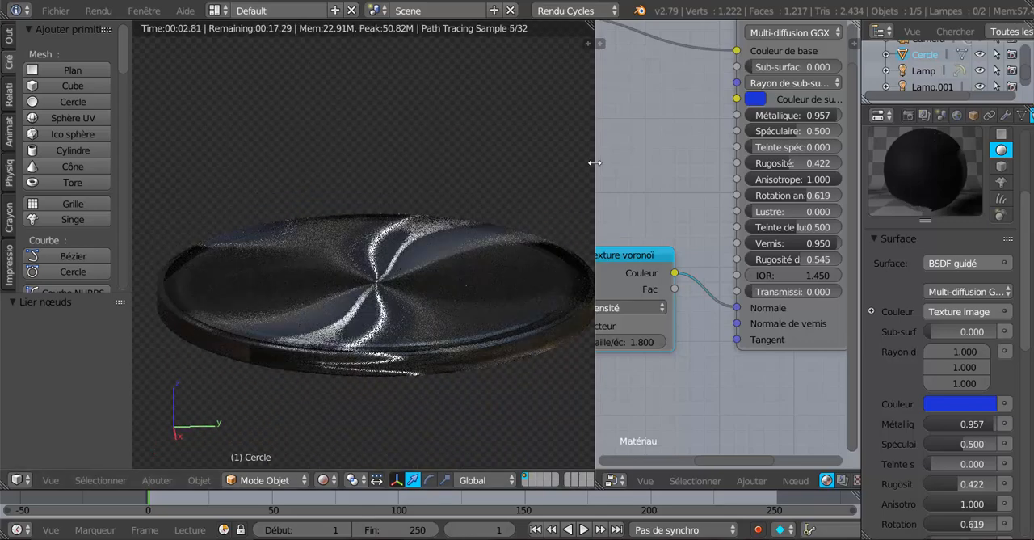
Step: Disconnect the Texture voronoï node from Normale and delete it
{"action": "left_click_drag", "start_coordinate": [653, 254], "coordinate": [697, 266]}
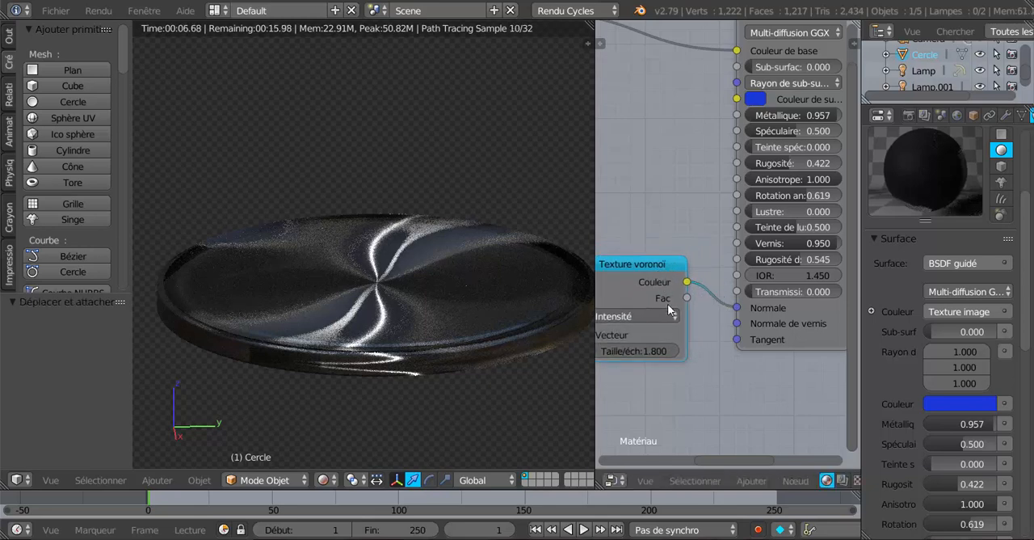
{"action": "scroll", "coordinate": [731, 346], "scroll_direction": "up", "scroll_amount": 1}
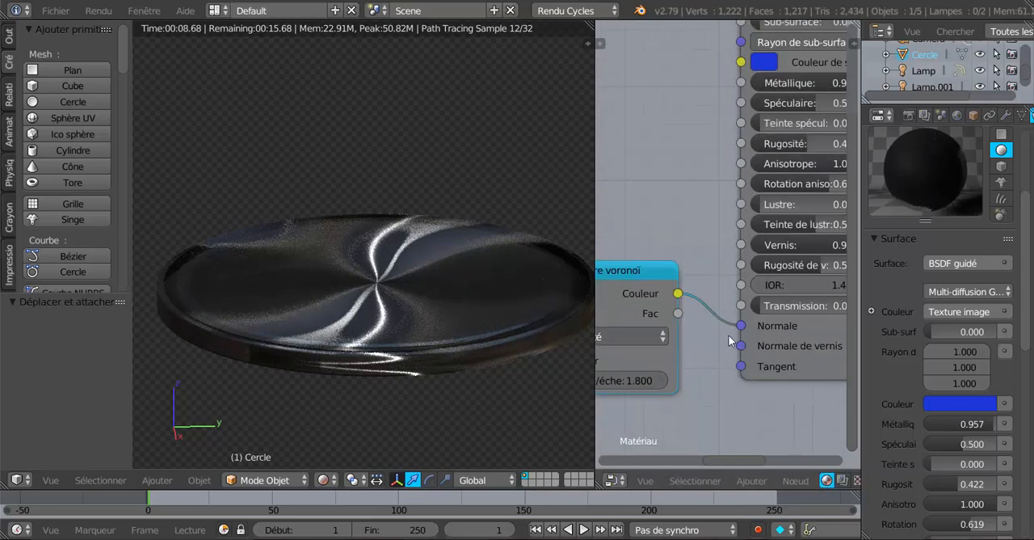
{"action": "left_click_drag", "start_coordinate": [741, 325], "coordinate": [705, 336]}
{"action": "scroll", "coordinate": [705, 336], "scroll_direction": "down", "scroll_amount": 4}
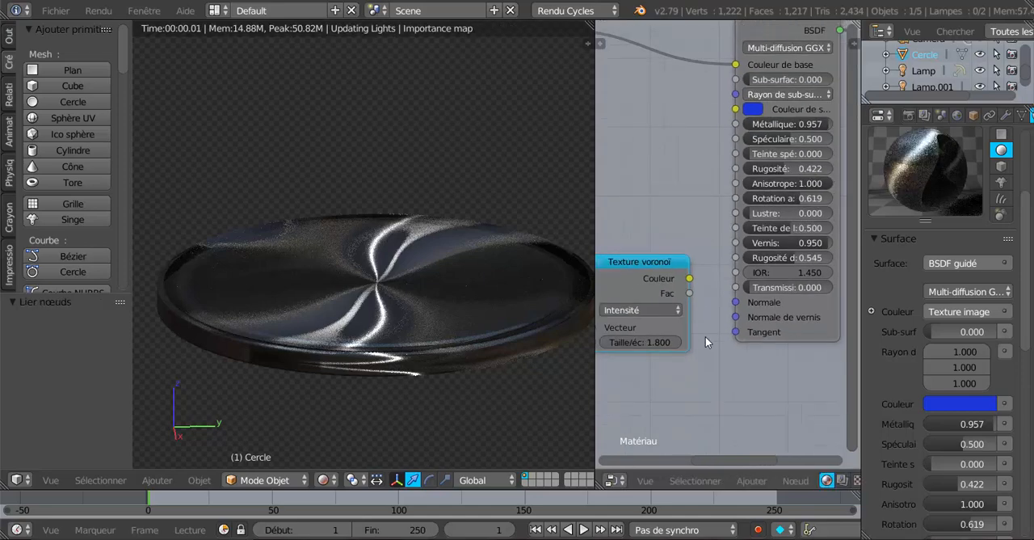
{"action": "middle_click_drag", "start_coordinate": [689, 365], "coordinate": [721, 372]}
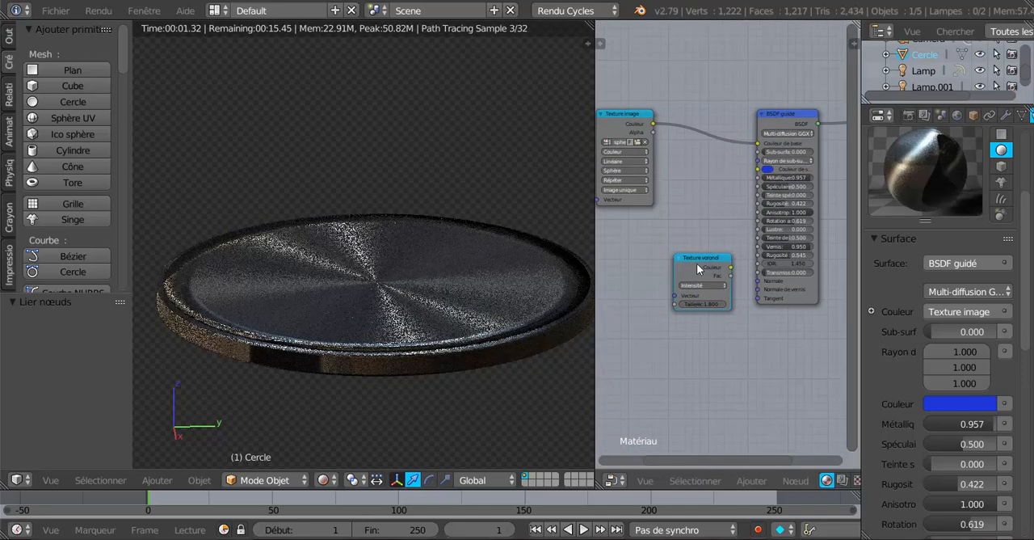
{"action": "key", "text": "x"}
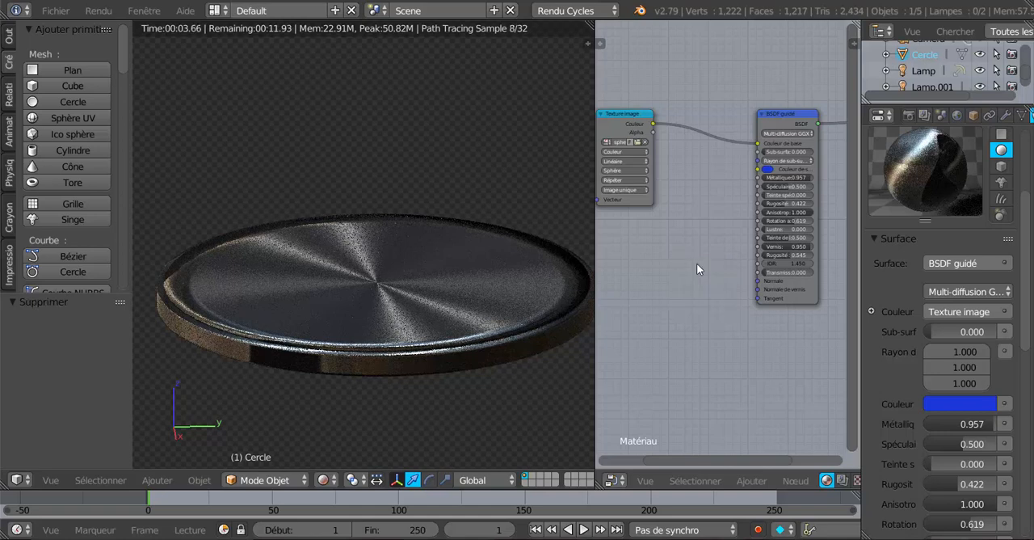
Step: Move the Texture image and texture coordinate nodes closer to the BSDF guidé node
{"action": "scroll", "coordinate": [697, 275], "scroll_direction": "down", "scroll_amount": 2}
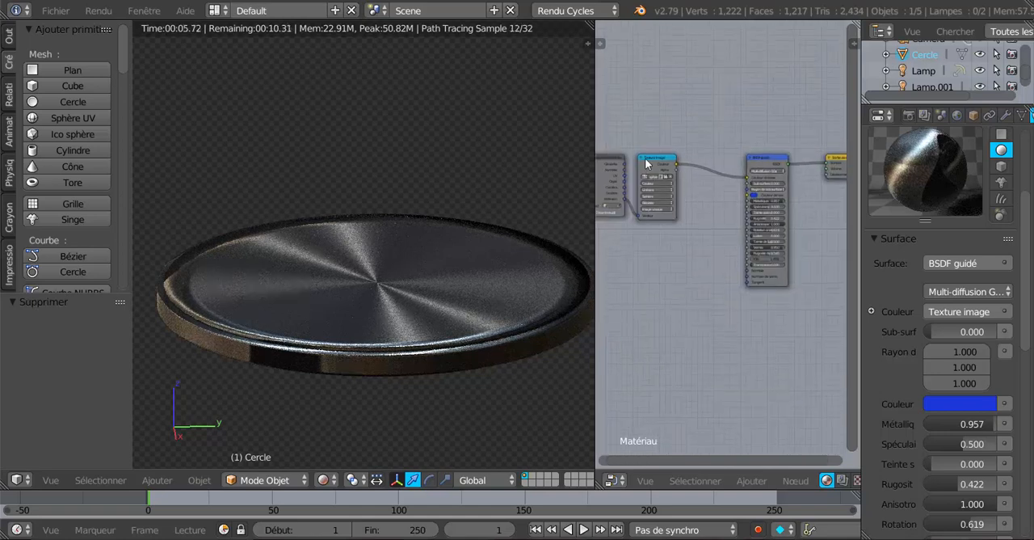
{"action": "left_click_drag", "start_coordinate": [646, 164], "coordinate": [684, 160]}
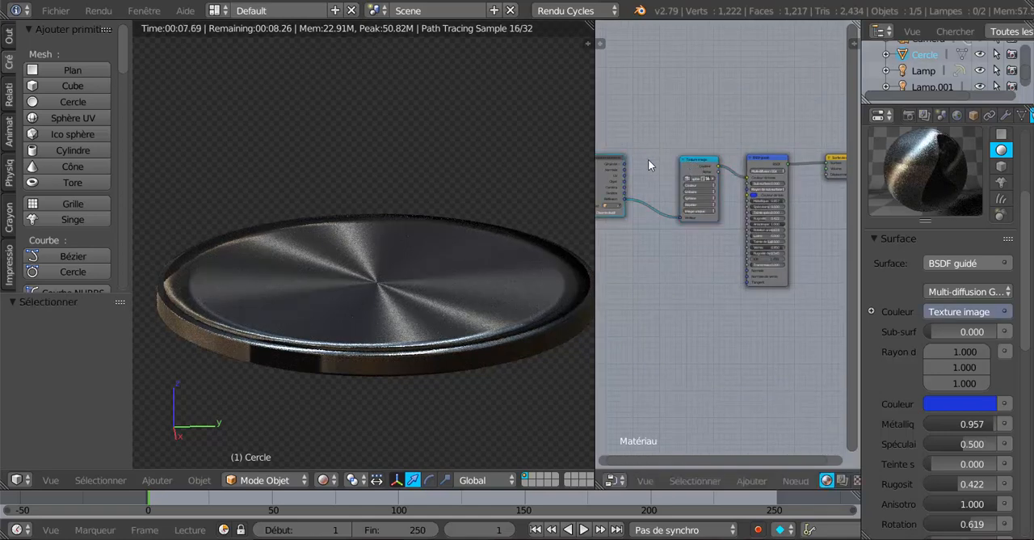
{"action": "left_click_drag", "start_coordinate": [610, 161], "coordinate": [651, 162]}
{"action": "key", "text": "ctrl+z"}
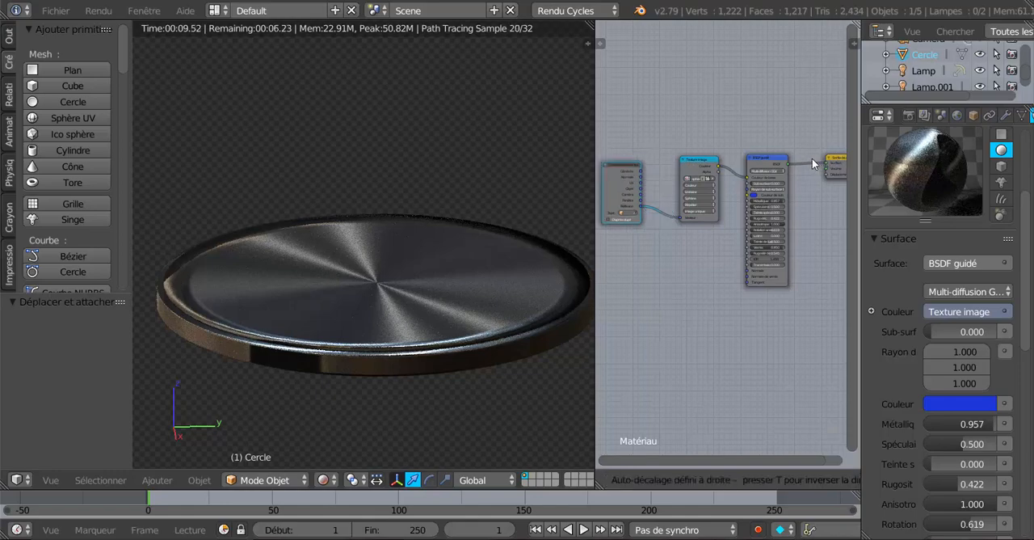
Step: Narrow the properties area, enlarge the 3D viewport over the node editor and frame the whole disc in it
{"action": "scroll", "coordinate": [430, 333], "scroll_direction": "down", "scroll_amount": 2}
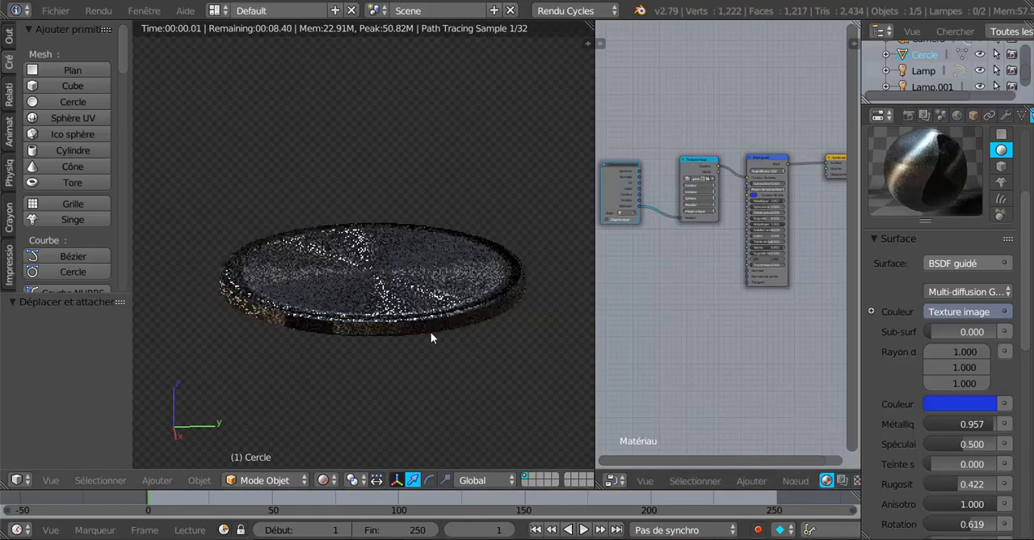
{"action": "middle_click_drag", "start_coordinate": [431, 331], "coordinate": [424, 368]}
{"action": "scroll", "coordinate": [423, 368], "scroll_direction": "up", "scroll_amount": 4}
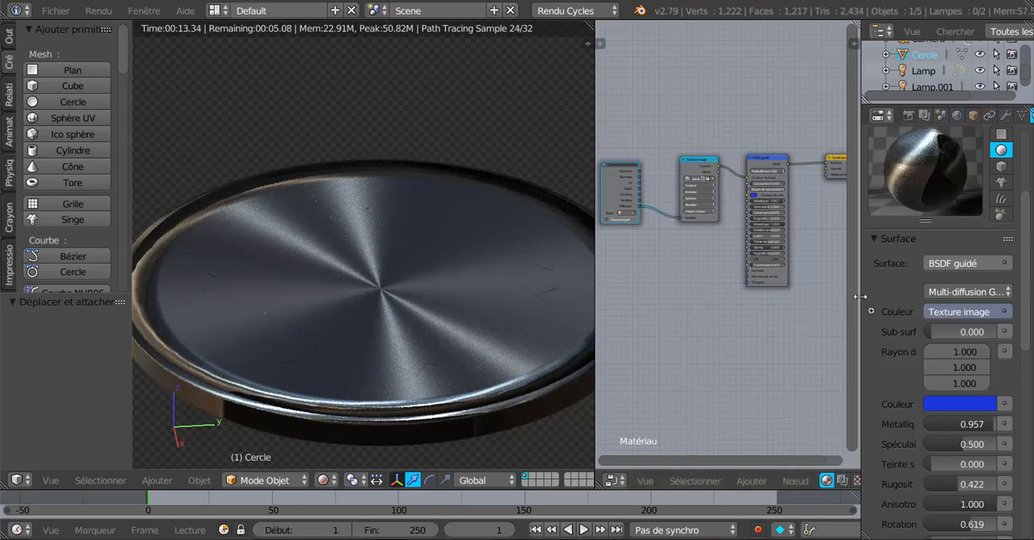
{"action": "left_click_drag", "start_coordinate": [860, 298], "coordinate": [926, 299]}
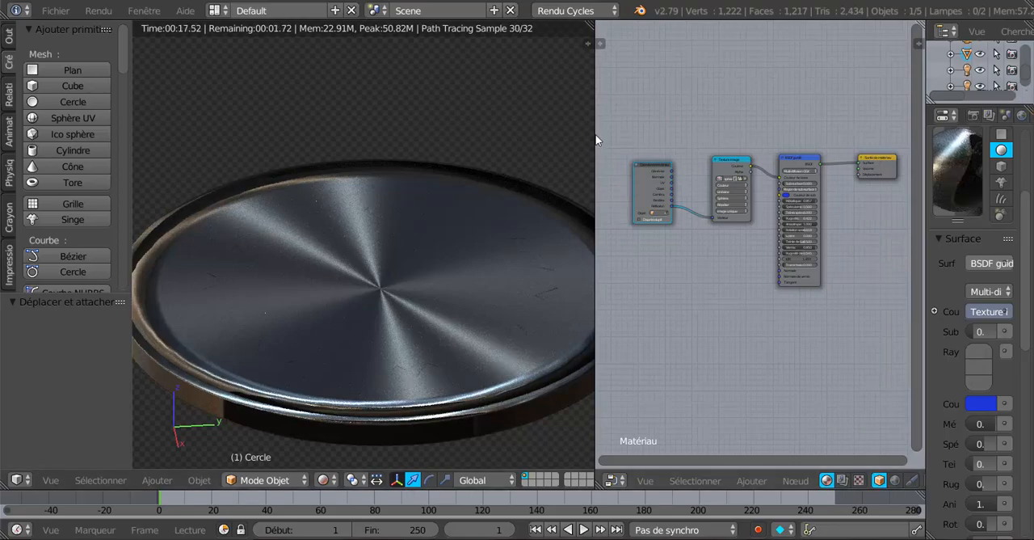
{"action": "left_click_drag", "start_coordinate": [597, 134], "coordinate": [762, 124]}
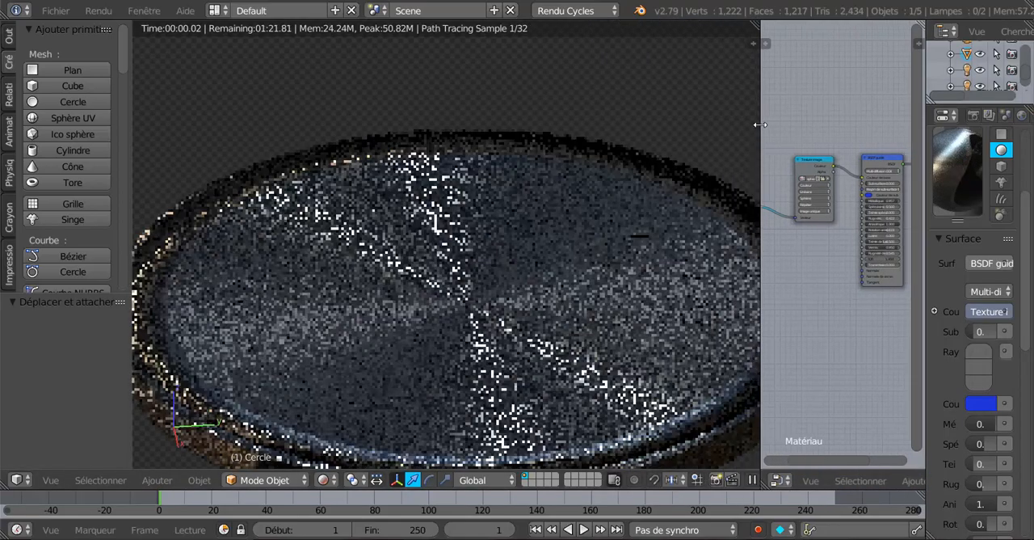
{"action": "middle_click_drag", "start_coordinate": [573, 221], "coordinate": [536, 252]}
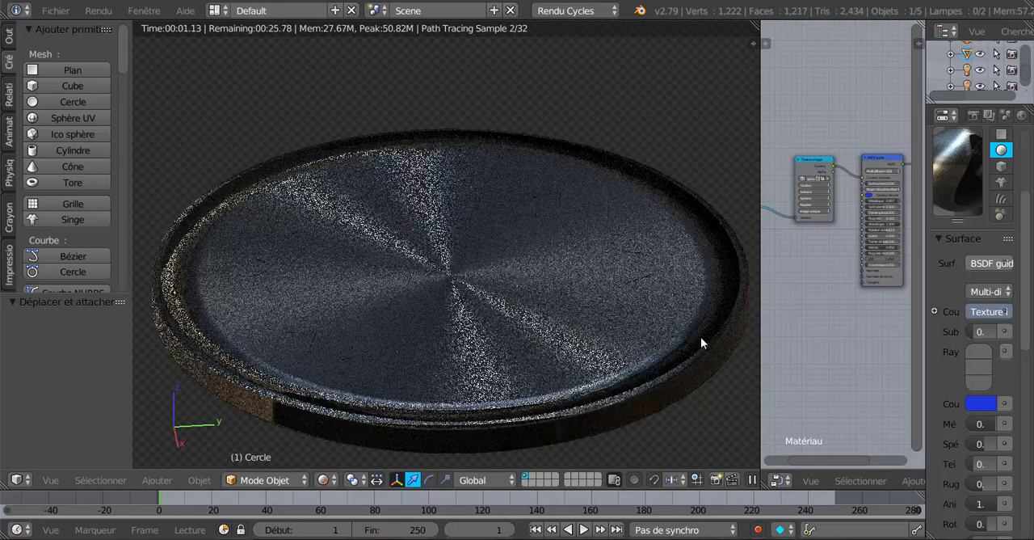